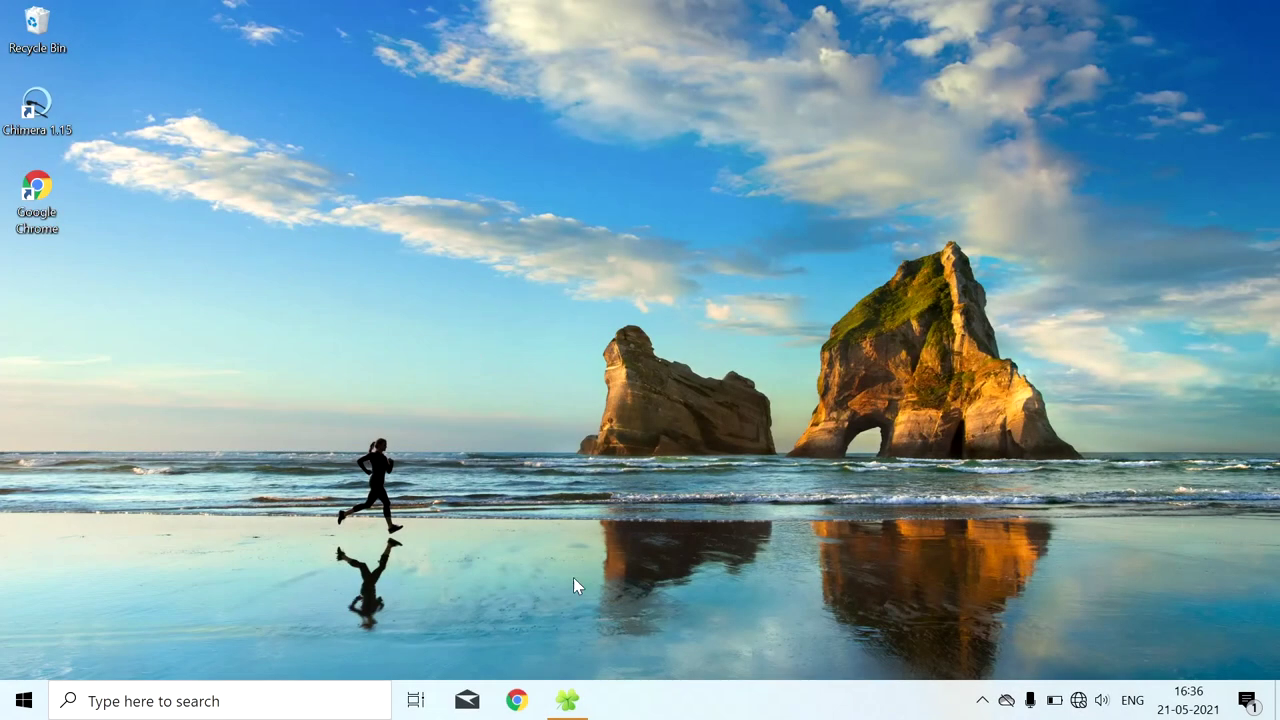
# Step: Switch to the 6LU7_with_N3 folder and inspect the protein file 6LU7.pdb and the ligand file chalcone.mol2
pyautogui.click(569, 700)
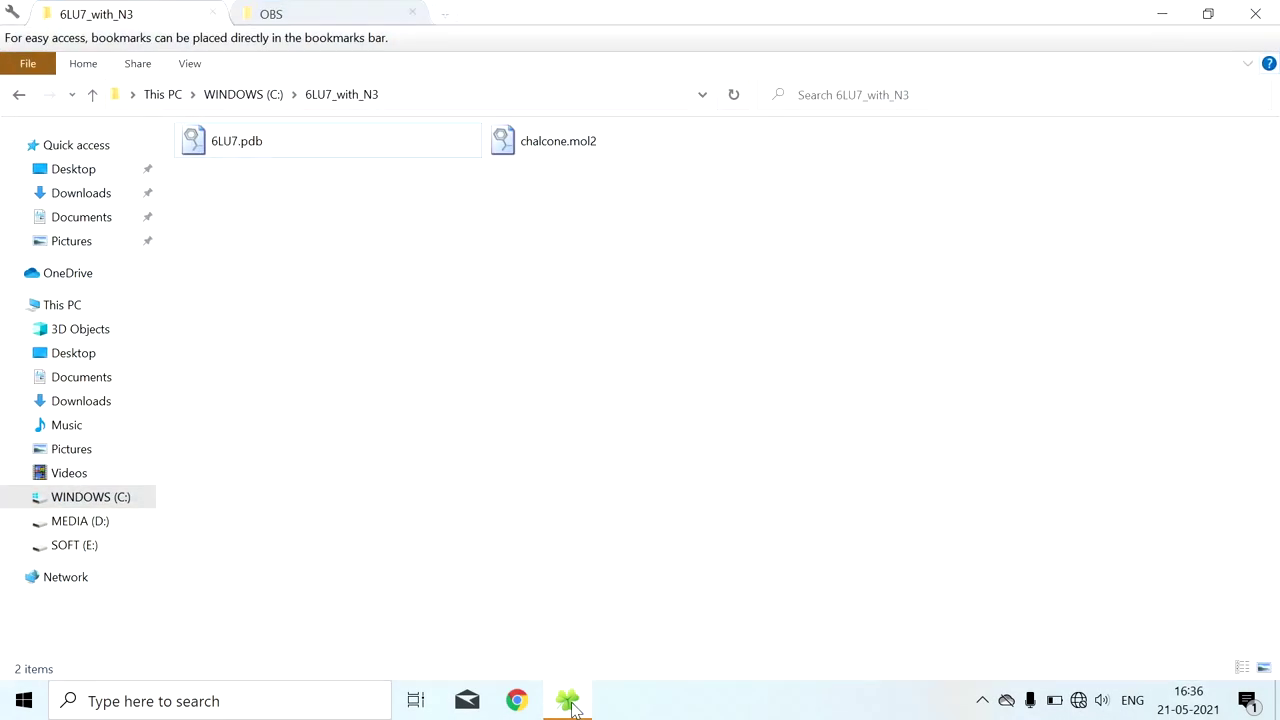
pyautogui.click(331, 155)
pyautogui.click(567, 161)
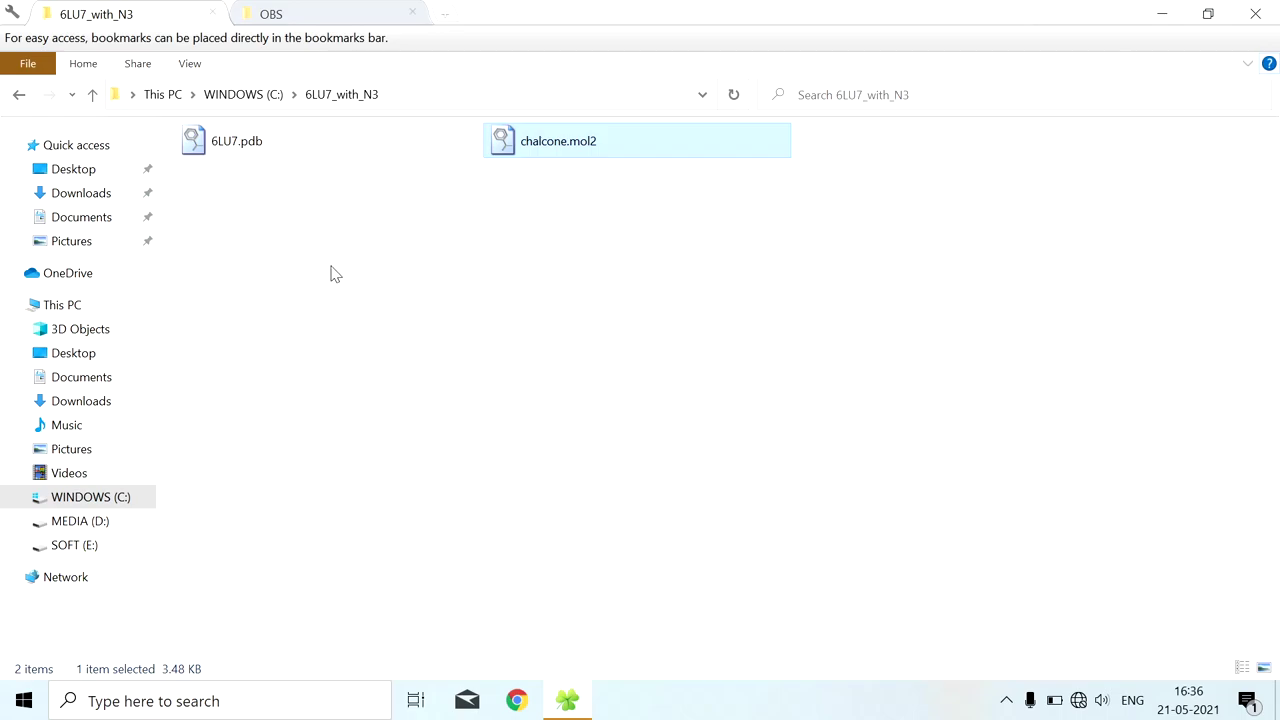
pyautogui.click(355, 153)
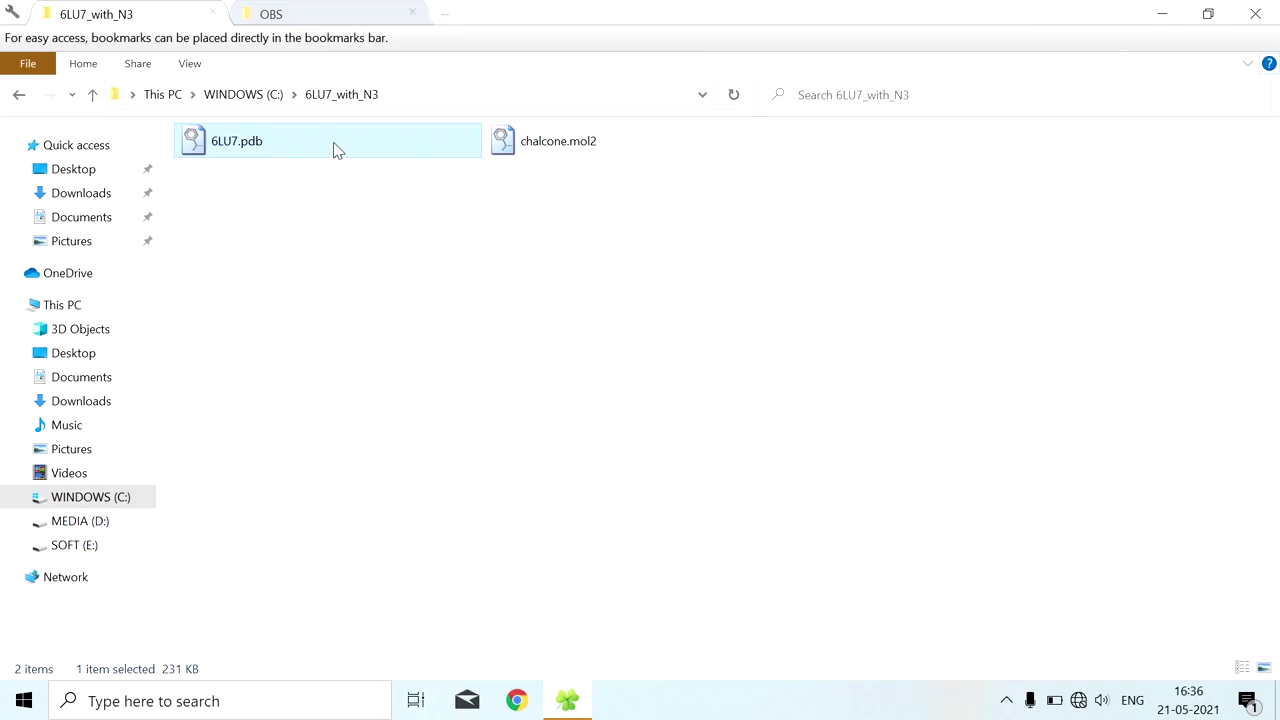
pyautogui.click(300, 274)
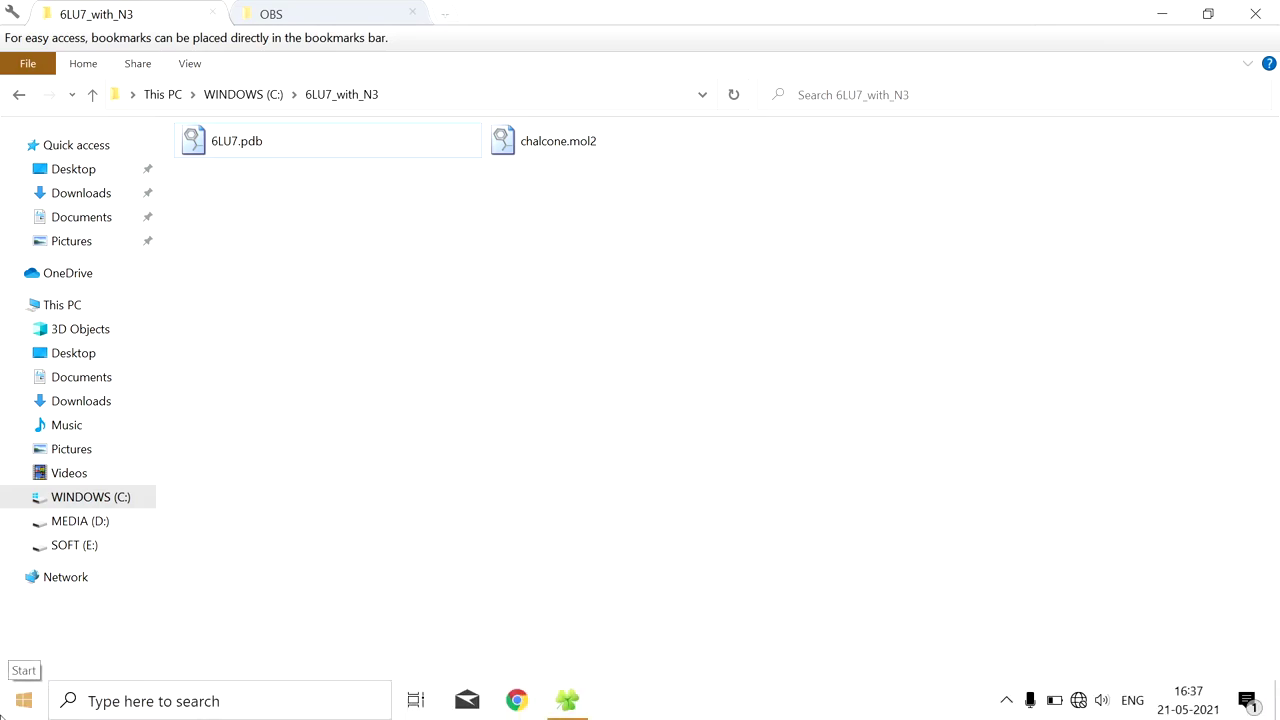
# Step: Find and launch Molegro Molecular Viewer and maximize its window
pyautogui.click(3, 712)
pyautogui.write('mol')
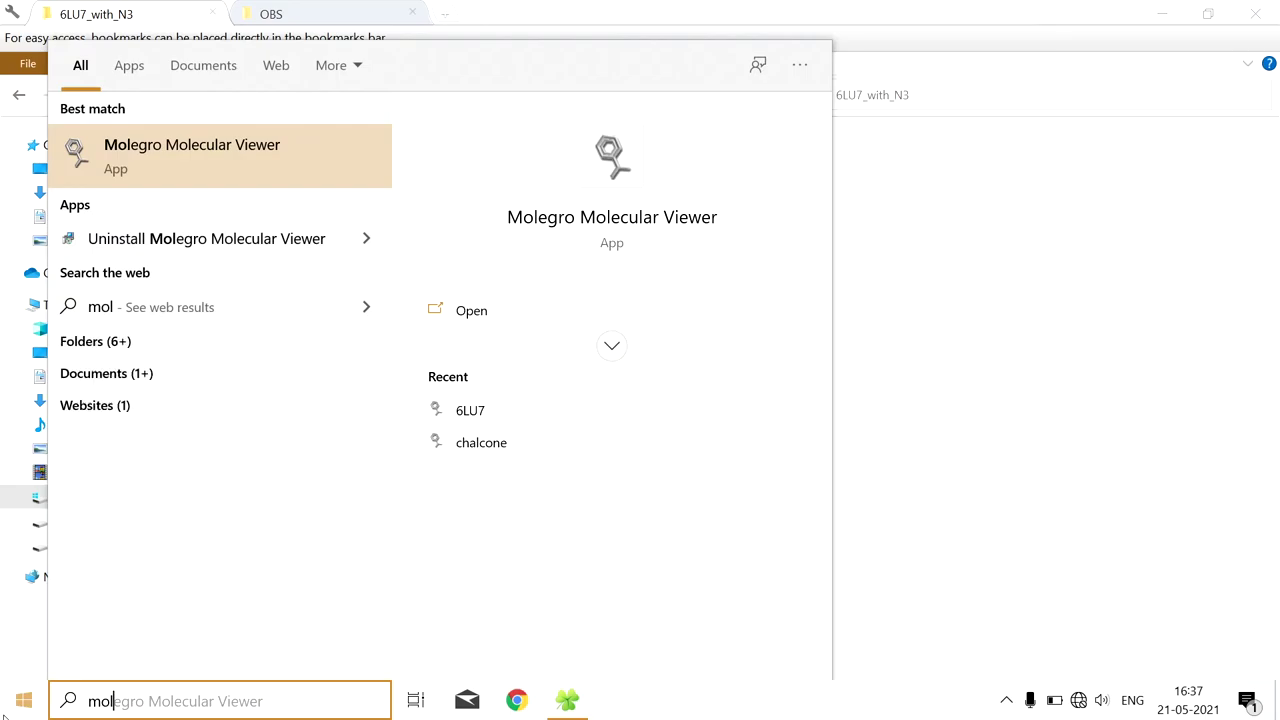
pyautogui.write('e')
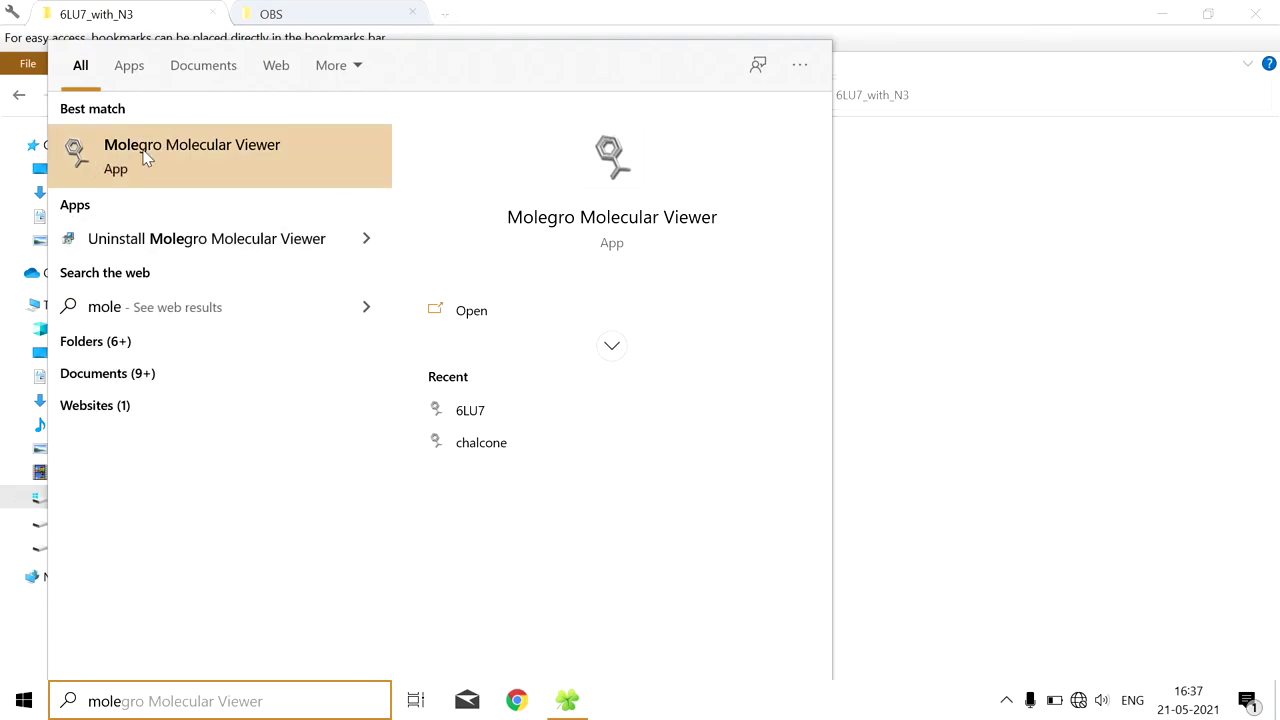
pyautogui.click(226, 162)
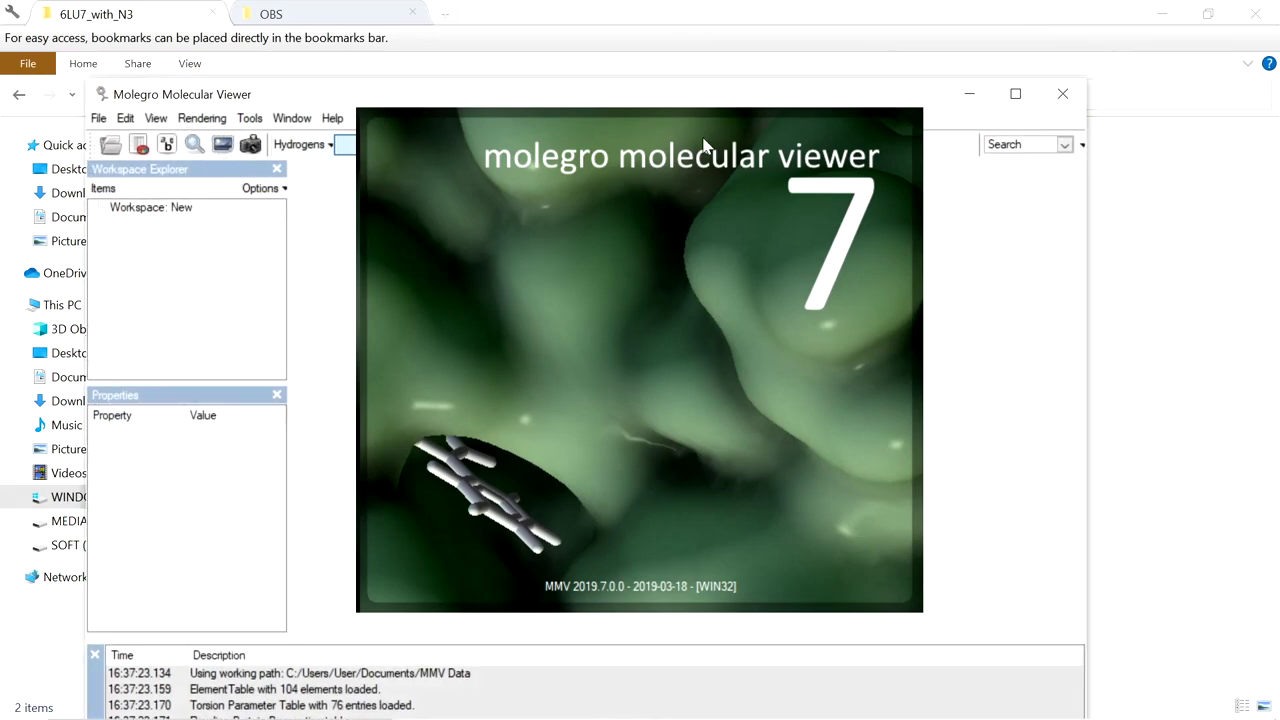
pyautogui.click(1015, 95)
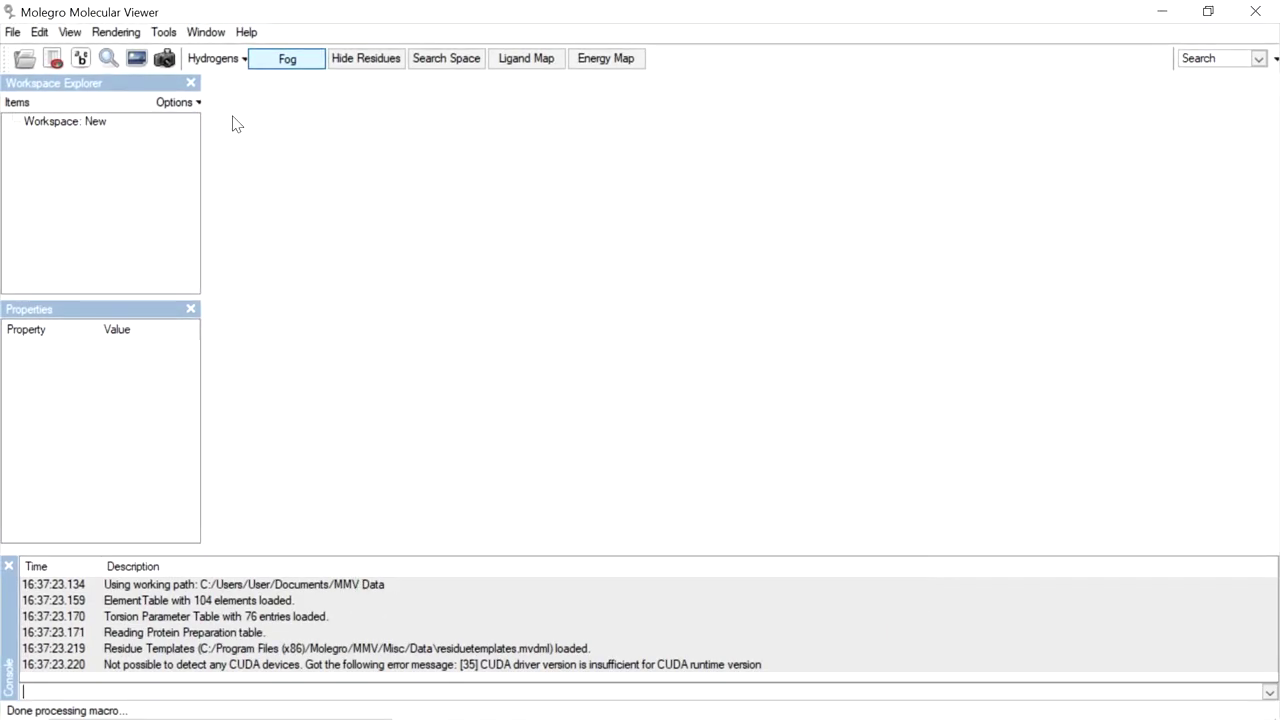
# Step: Open 6LU7.pdb from the 6LU7_with_N3 folder for molecule import
pyautogui.click(12, 32)
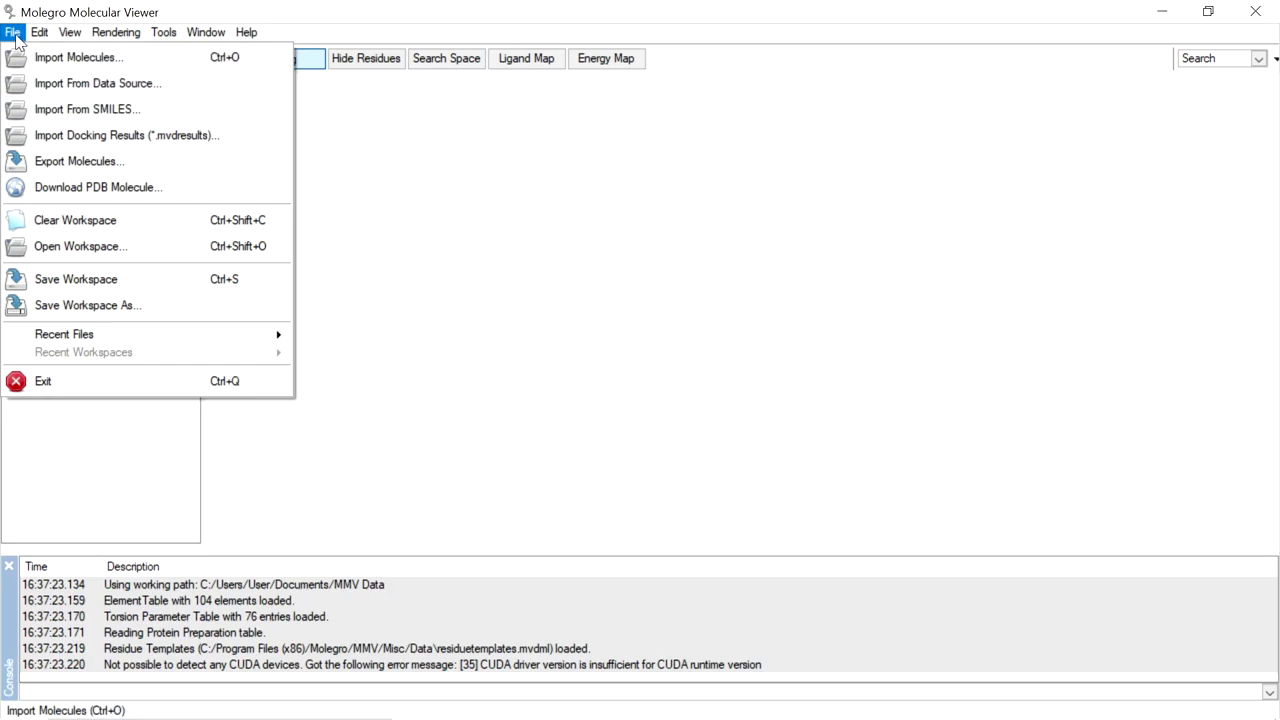
pyautogui.click(129, 64)
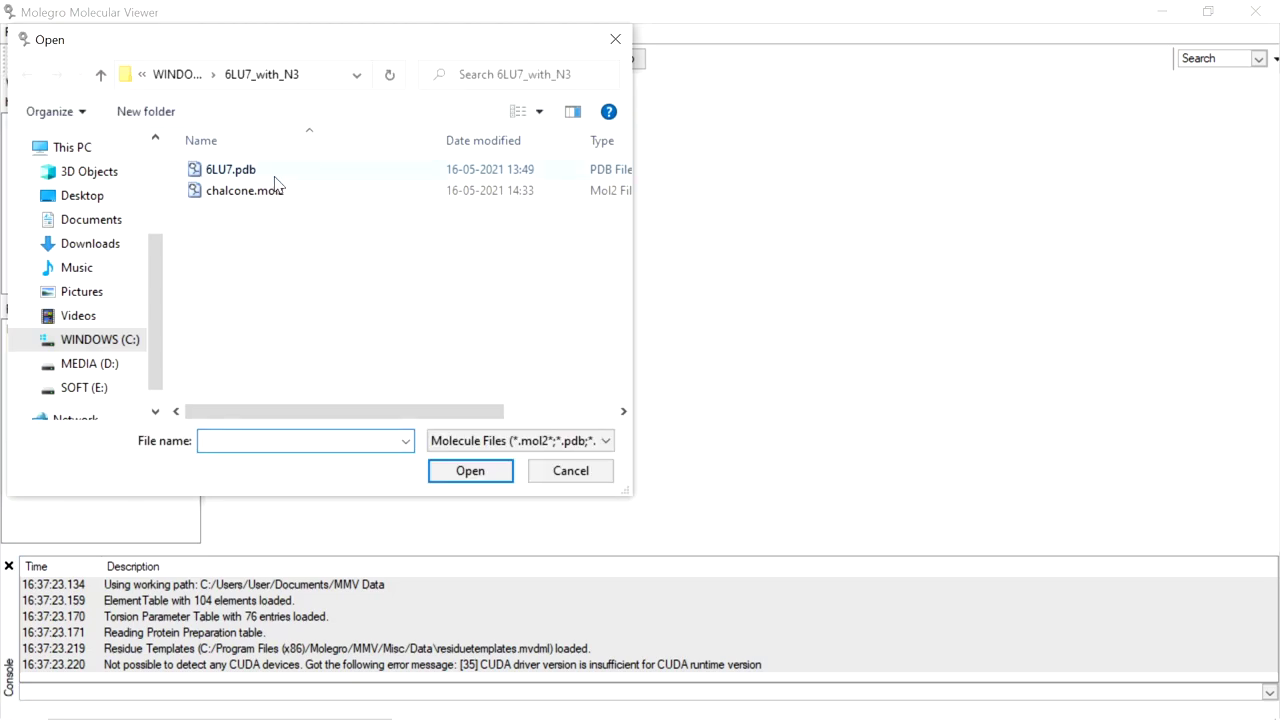
pyautogui.click(318, 169)
pyautogui.click(476, 478)
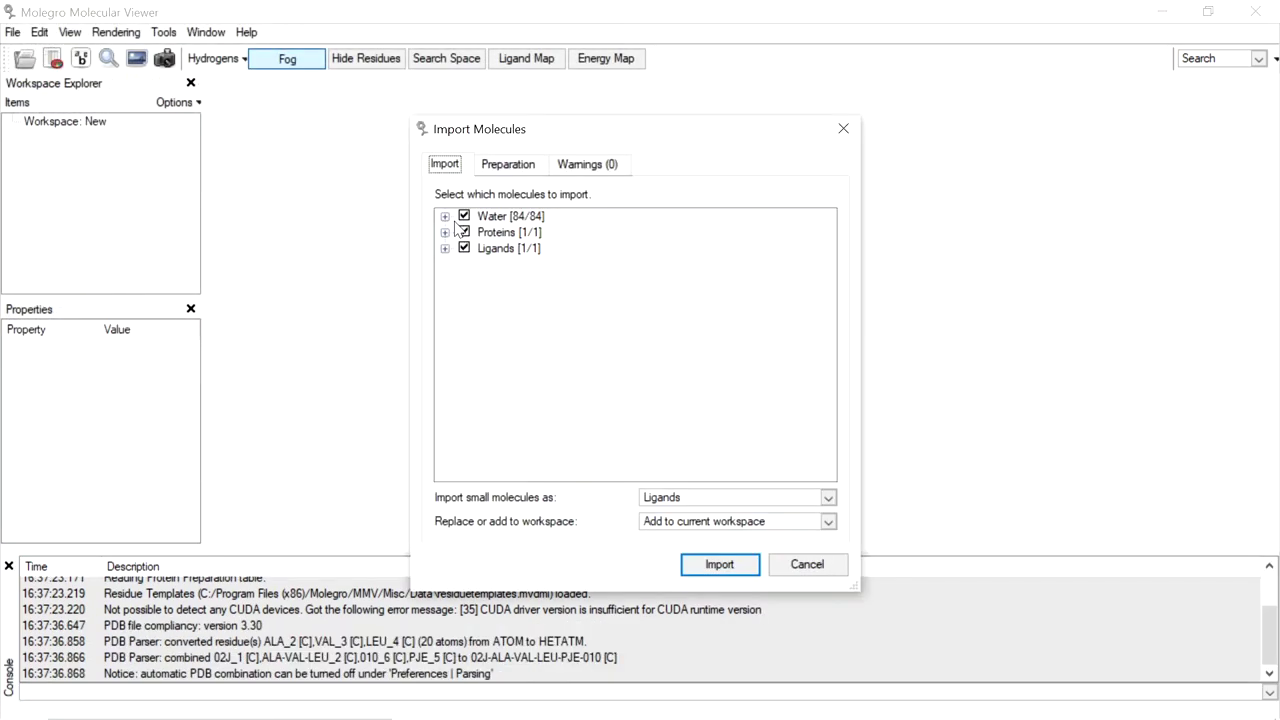
# Step: Exclude the water molecules and the ligand, and import only the 6LU7 [A] protein into the workspace
pyautogui.click(464, 216)
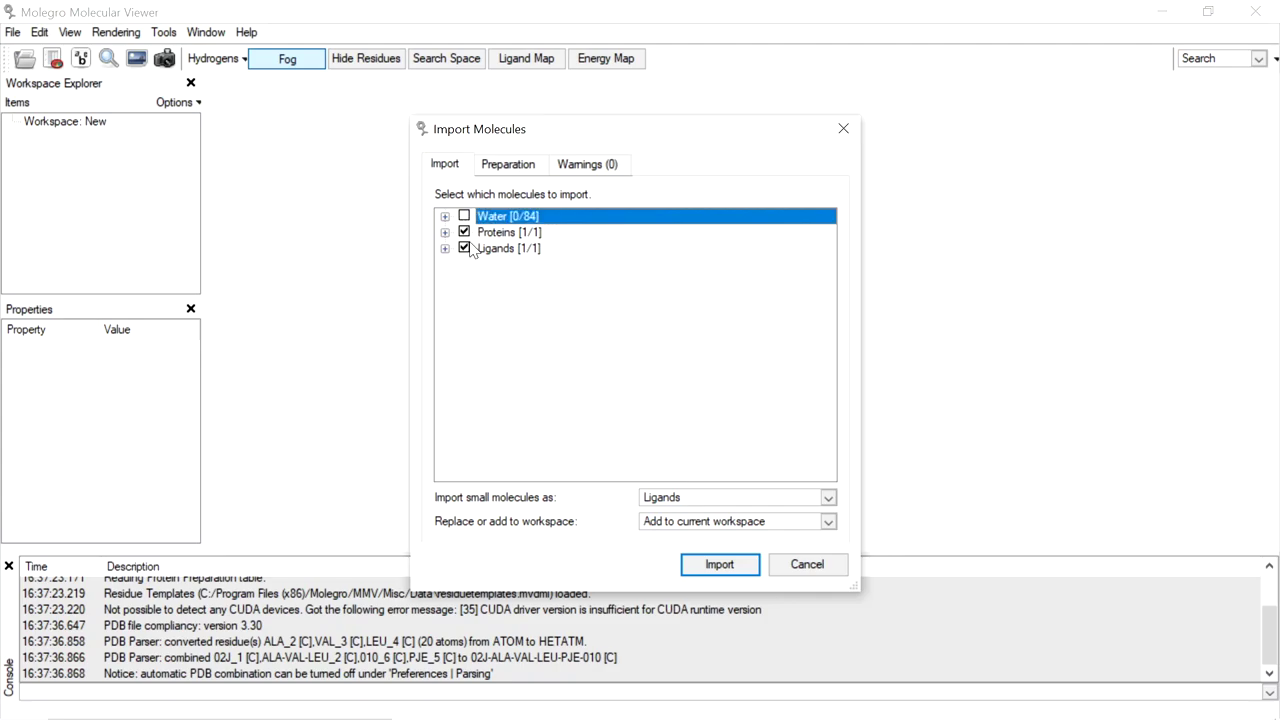
pyautogui.click(464, 249)
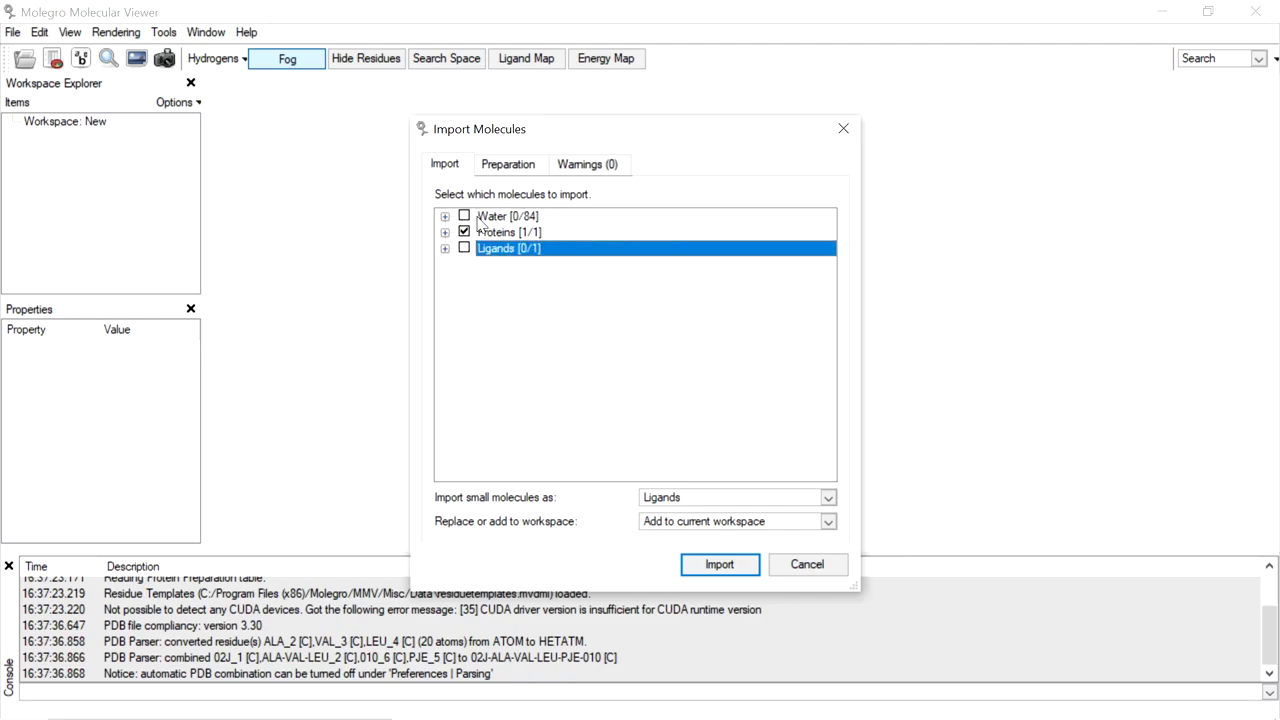
pyautogui.click(445, 233)
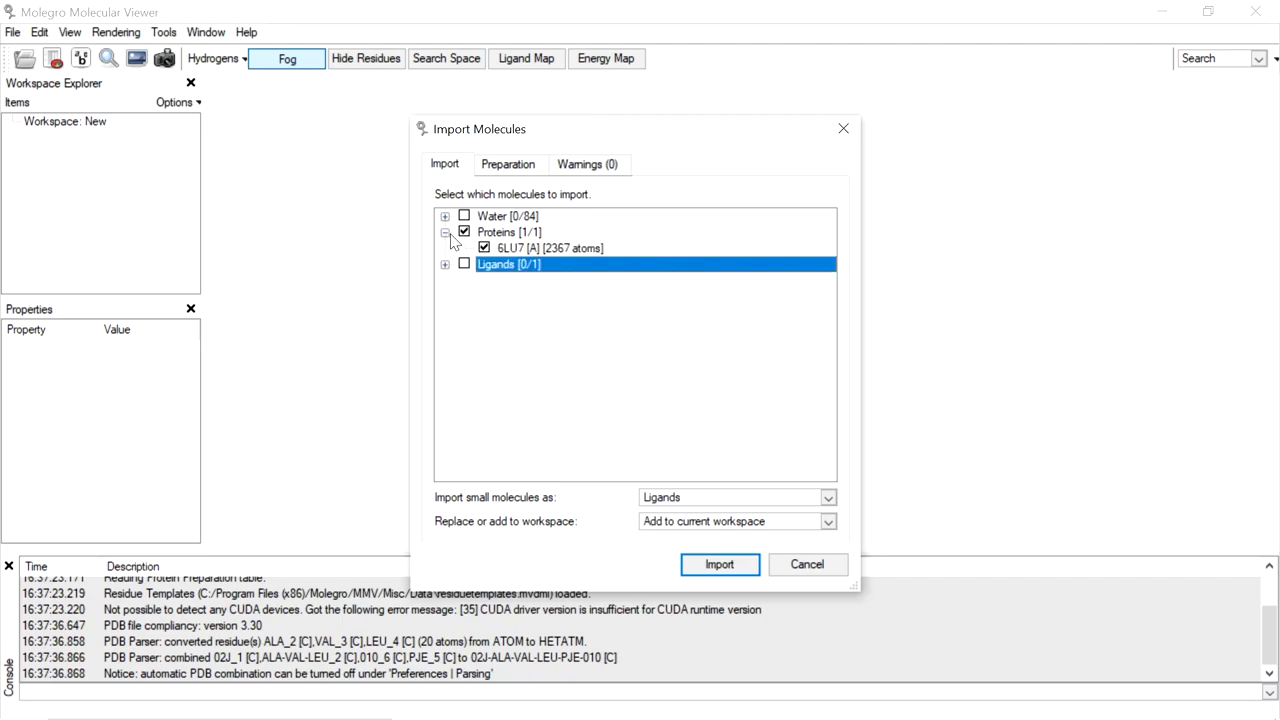
pyautogui.click(446, 233)
pyautogui.click(446, 233)
pyautogui.click(719, 565)
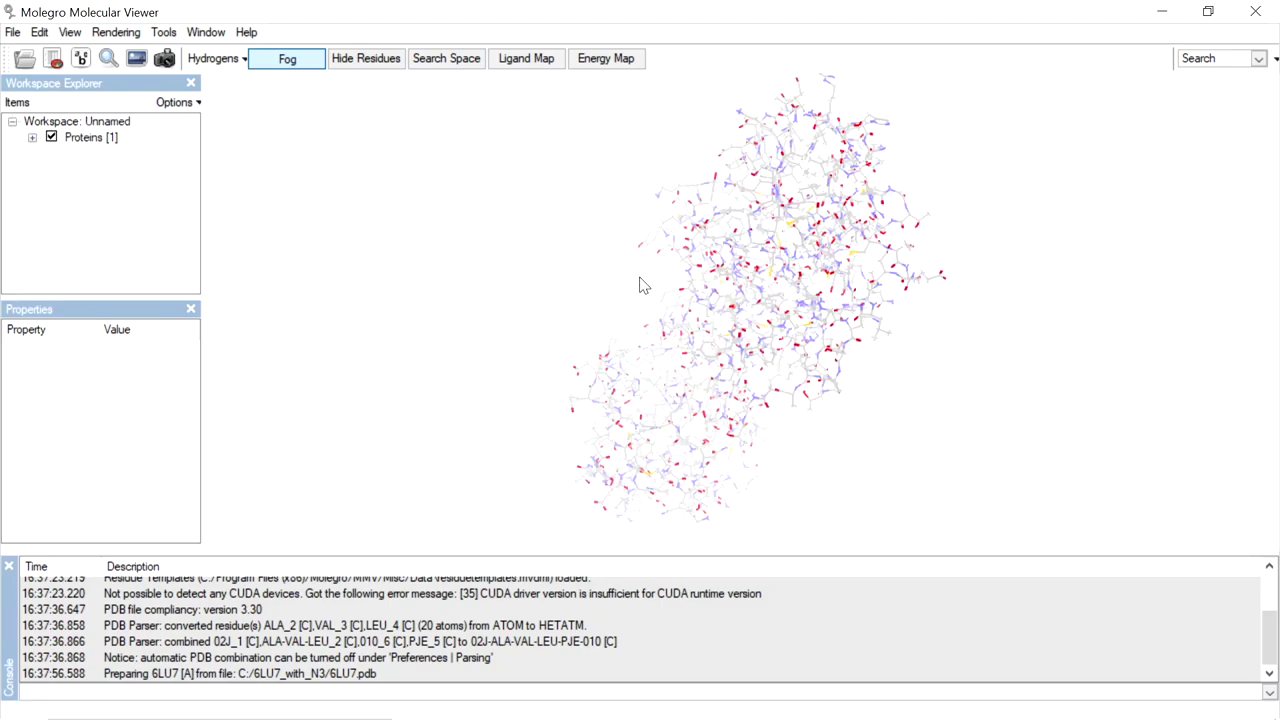
# Step: Export the imported protein as a single Protein Data Bank file named 6LU7_A in the 6LU7_with_N3 folder
pyautogui.moveTo(605, 292); pyautogui.dragTo(421, 192)
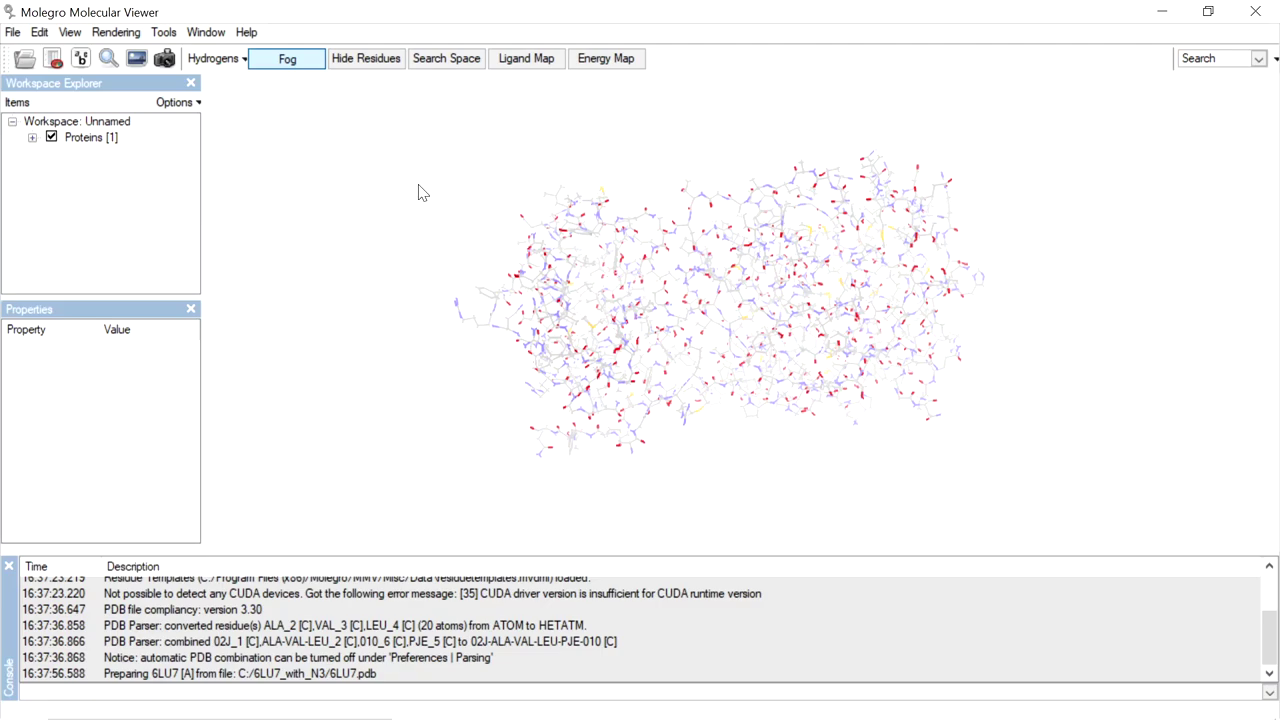
pyautogui.click(12, 32)
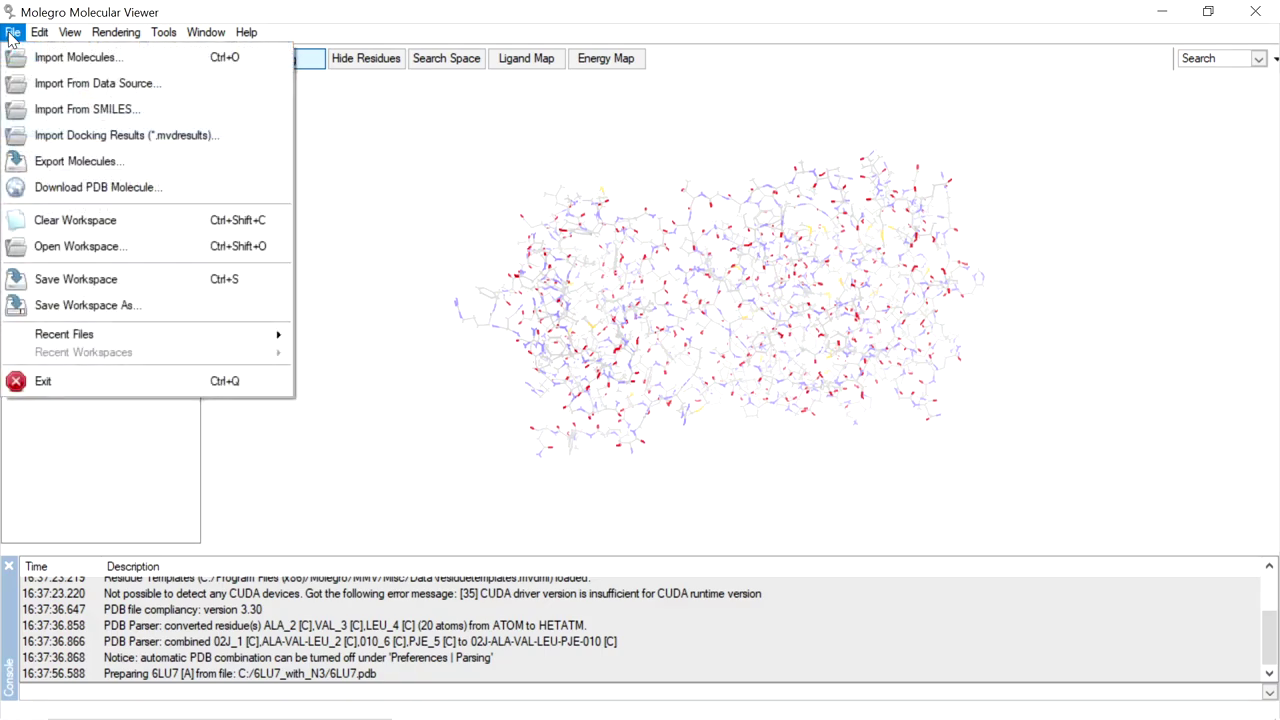
pyautogui.click(136, 166)
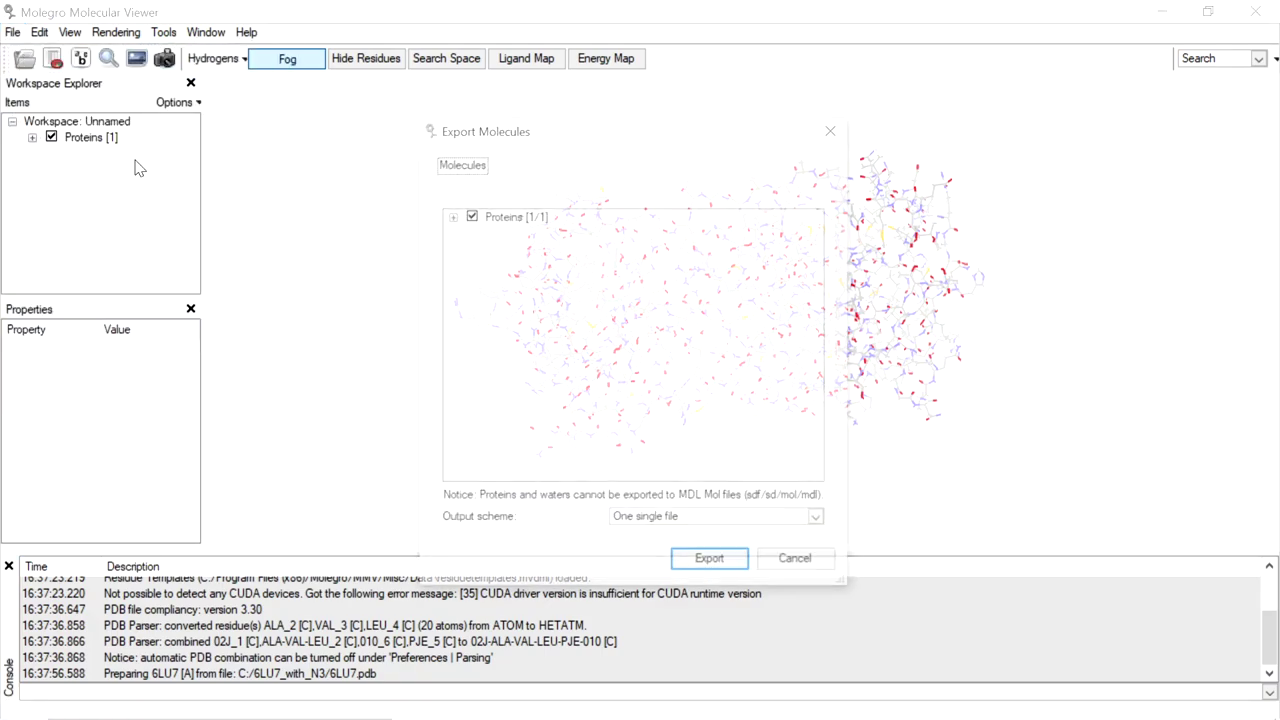
pyautogui.click(451, 217)
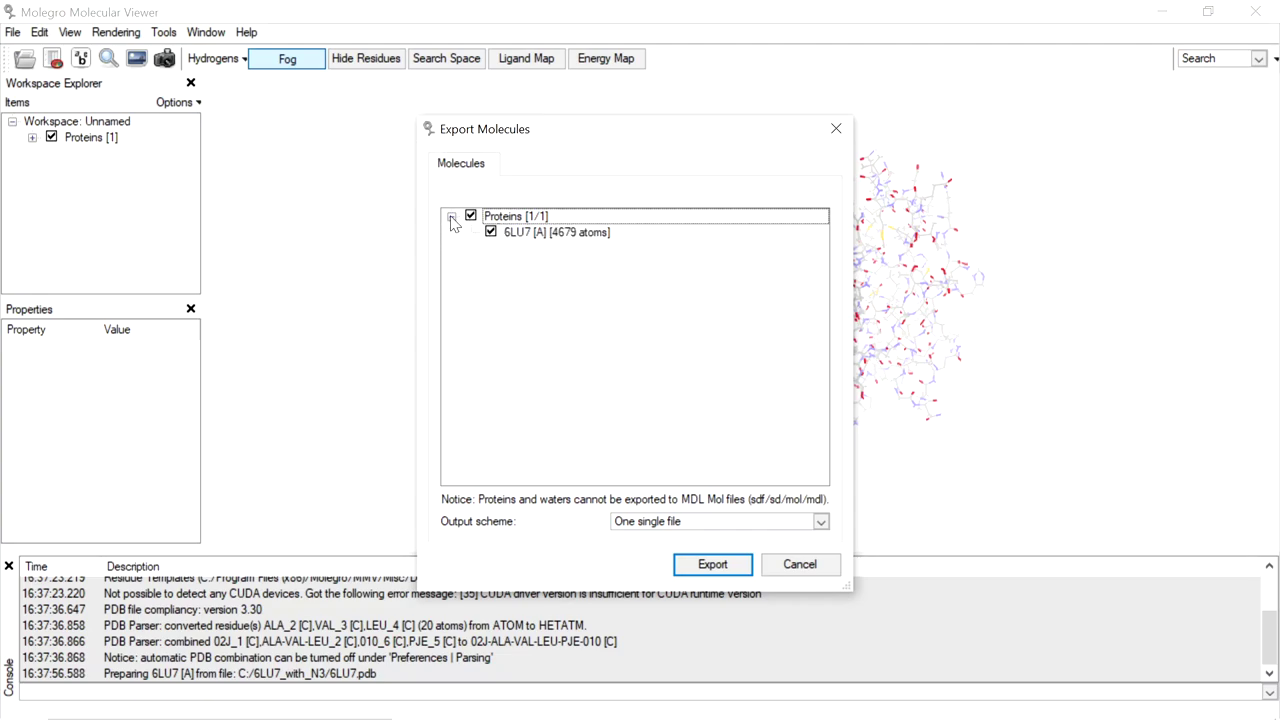
pyautogui.click(451, 218)
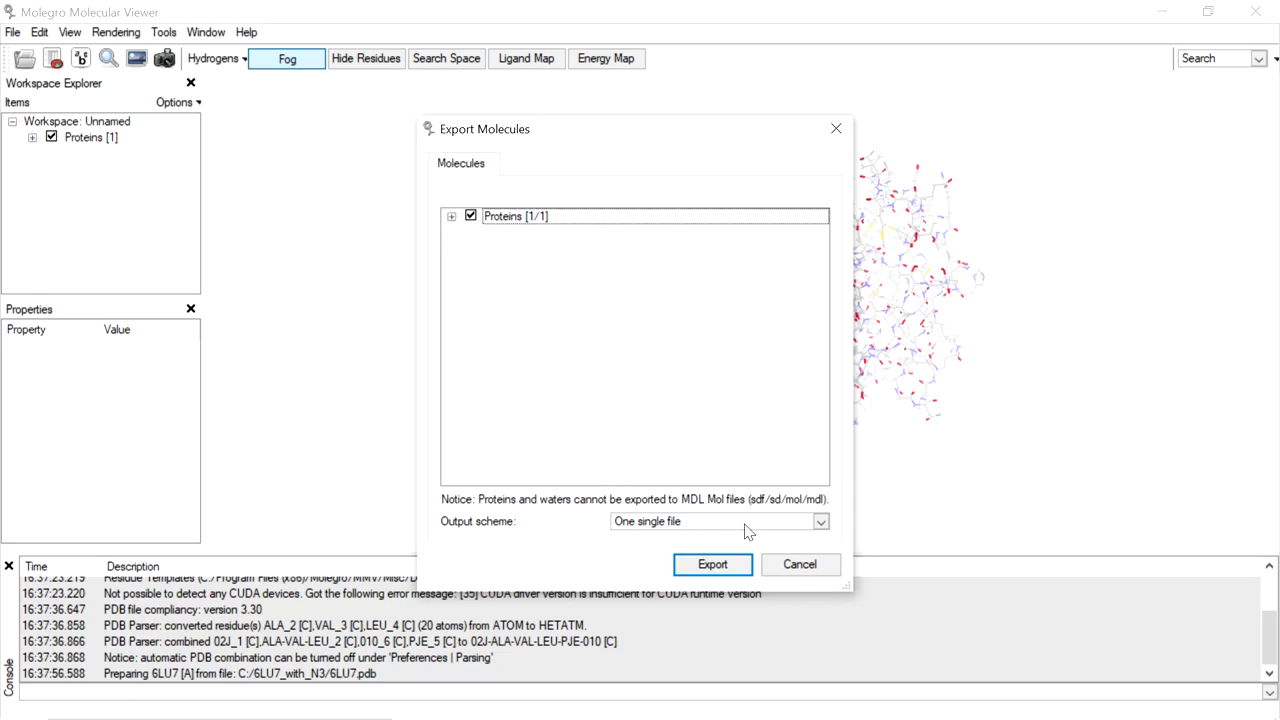
pyautogui.click(722, 566)
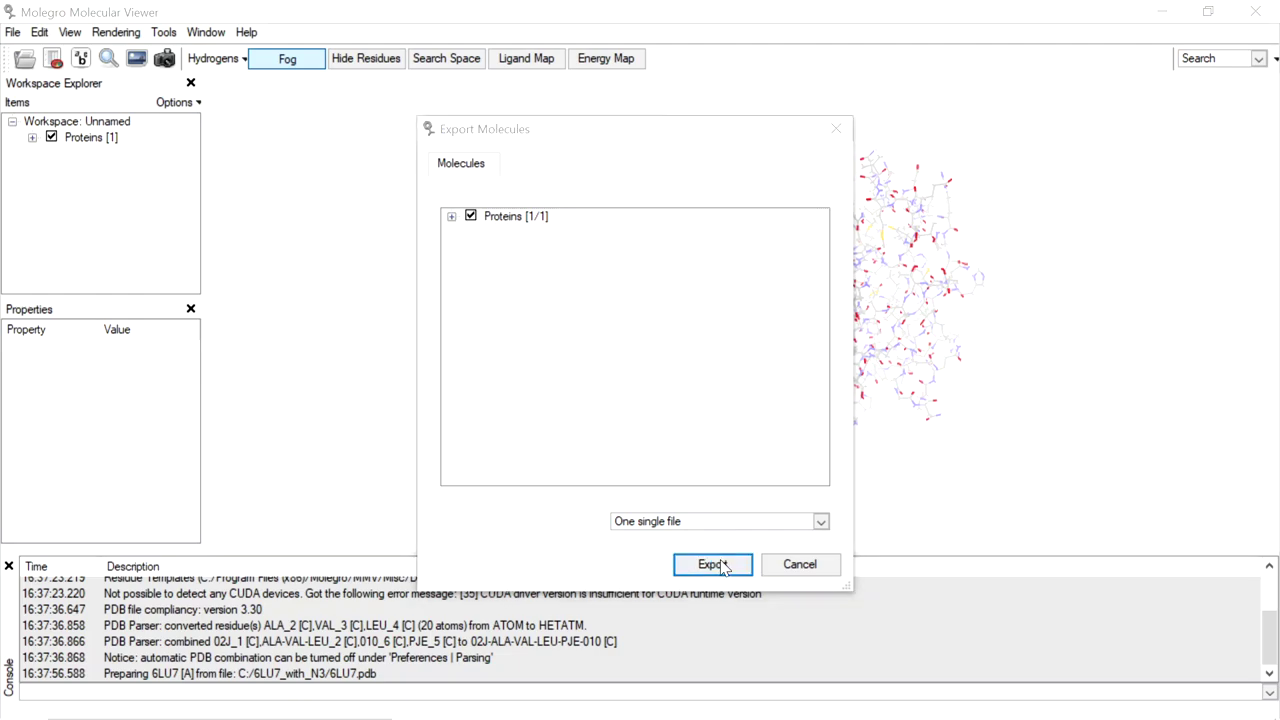
pyautogui.click(650, 548)
pyautogui.click(617, 565)
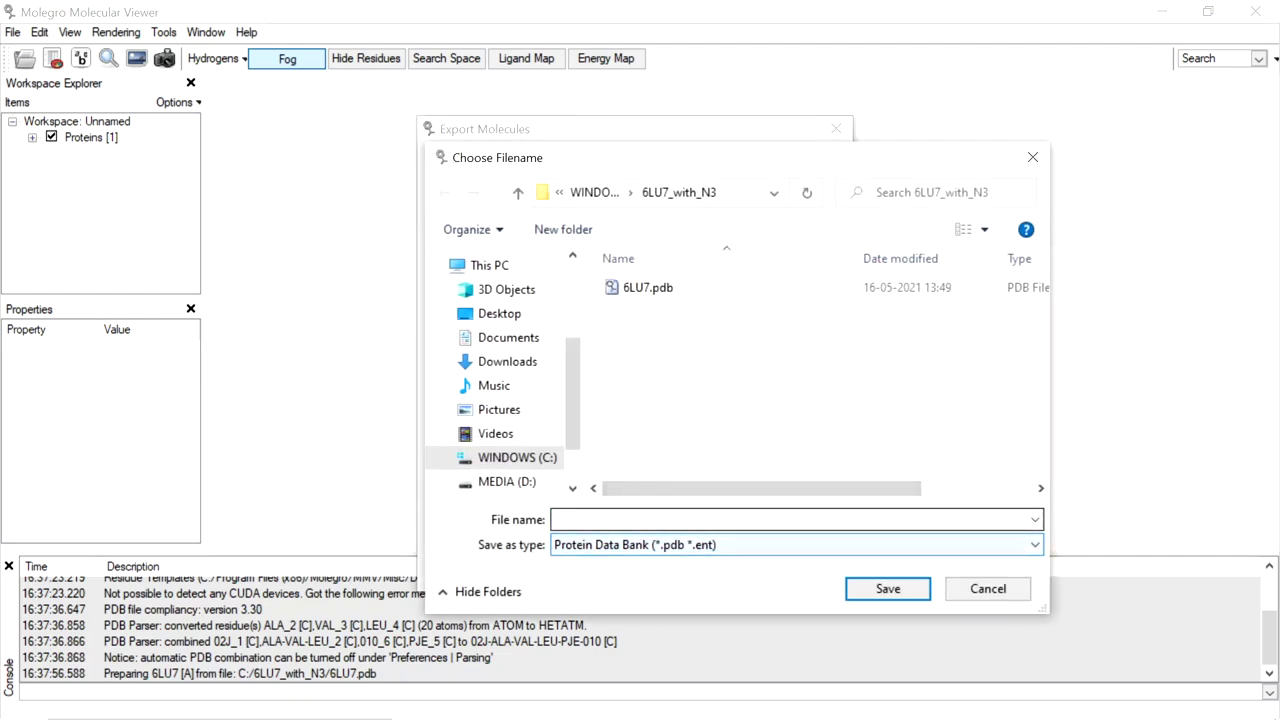
pyautogui.click(557, 519)
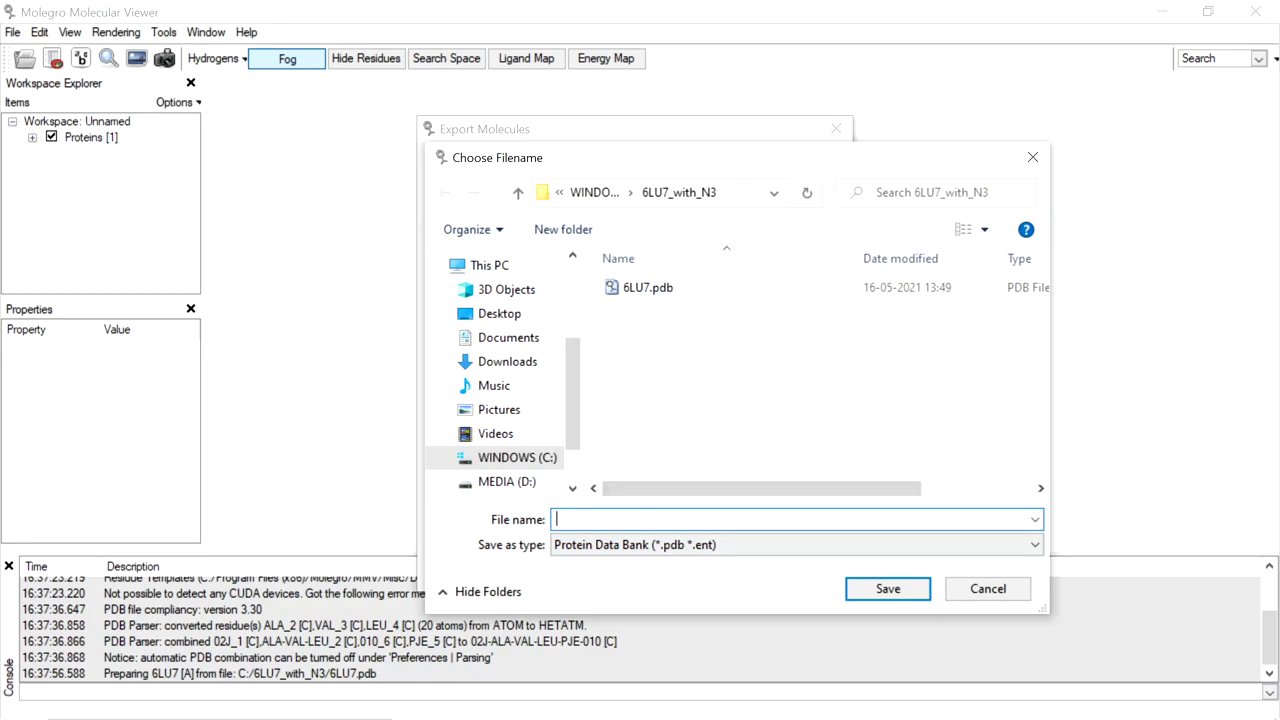
pyautogui.write('6LU')
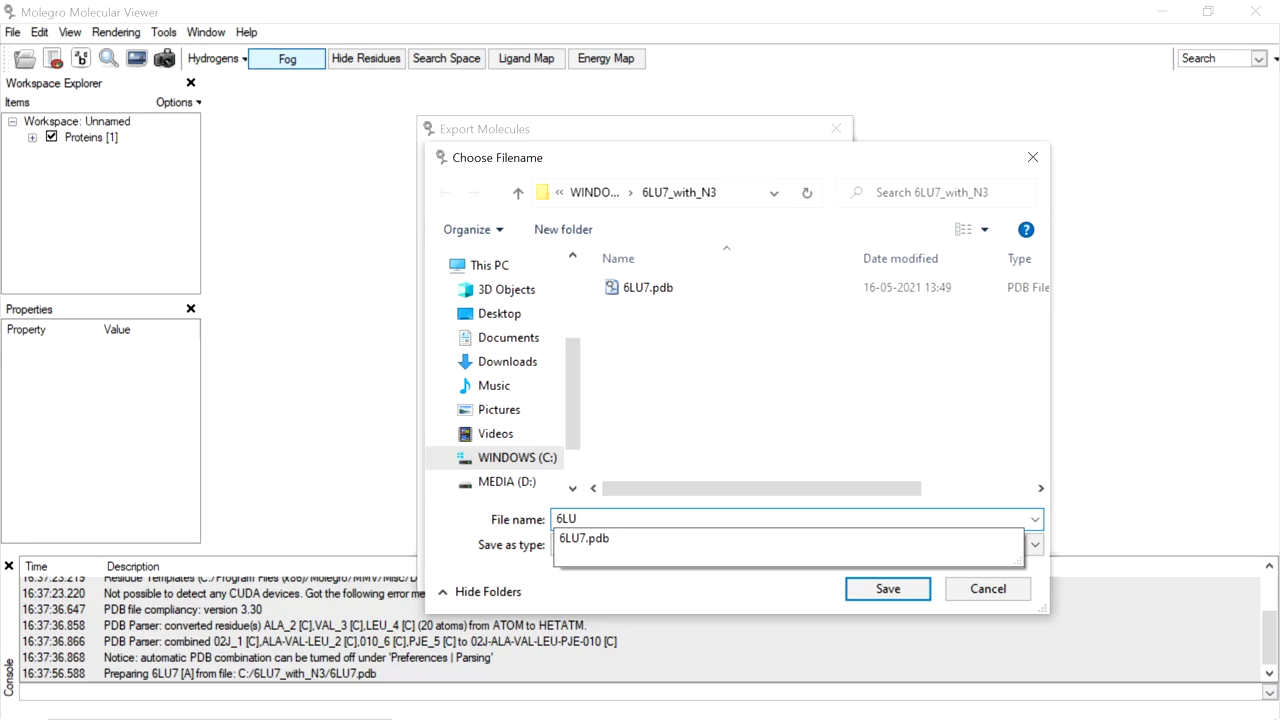
pyautogui.write('7_A')
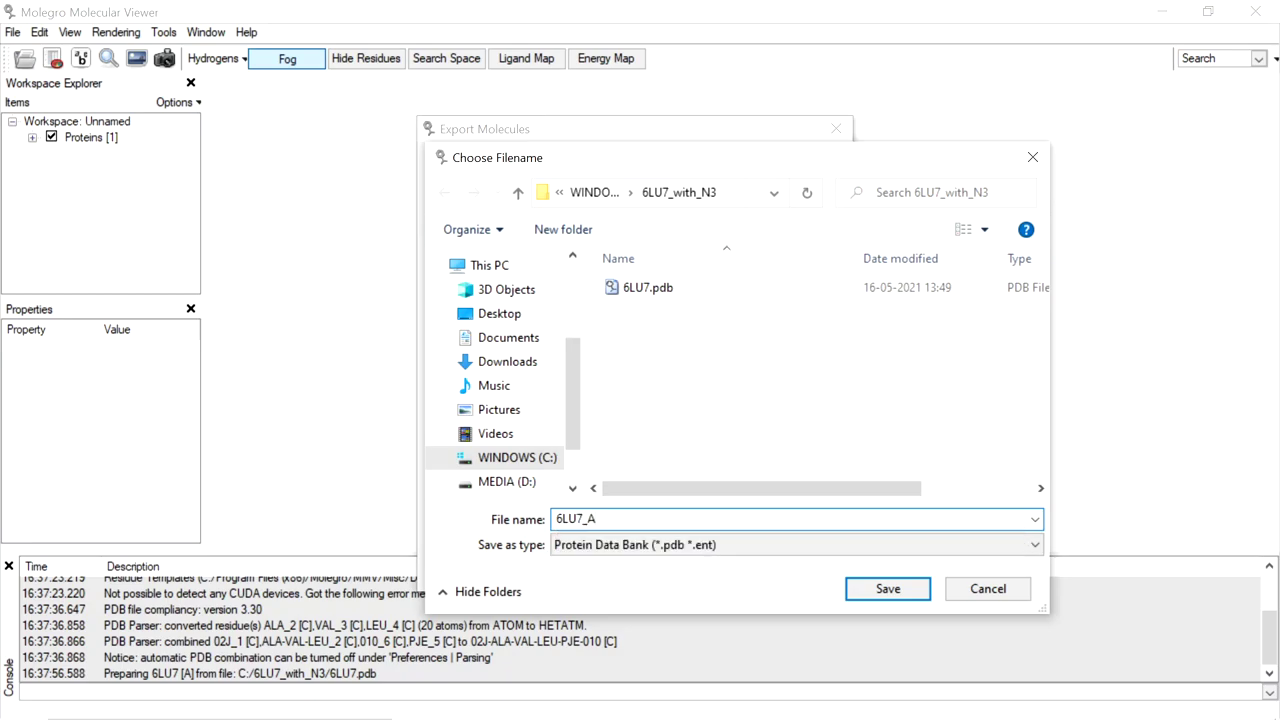
pyautogui.click(878, 594)
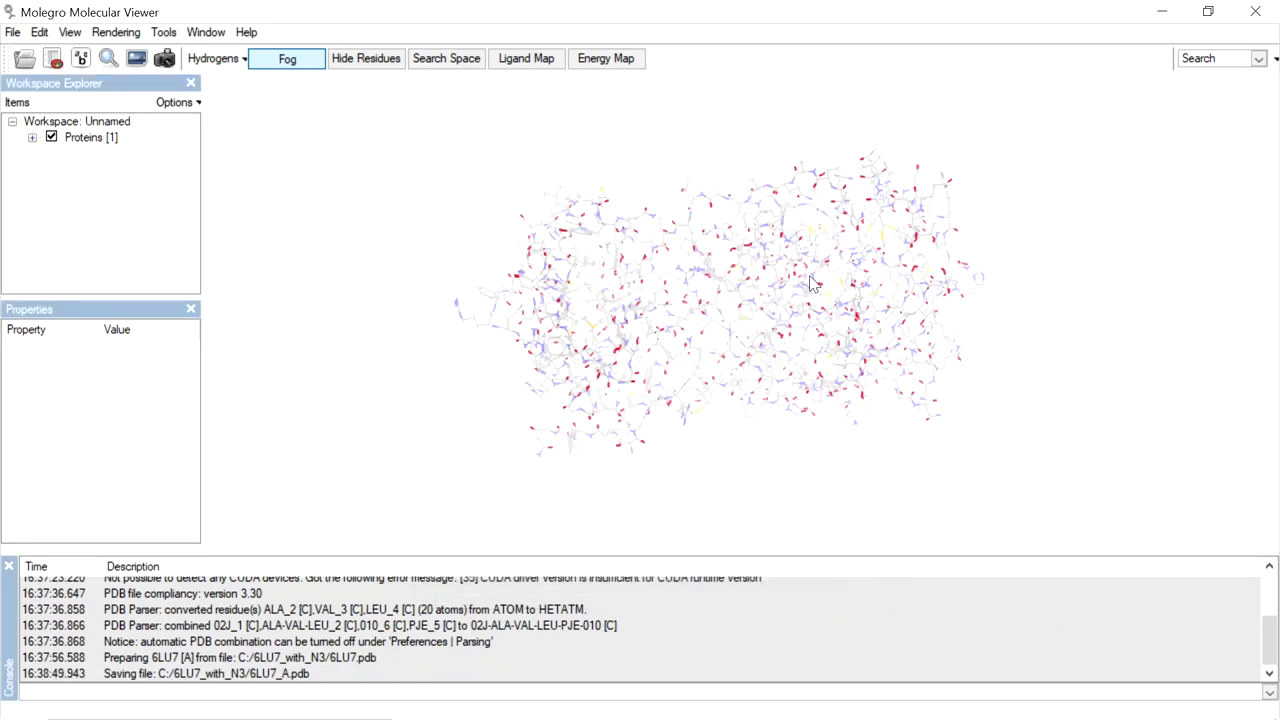
# Step: Quit Molegro Molecular Viewer and check the 6LU7_A.pdb and chalcone.mol2 files in the 6LU7_with_N3 folder
pyautogui.click(1255, 11)
pyautogui.click(624, 385)
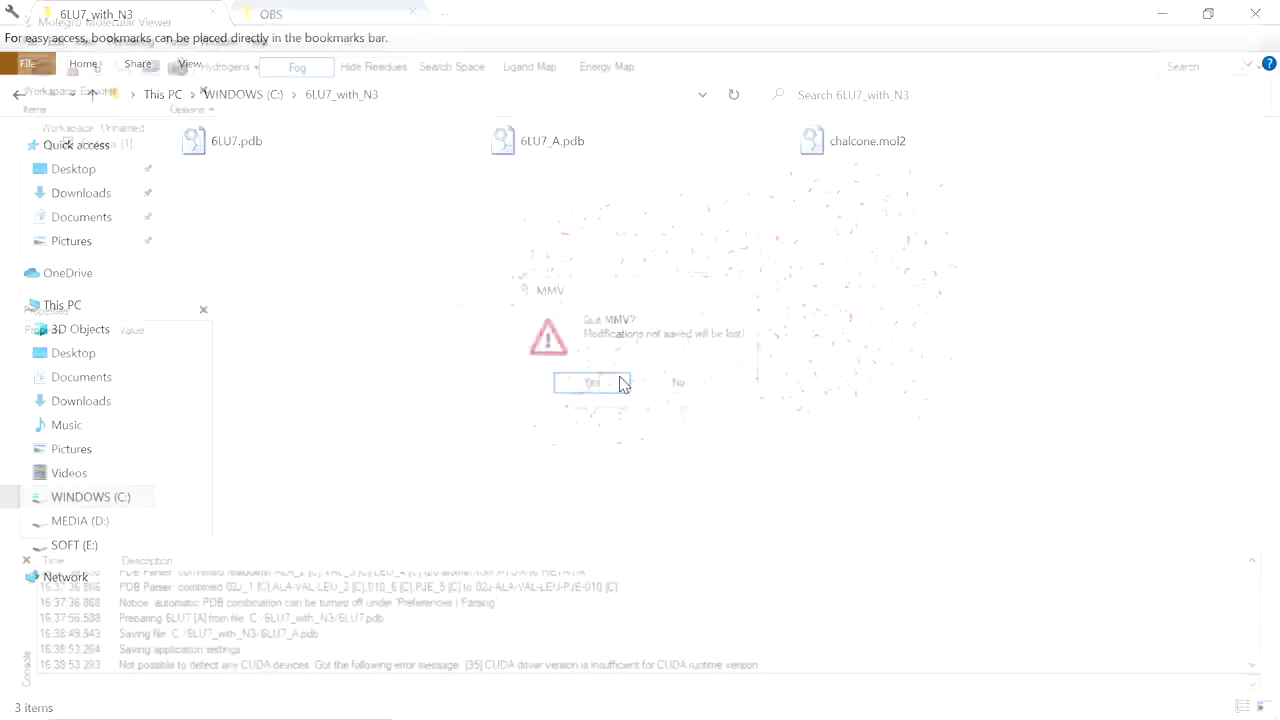
pyautogui.click(587, 153)
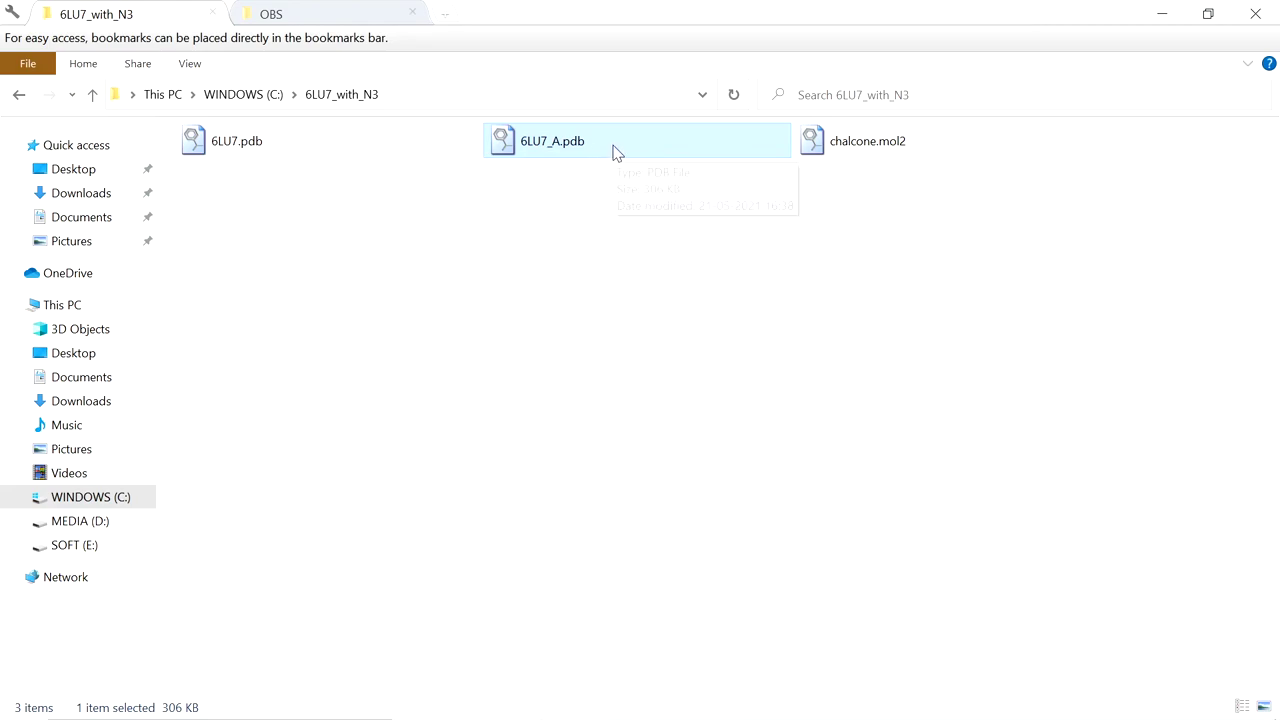
pyautogui.click(876, 158)
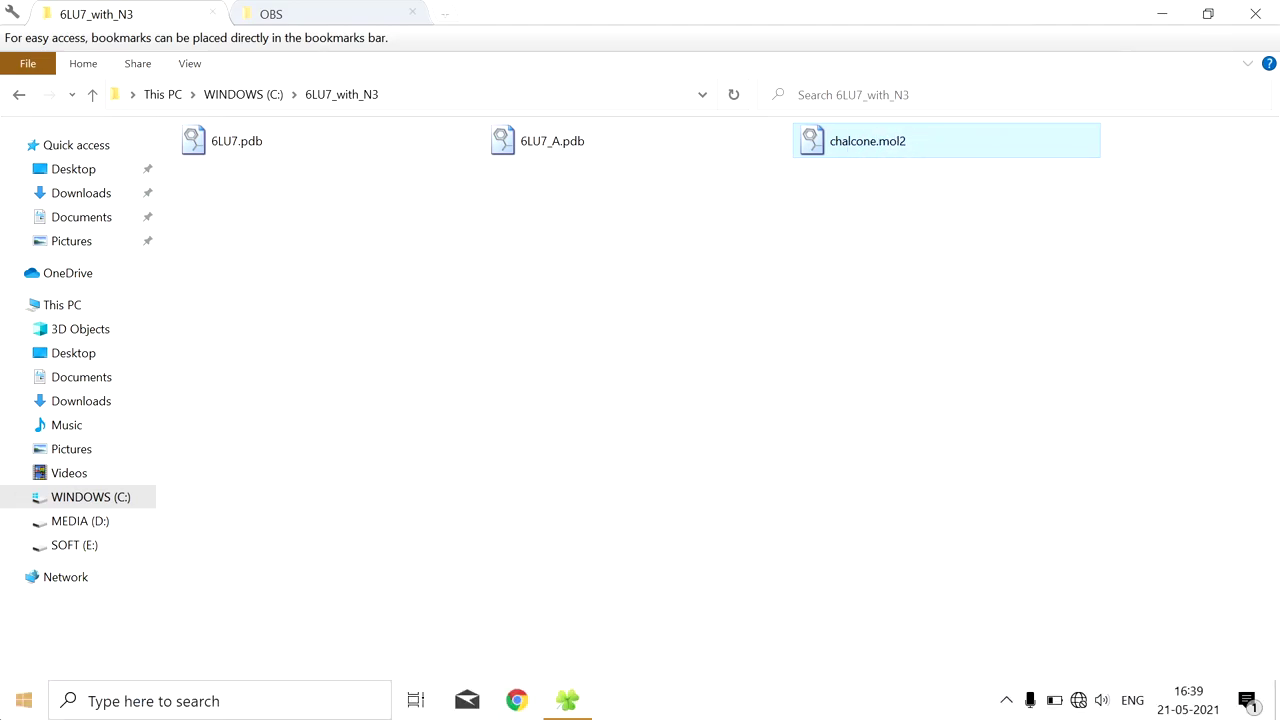
# Step: Find and launch Chem3D 19.1
pyautogui.press('super')
pyautogui.write('CHE')
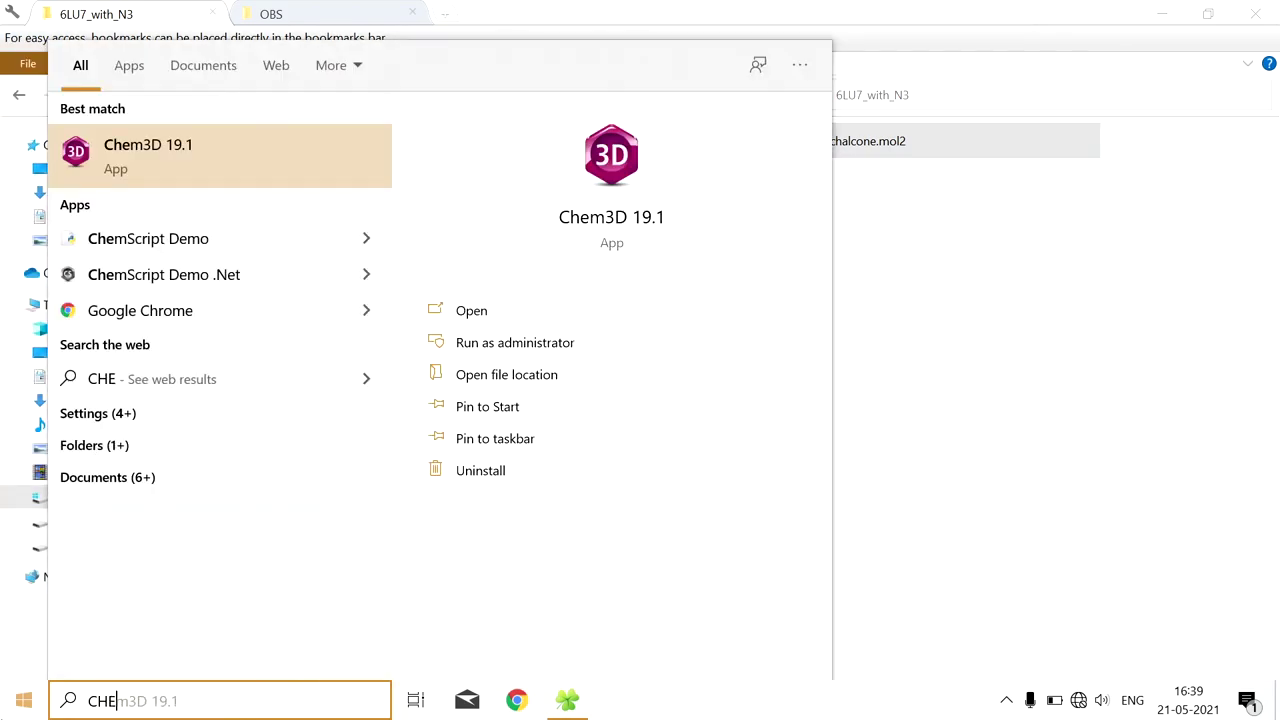
pyautogui.write('M')
pyautogui.click(224, 182)
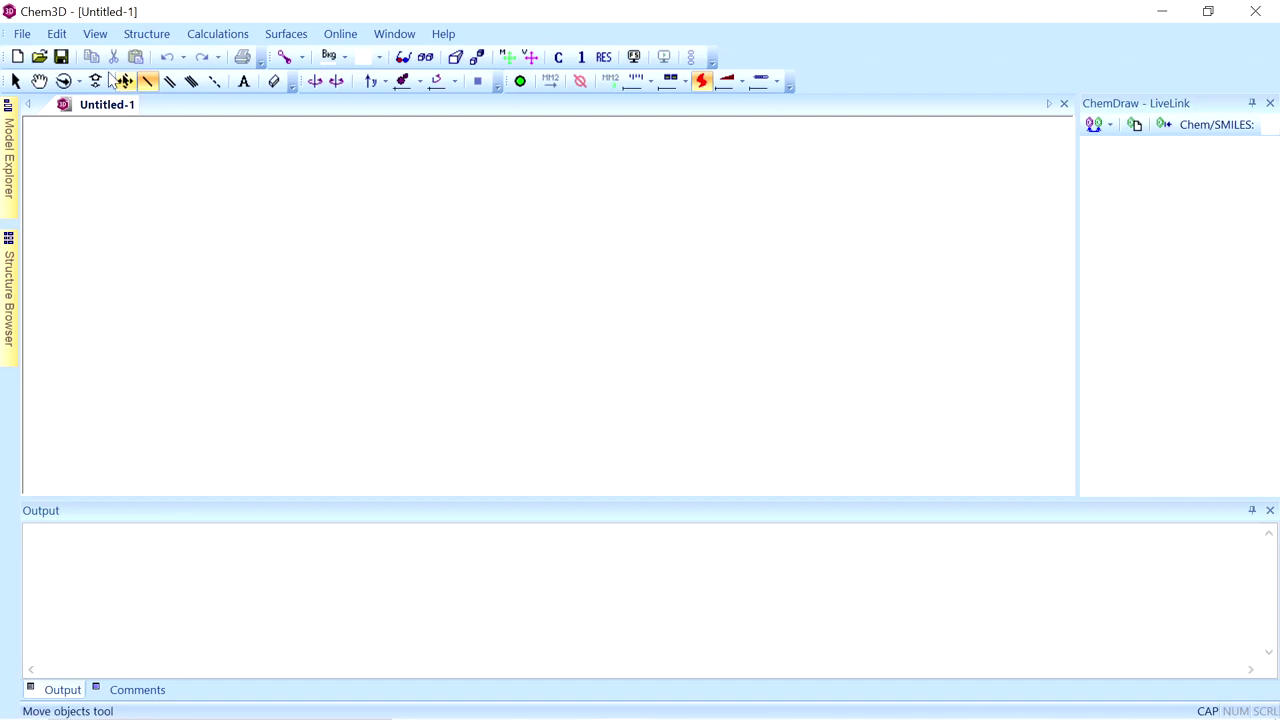
# Step: Open the ligand file chalcone.mol2 from the 6LU7_with_N3 folder in Chem3D
pyautogui.click(22, 33)
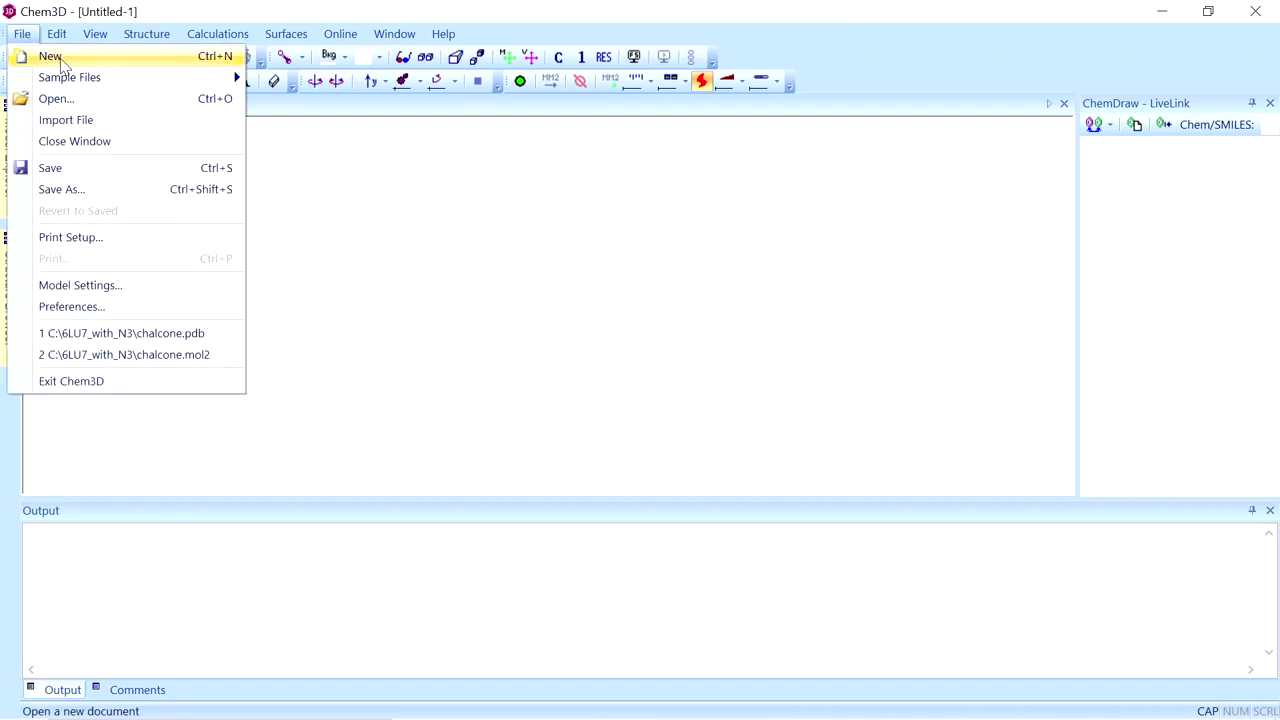
pyautogui.click(60, 98)
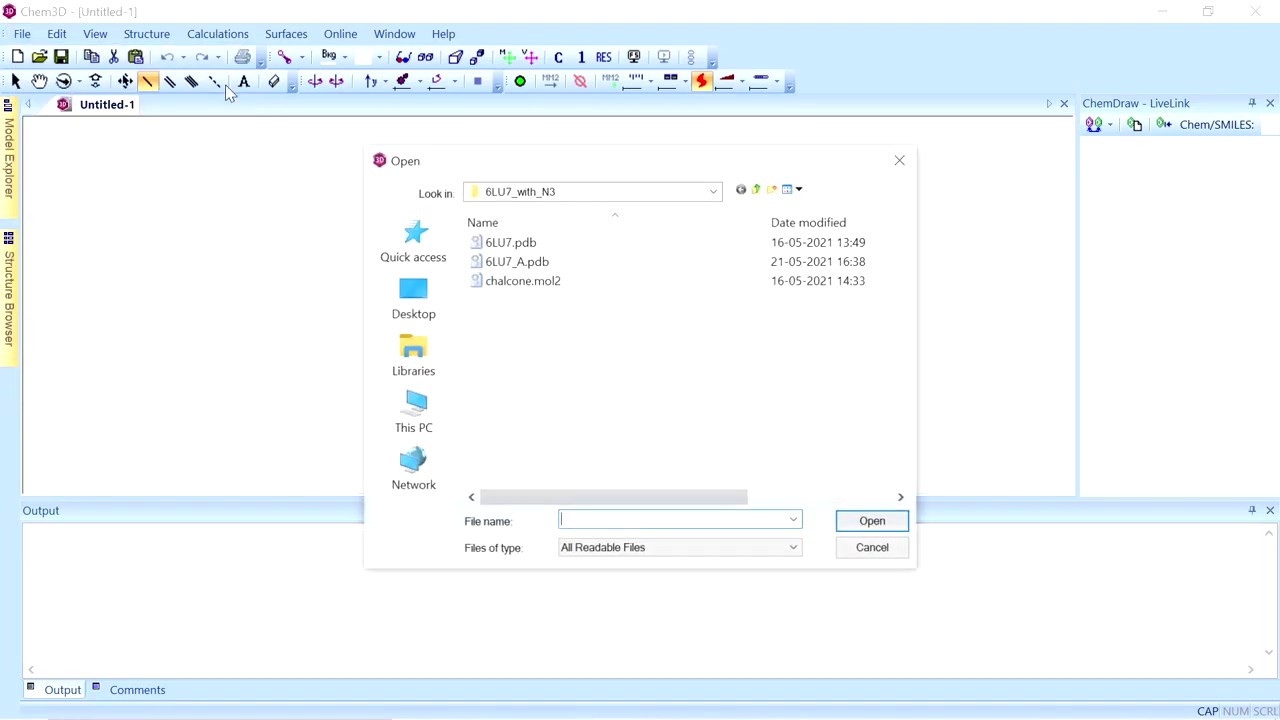
pyautogui.click(540, 288)
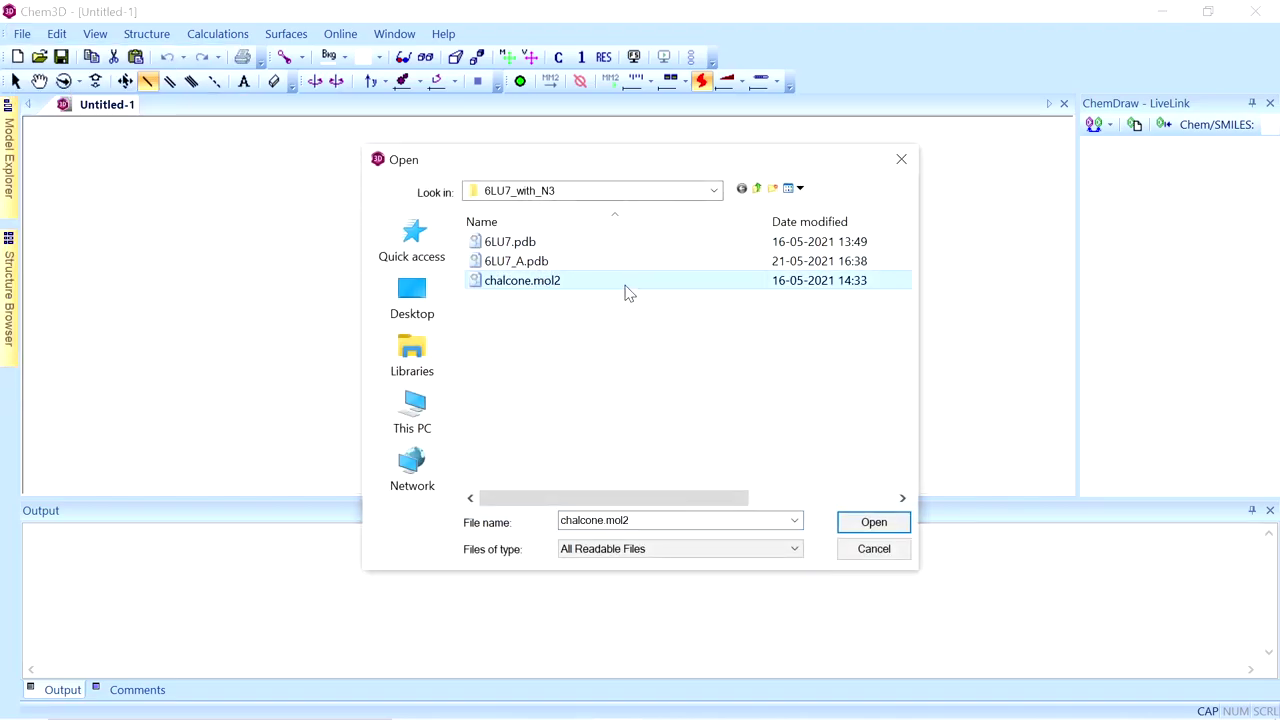
pyautogui.click(874, 522)
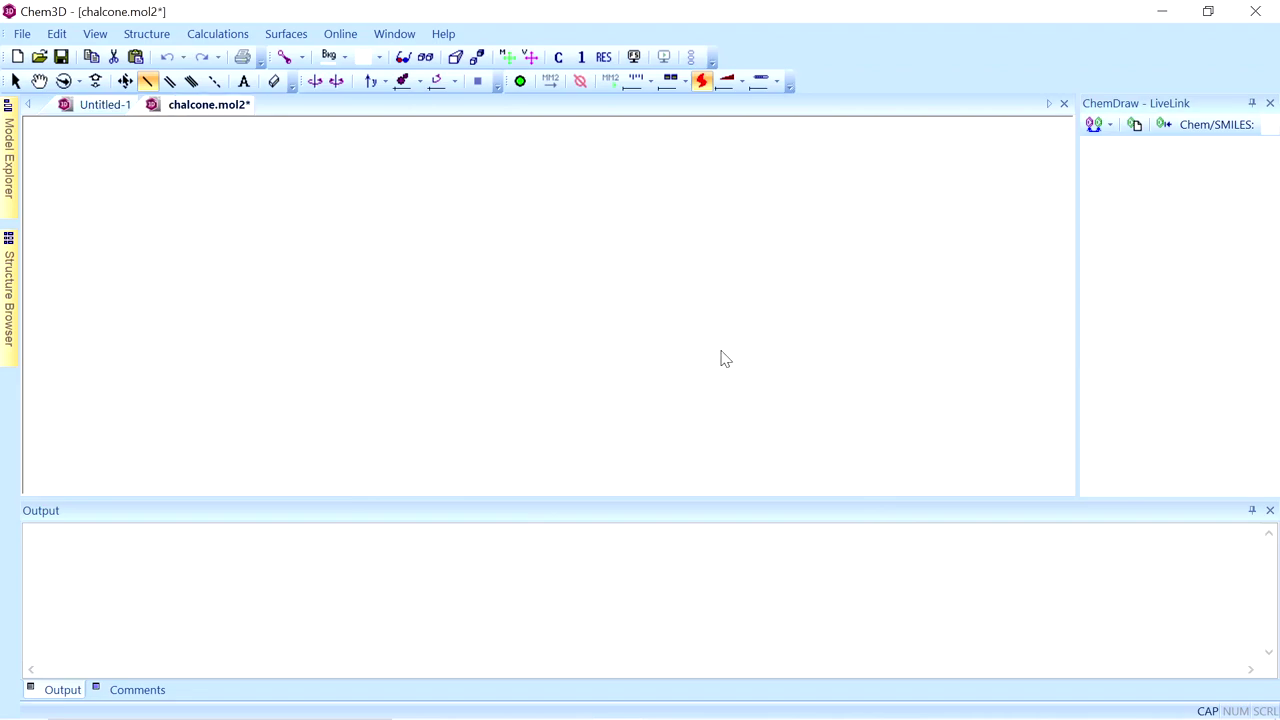
# Step: Minimize the energy of the chalcone ligand with MM2 and save the result to chalcone.mol2
pyautogui.moveTo(620, 226)
pyautogui.mouseDown()
pyautogui.moveTo(557, 391)
pyautogui.moveTo(568, 418)
pyautogui.moveTo(634, 283)
pyautogui.moveTo(634, 189)
pyautogui.moveTo(657, 212)
pyautogui.moveTo(634, 266)
pyautogui.mouseUp()
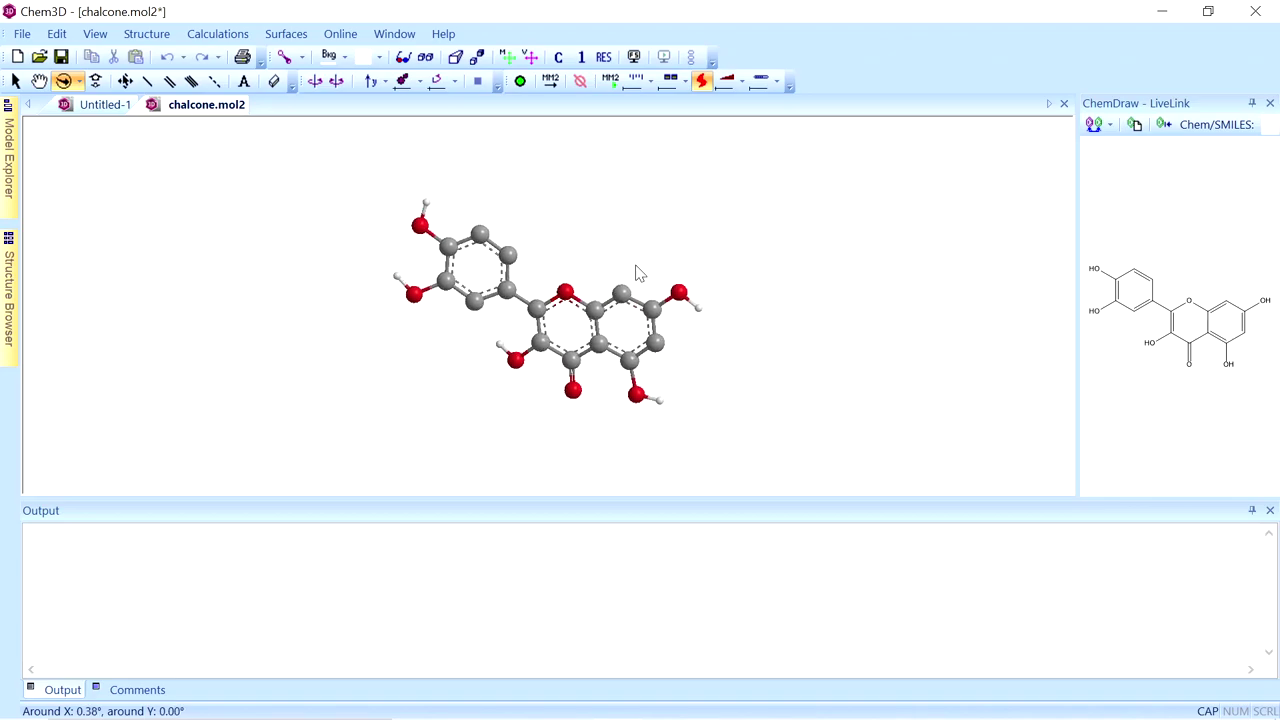
pyautogui.click(551, 84)
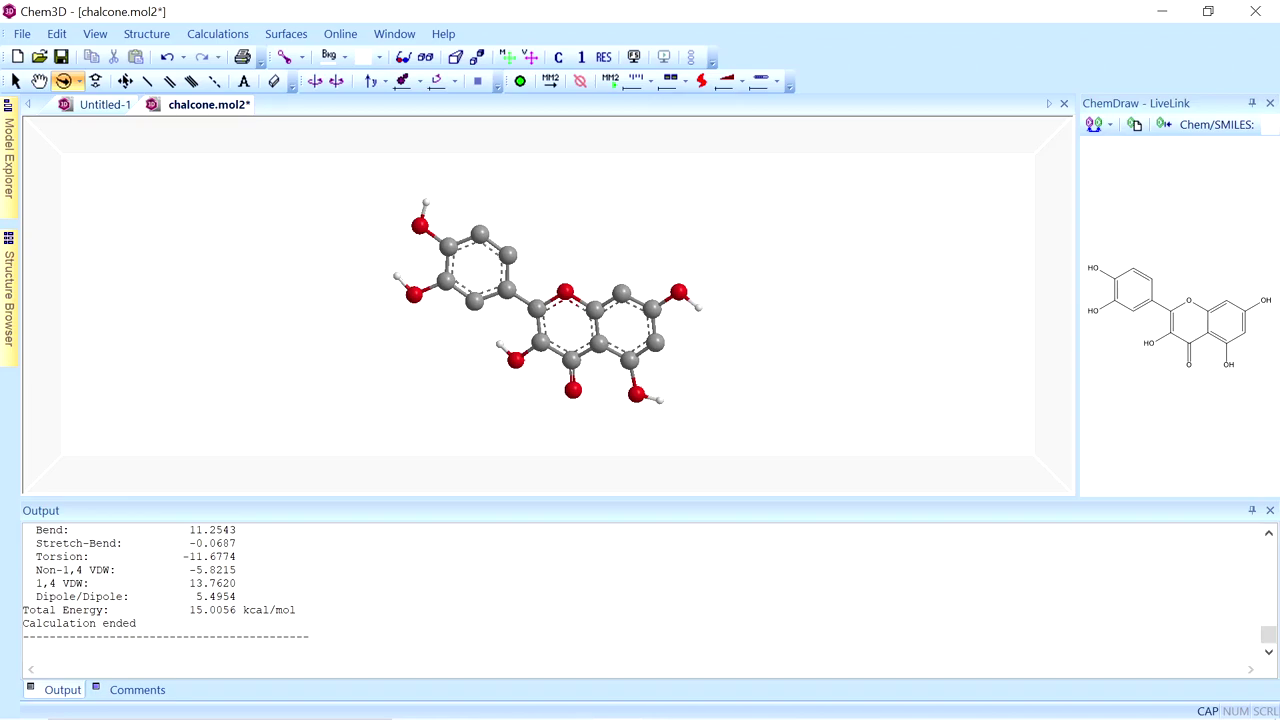
pyautogui.moveTo(578, 263)
pyautogui.mouseDown()
pyautogui.moveTo(578, 393)
pyautogui.moveTo(567, 260)
pyautogui.mouseUp()
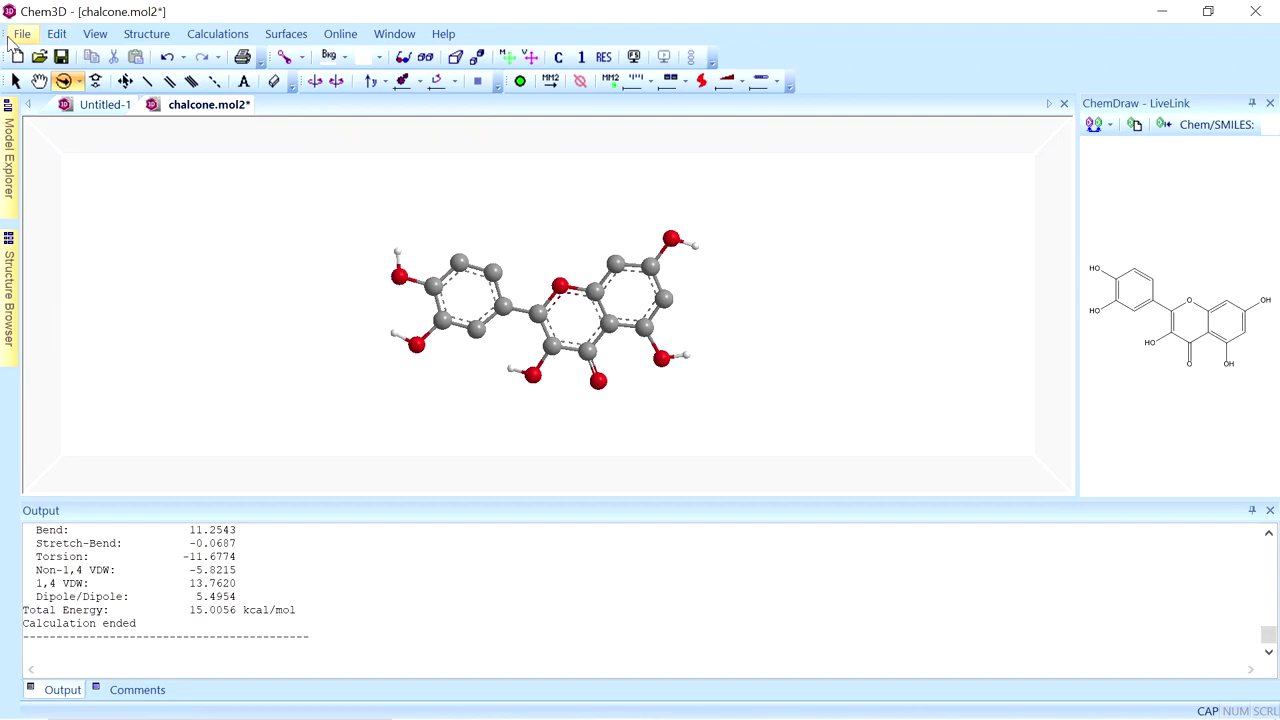
pyautogui.click(21, 33)
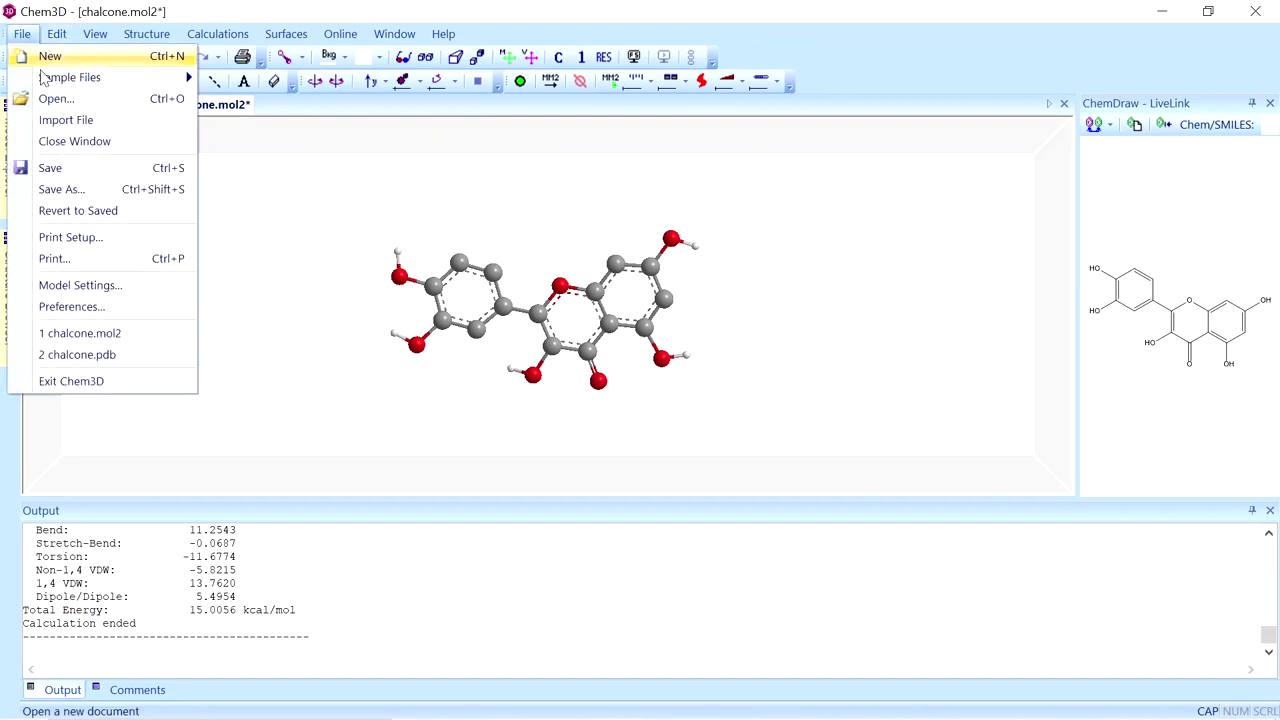
pyautogui.click(108, 172)
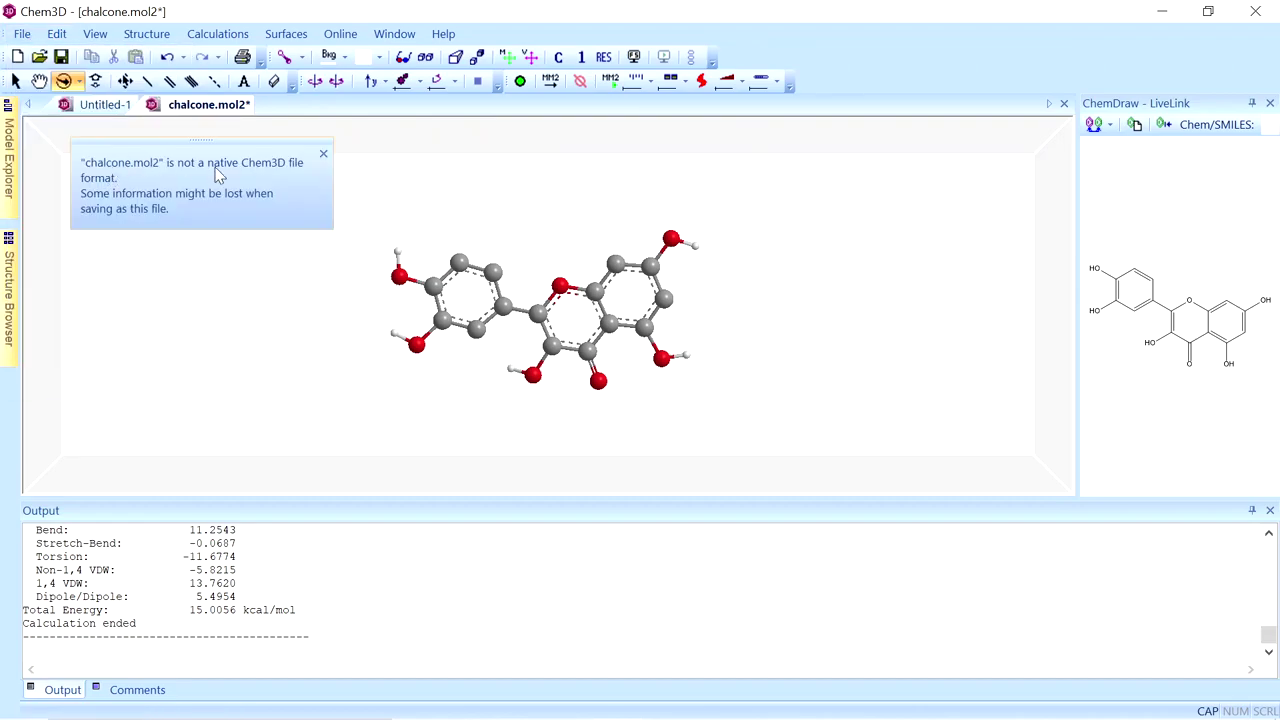
# Step: Save the ligand as the Protein Data Bank file chalcone.pdb in the 6LU7_with_N3 folder and close Chem3D
pyautogui.click(21, 33)
pyautogui.click(56, 189)
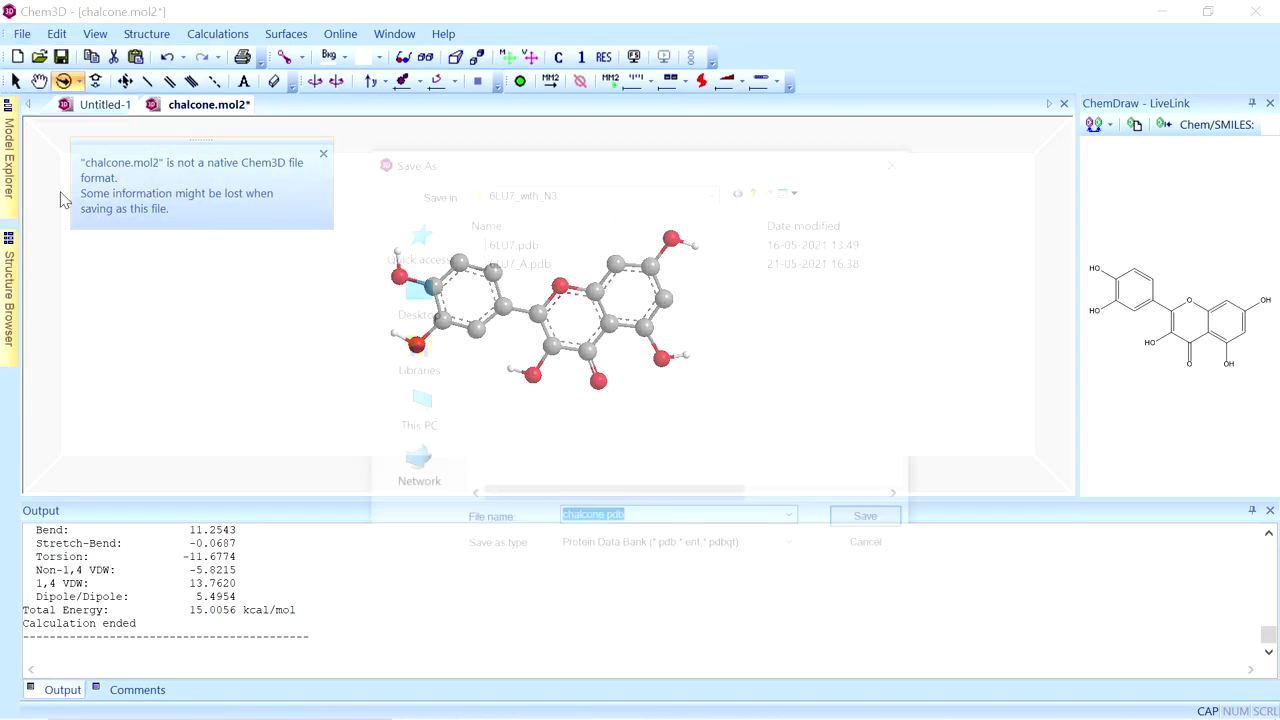
pyautogui.click(680, 548)
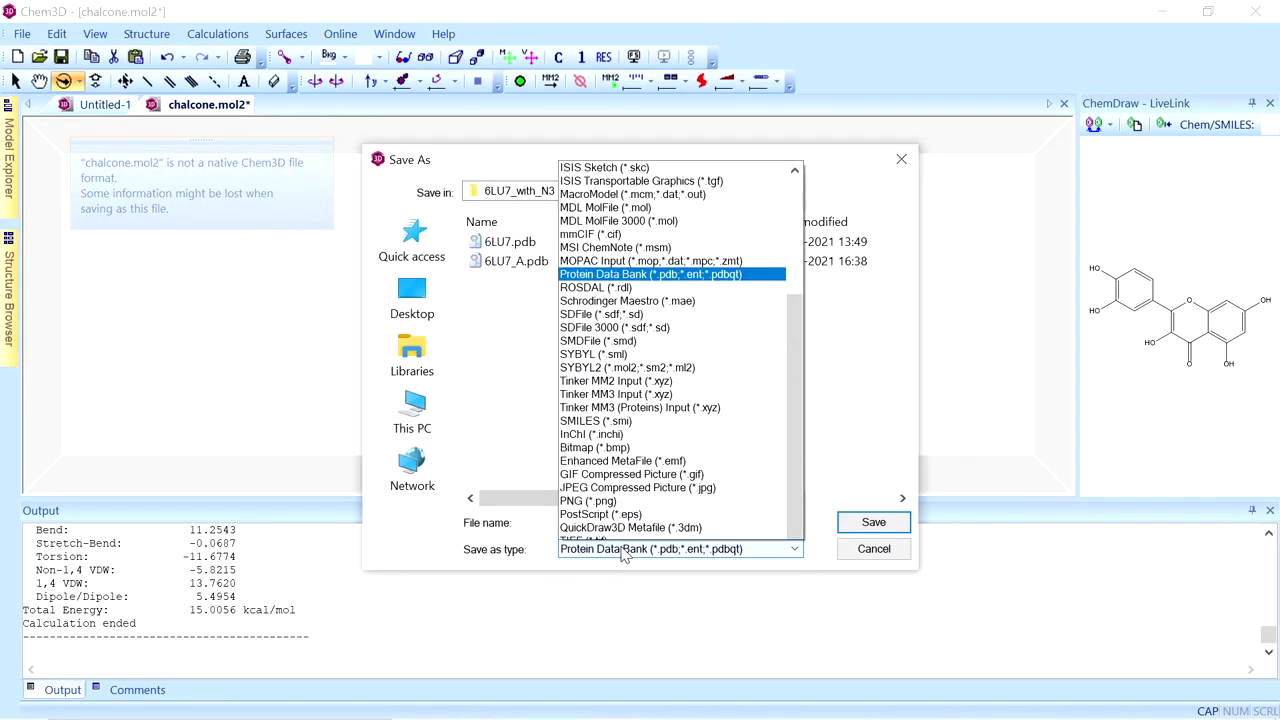
pyautogui.click(658, 253)
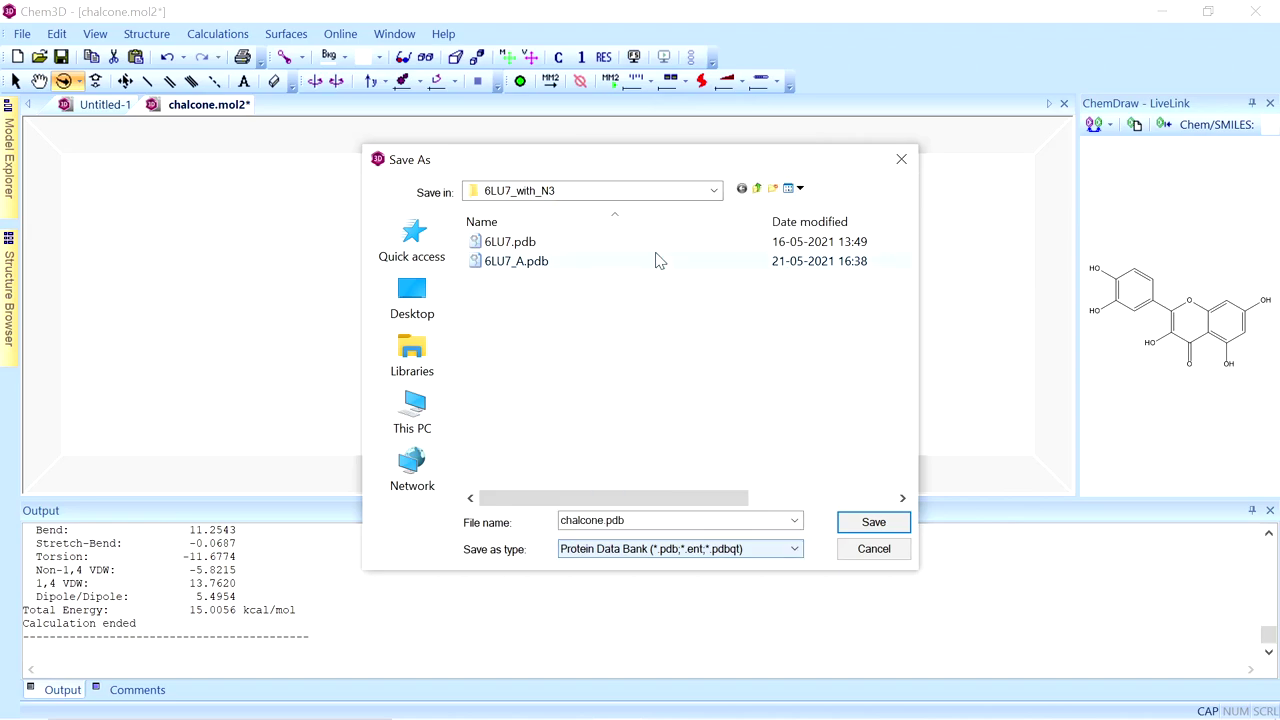
pyautogui.click(625, 520)
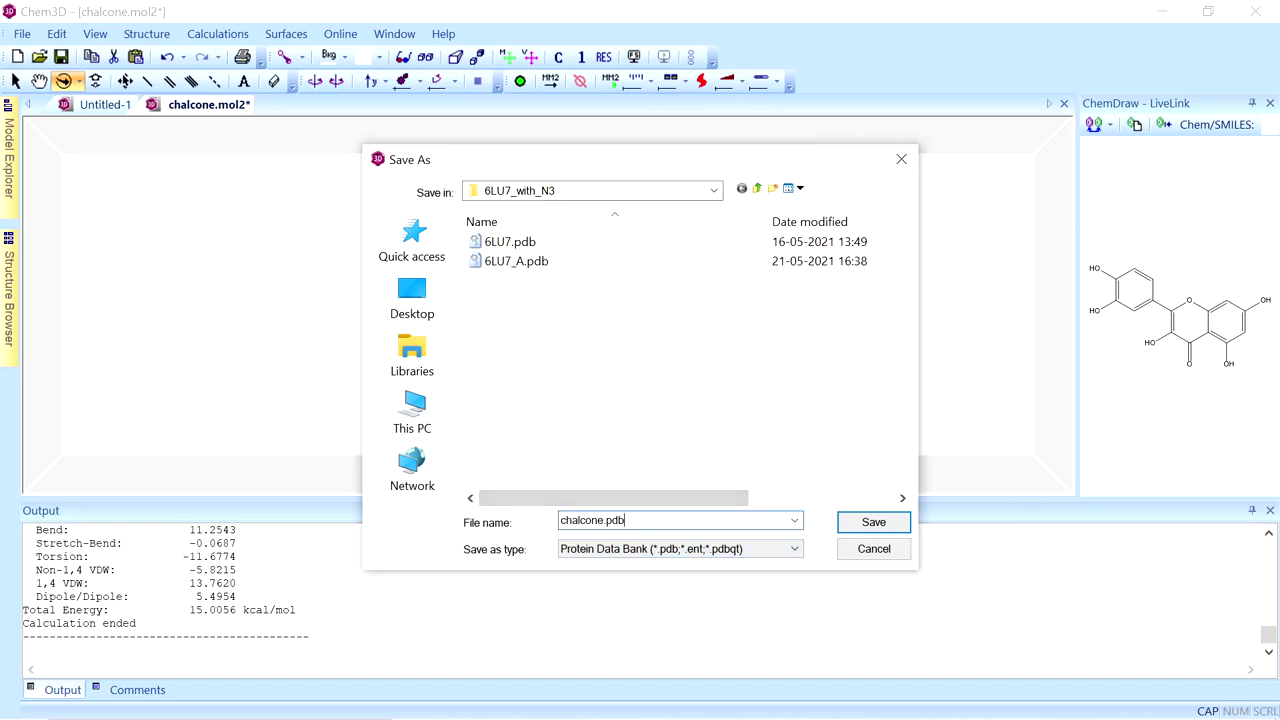
pyautogui.click(875, 522)
pyautogui.click(1064, 103)
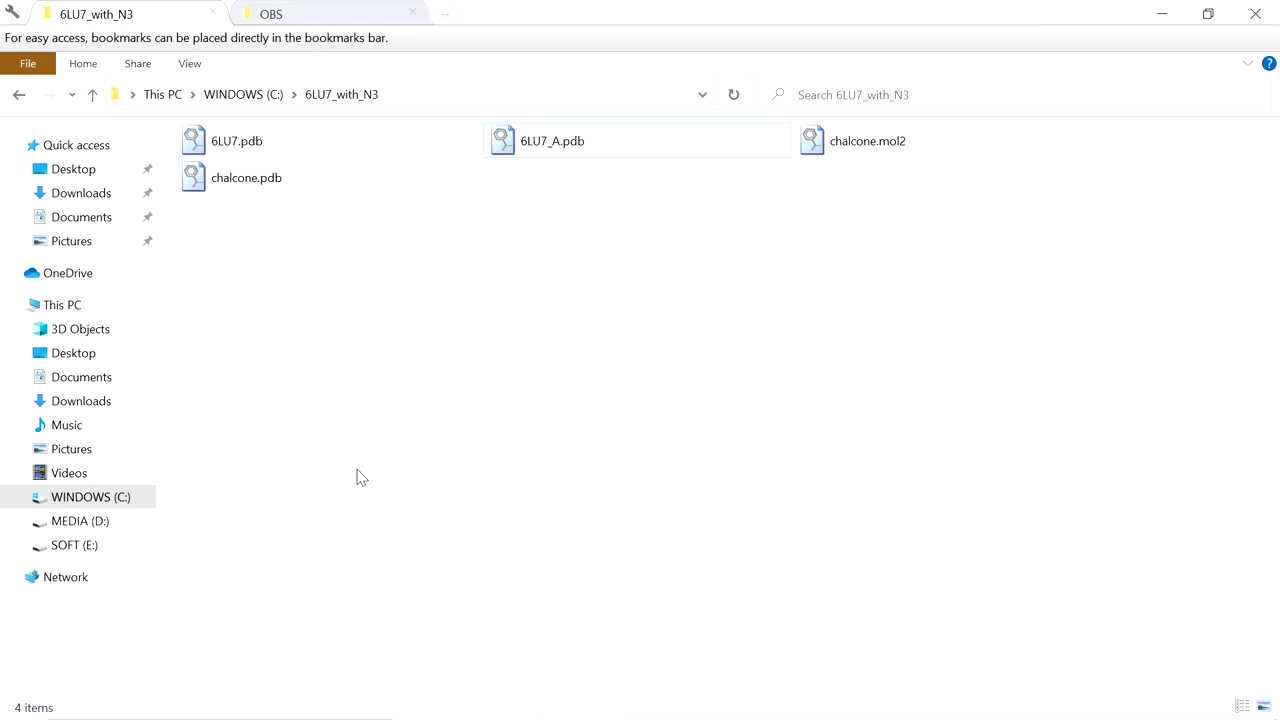
# Step: Find and launch AutoDockTools-1.5.6, minimize the console and folder windows, and maximize the AutoDockTools window
pyautogui.press('super')
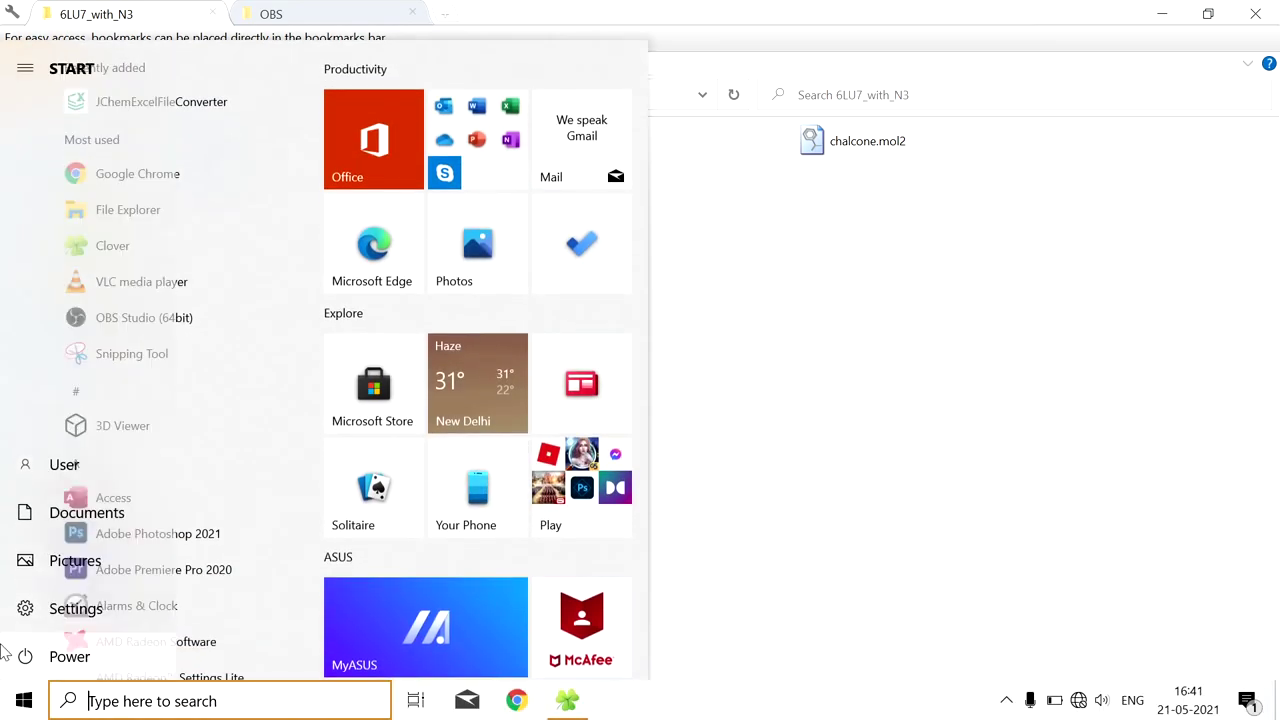
pyautogui.write('AUT')
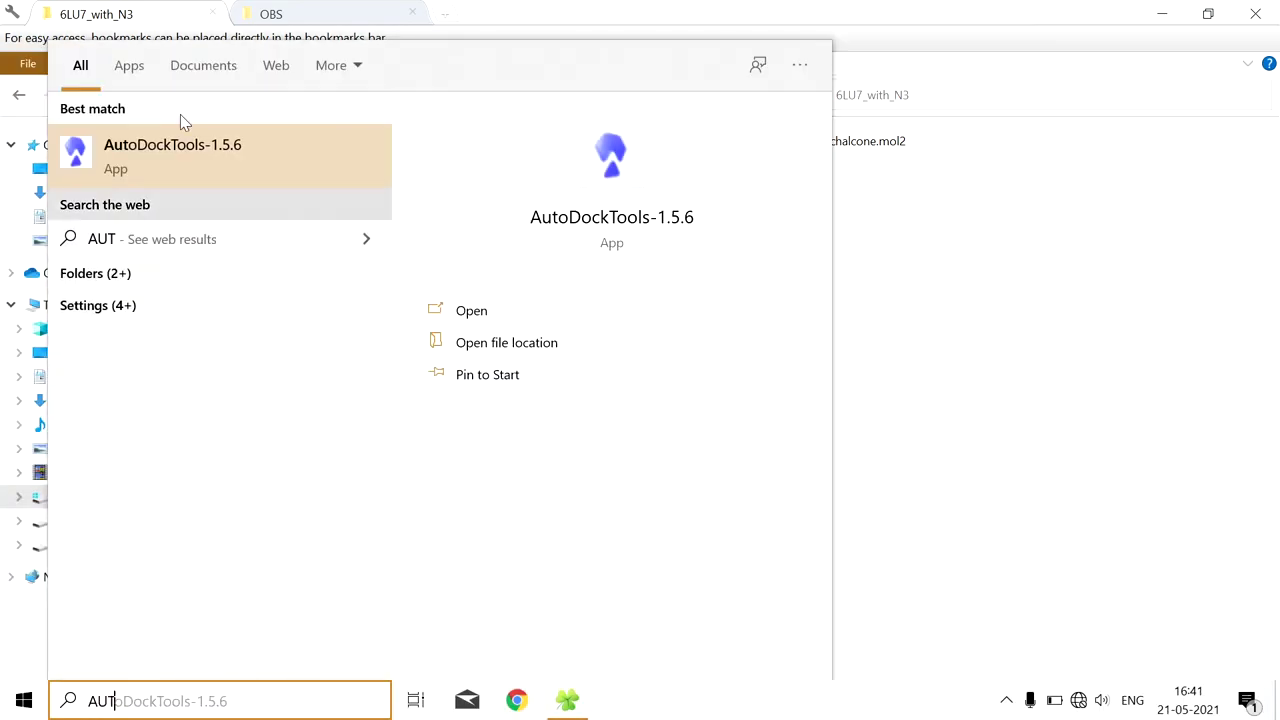
pyautogui.click(140, 149)
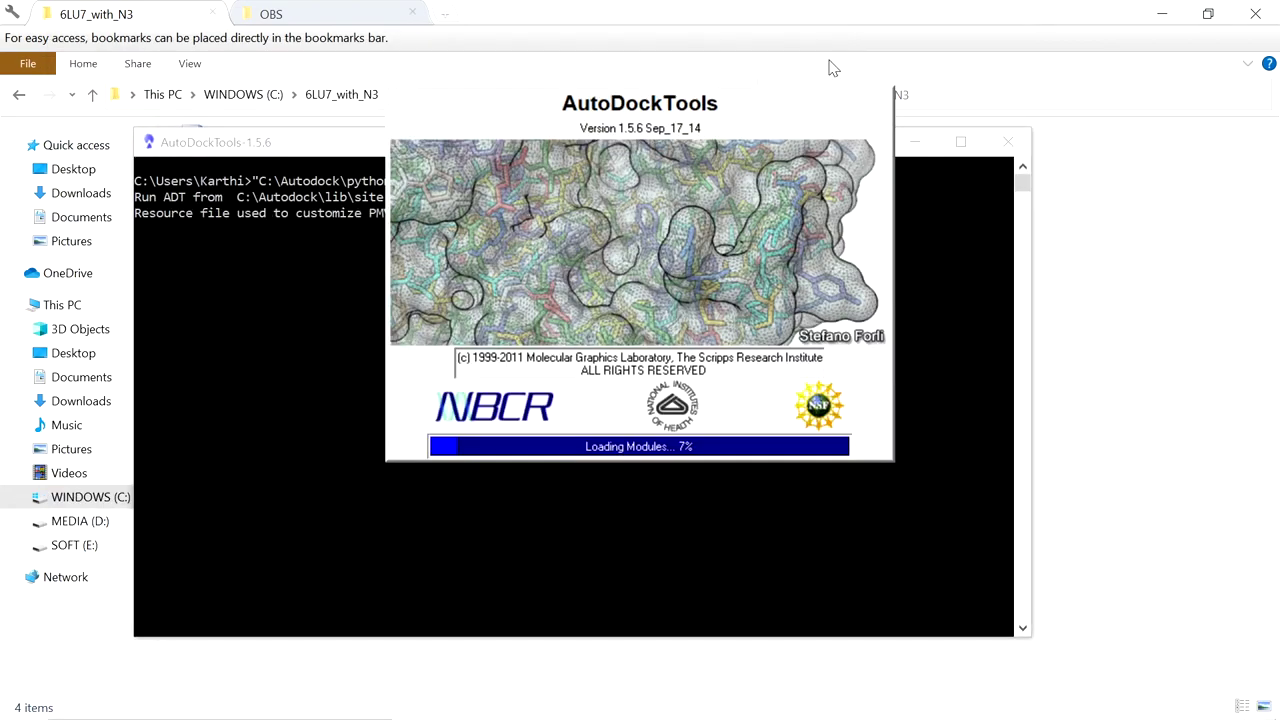
pyautogui.click(914, 142)
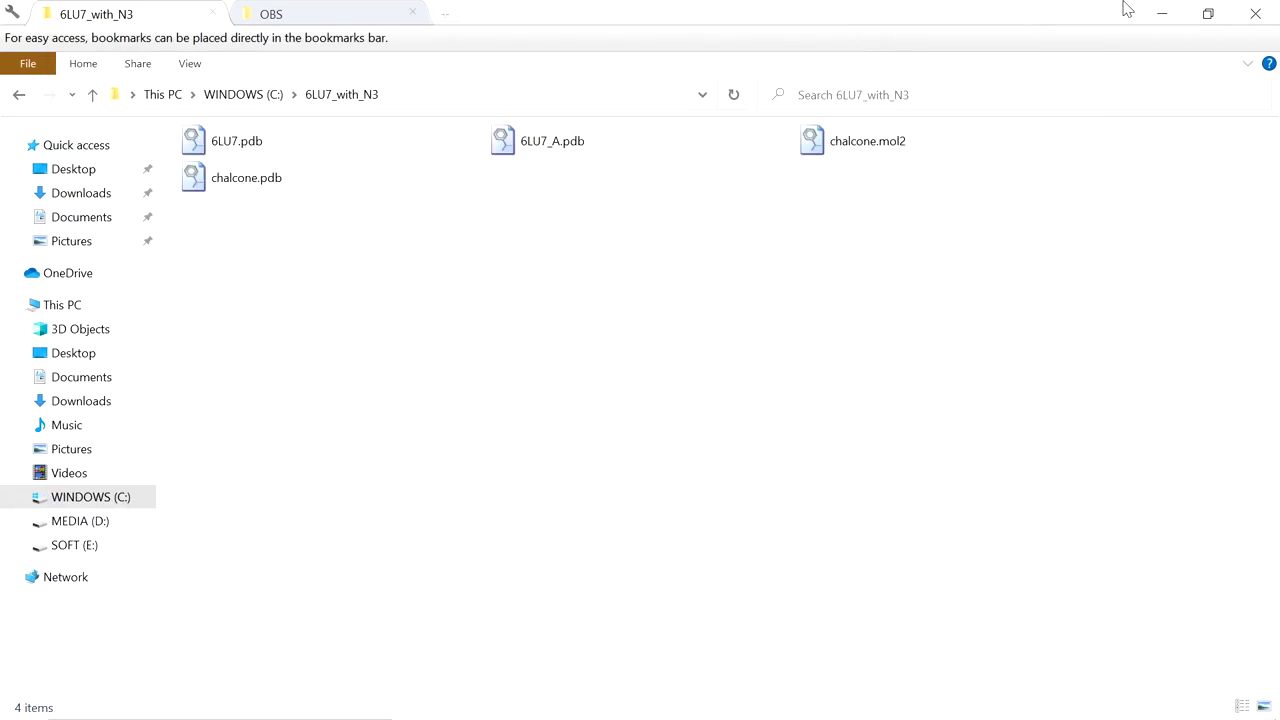
pyautogui.click(1160, 13)
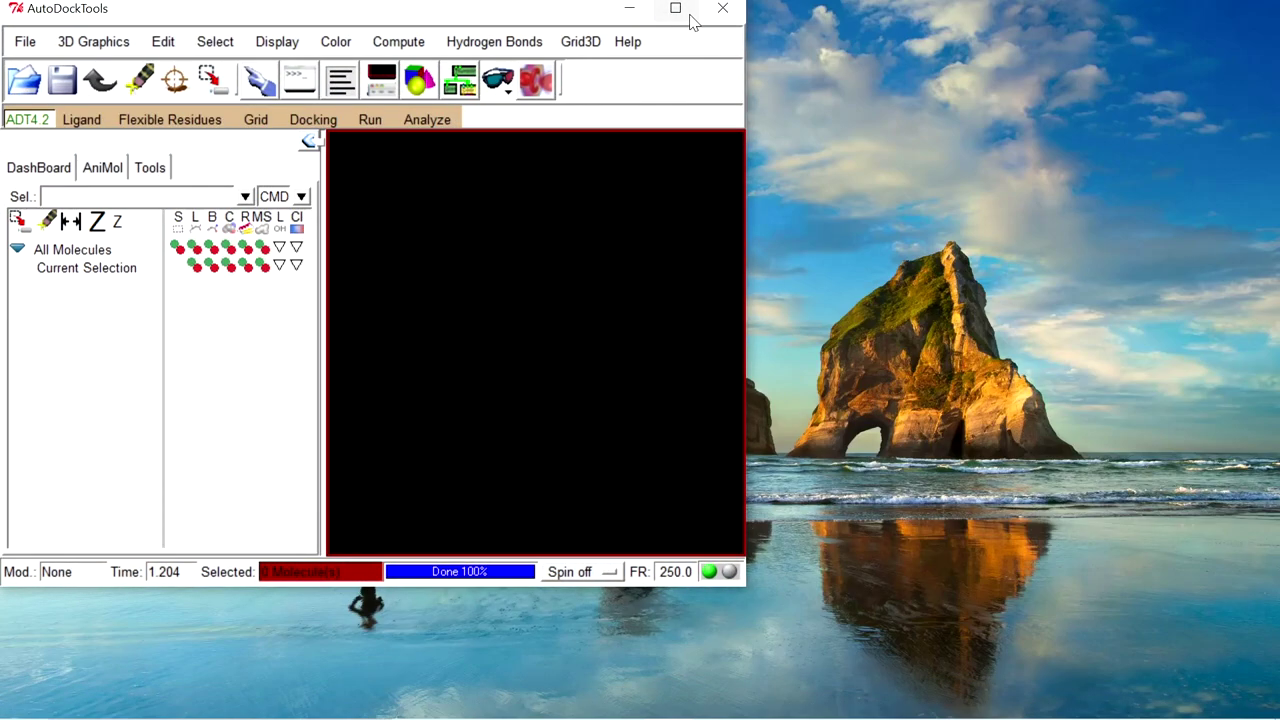
pyautogui.click(676, 9)
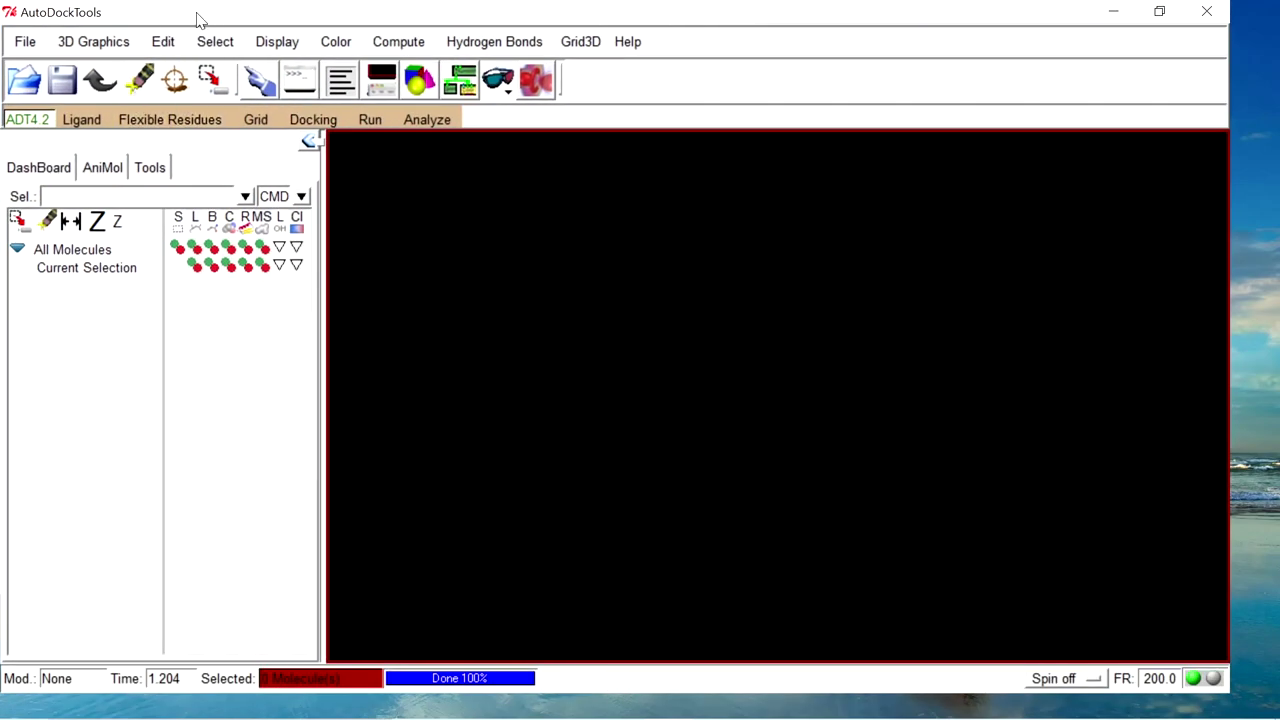
# Step: Check the startup directory in the general user preferences and dismiss the preferences dialog
pyautogui.click(26, 42)
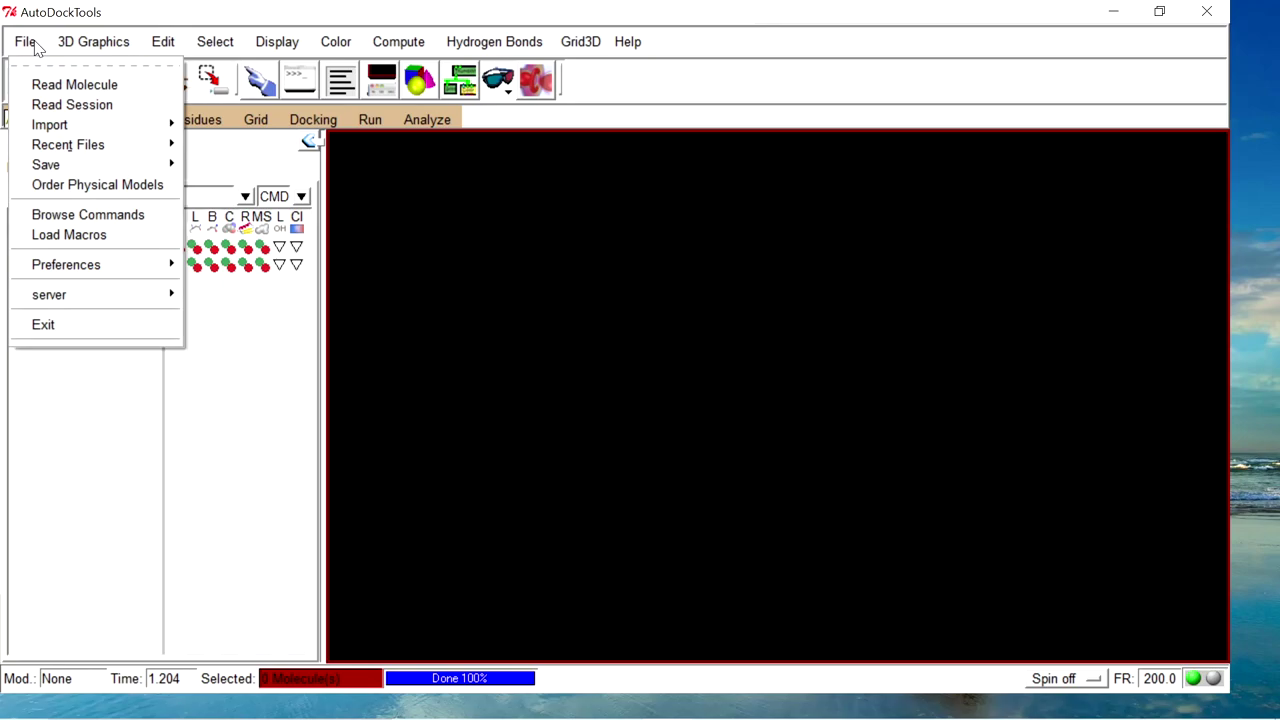
pyautogui.moveTo(122, 265)
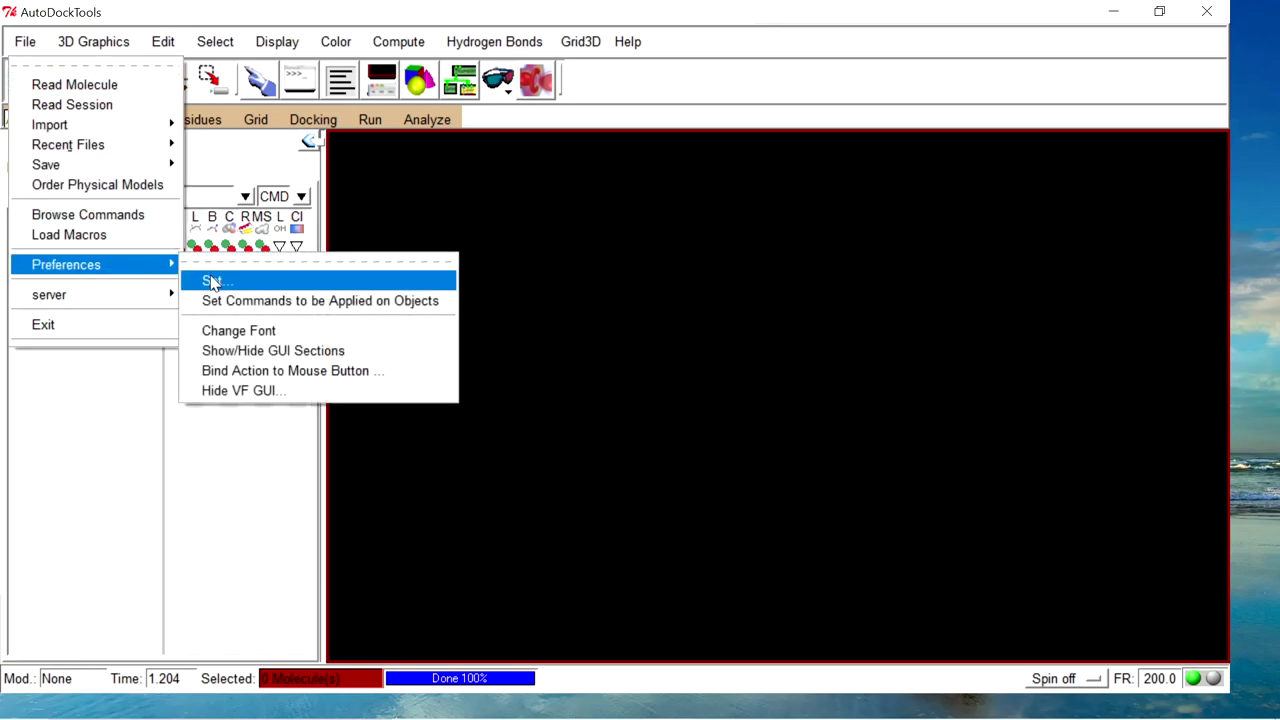
pyautogui.click(244, 285)
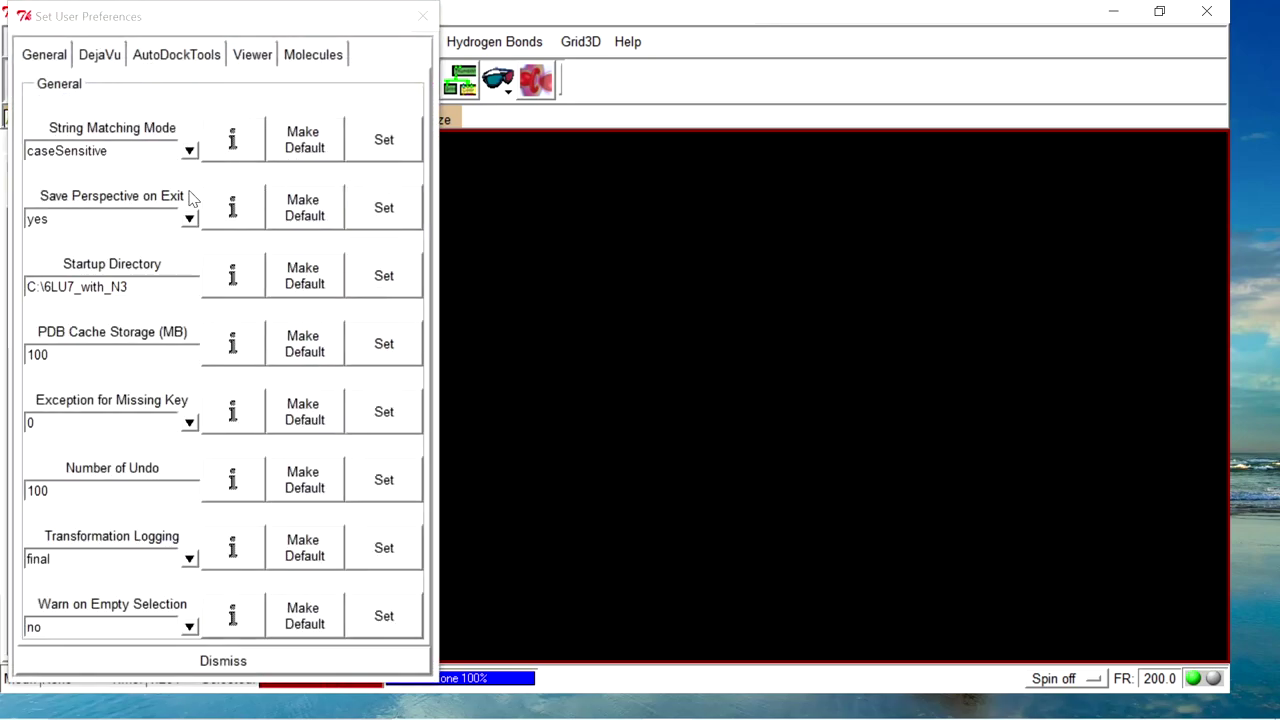
pyautogui.click(128, 287)
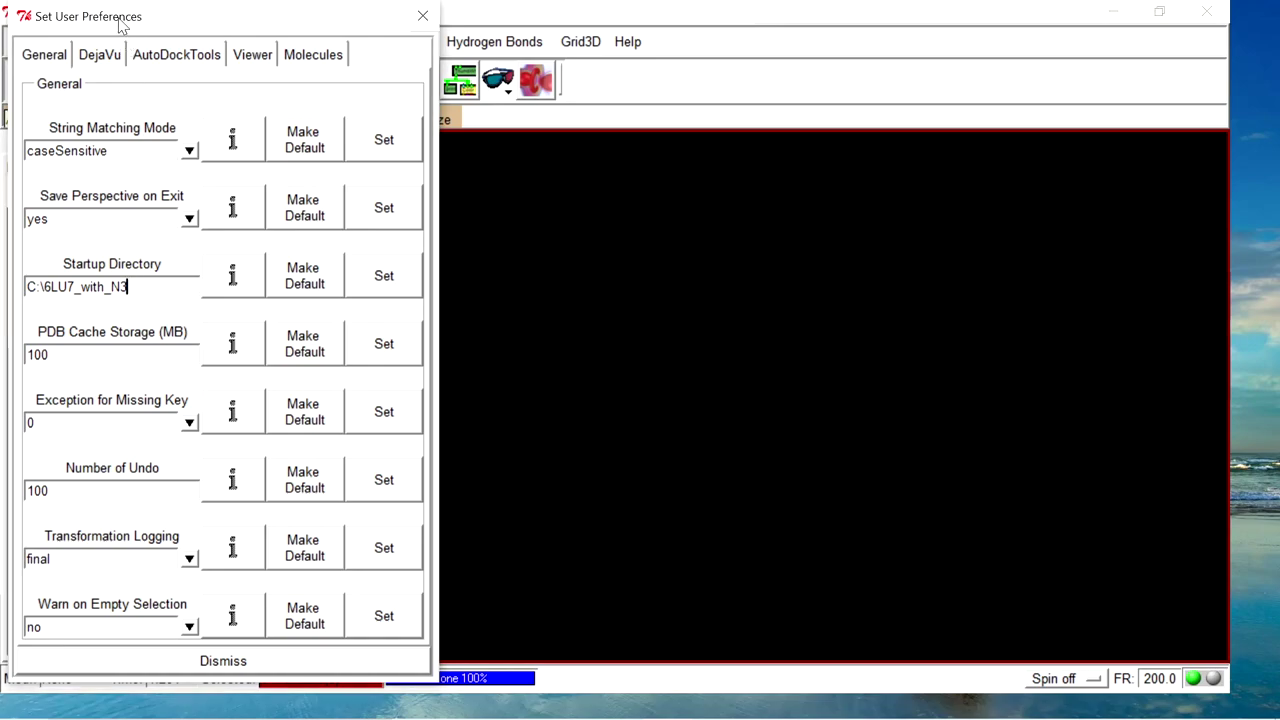
pyautogui.moveTo(118, 22); pyautogui.dragTo(247, 28)
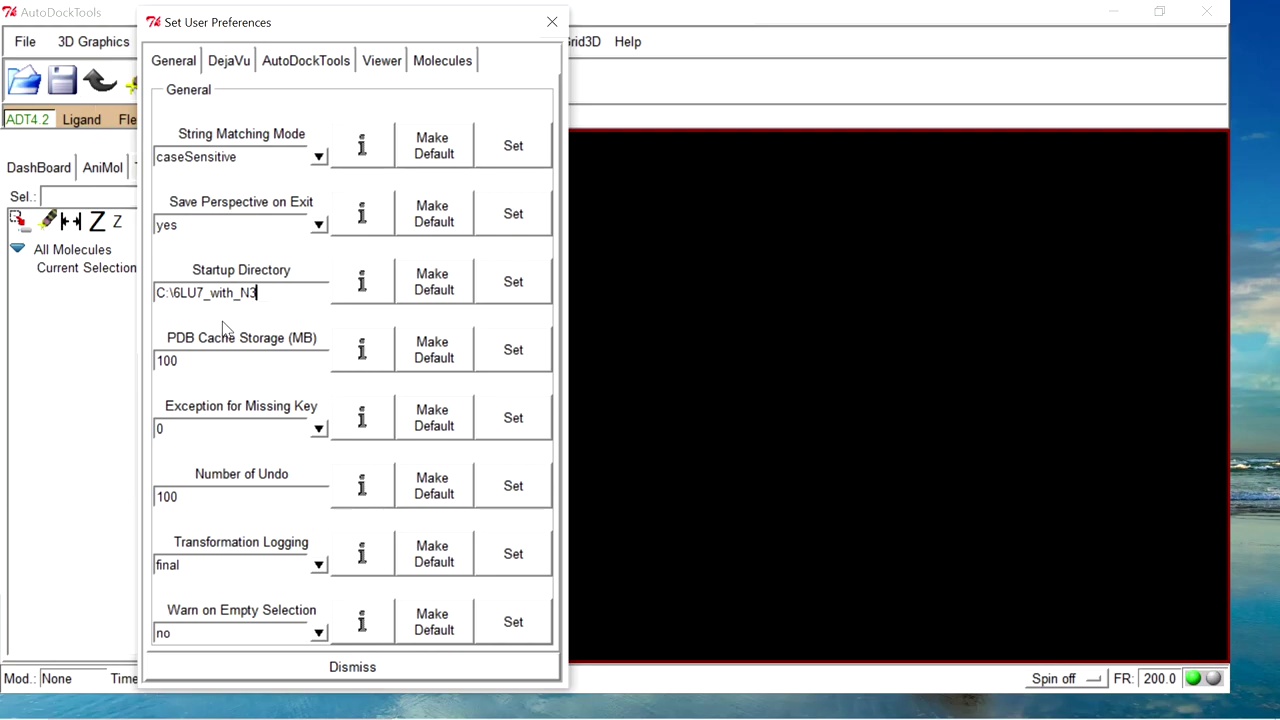
pyautogui.click(360, 665)
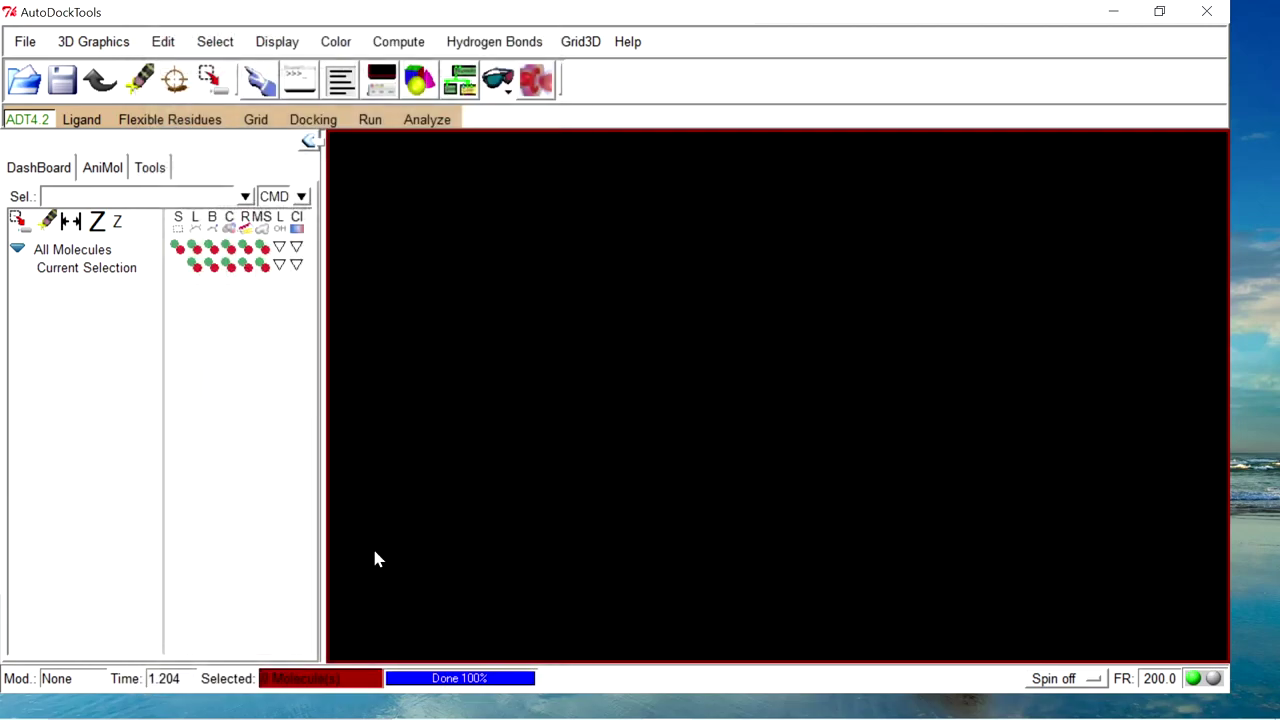
# Step: Read the protein molecule 6LU7_A.pdb from the 6LU7_with_N3 folder
pyautogui.click(27, 44)
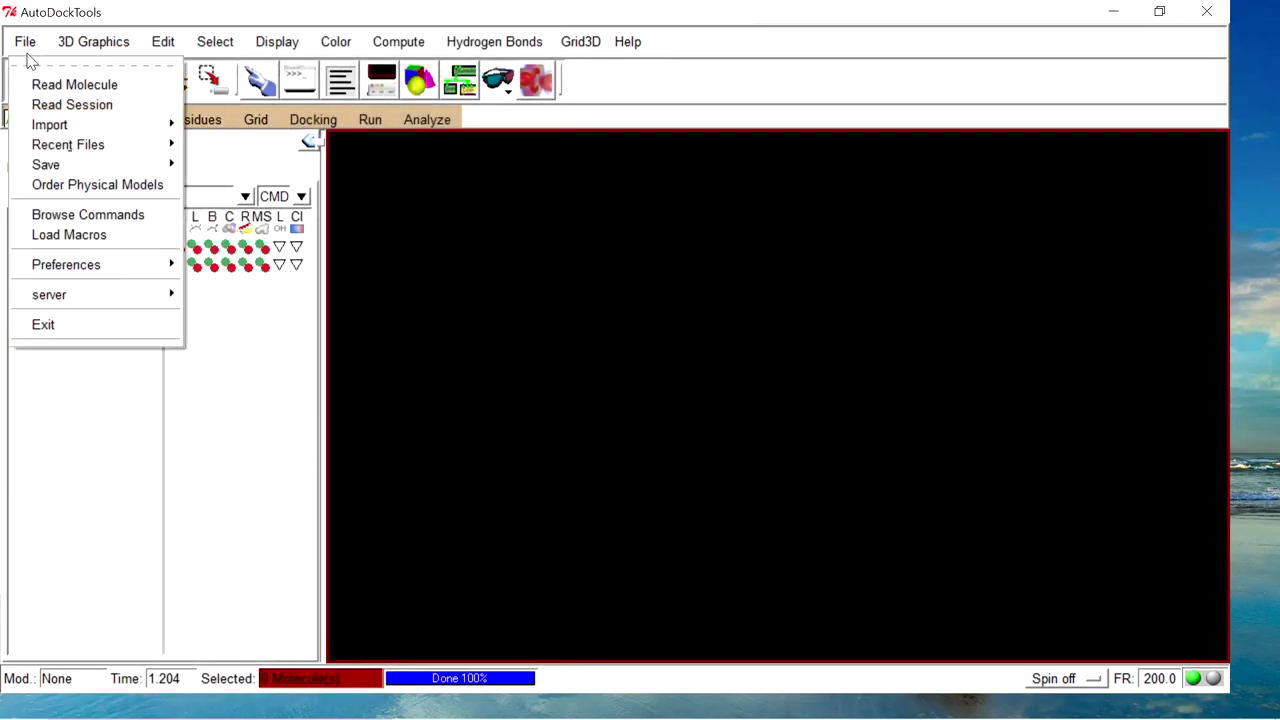
pyautogui.click(75, 85)
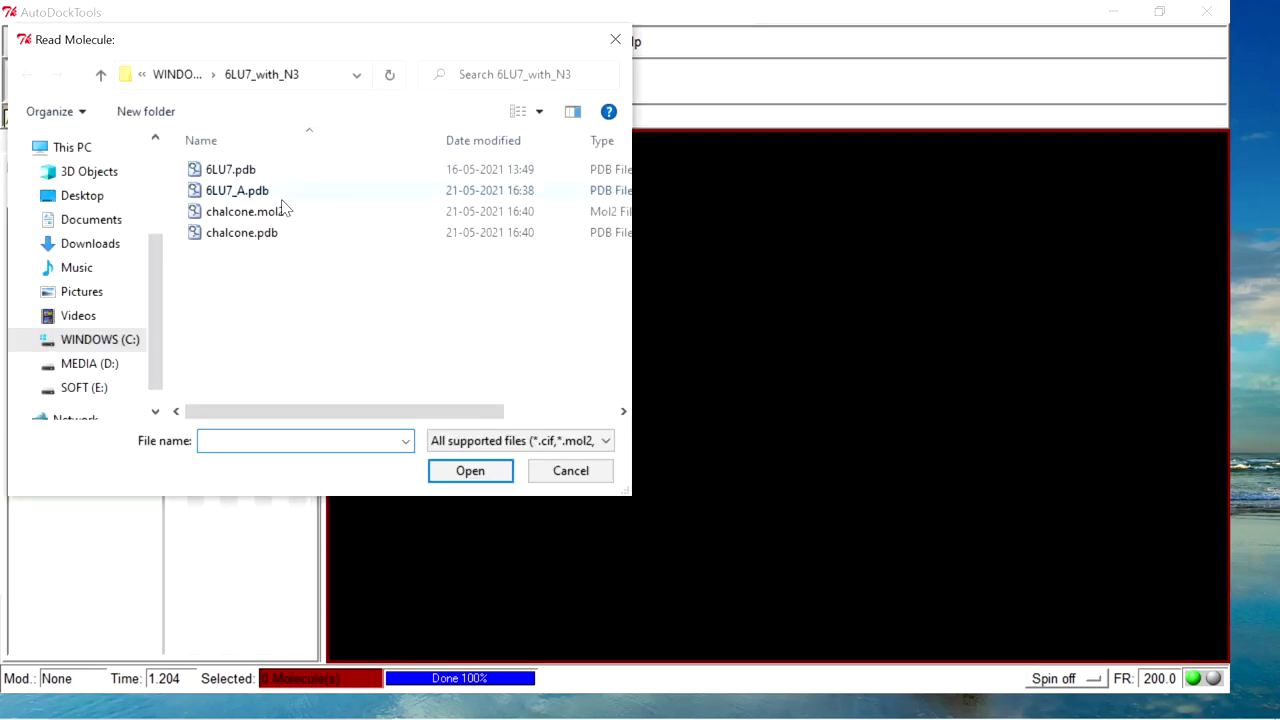
pyautogui.click(295, 192)
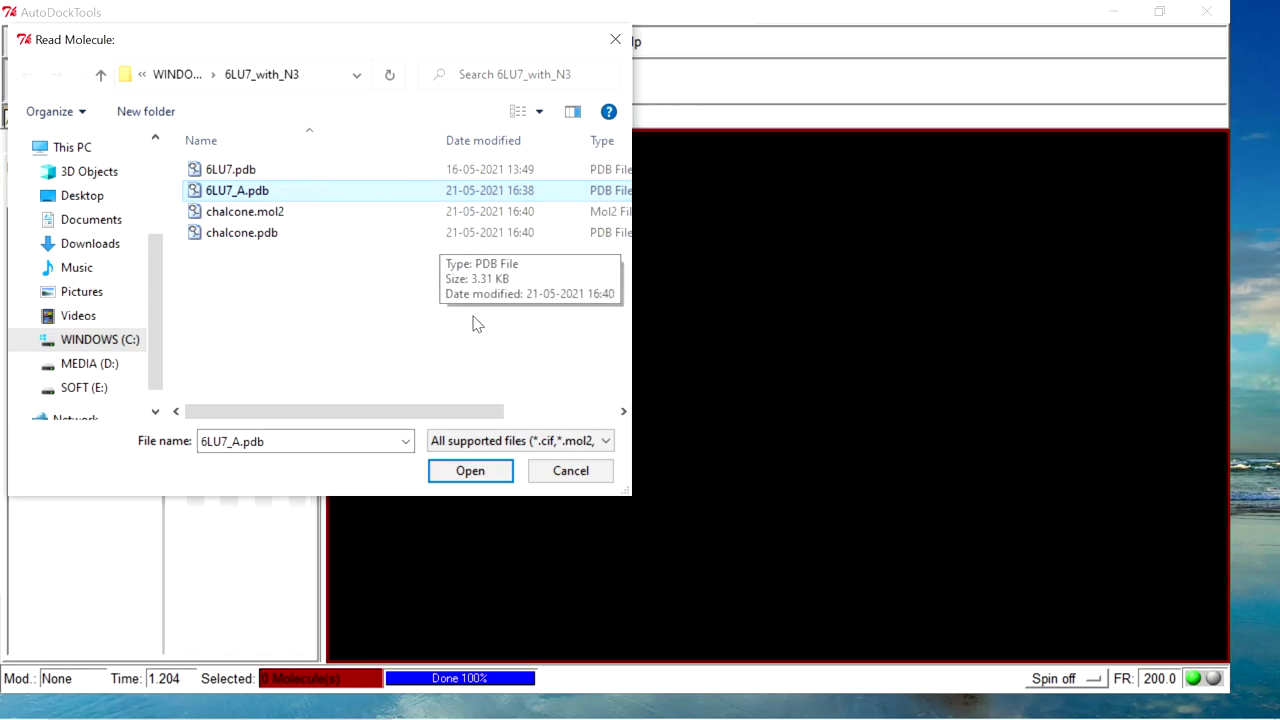
pyautogui.click(462, 473)
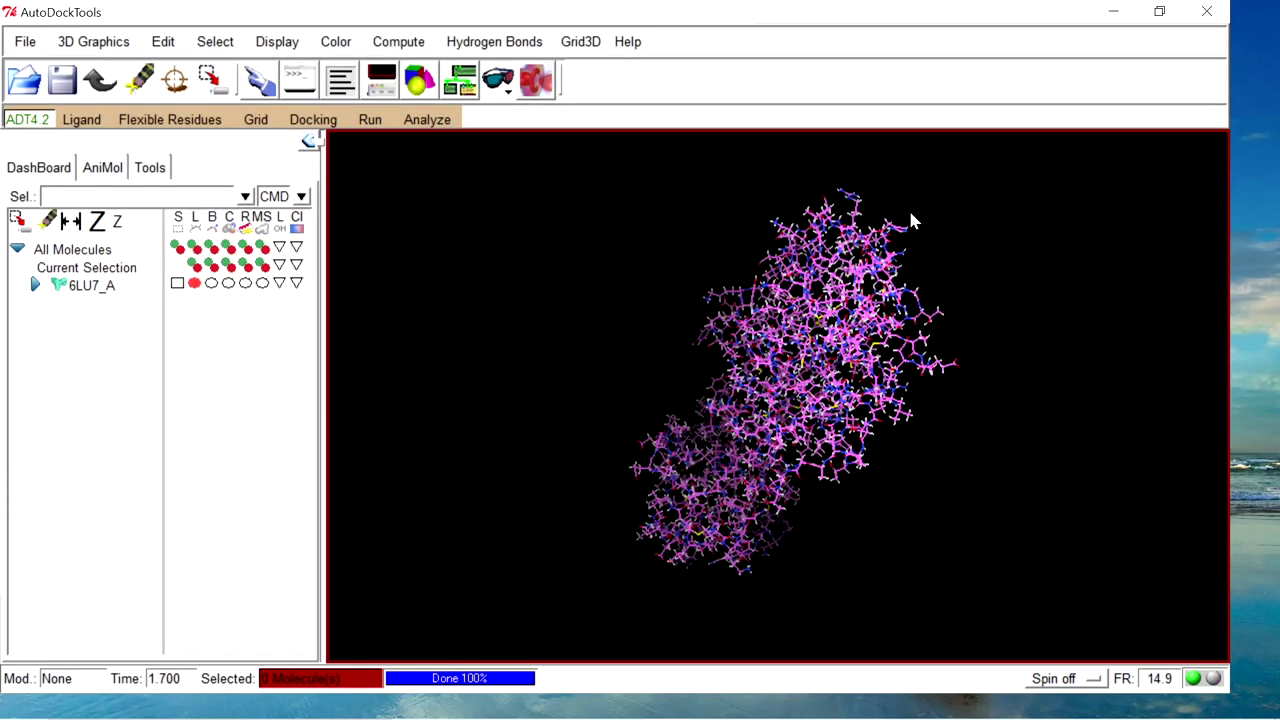
# Step: Add polar-only hydrogens to the protein with the noBondOrder method, renumbering atoms to include the new hydrogens
pyautogui.click(163, 41)
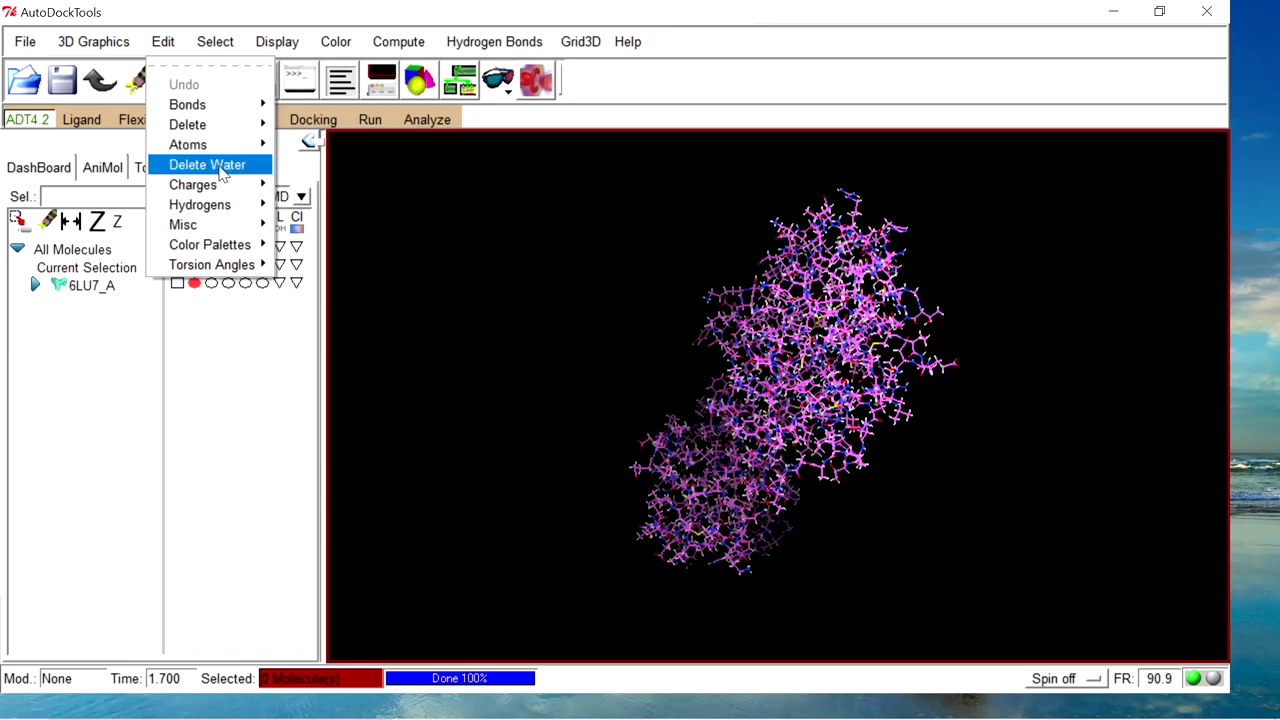
pyautogui.moveTo(222, 206)
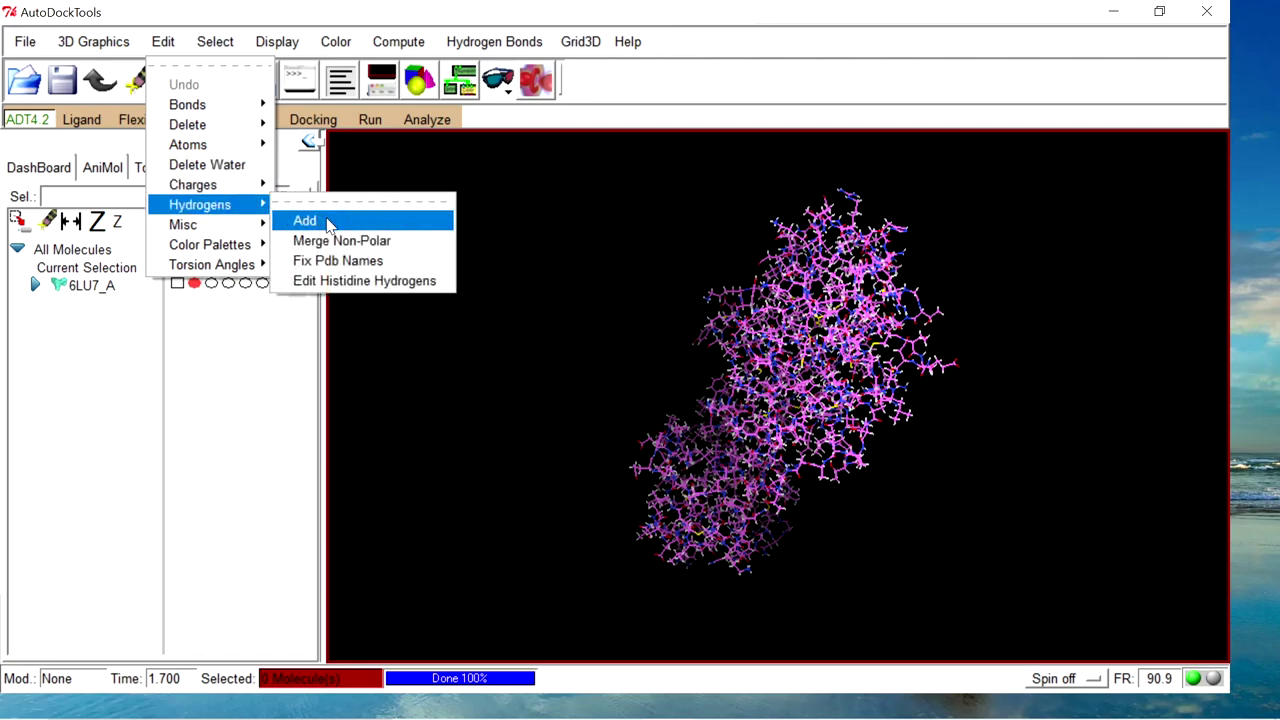
pyautogui.click(330, 222)
pyautogui.click(500, 226)
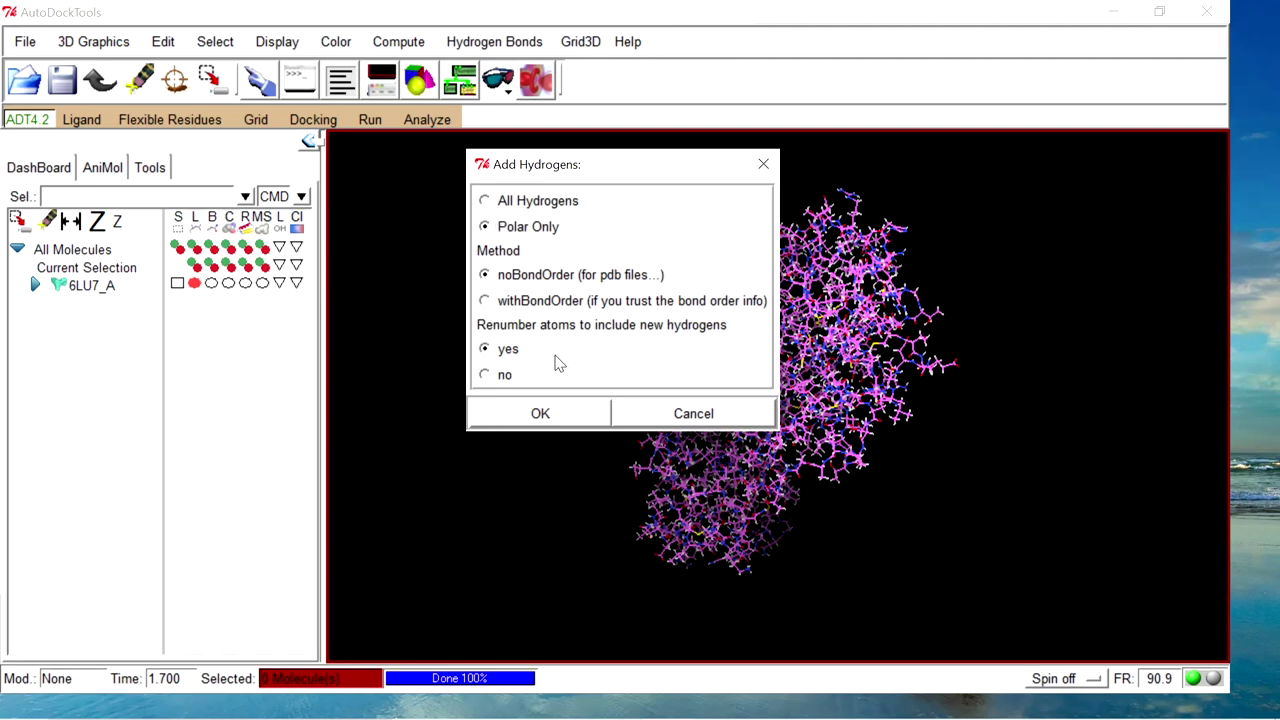
pyautogui.click(540, 414)
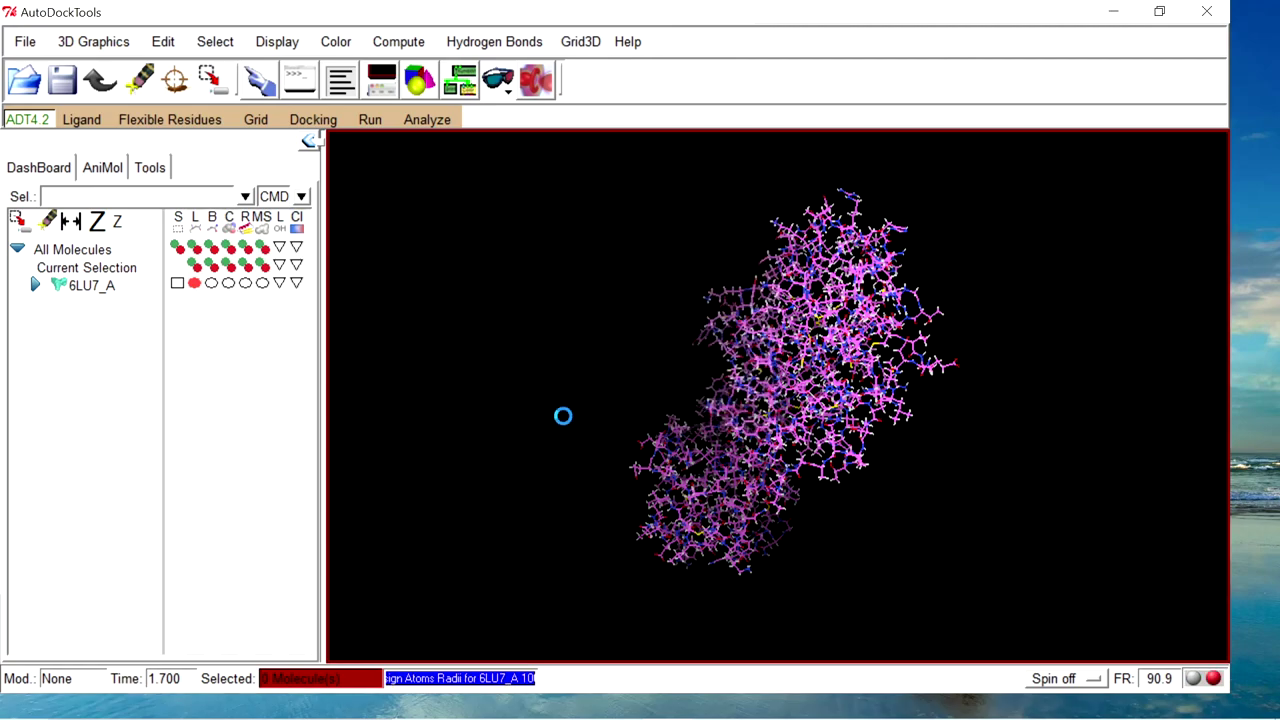
# Step: Merge the non-polar hydrogens of the 6LU7_A protein
pyautogui.click(163, 41)
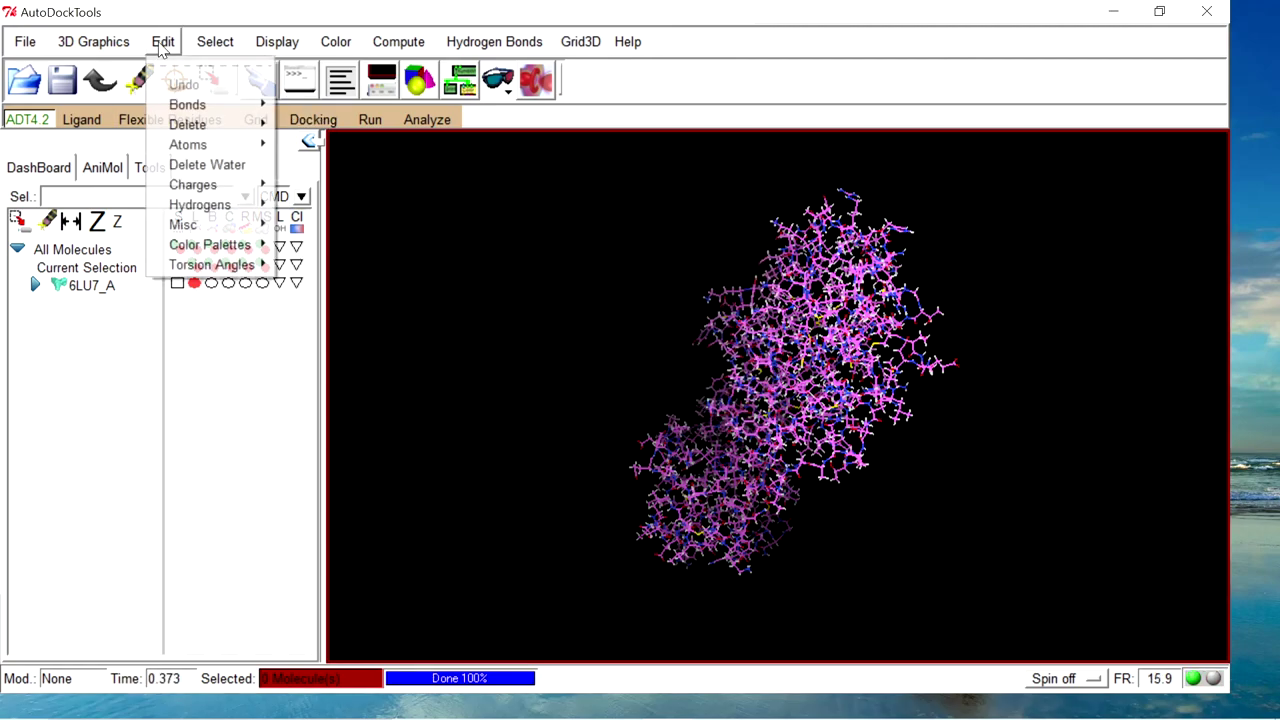
pyautogui.moveTo(207, 207)
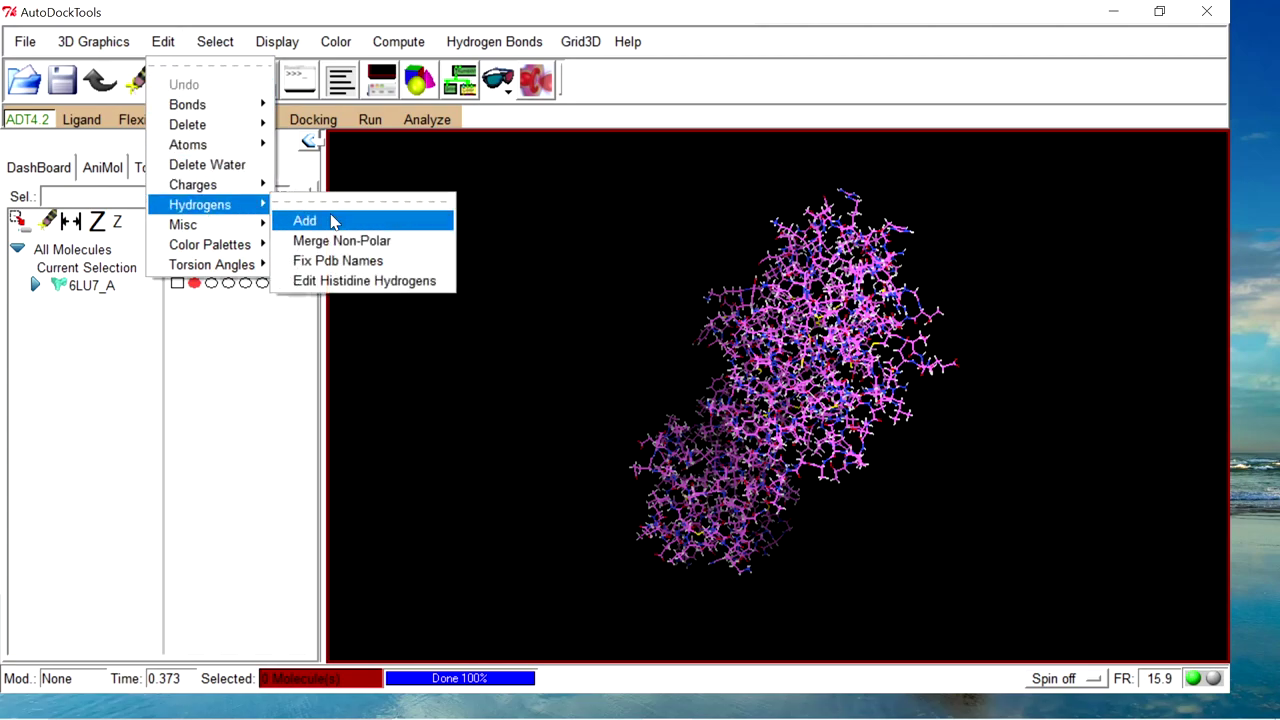
pyautogui.click(396, 242)
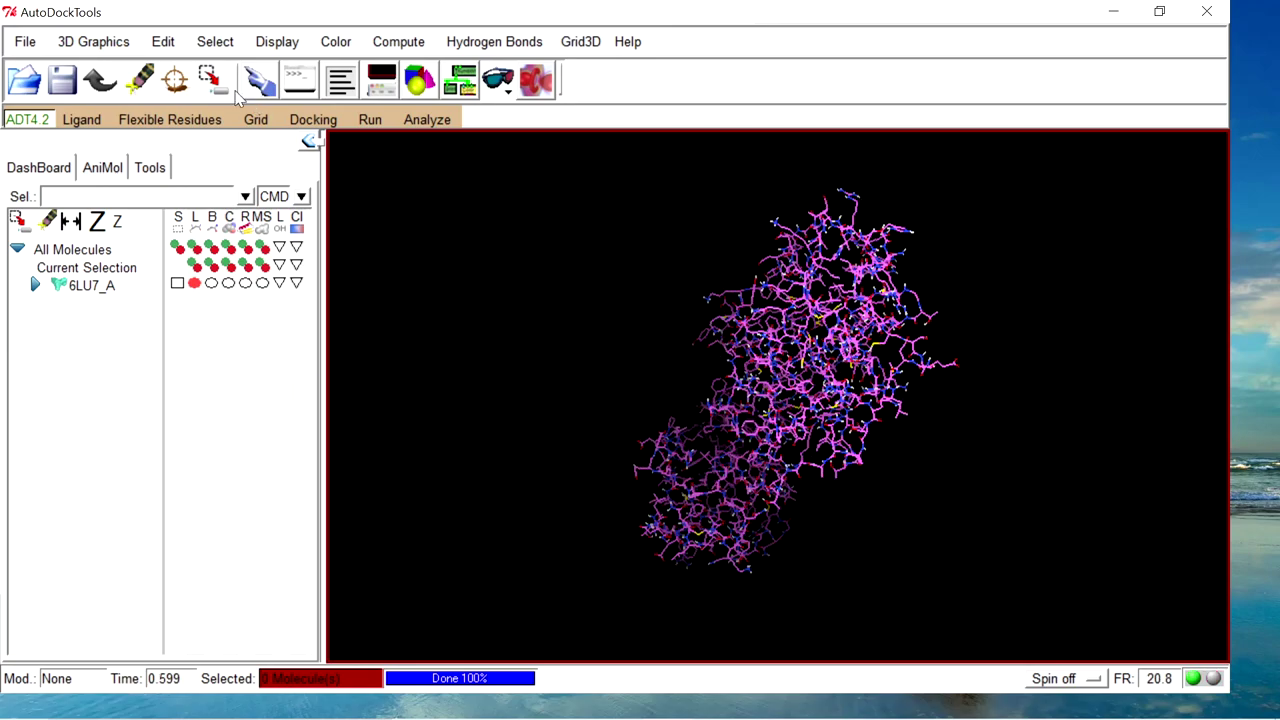
# Step: Check the 6LU7_A protein for residues with missing atoms
pyautogui.click(163, 41)
pyautogui.moveTo(264, 226)
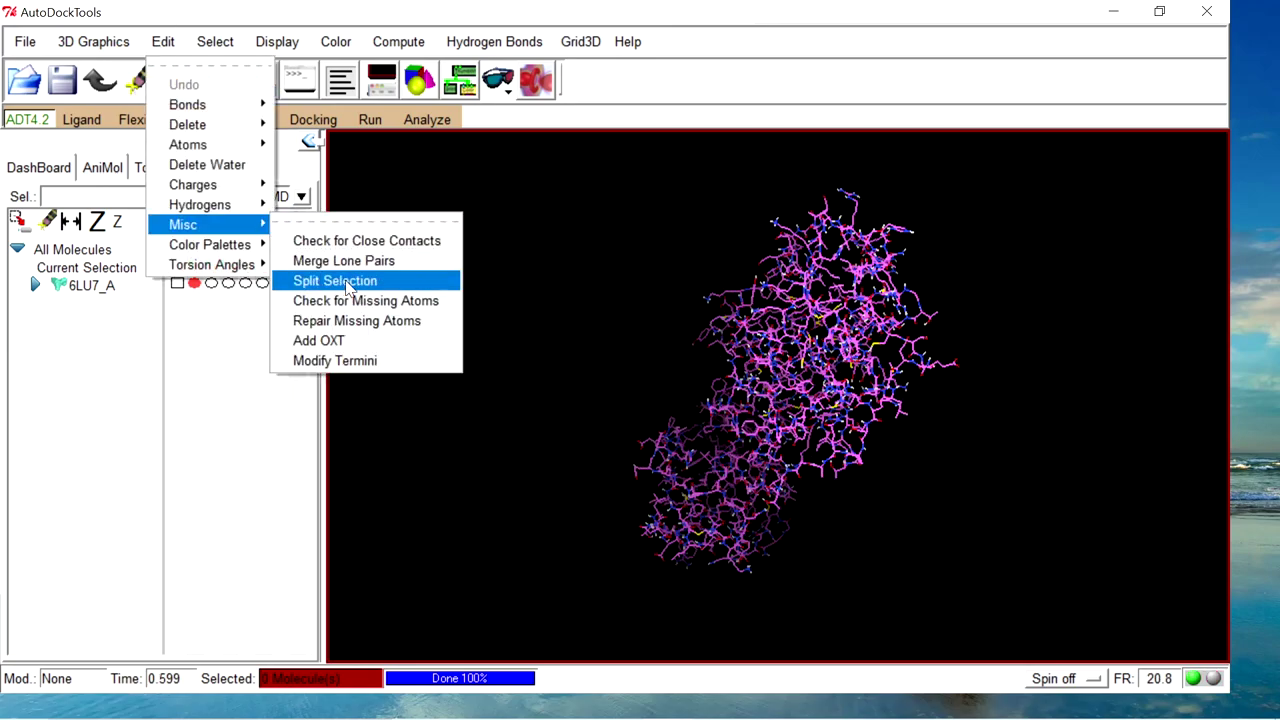
pyautogui.click(401, 300)
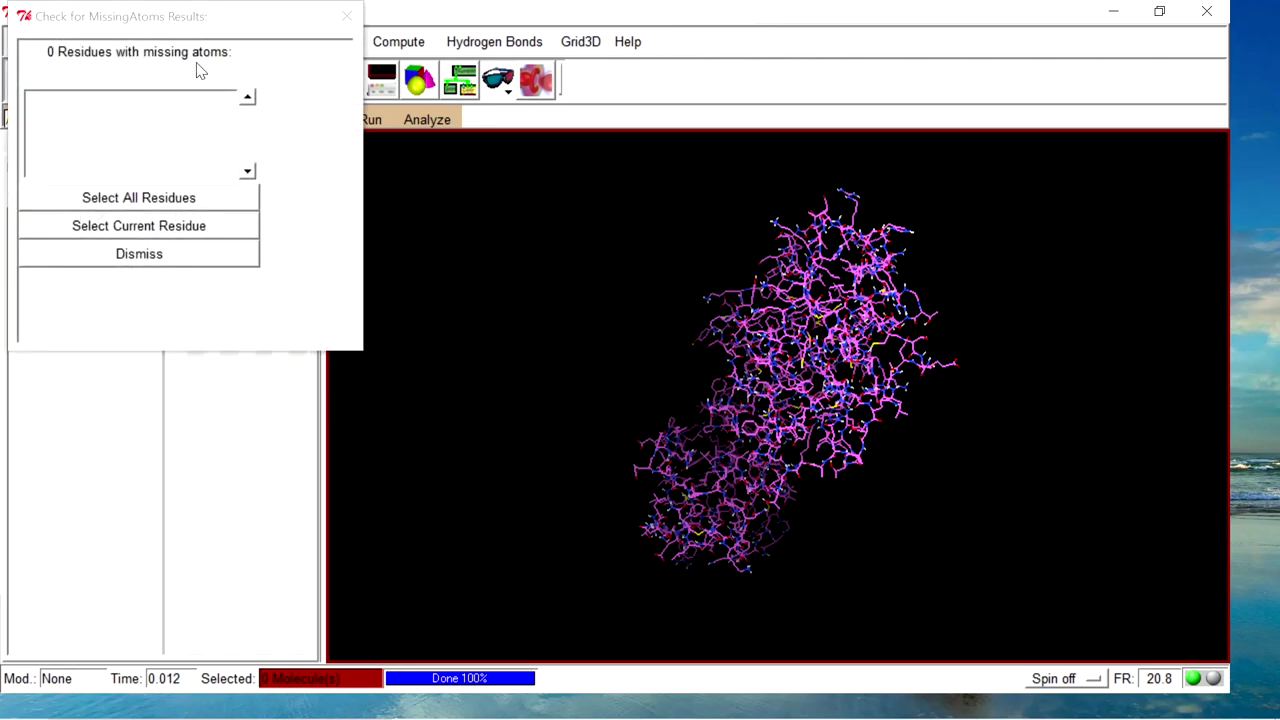
# Step: Close the missing-atoms results and add Kollman charges to the 6LU7_A protein
pyautogui.click(180, 254)
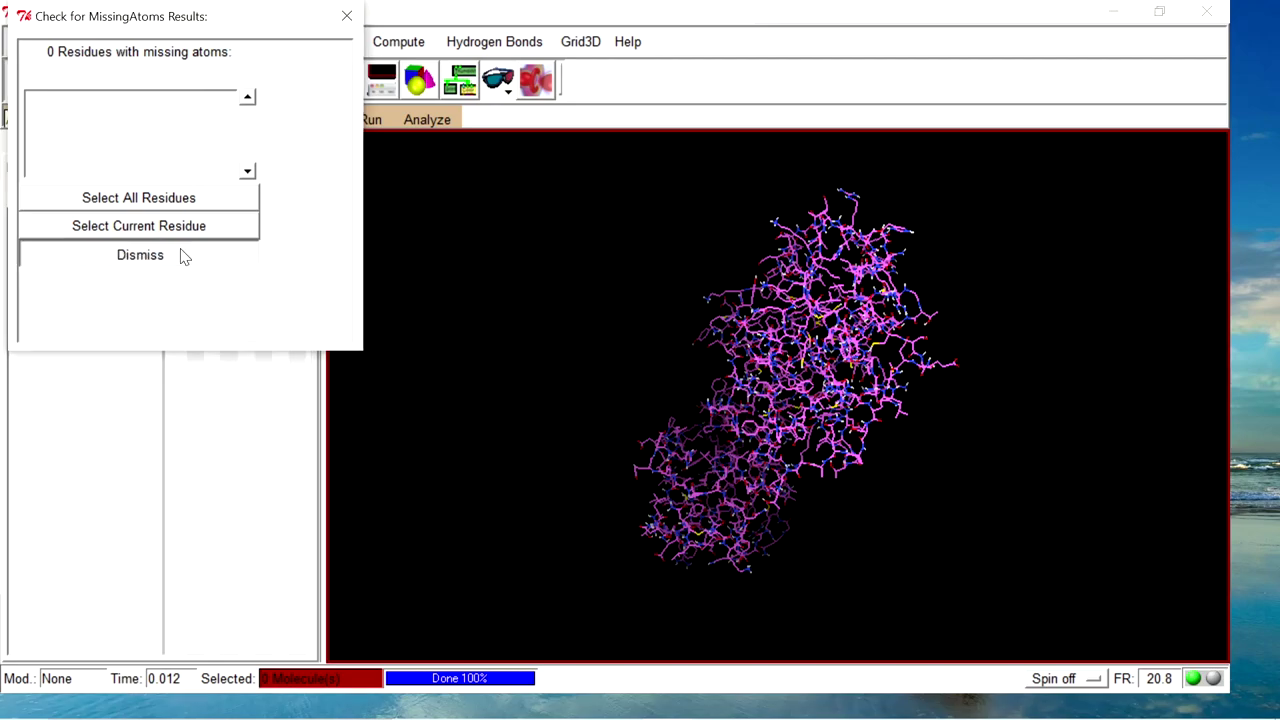
pyautogui.click(160, 42)
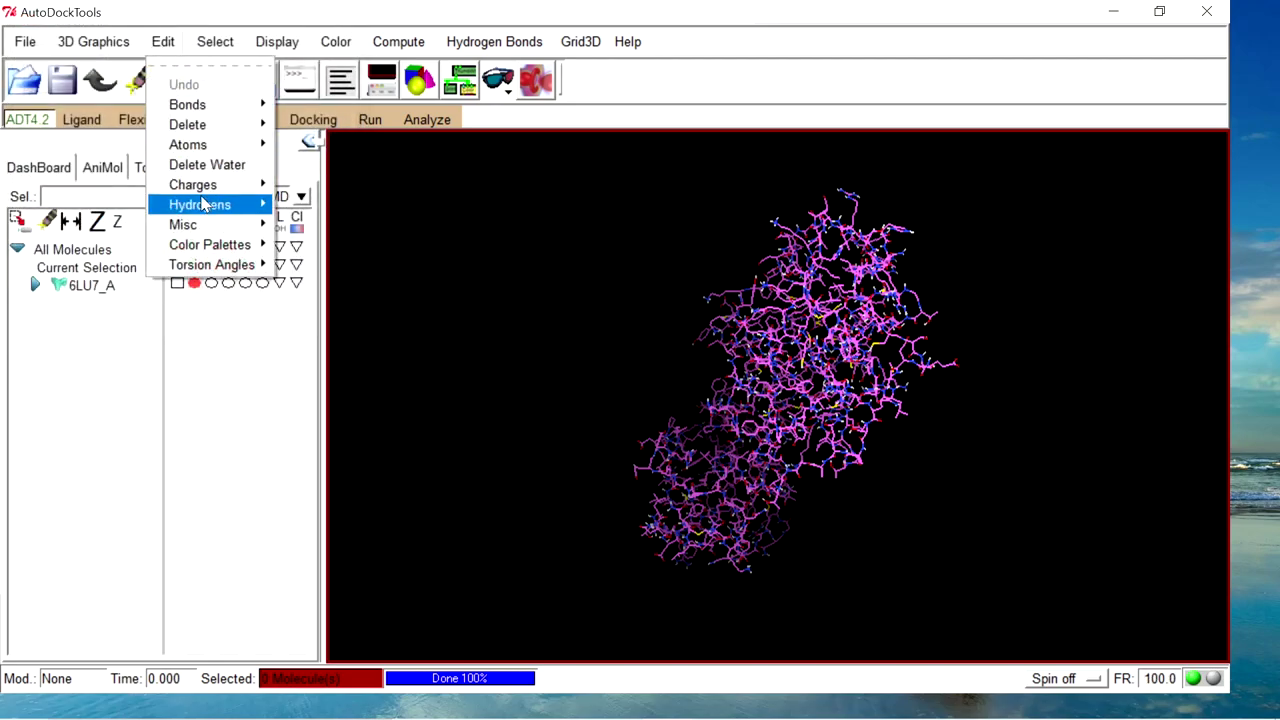
pyautogui.moveTo(209, 184)
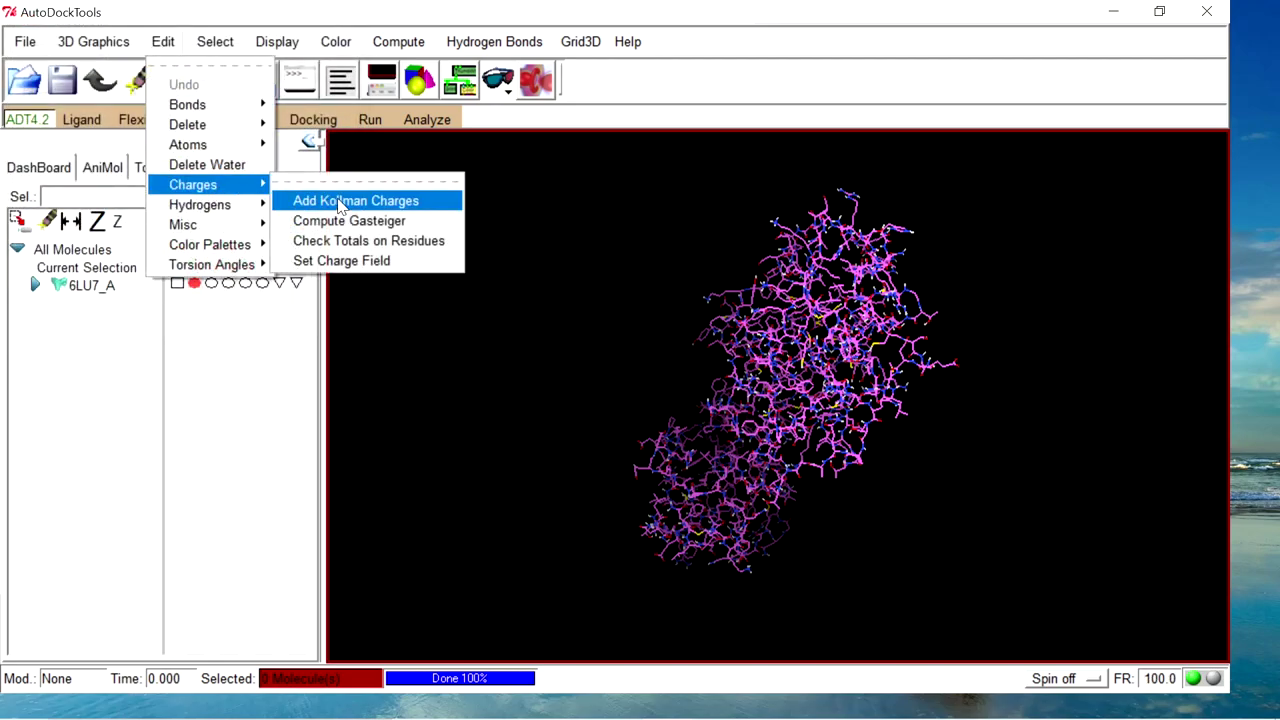
pyautogui.click(408, 205)
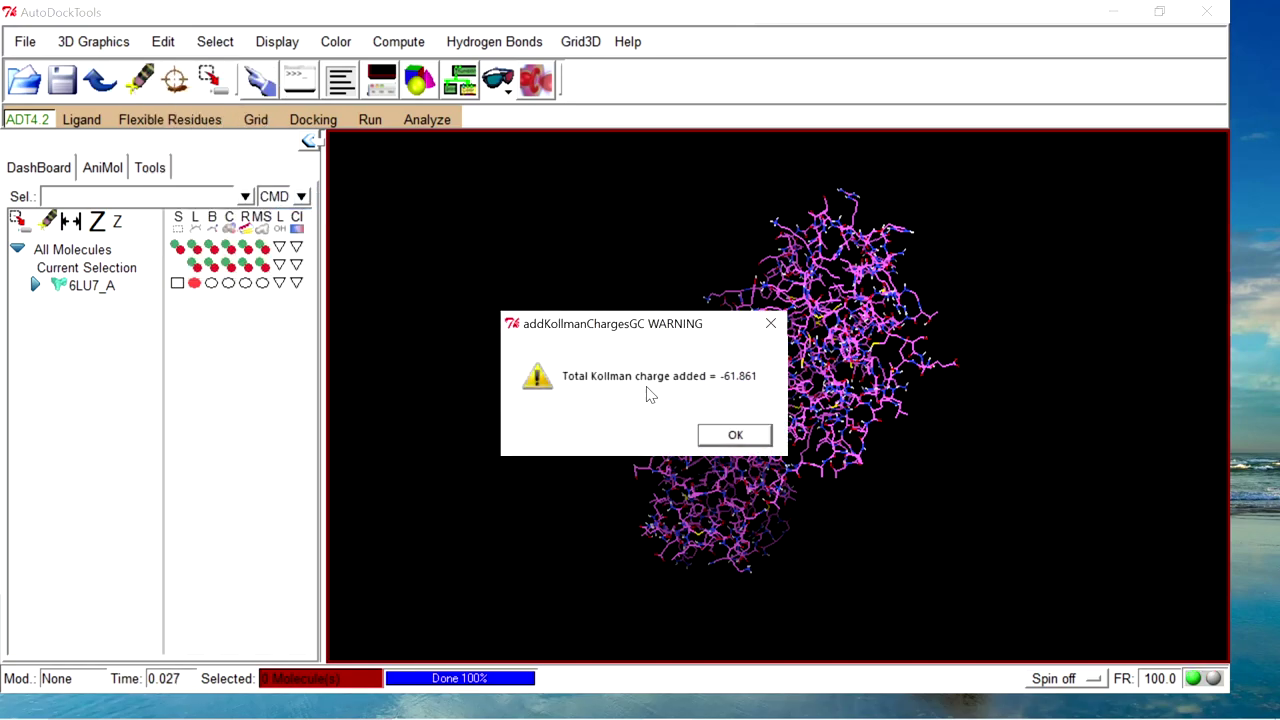
pyautogui.click(737, 438)
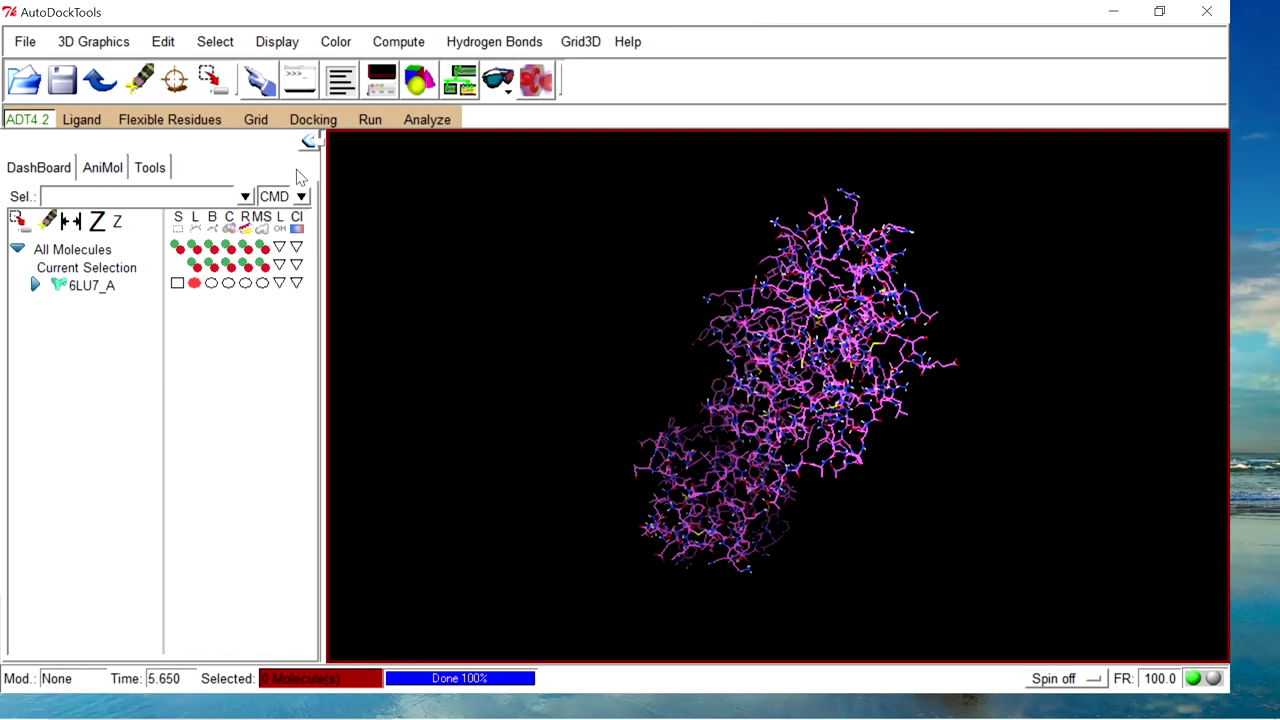
# Step: Assign AD4 atom types to the 6LU7_A protein
pyautogui.click(164, 42)
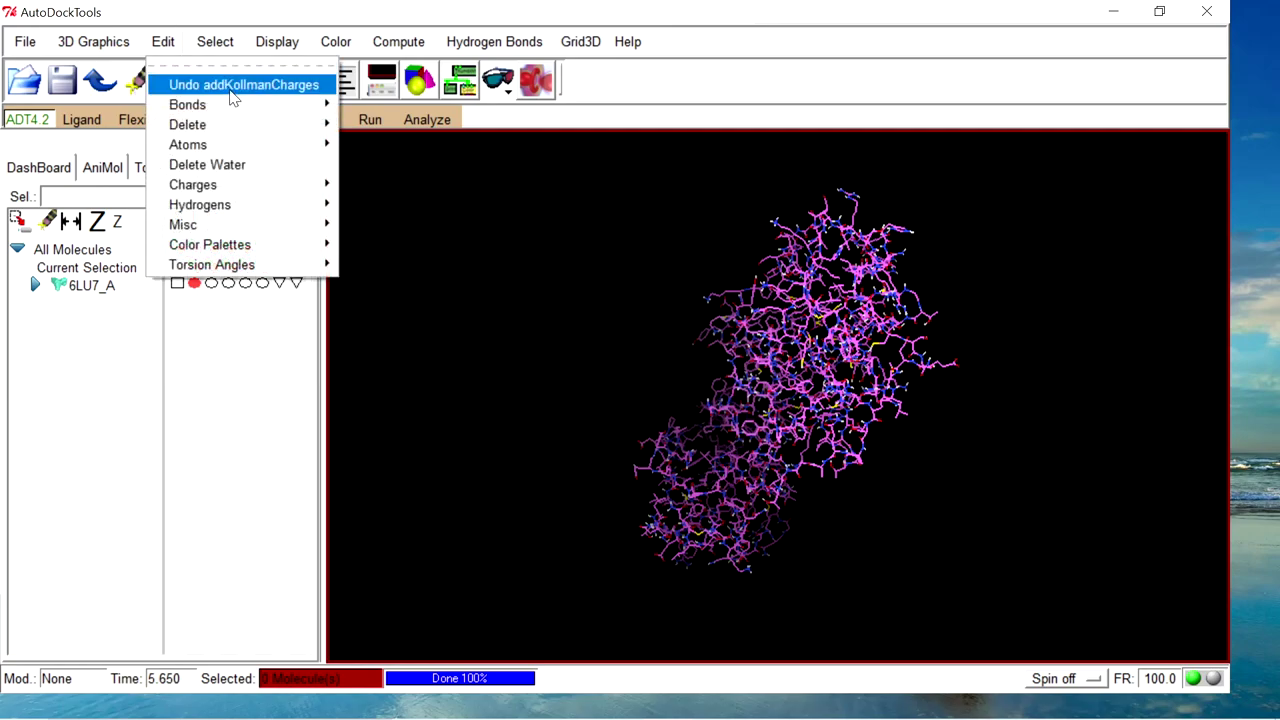
pyautogui.moveTo(251, 146)
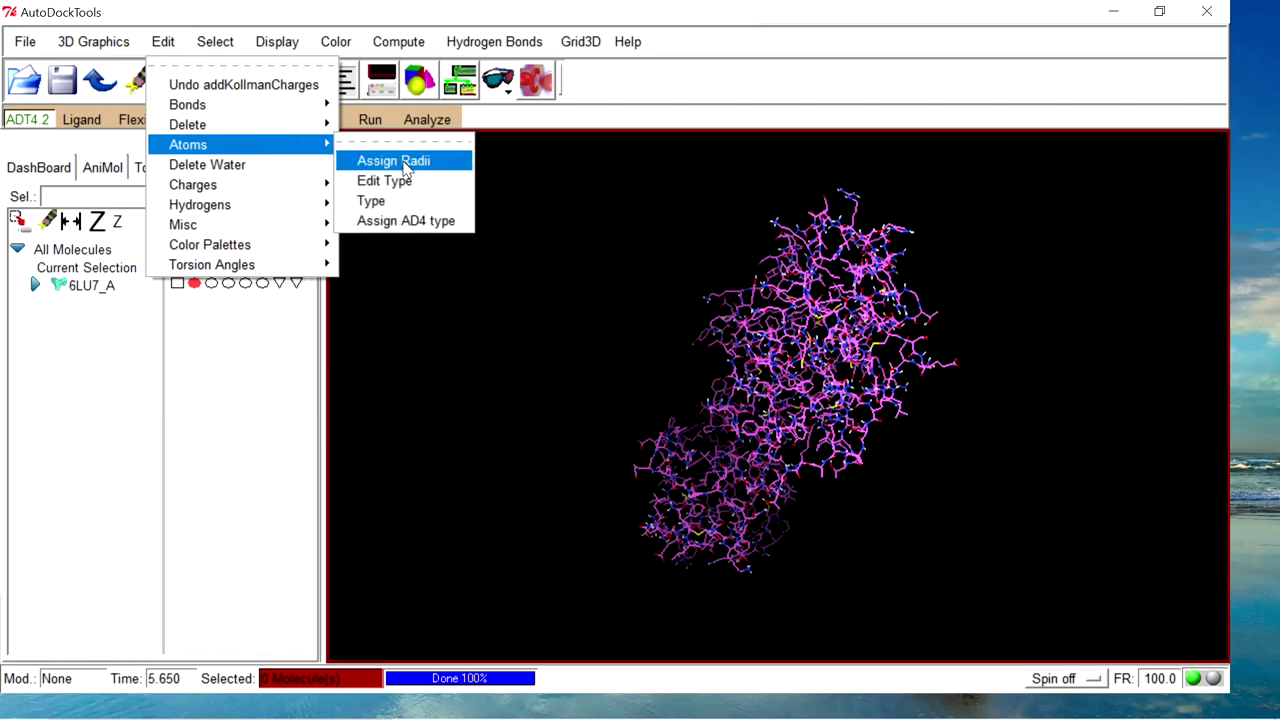
pyautogui.click(405, 221)
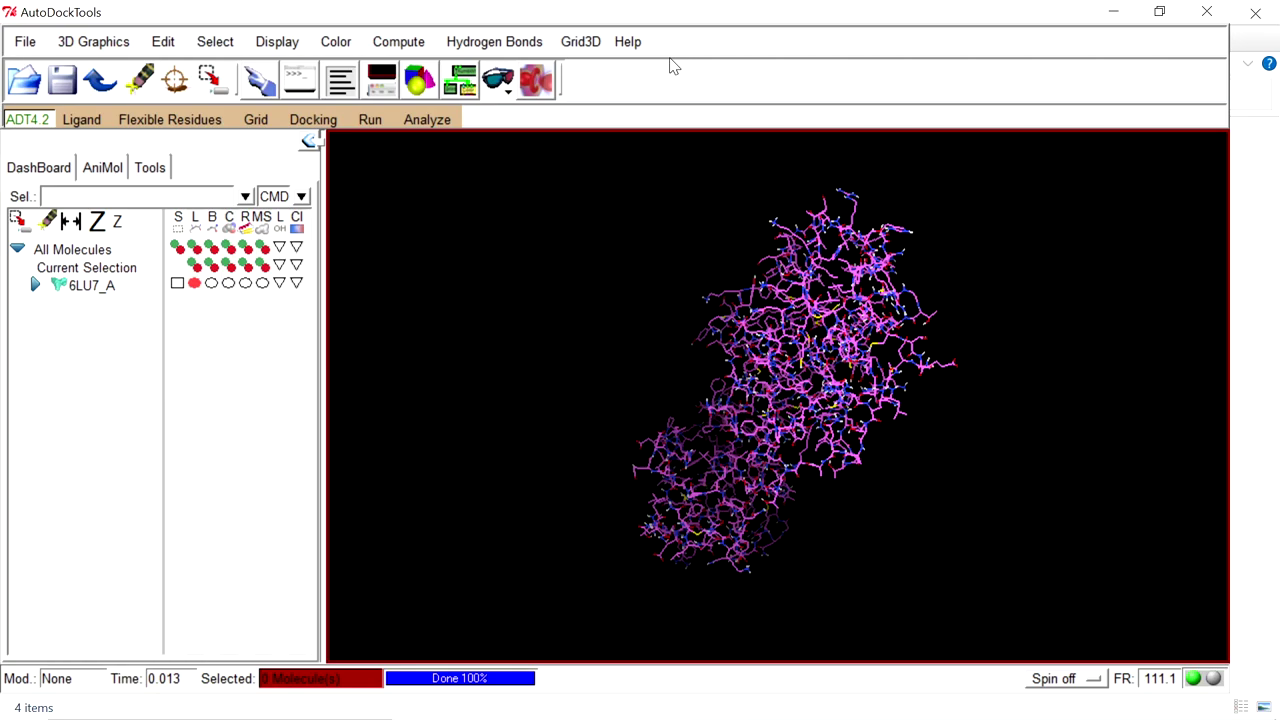
# Step: Load chalcone.pdb from the 6LU7_with_N3 folder as the AutoDock4 ligand, with all file types shown, and accept its setup summary
pyautogui.click(91, 121)
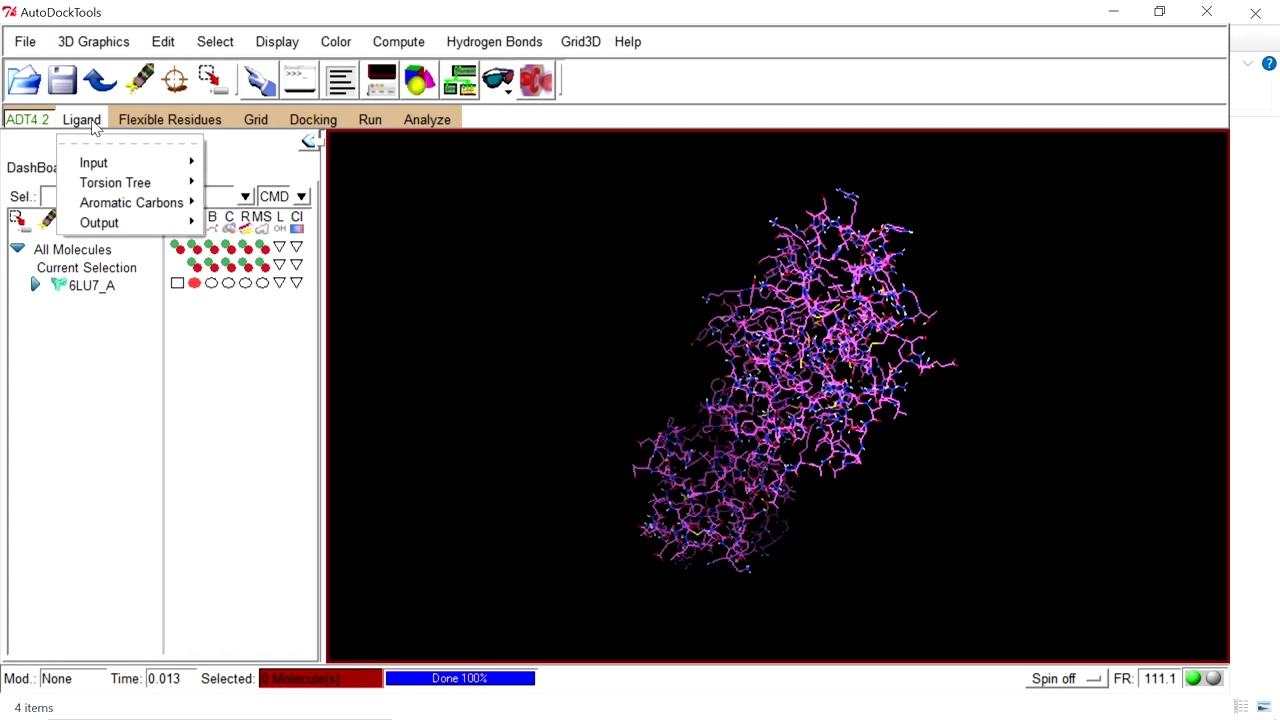
pyautogui.moveTo(143, 166)
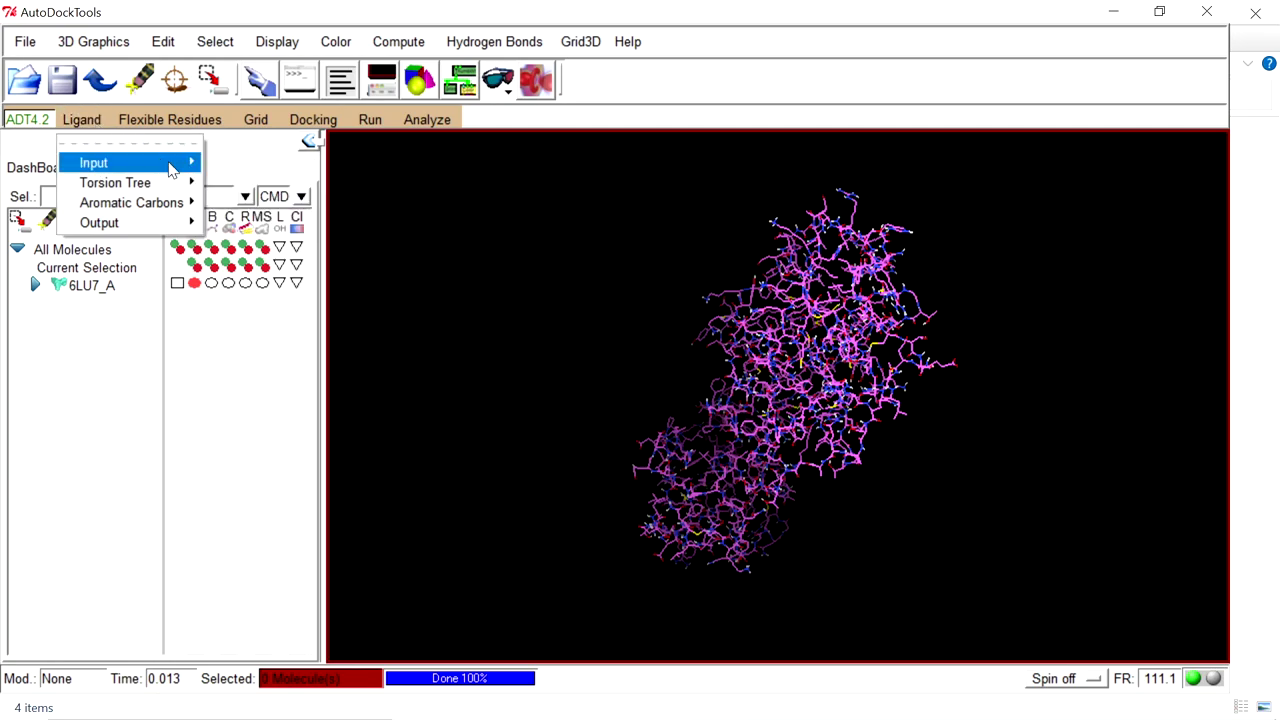
pyautogui.click(262, 176)
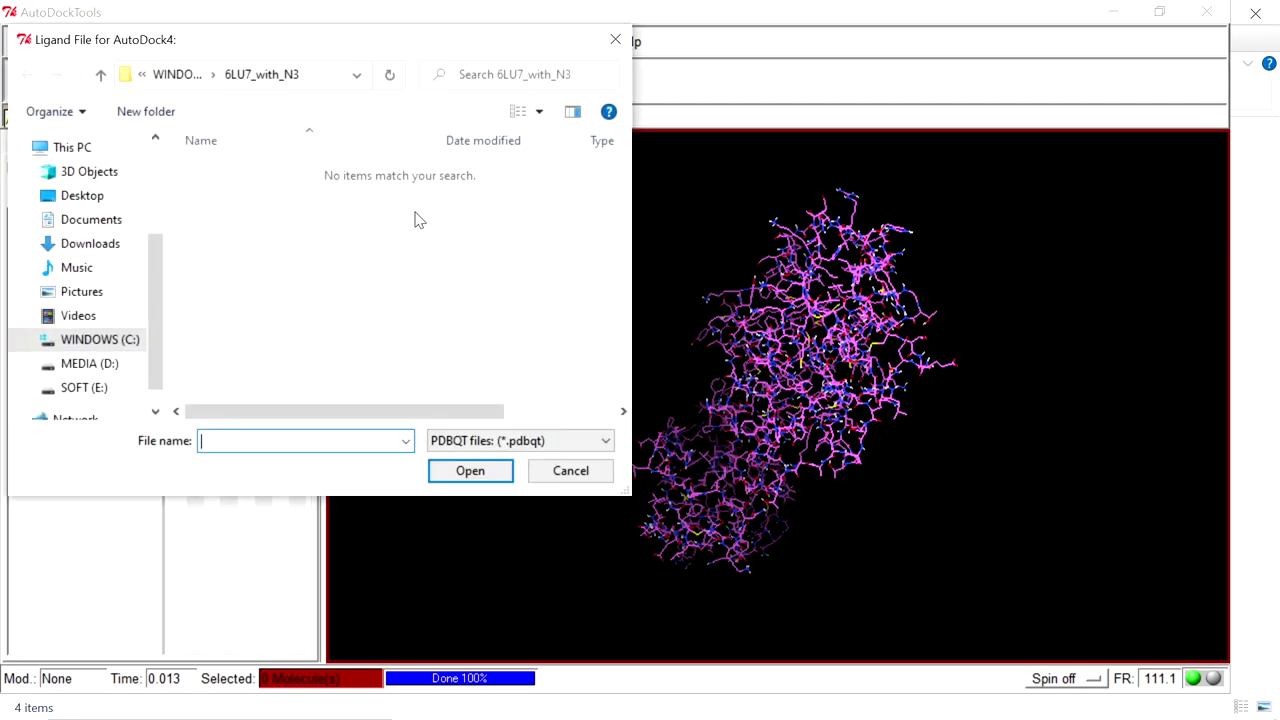
pyautogui.click(500, 441)
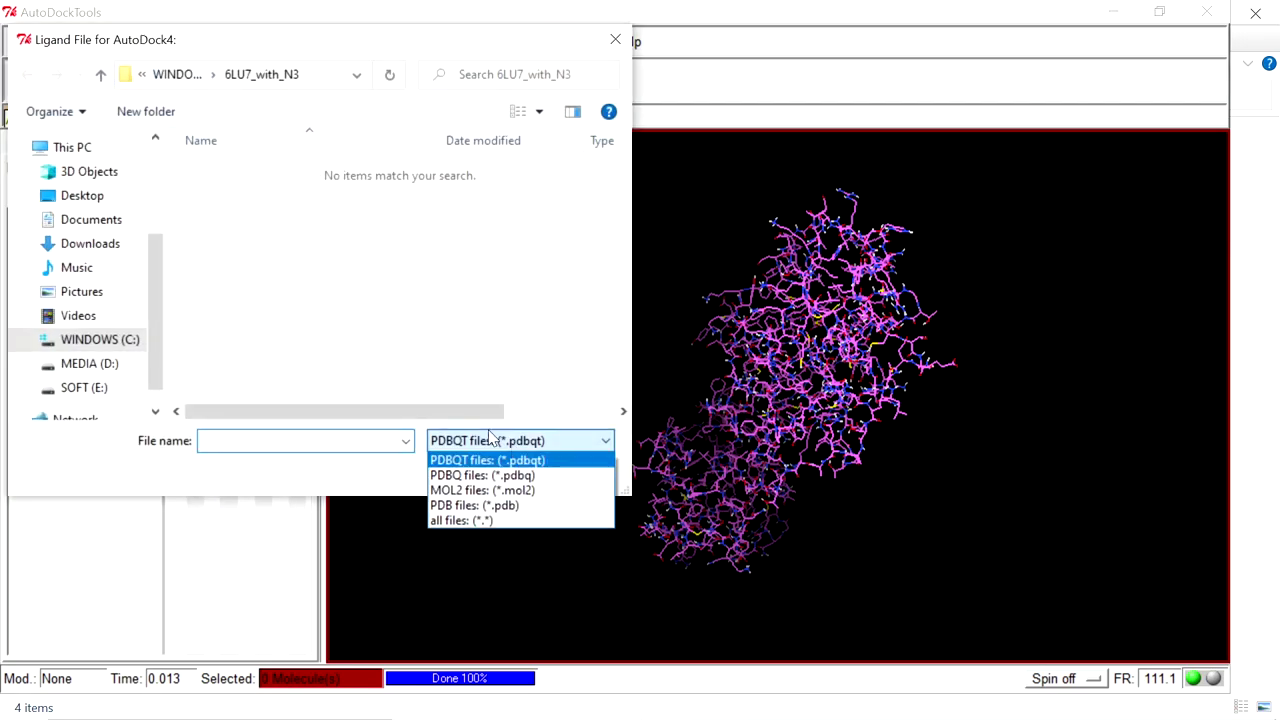
pyautogui.click(500, 518)
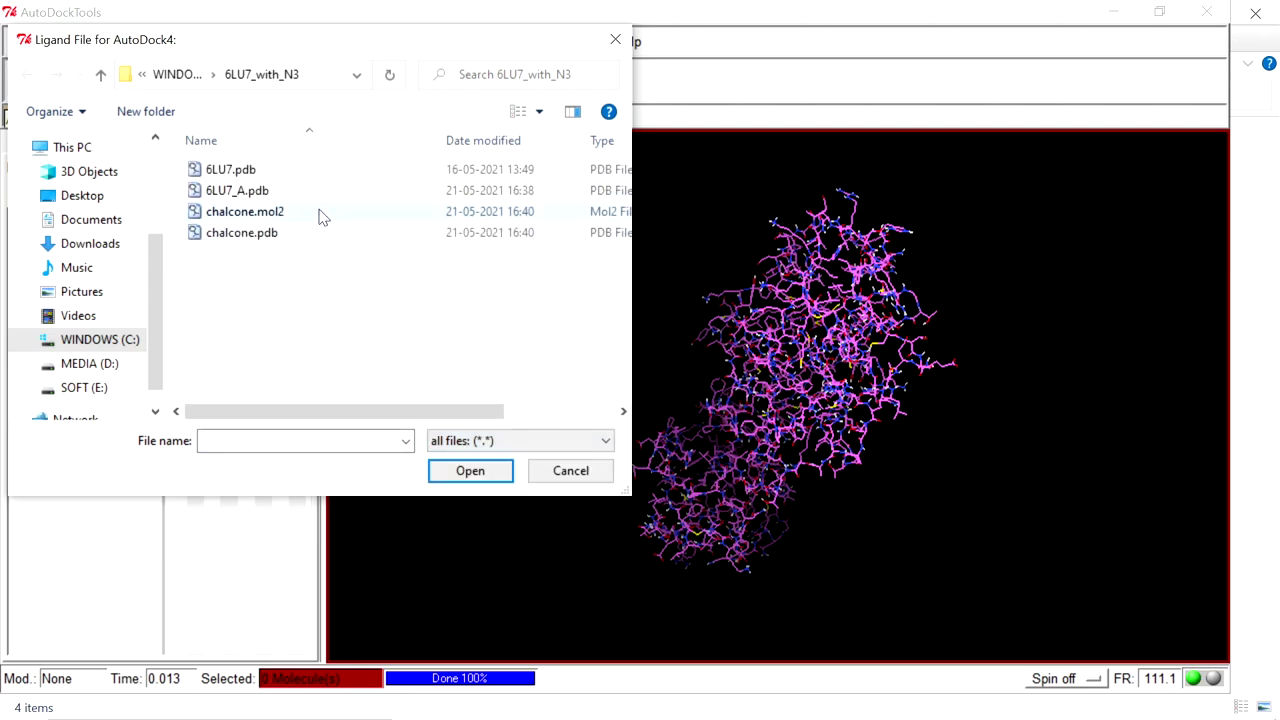
pyautogui.click(278, 233)
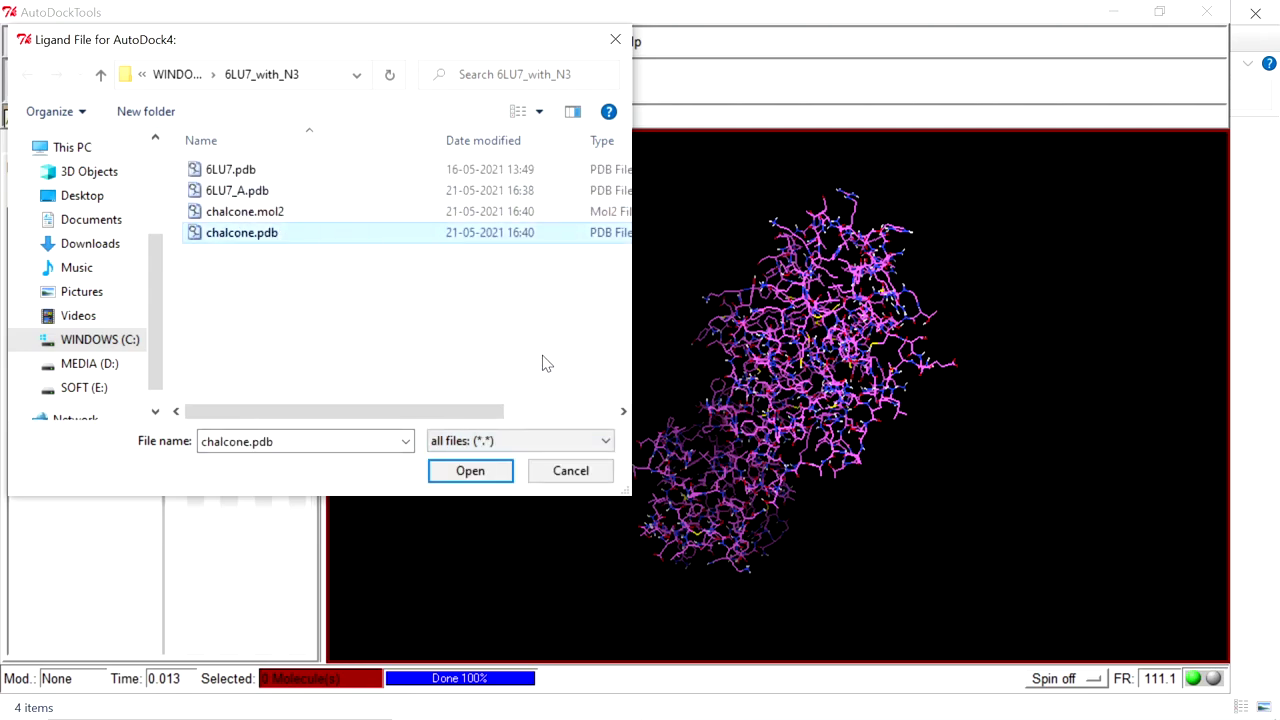
pyautogui.click(470, 471)
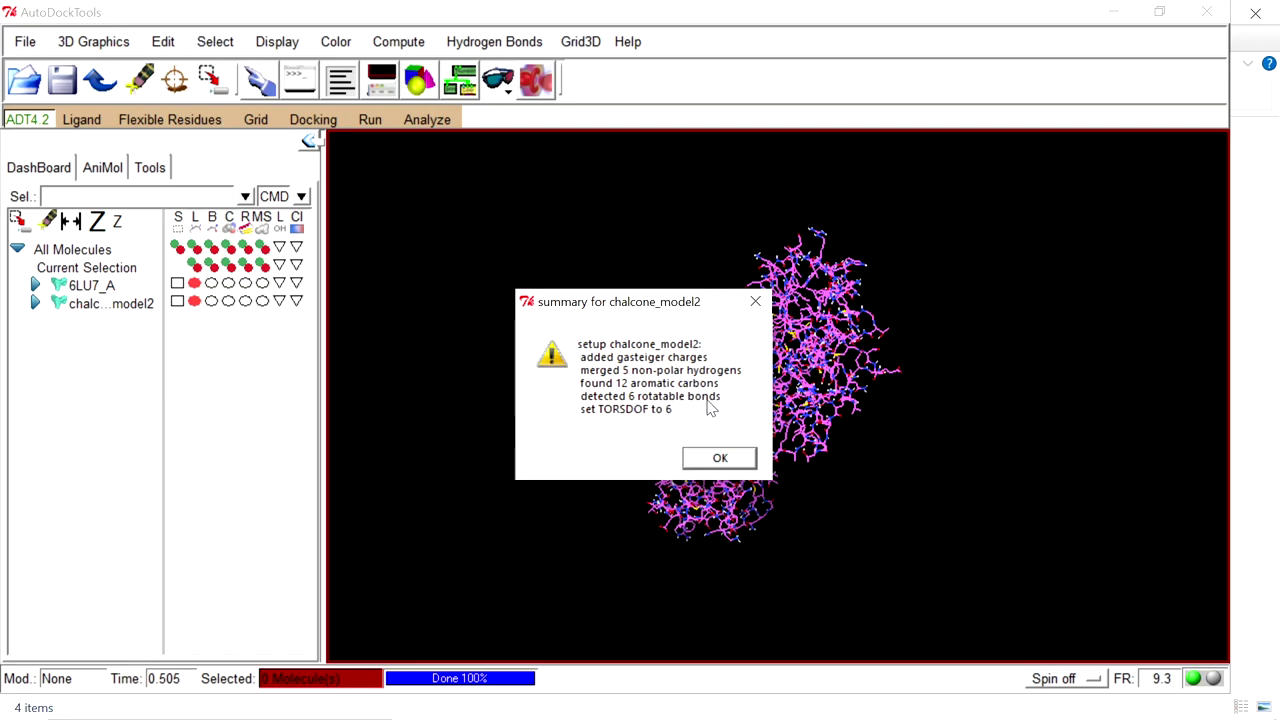
pyautogui.click(720, 459)
# Step: Save the prepared ligand as chalcone.pdbqt in the 6LU7_with_N3 folder
pyautogui.click(88, 120)
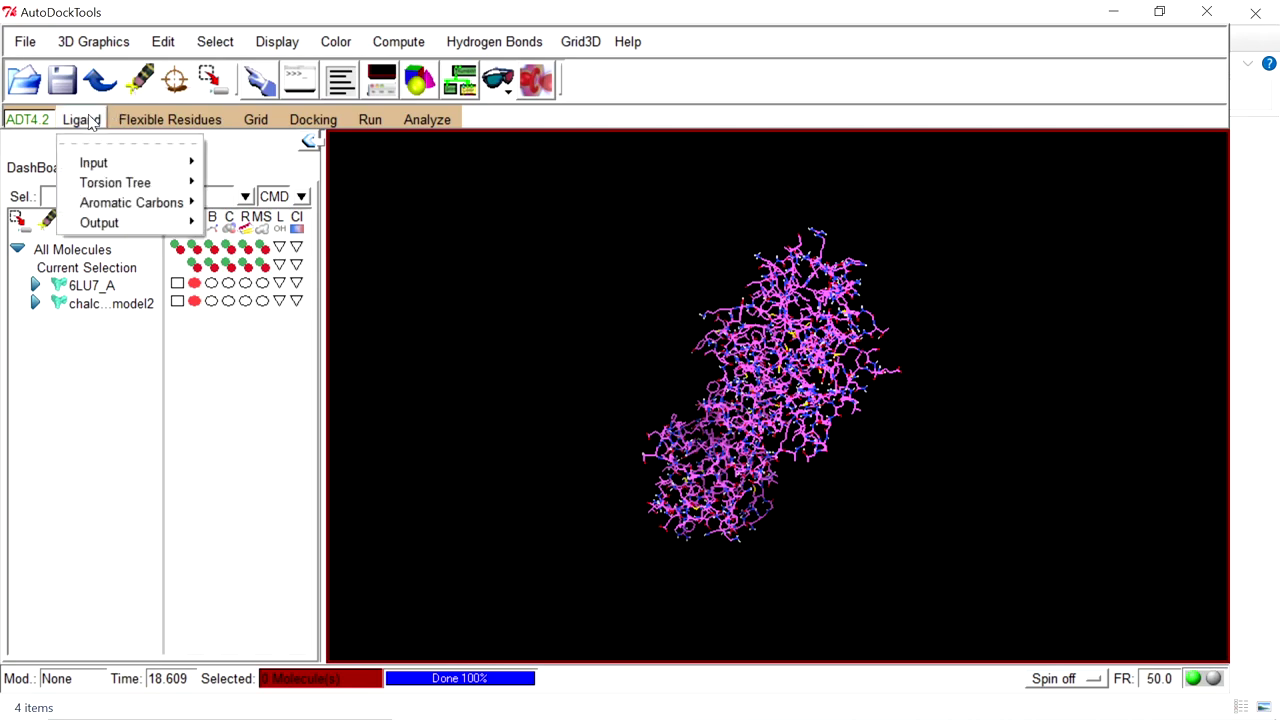
pyautogui.moveTo(118, 228)
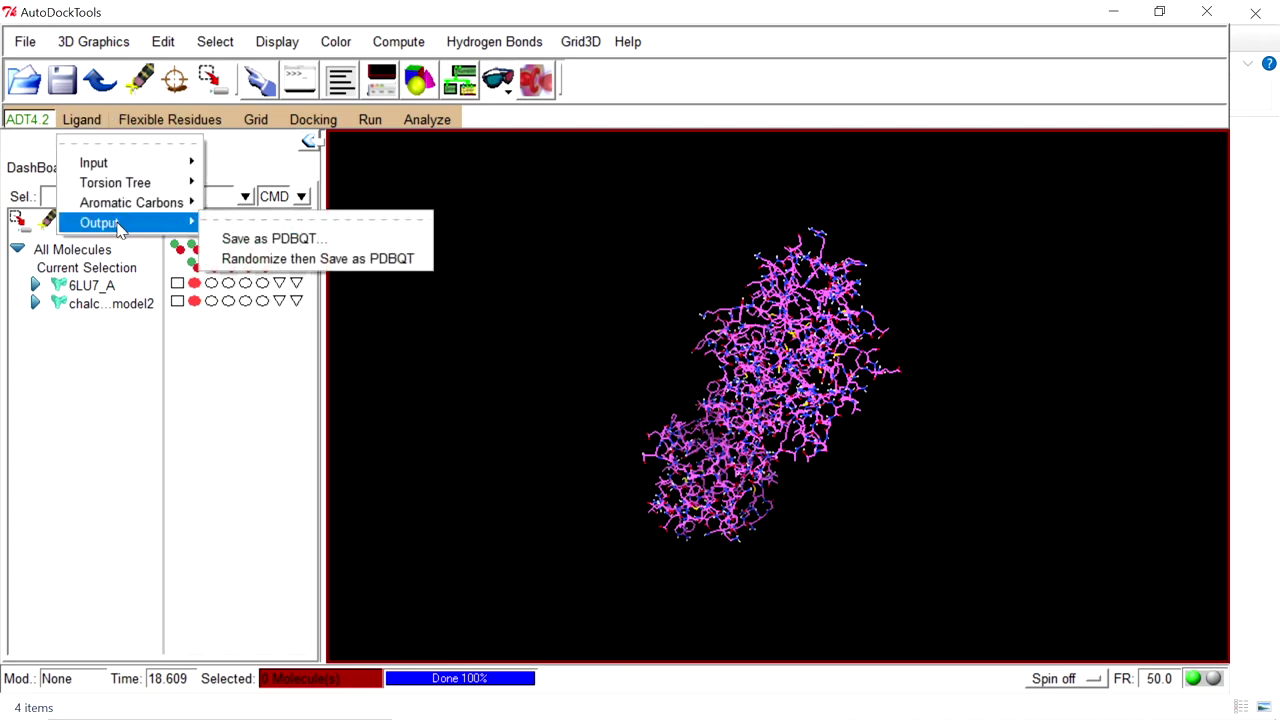
pyautogui.click(283, 240)
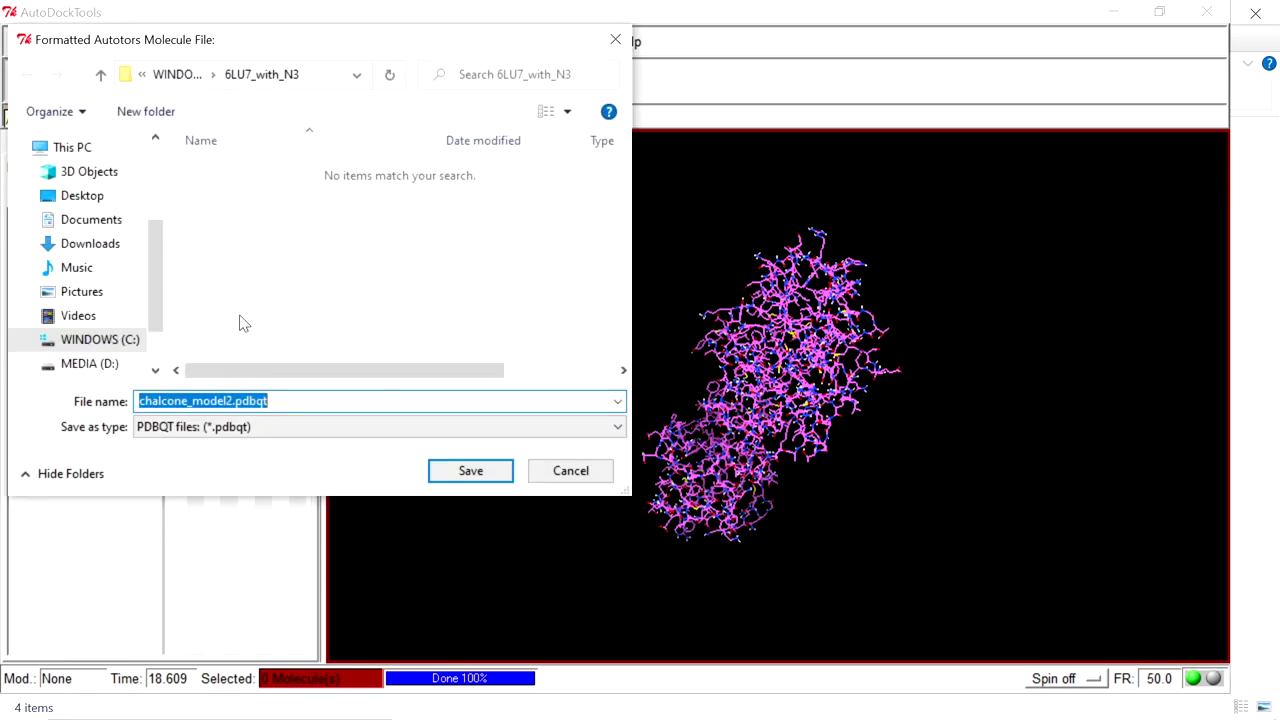
pyautogui.click(250, 231)
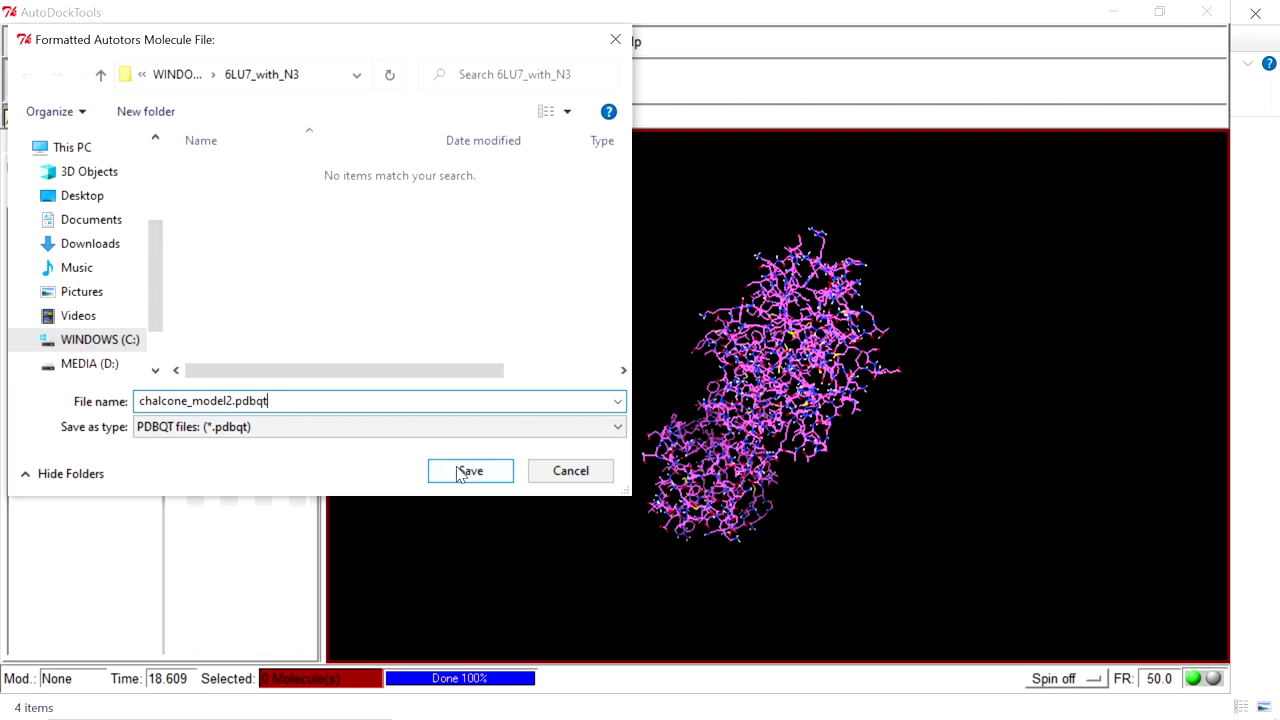
pyautogui.moveTo(307, 48); pyautogui.dragTo(627, 53)
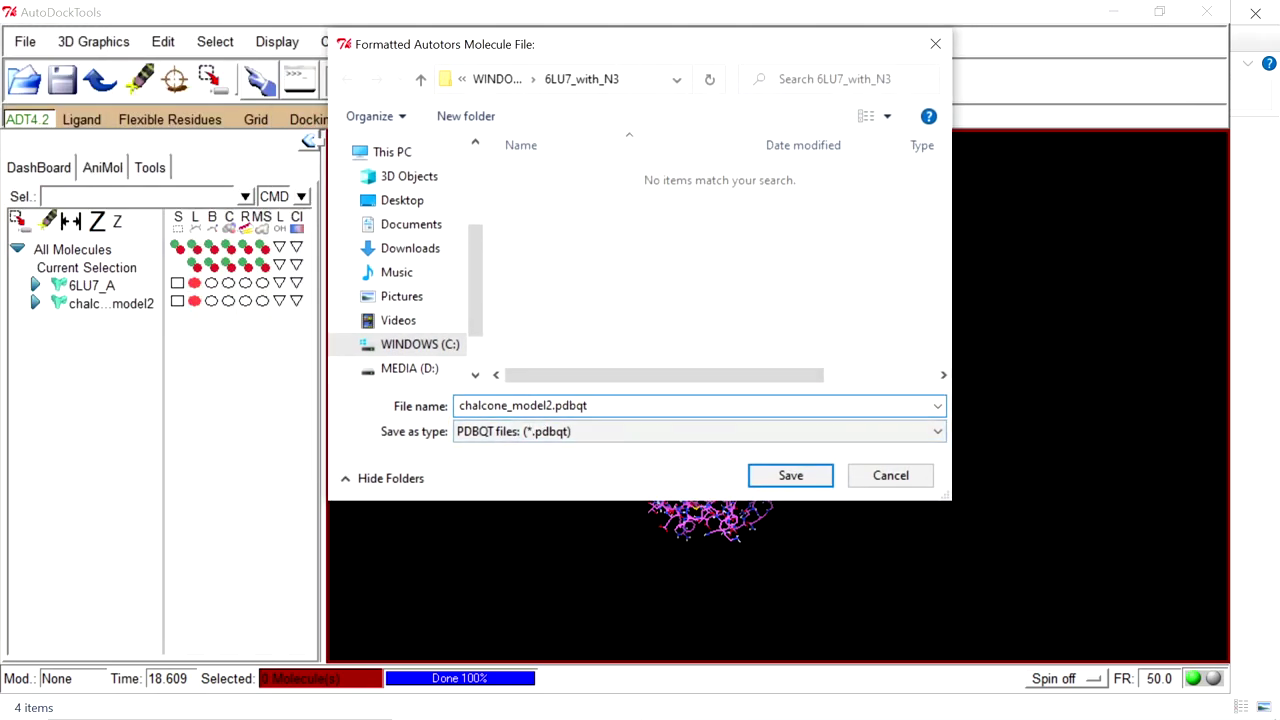
pyautogui.press('BackSpace')
pyautogui.press('BackSpace')
pyautogui.press('BackSpace')
pyautogui.press('BackSpace')
pyautogui.press('BackSpace')
pyautogui.press('BackSpace')
pyautogui.press('BackSpace')
pyautogui.click(790, 476)
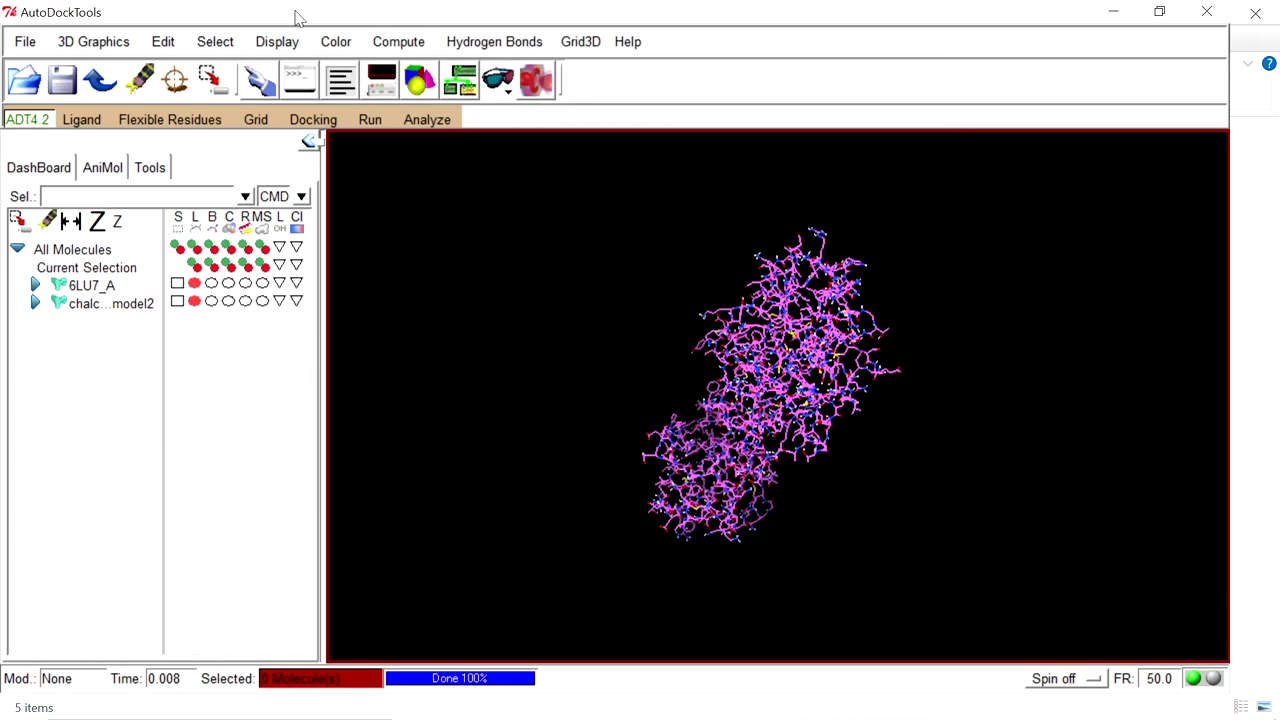
# Step: Choose 6LU7_A as the grid macromolecule and save it as 6LU7_A.pdbqt in the 6LU7_with_N3 folder
pyautogui.click(250, 118)
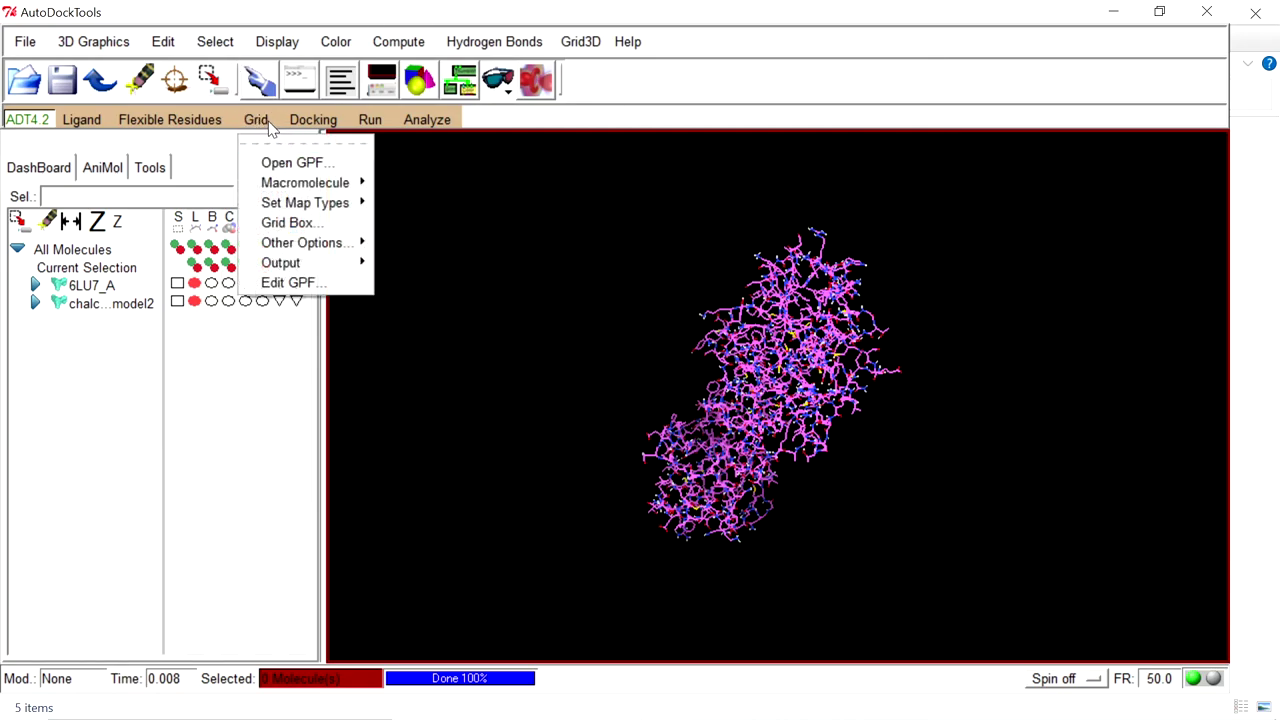
pyautogui.moveTo(358, 183)
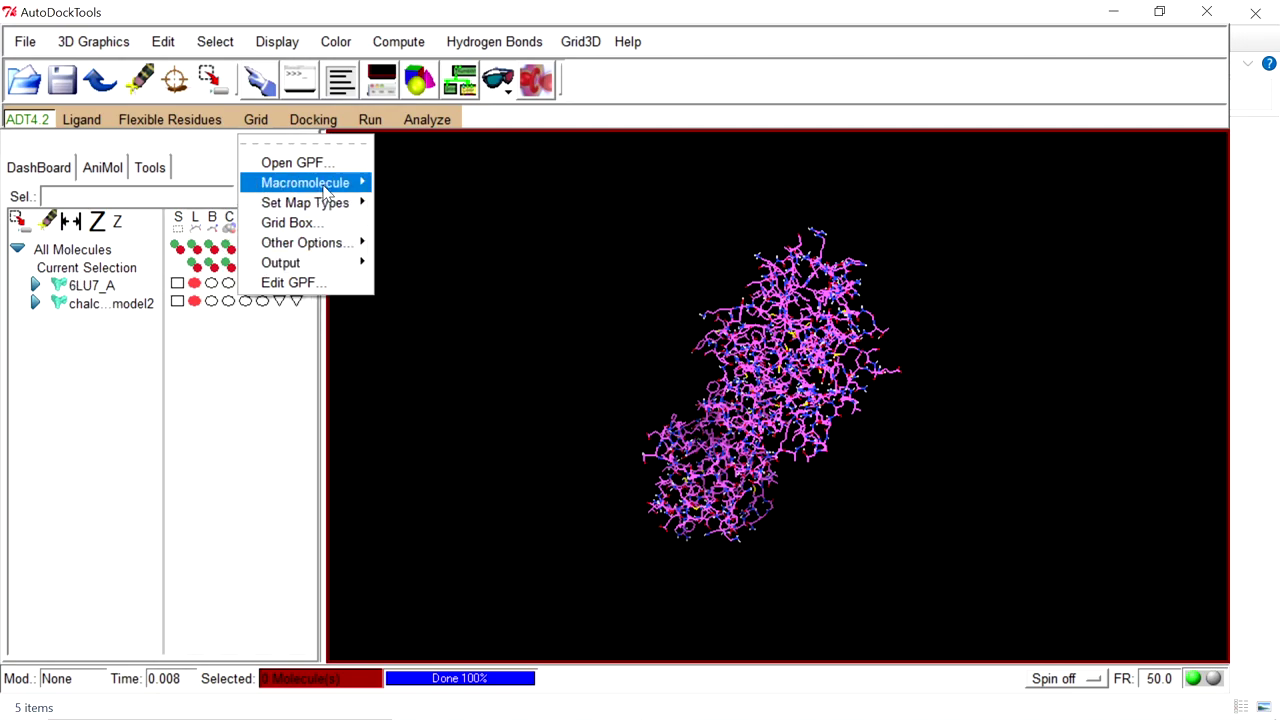
pyautogui.moveTo(345, 183)
pyautogui.click(433, 220)
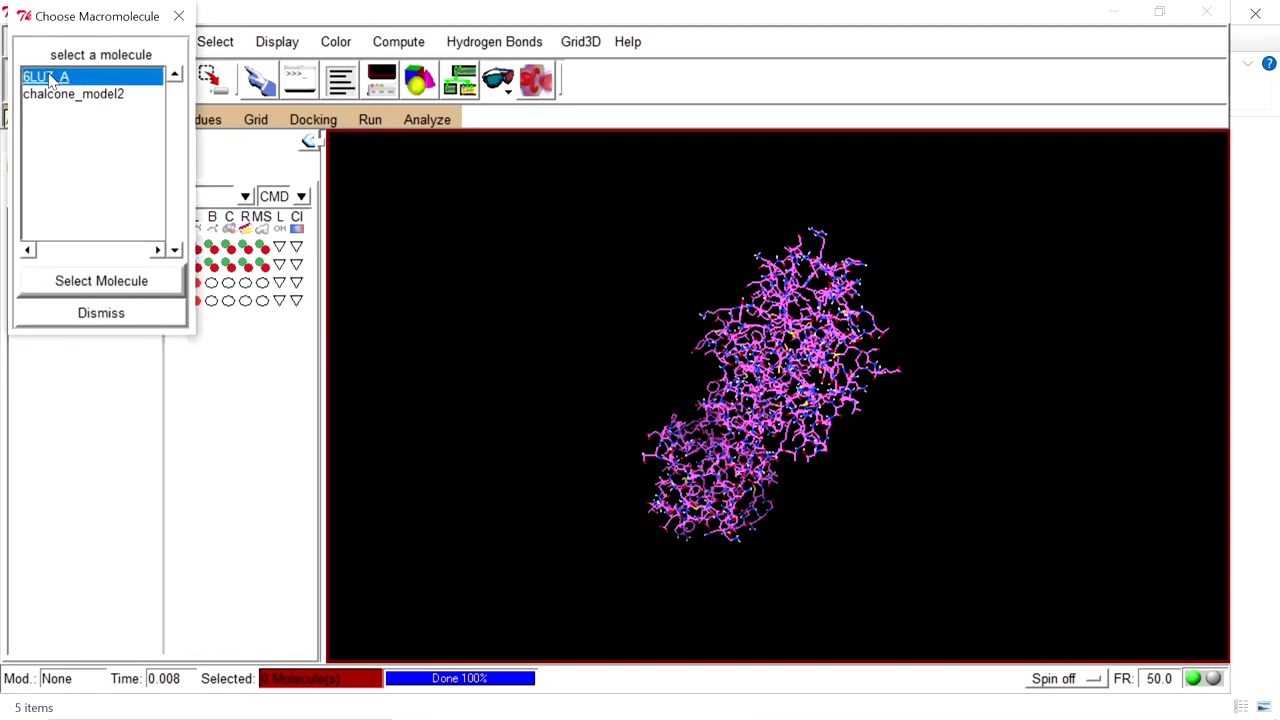
pyautogui.click(101, 282)
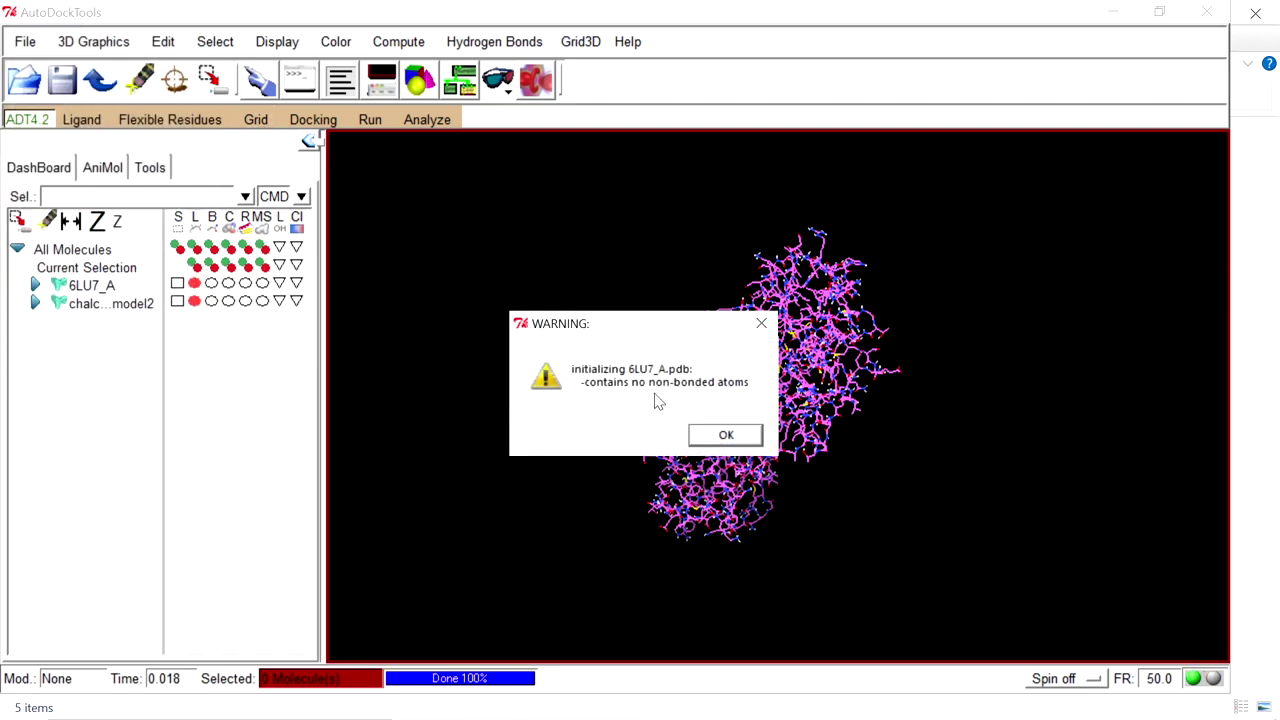
pyautogui.click(731, 433)
pyautogui.click(560, 405)
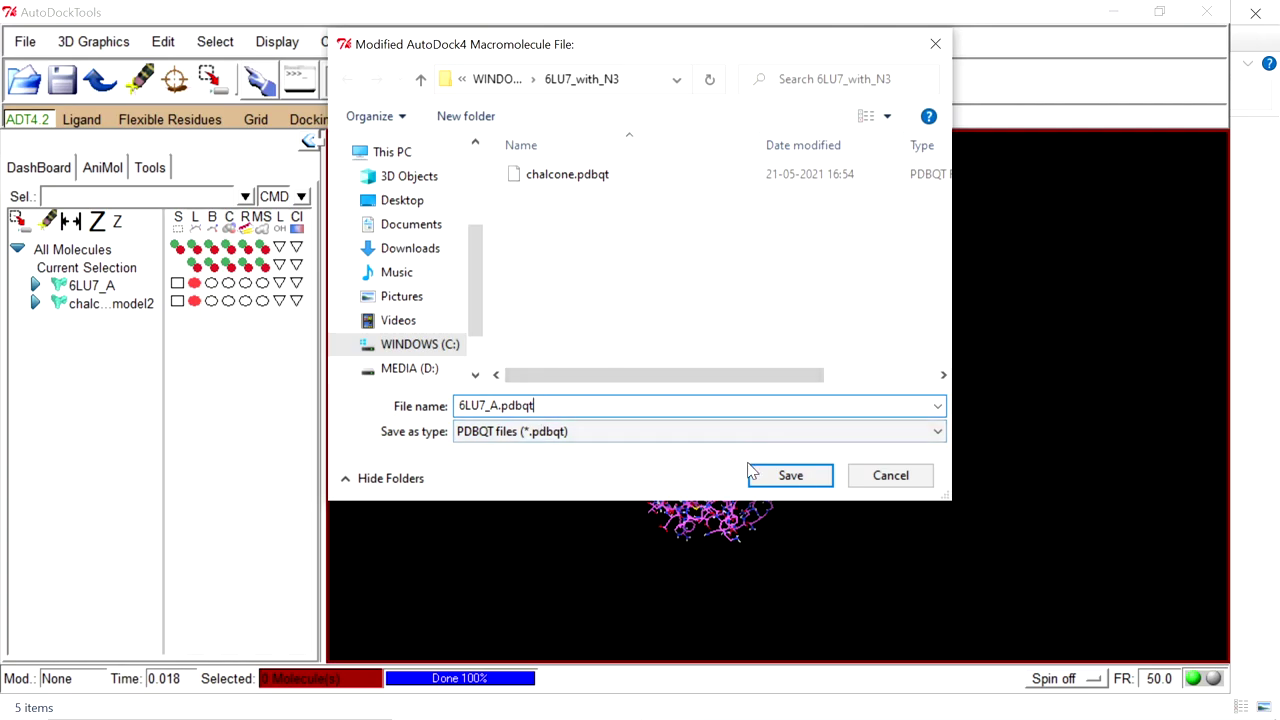
pyautogui.click(790, 475)
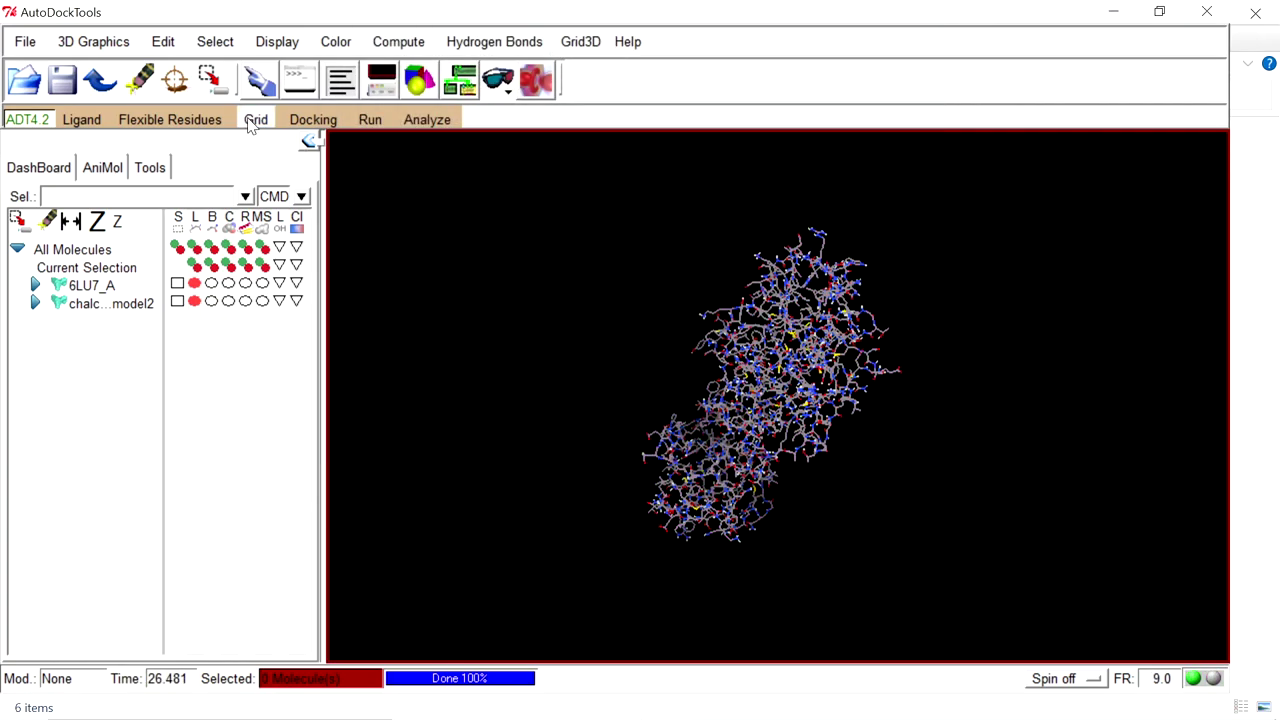
# Step: Set the grid map types by choosing chalcone_model2 as the ligand
pyautogui.moveTo(690, 355); pyautogui.dragTo(519, 240)
pyautogui.scroll(5, 731, 400)
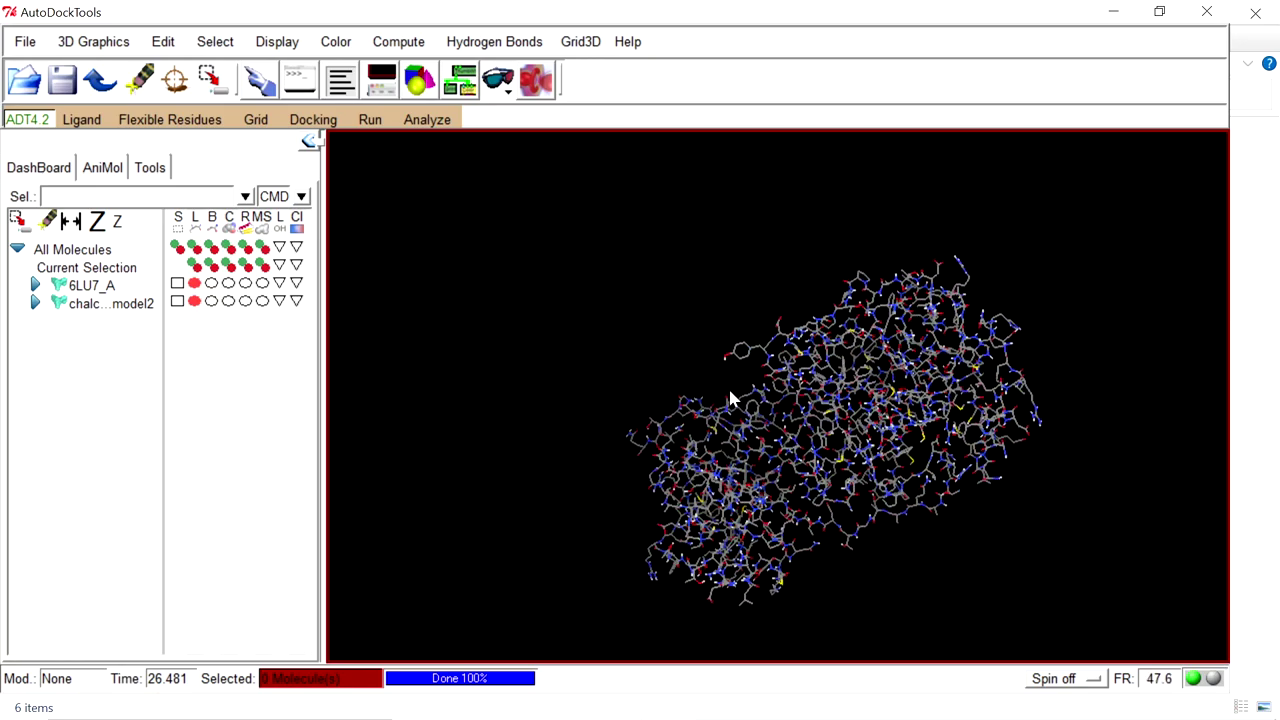
pyautogui.click(256, 119)
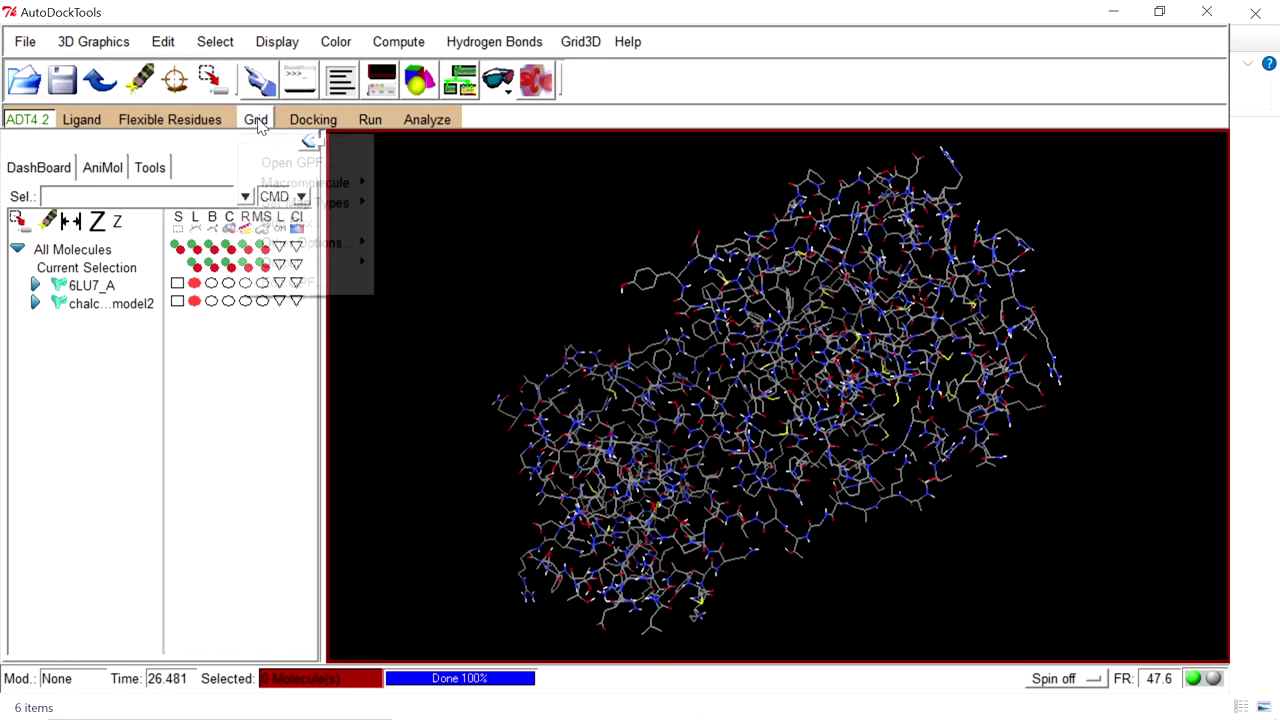
pyautogui.moveTo(288, 204)
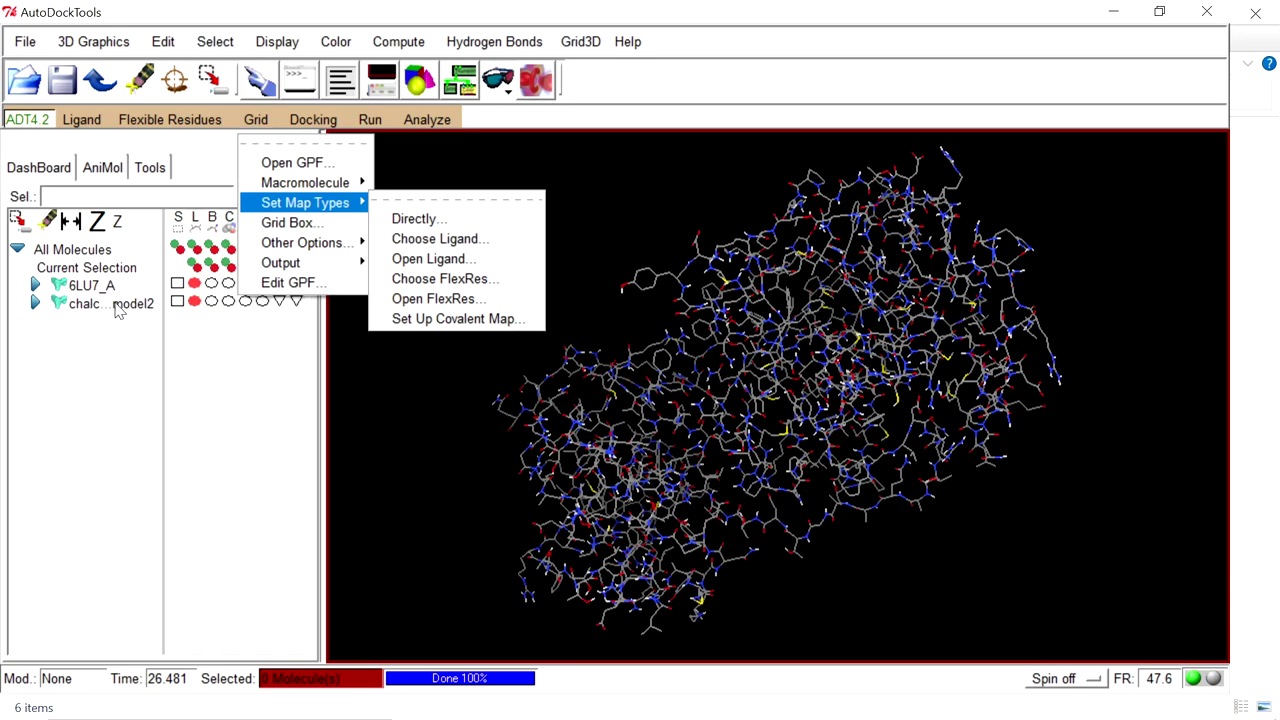
pyautogui.click(477, 242)
pyautogui.click(79, 95)
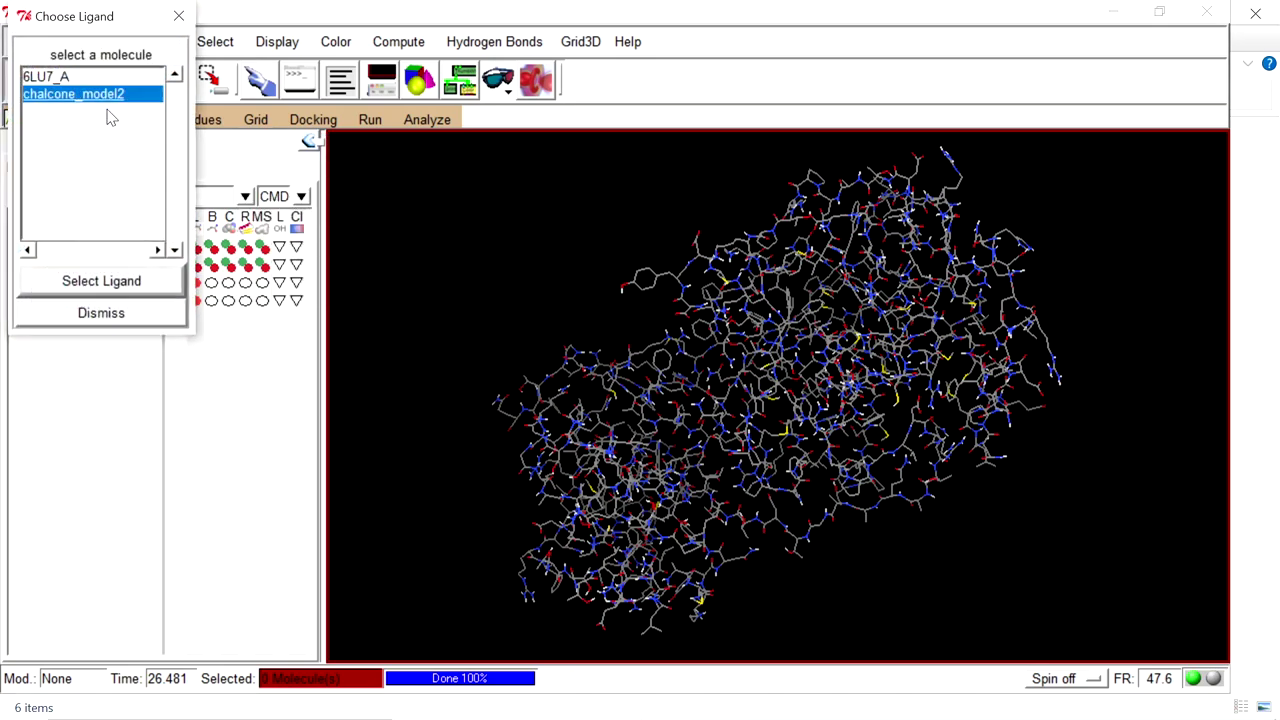
pyautogui.moveTo(79, 20); pyautogui.dragTo(172, 50)
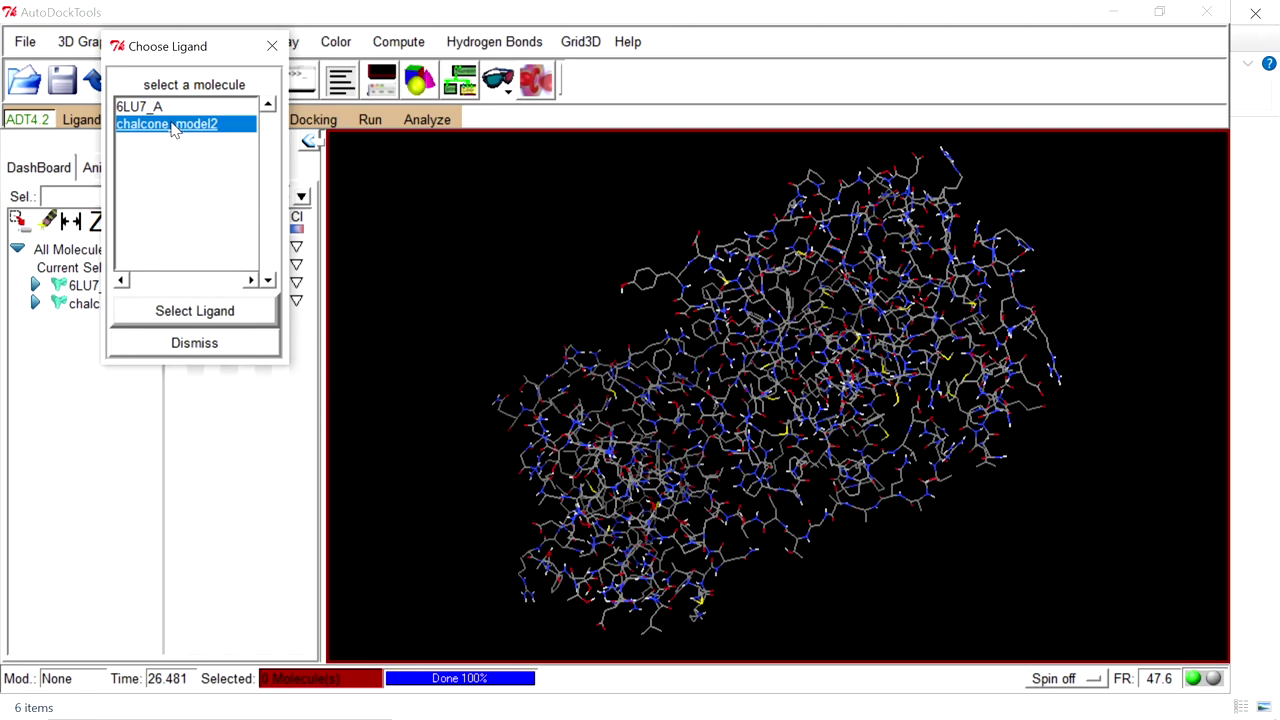
pyautogui.click(207, 312)
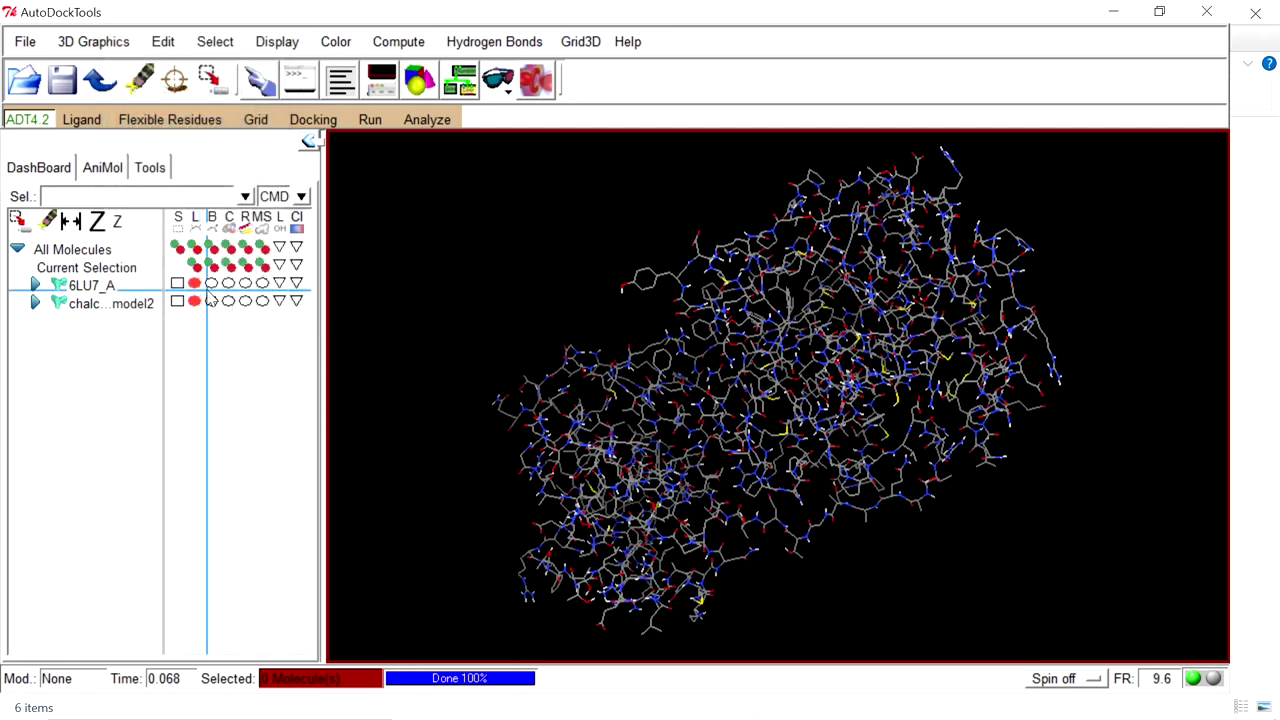
# Step: Open the grid box settings and set the grid spacing to 1.000 angstrom
pyautogui.click(257, 121)
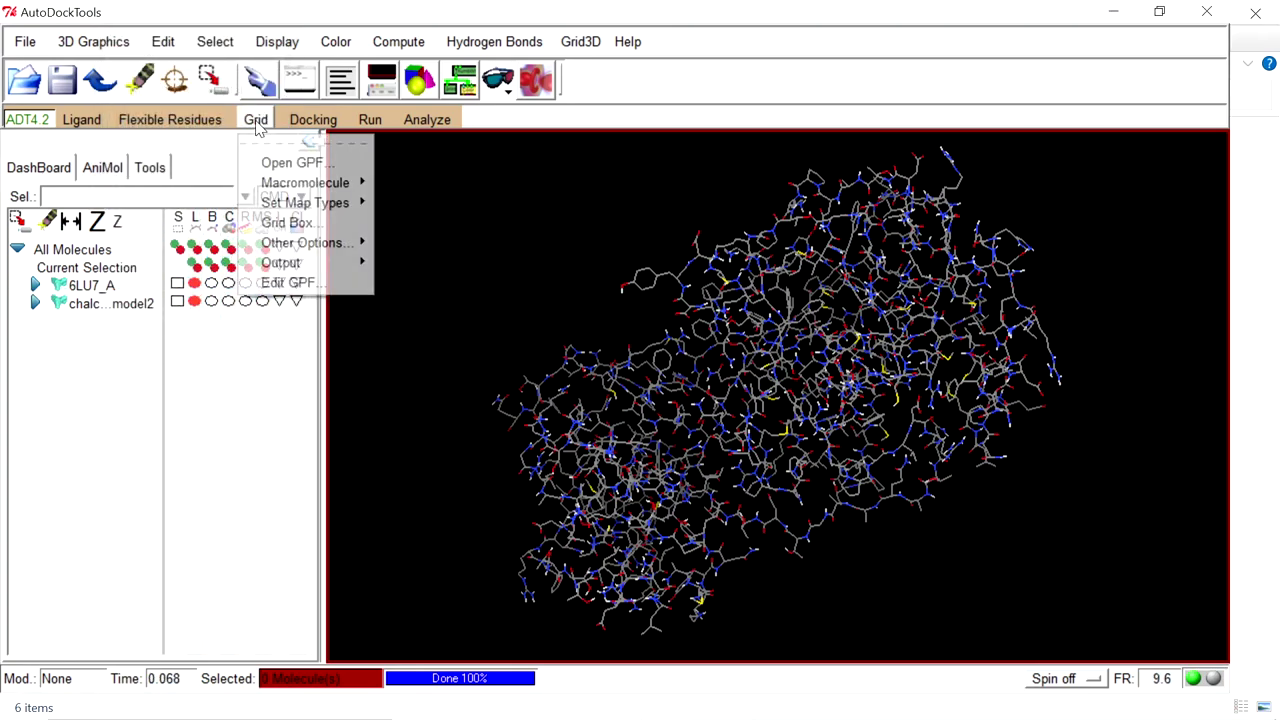
pyautogui.click(325, 227)
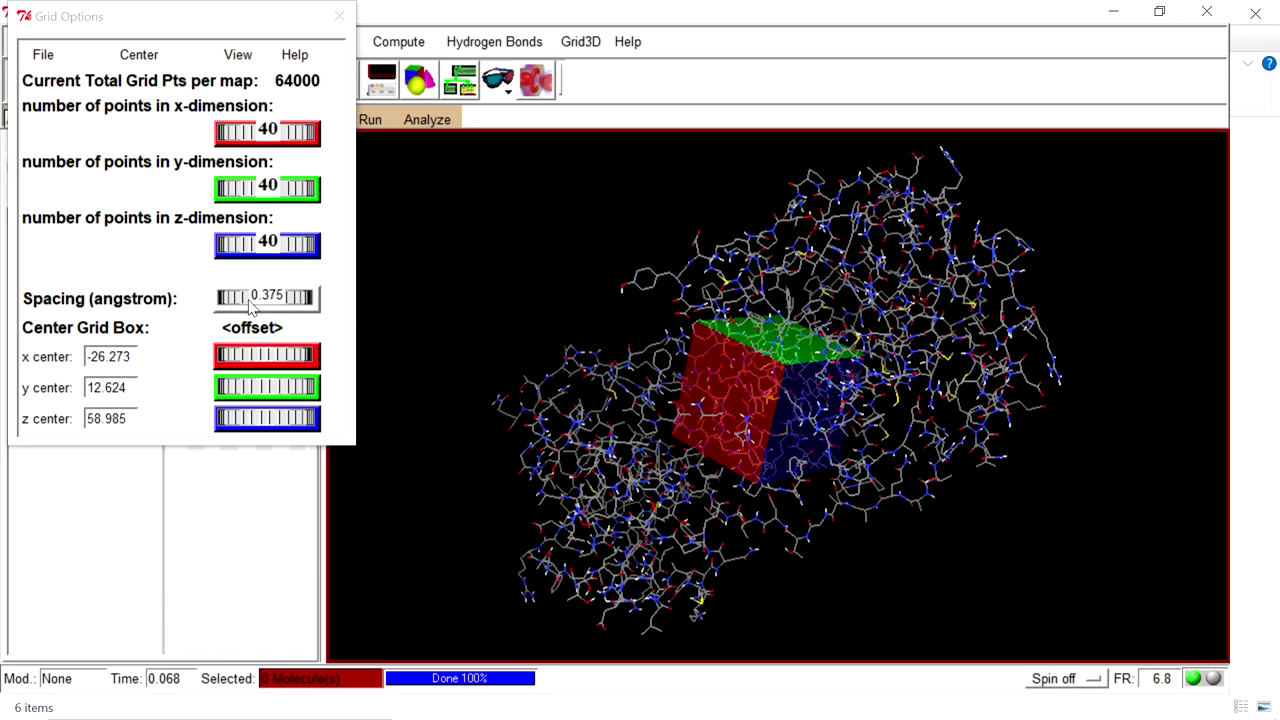
pyautogui.moveTo(252, 308); pyautogui.dragTo(373, 311)
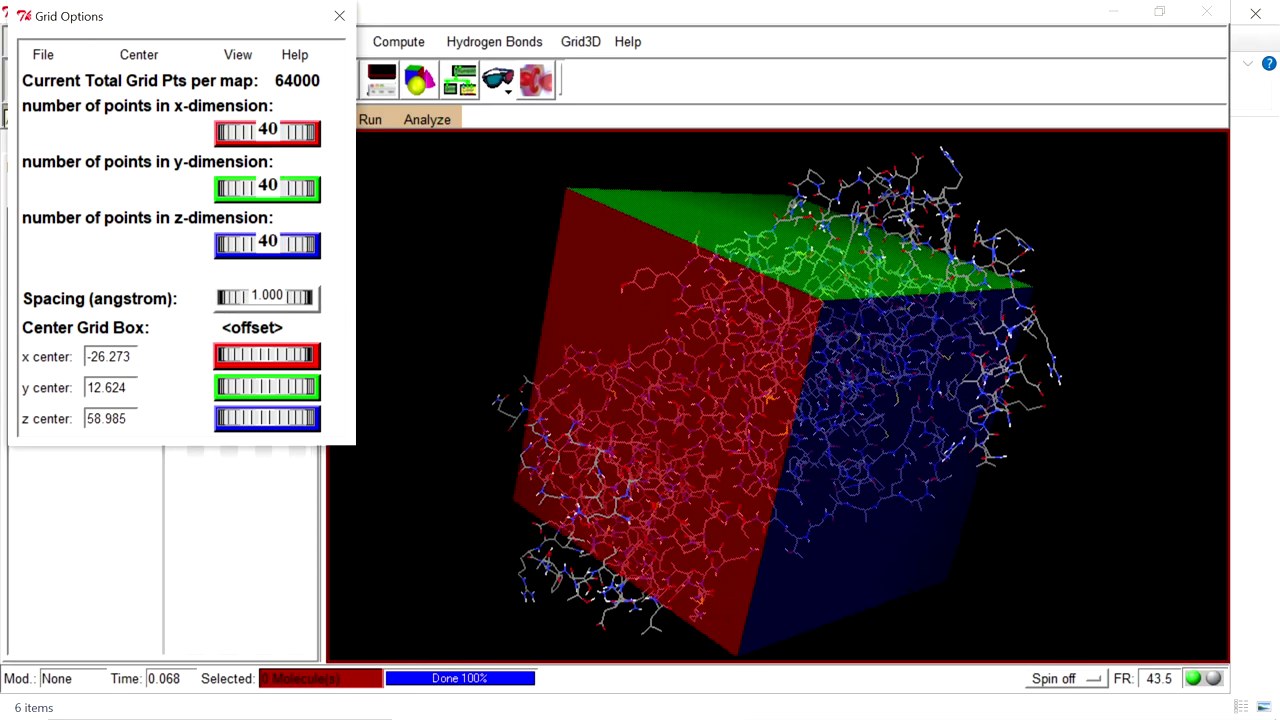
# Step: Enclose the protein in a grid box of 54 × 64 × 58 points with y center 14.367, and close the settings saving the current values
pyautogui.moveTo(250, 132); pyautogui.dragTo(292, 132)
pyautogui.moveTo(660, 340); pyautogui.dragTo(370, 246)
pyautogui.moveTo(250, 188); pyautogui.dragTo(298, 188)
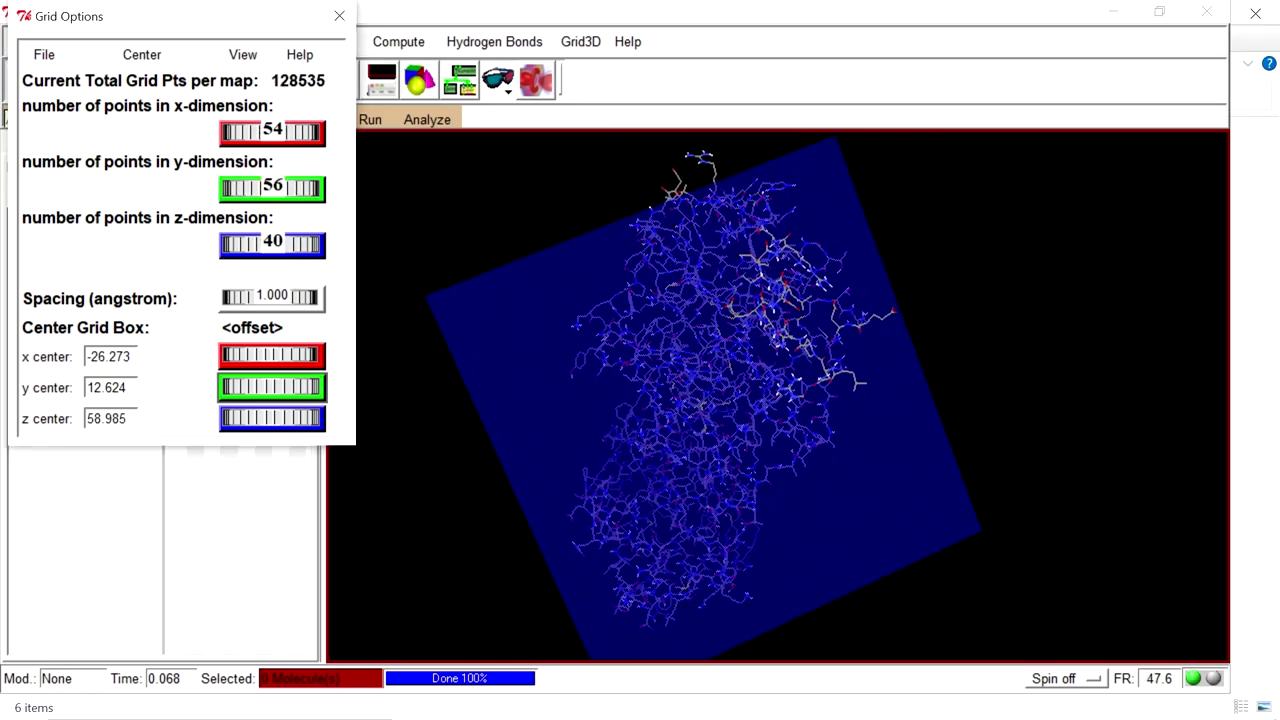
pyautogui.moveTo(250, 387); pyautogui.dragTo(609, 331)
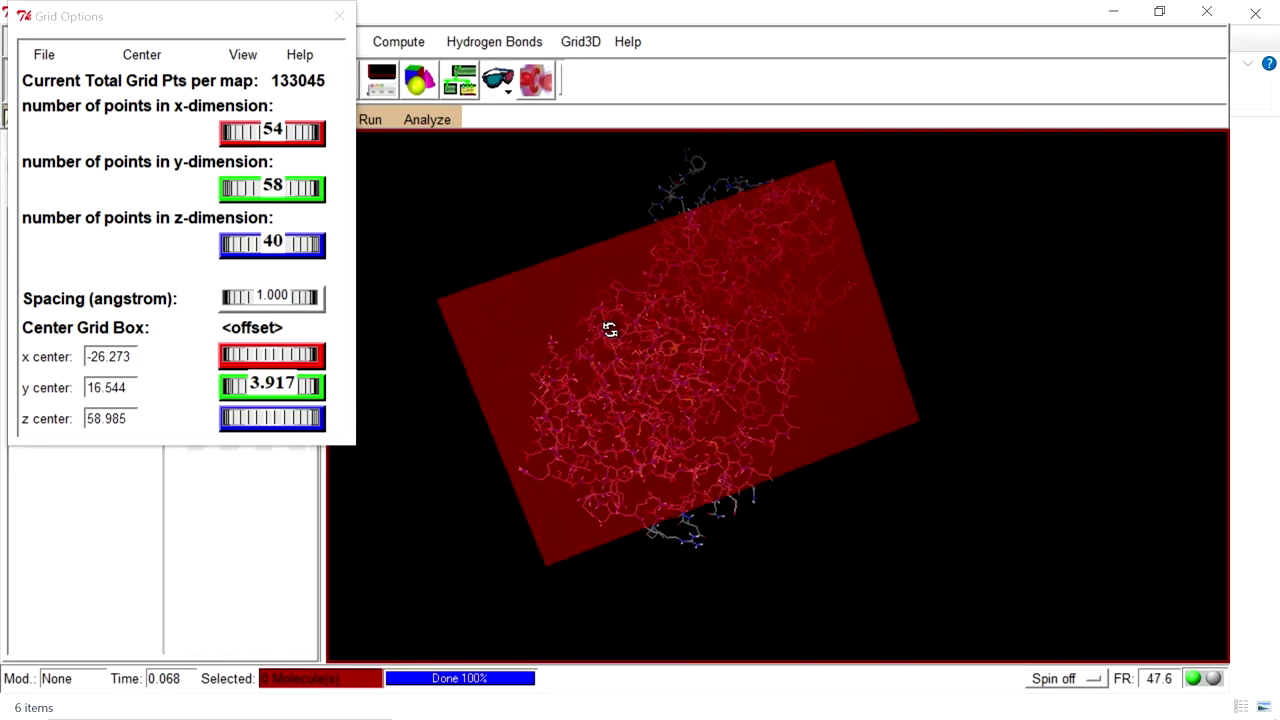
pyautogui.moveTo(250, 244); pyautogui.dragTo(300, 244)
pyautogui.moveTo(586, 357); pyautogui.dragTo(668, 345)
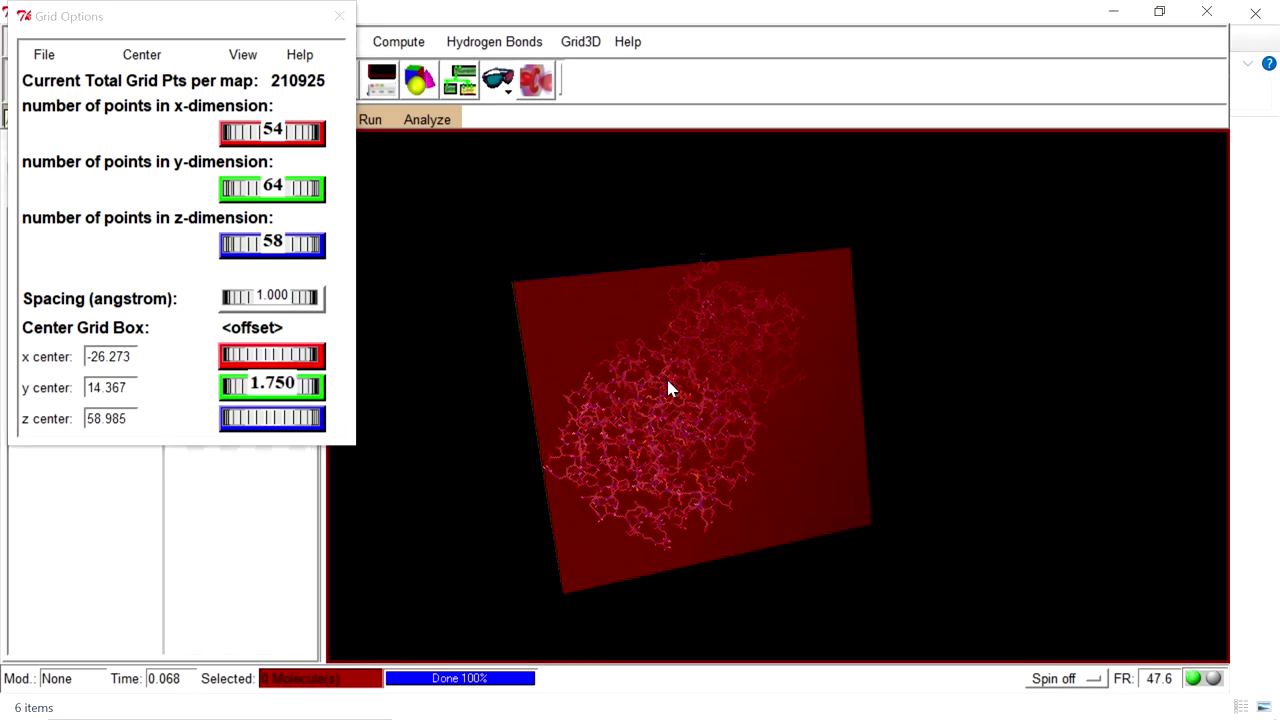
pyautogui.moveTo(669, 389); pyautogui.dragTo(649, 377)
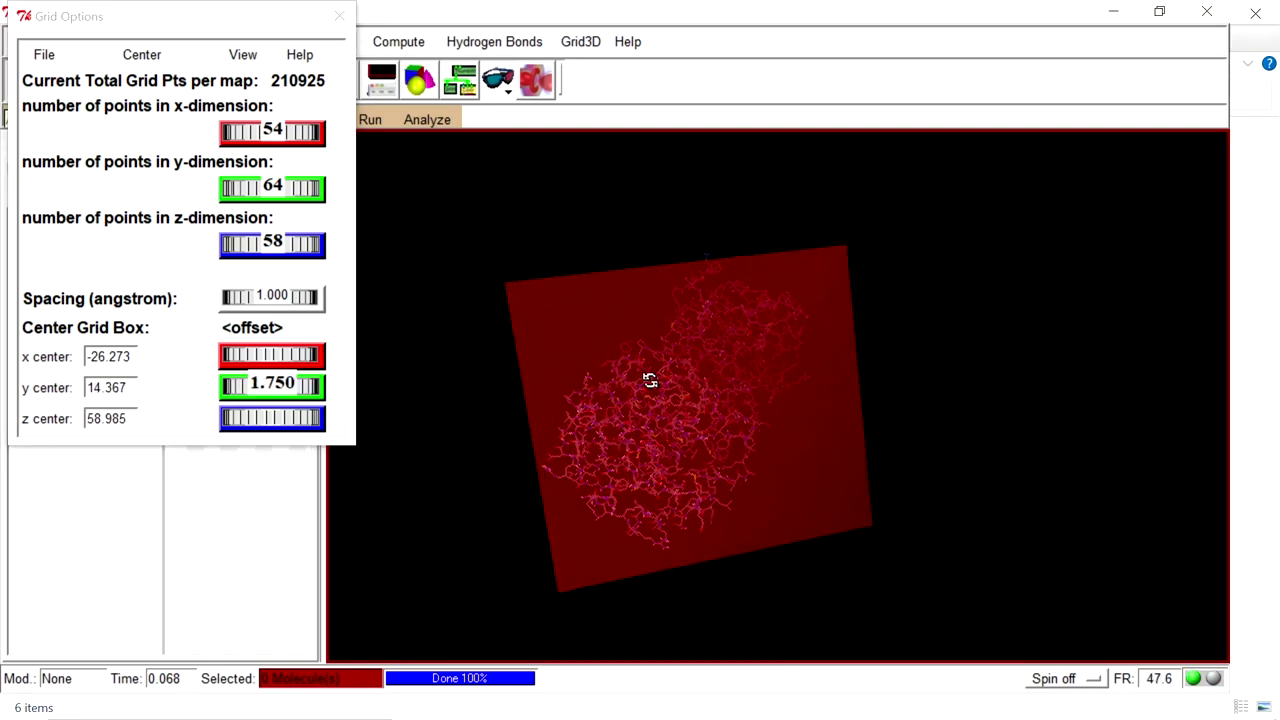
pyautogui.click(44, 54)
pyautogui.click(72, 94)
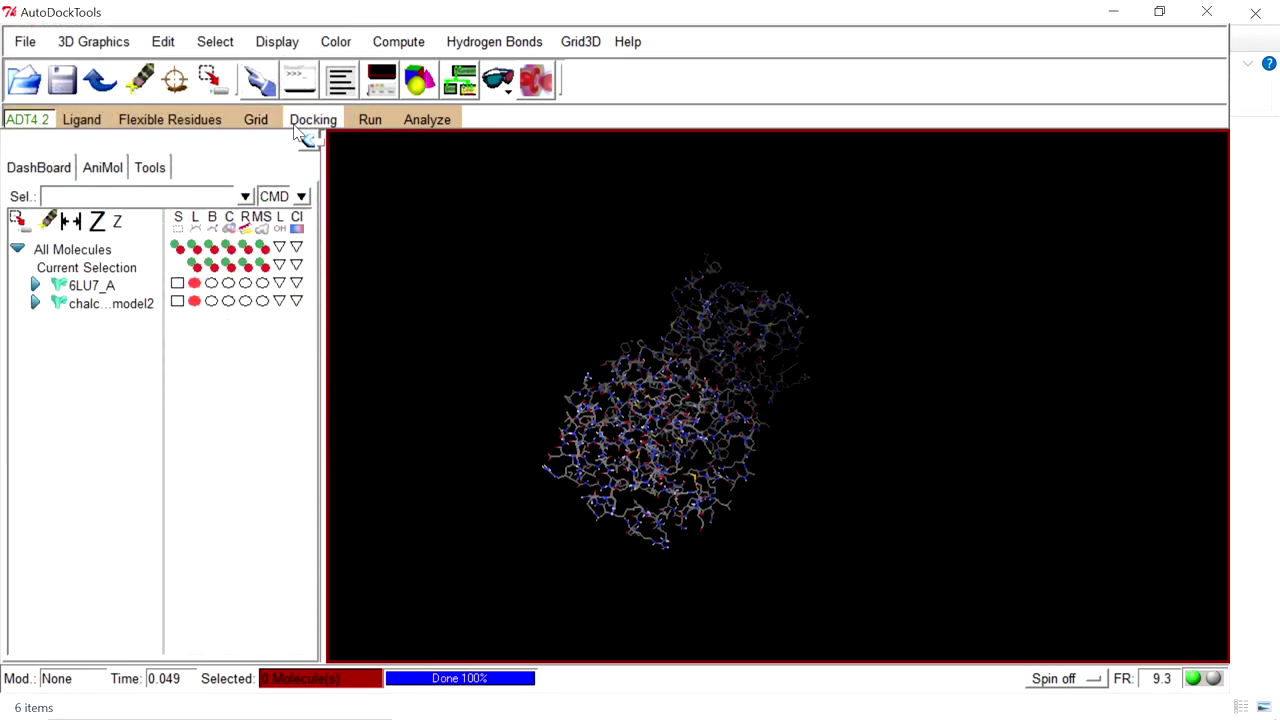
# Step: Save the grid parameters as a GPF file
pyautogui.click(255, 119)
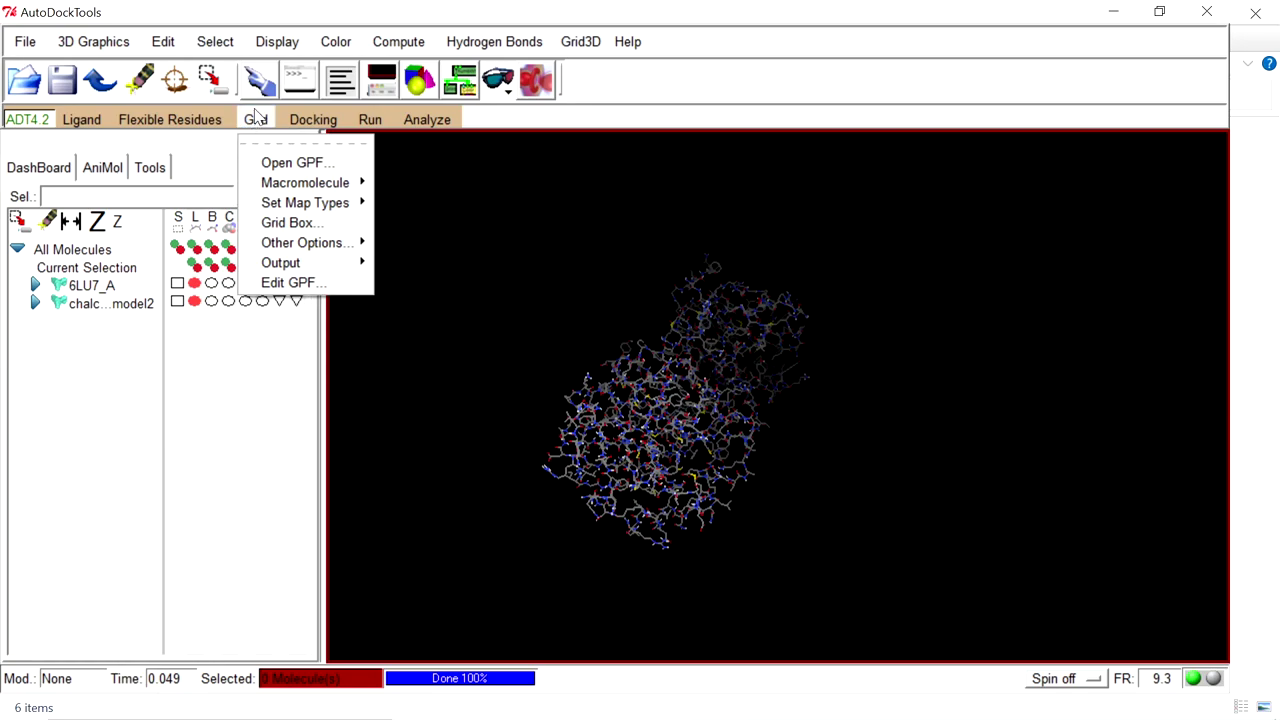
pyautogui.moveTo(314, 261)
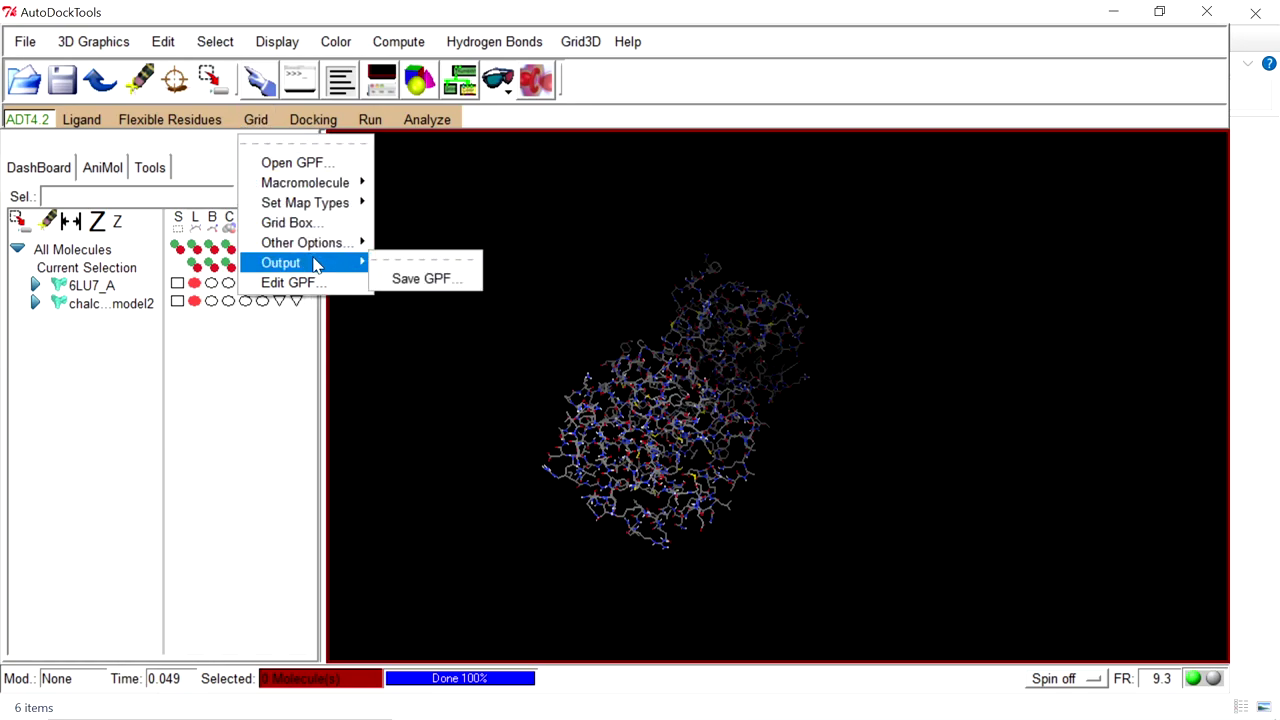
pyautogui.click(449, 280)
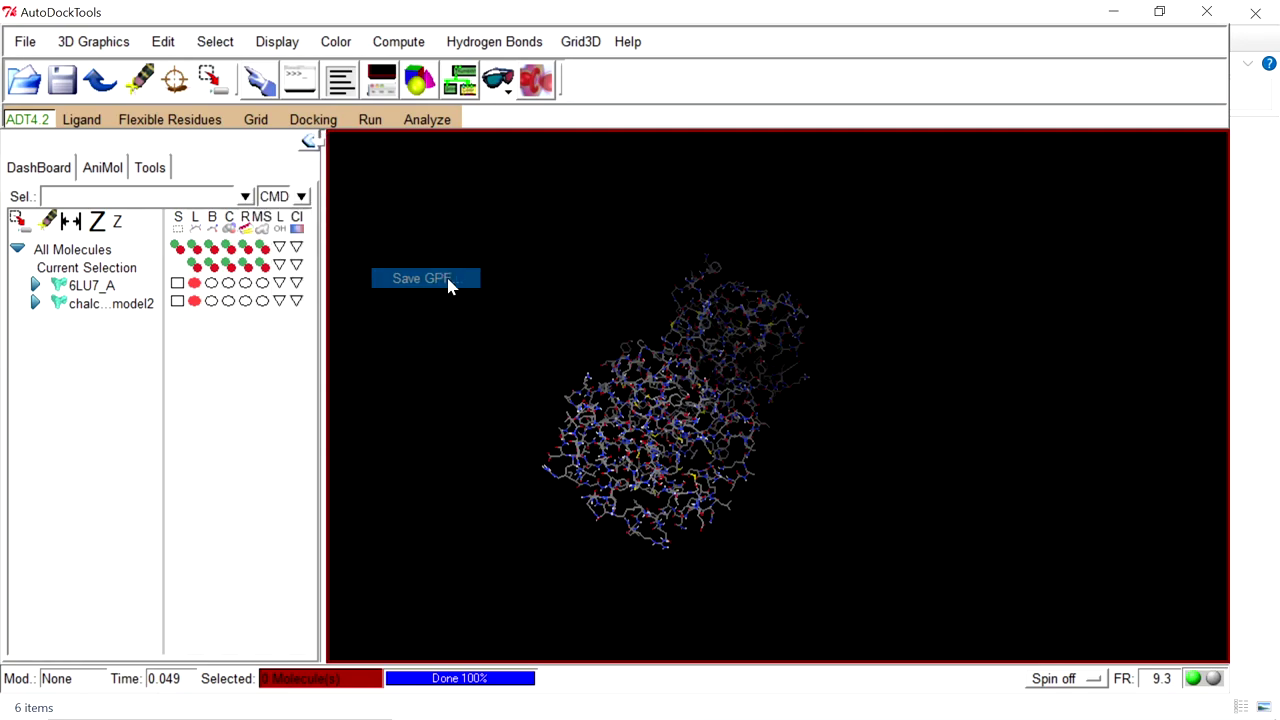
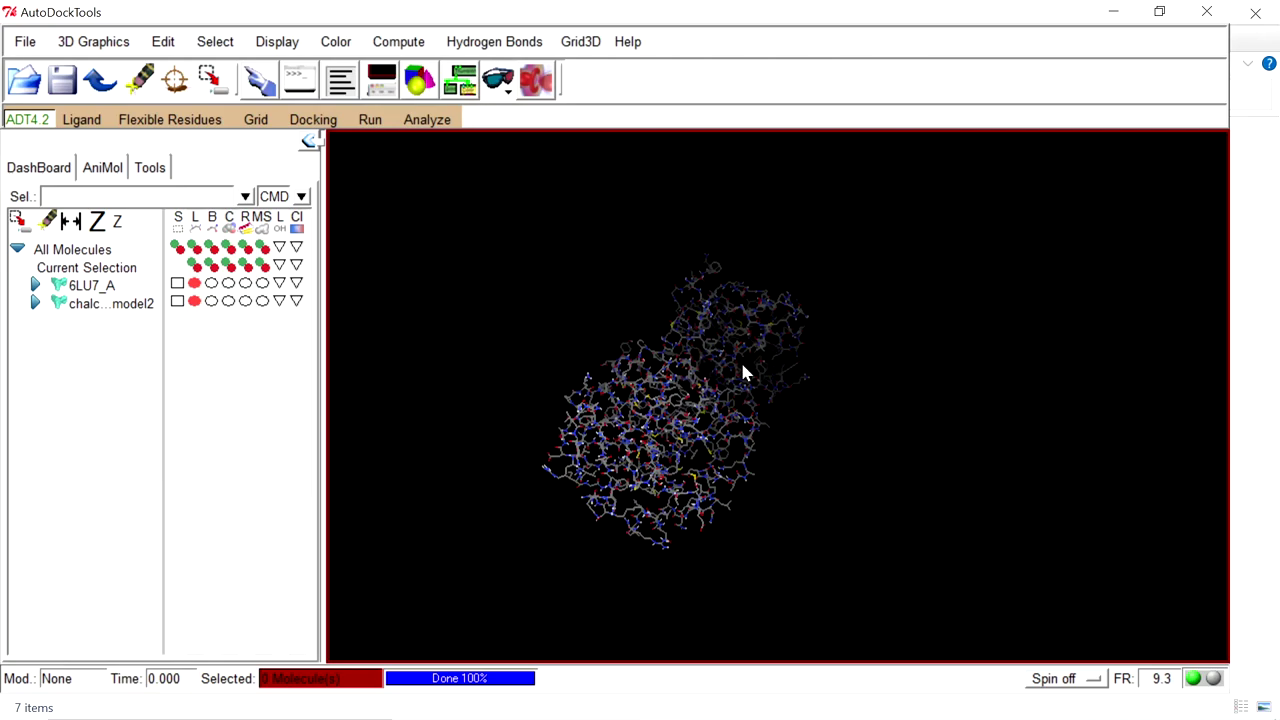
# Step: Choose chalcone_model2 as the docking ligand and accept its parameters with random initial position, dihedral offset and dihedrals
pyautogui.click(313, 119)
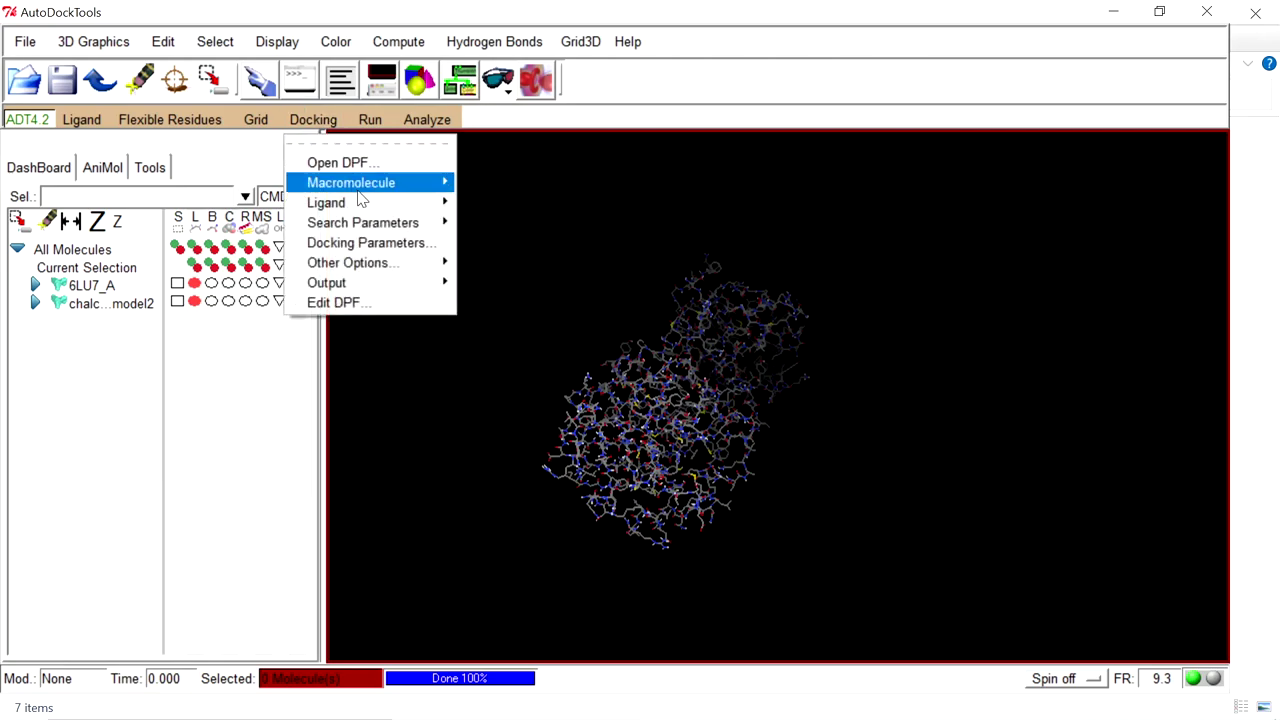
pyautogui.moveTo(366, 204)
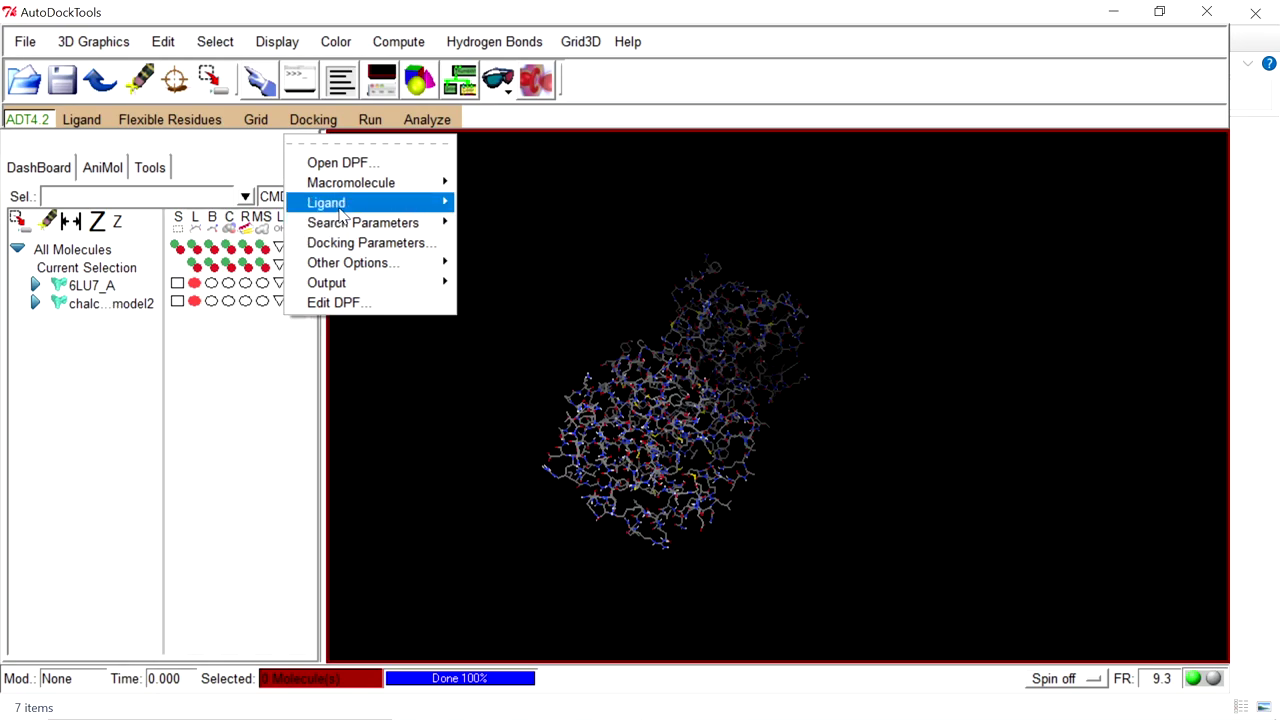
pyautogui.click(527, 220)
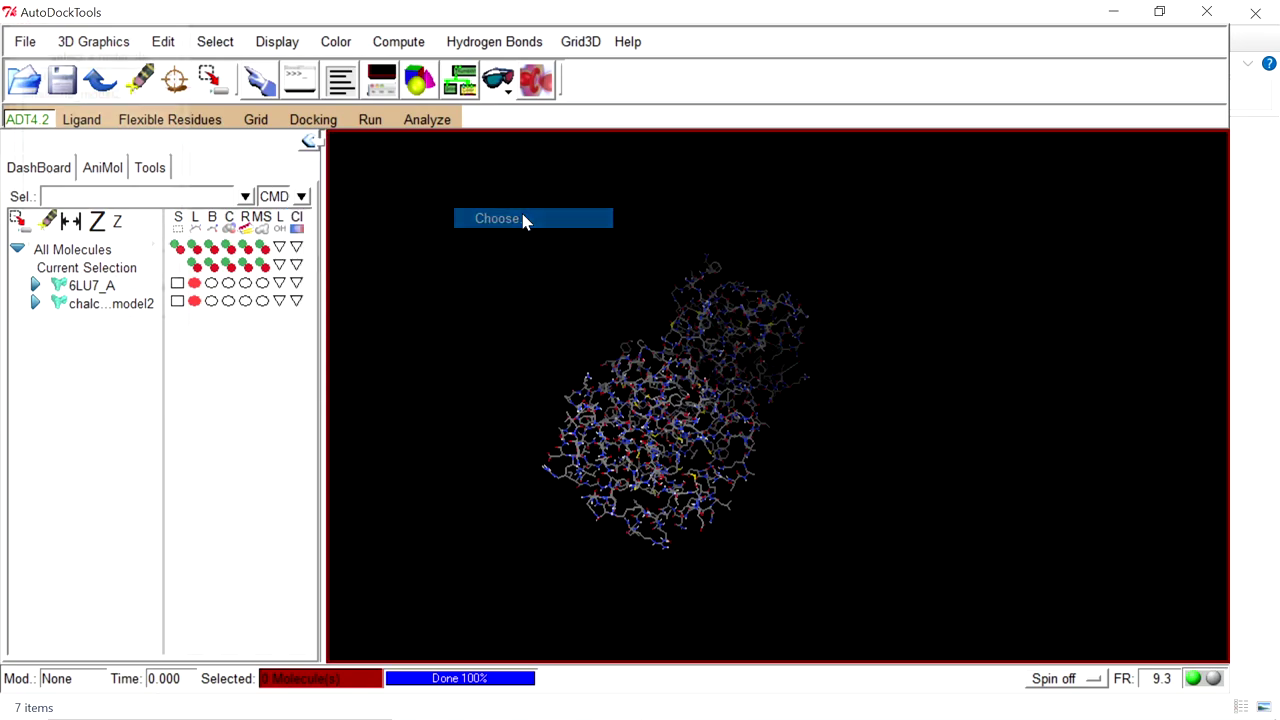
pyautogui.click(72, 97)
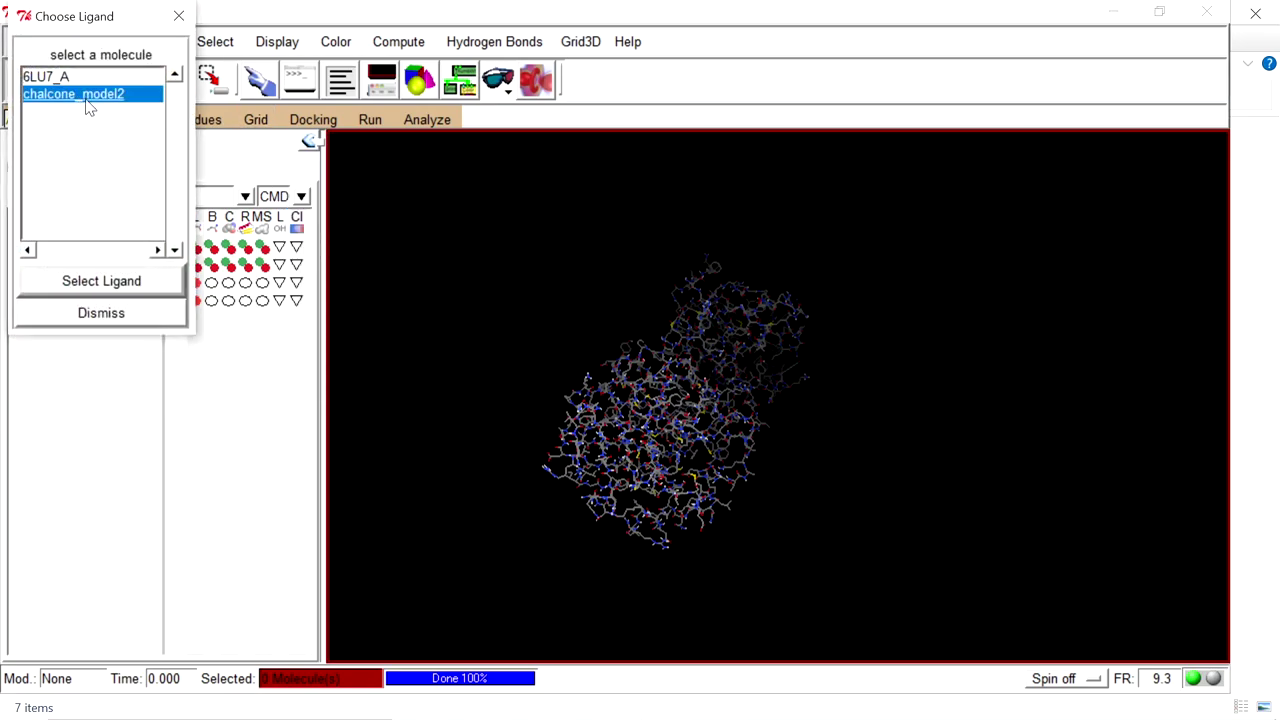
pyautogui.click(54, 80)
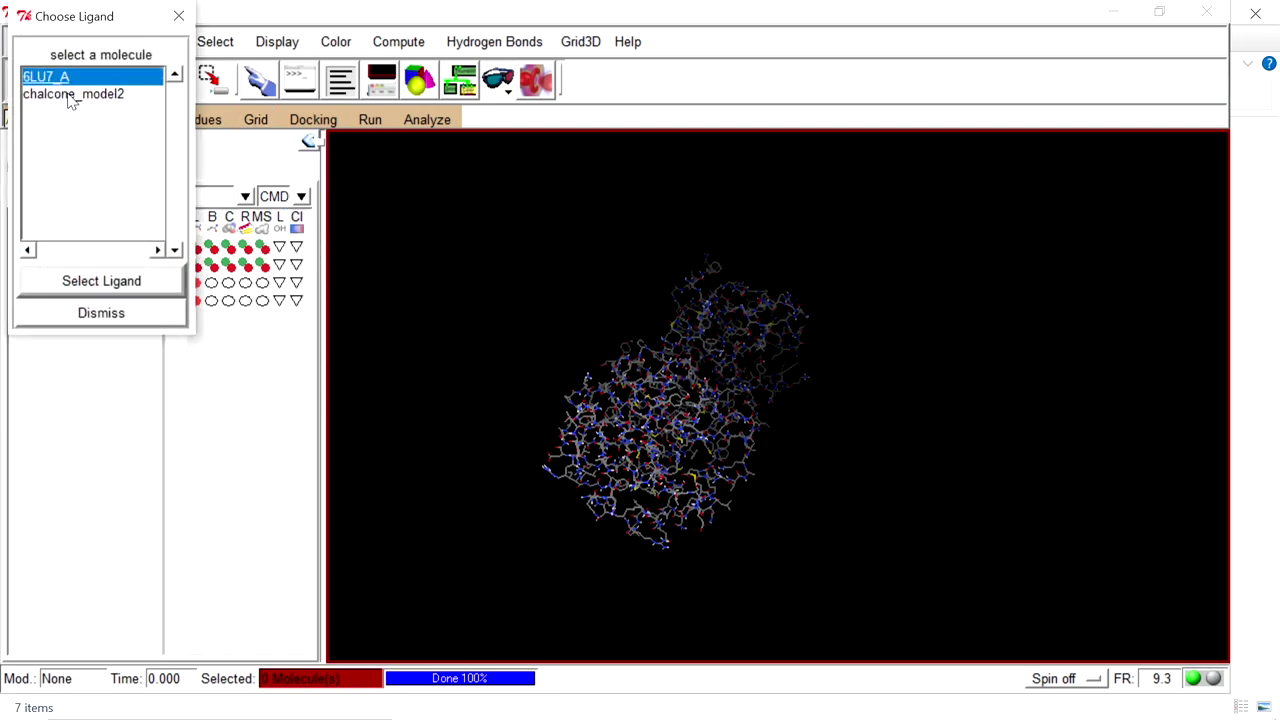
pyautogui.click(70, 95)
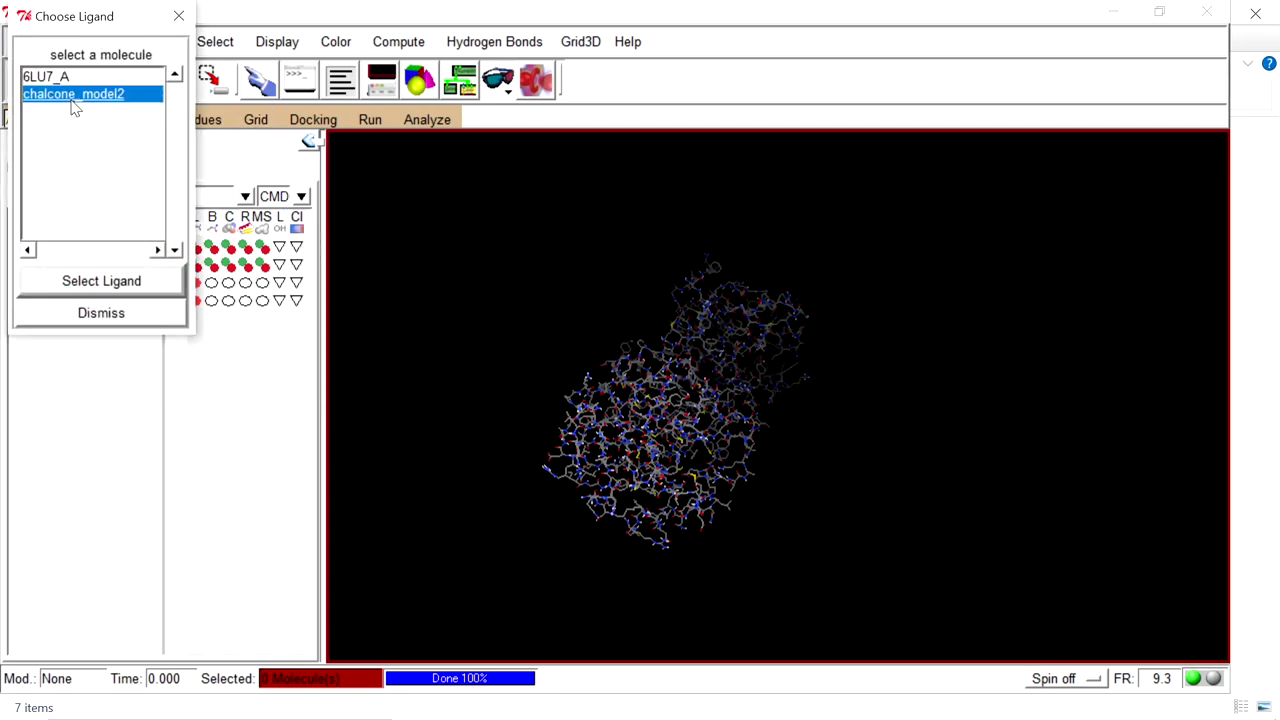
pyautogui.click(47, 286)
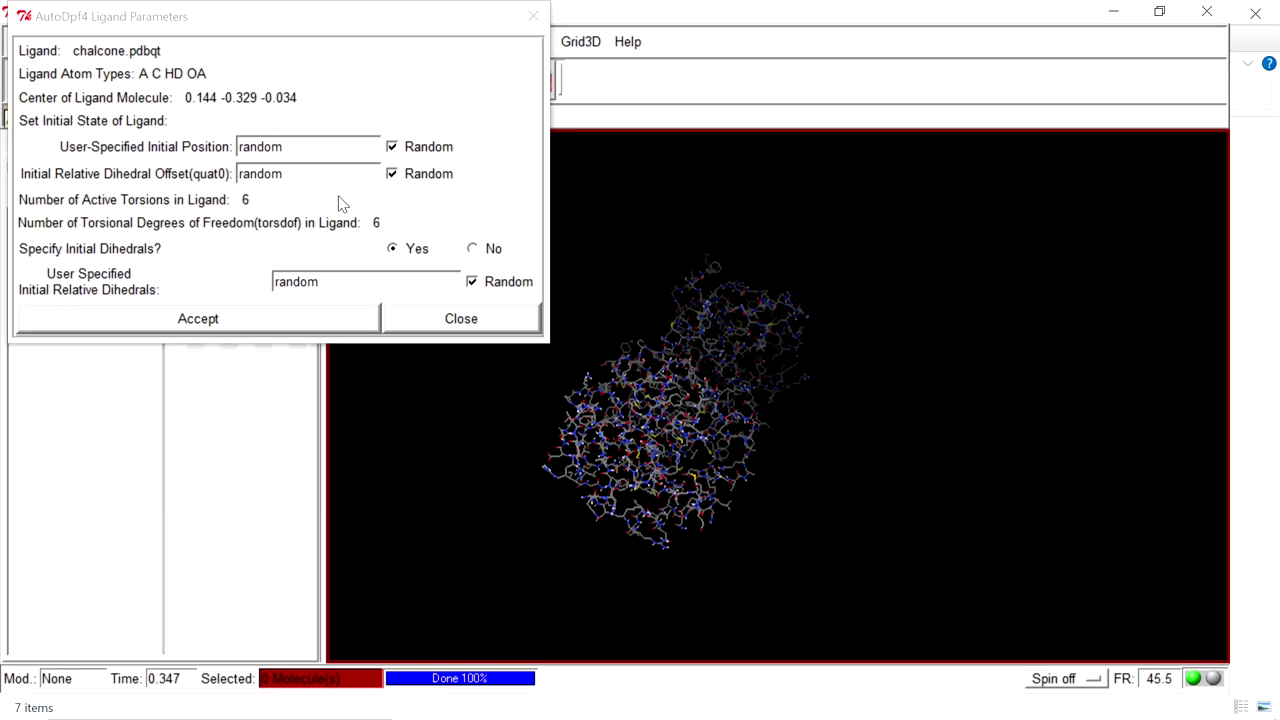
pyautogui.click(236, 320)
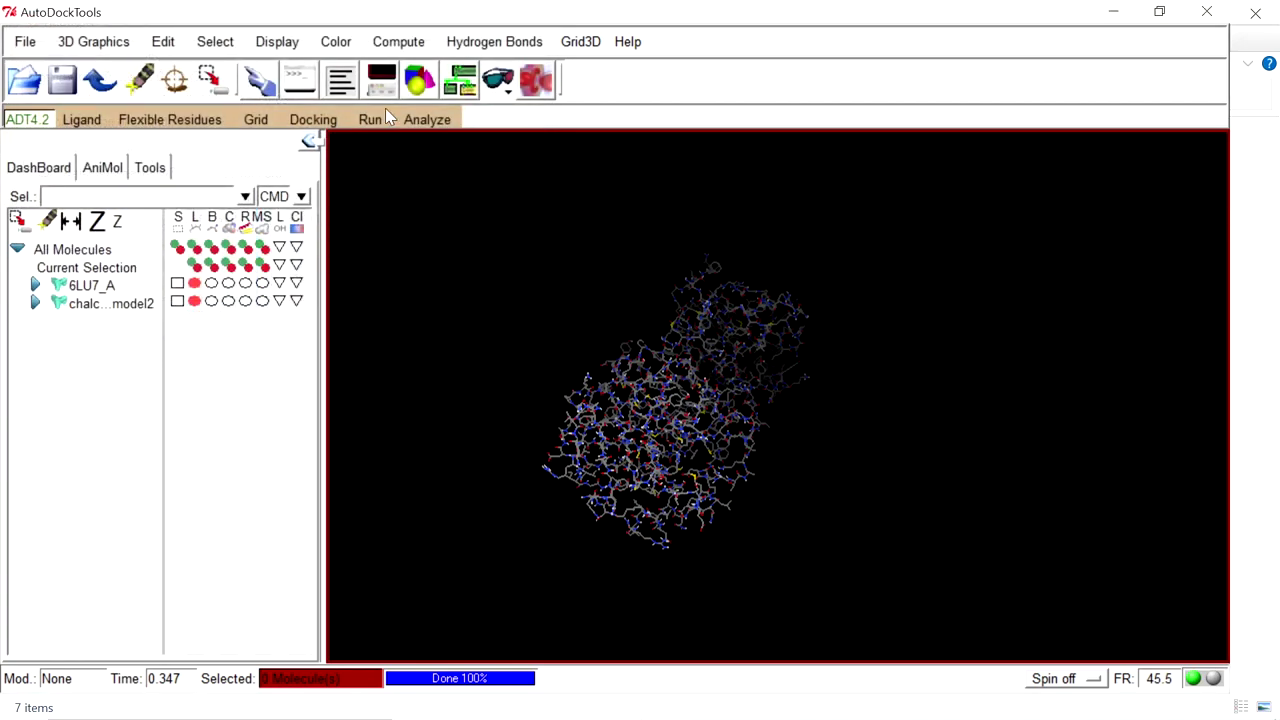
# Step: Accept the Genetic Algorithm search parameters with 10 runs, population size 150, medium evals (2500000) and 27000 maximum generations
pyautogui.click(318, 120)
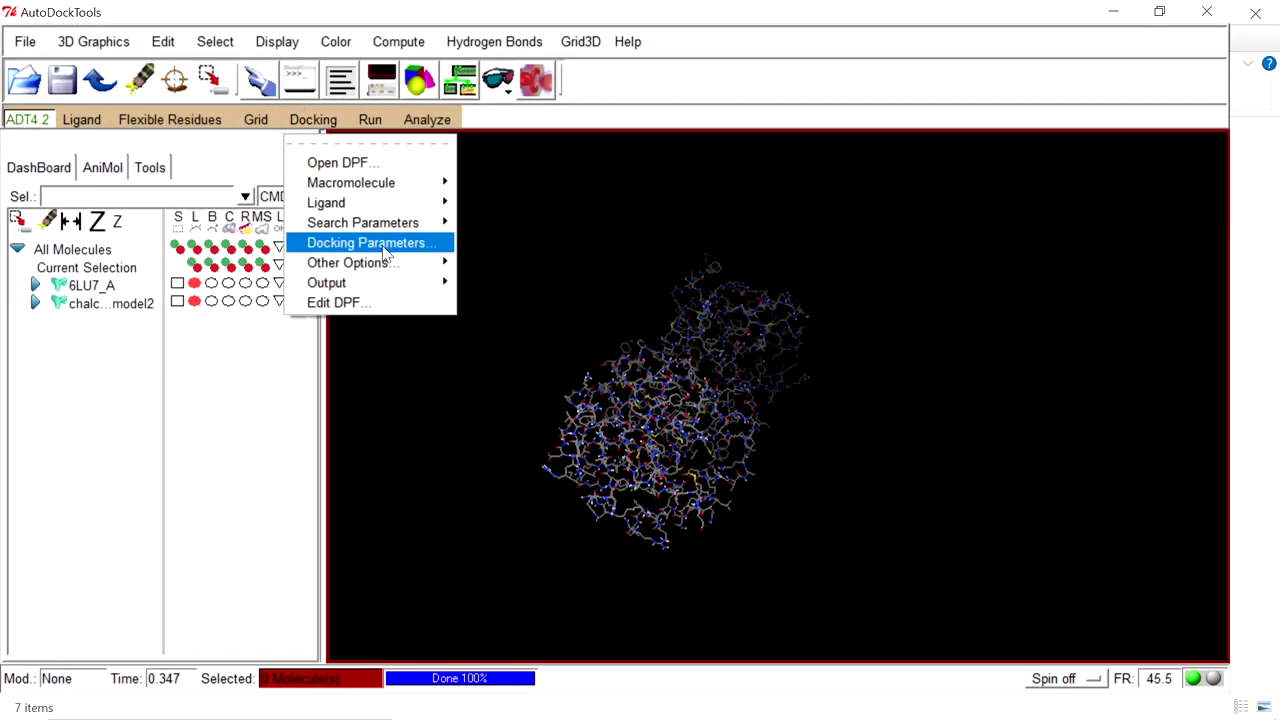
pyautogui.moveTo(400, 222)
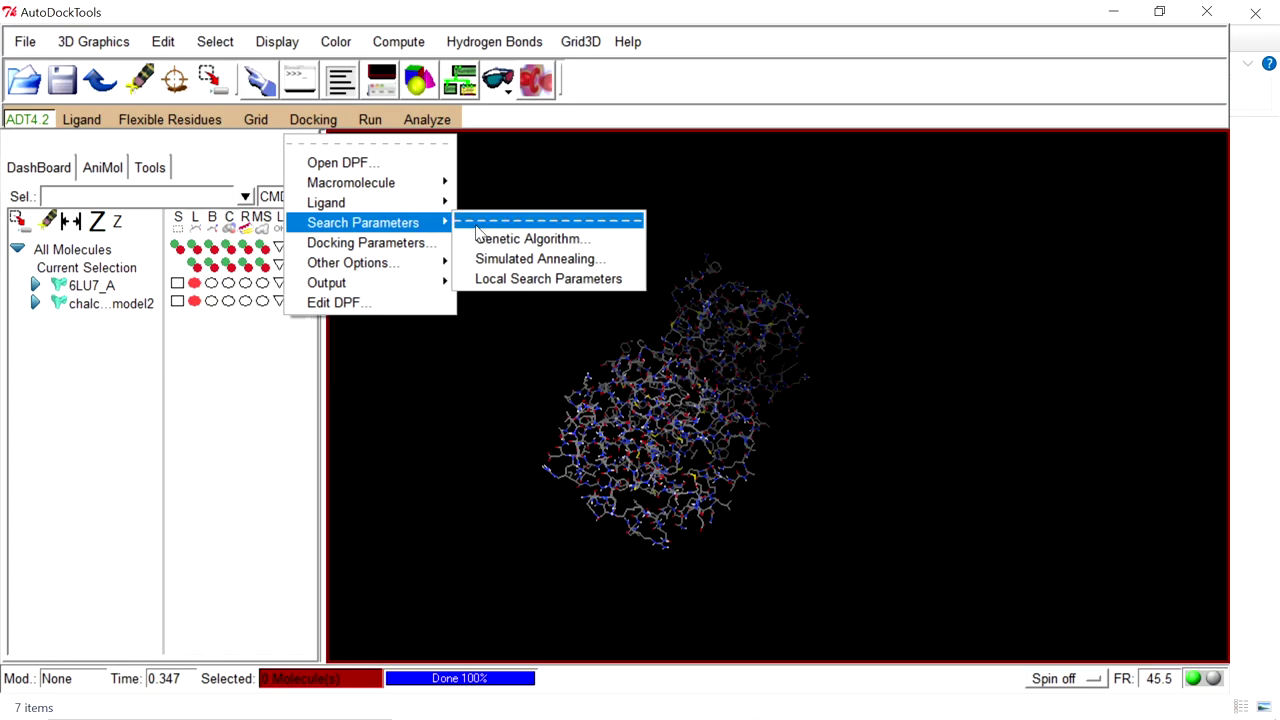
pyautogui.click(609, 245)
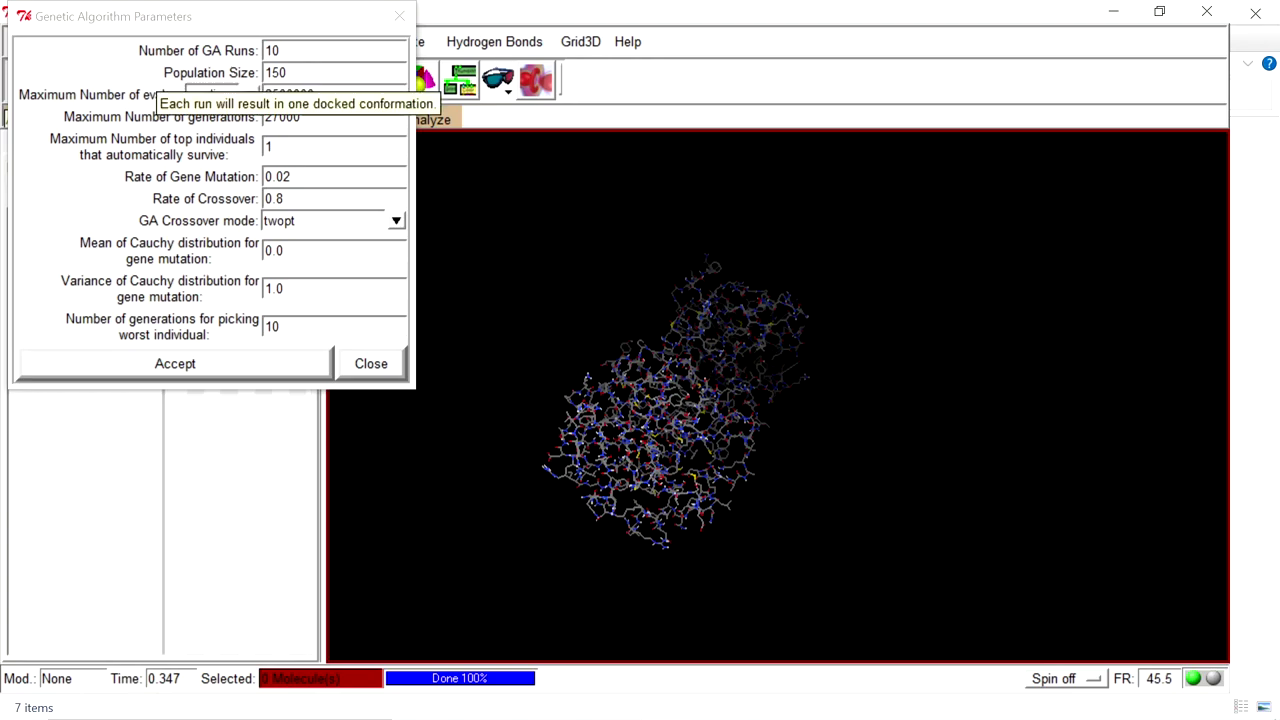
pyautogui.click(280, 50)
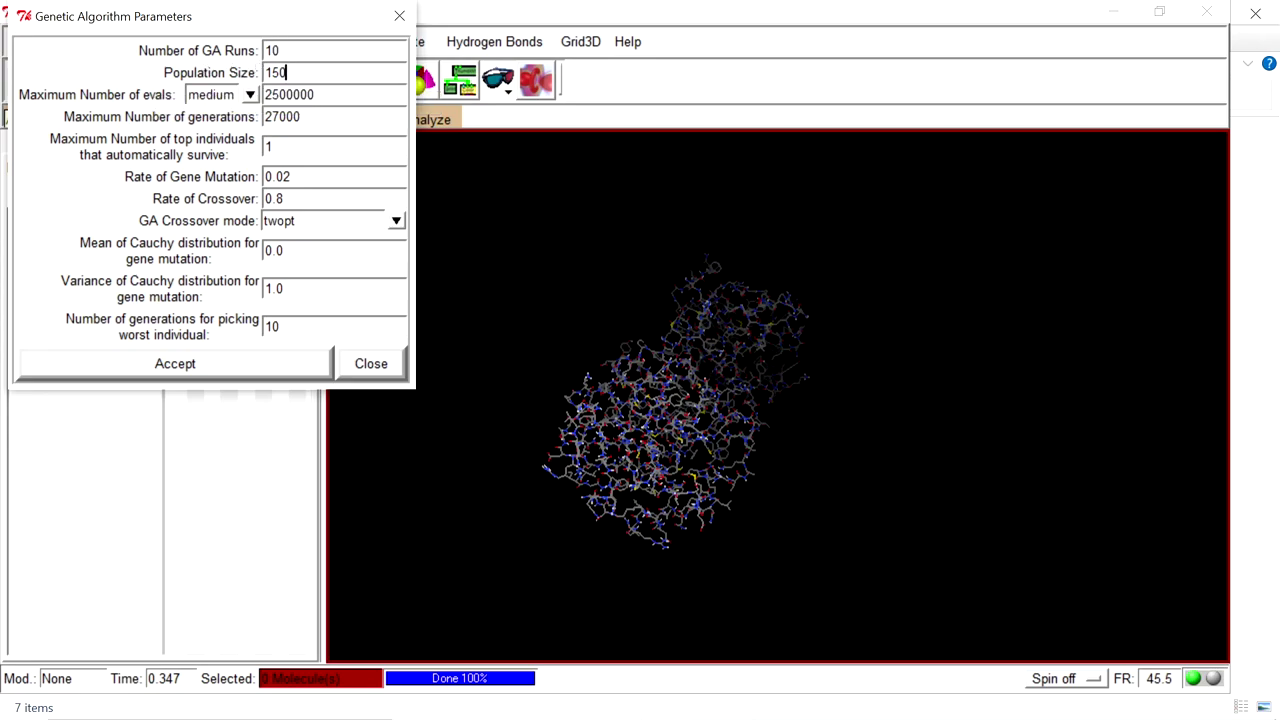
pyautogui.click(249, 96)
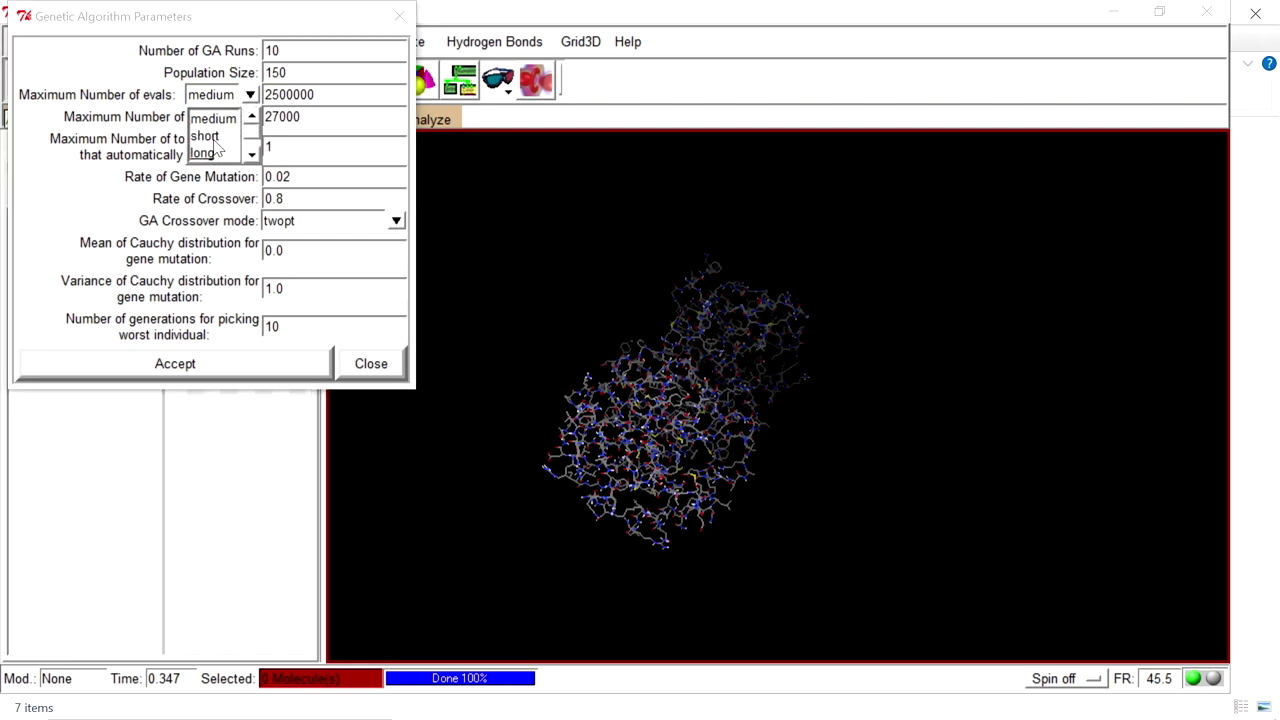
pyautogui.click(250, 97)
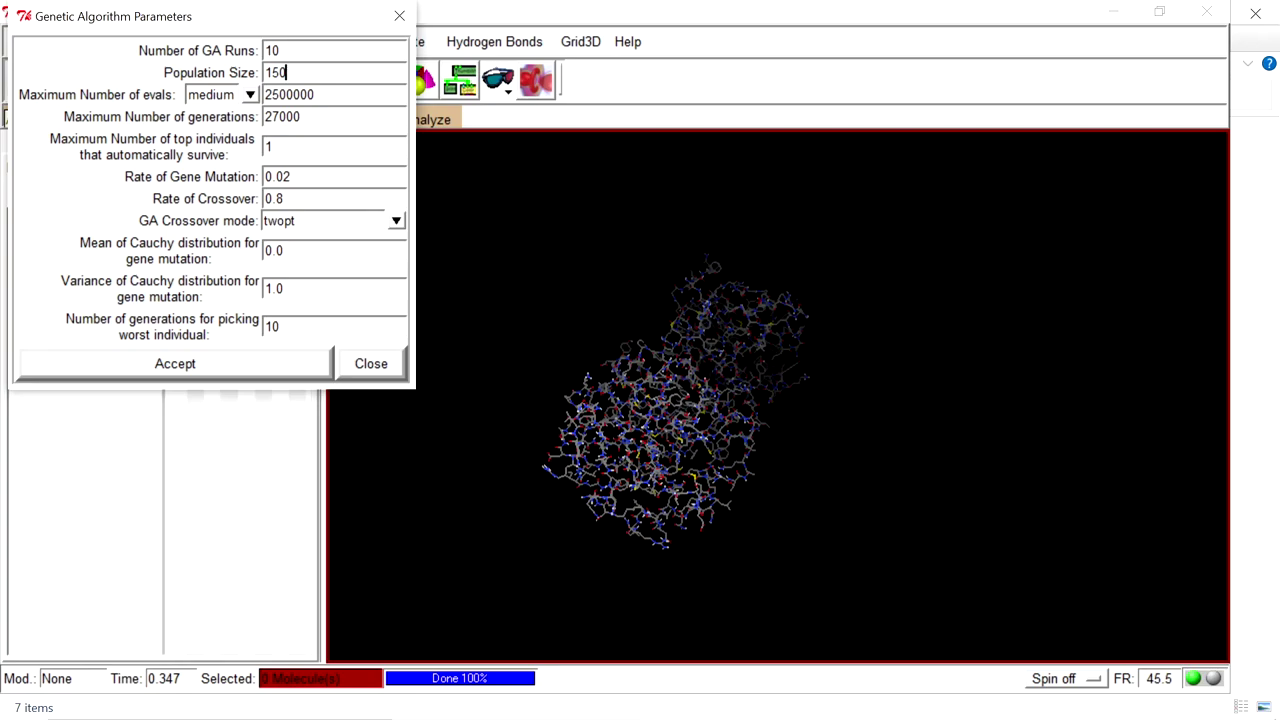
pyautogui.click(300, 117)
pyautogui.click(235, 371)
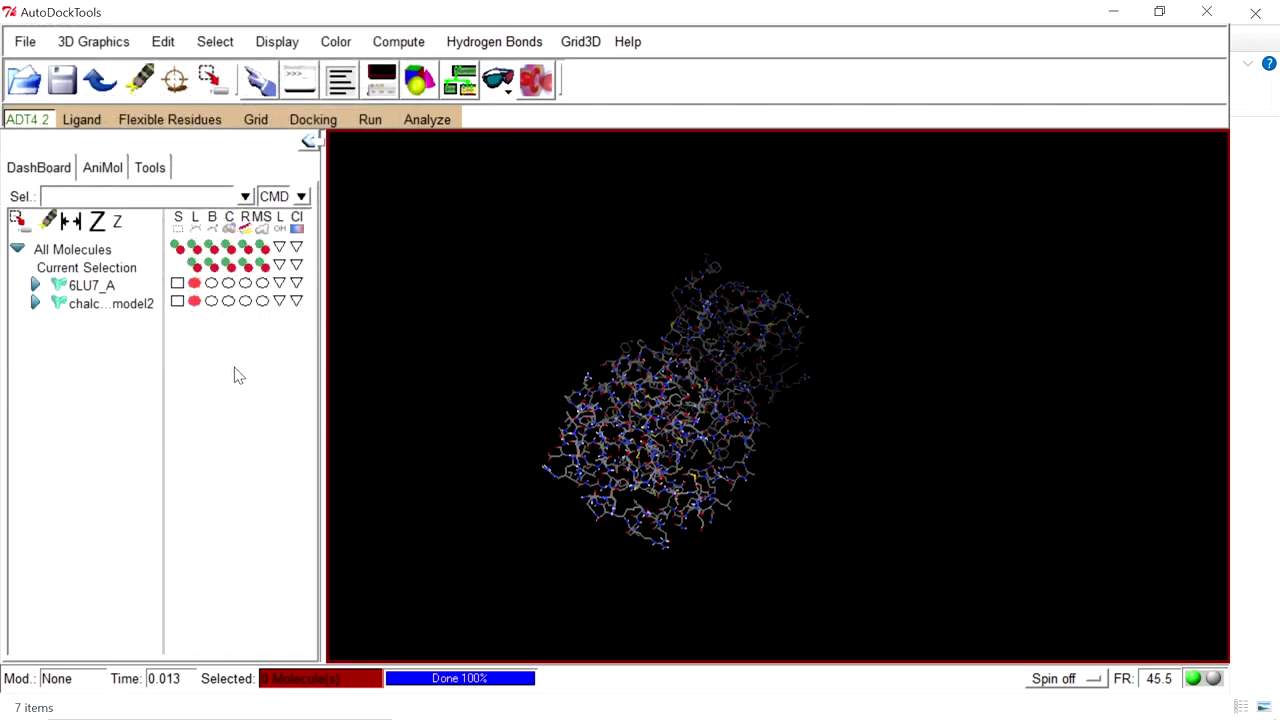
# Step: Accept the docking run options with defaults for the random number generator, energy, step size and output format parameters
pyautogui.click(324, 121)
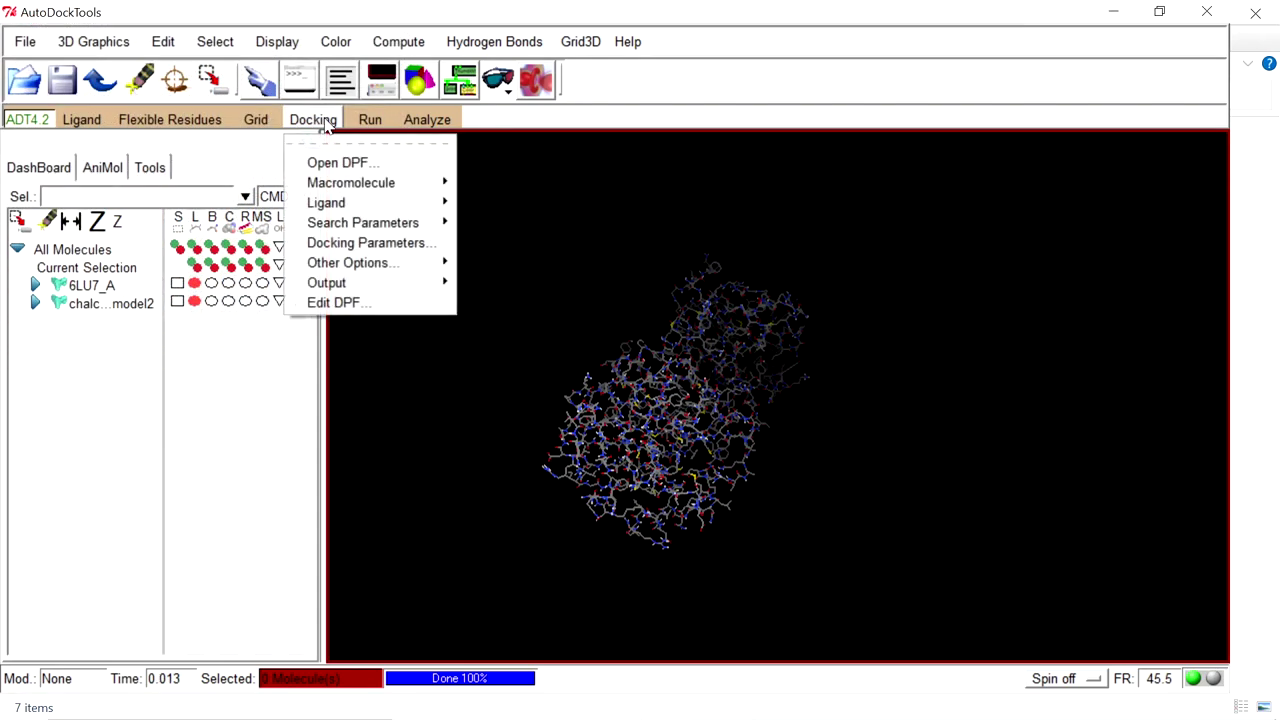
pyautogui.click(375, 244)
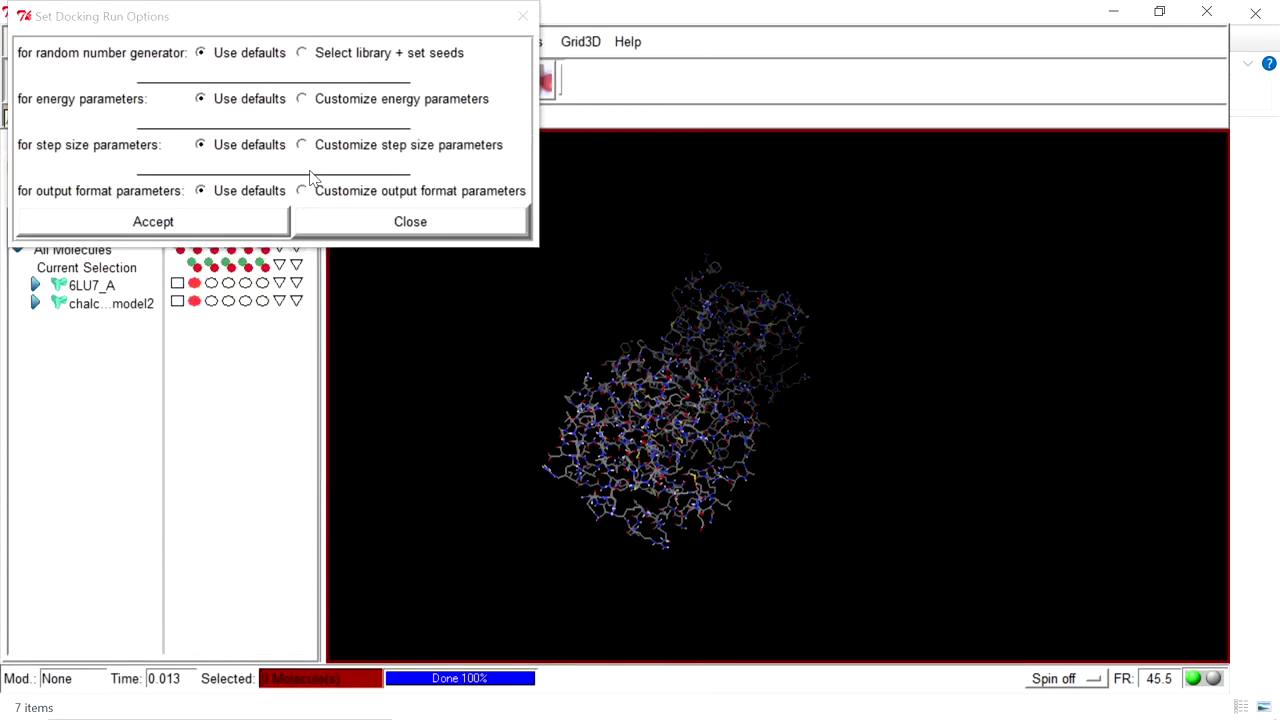
pyautogui.click(302, 53)
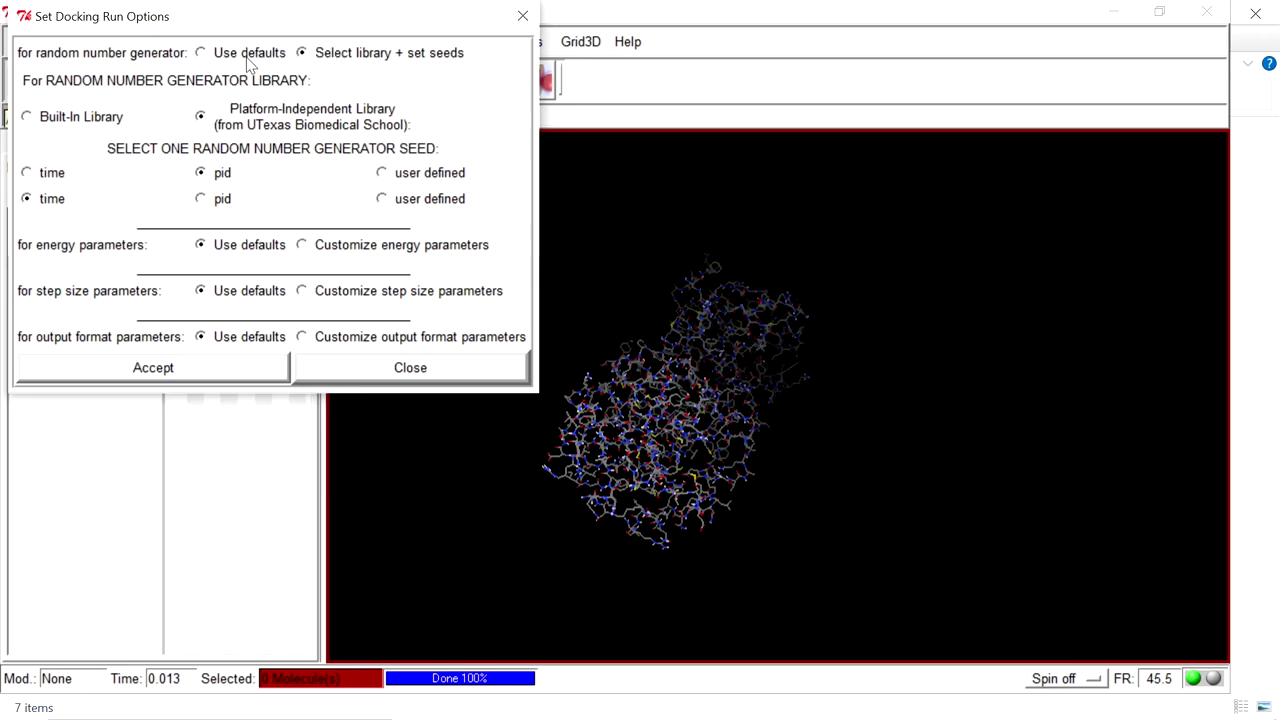
pyautogui.click(202, 53)
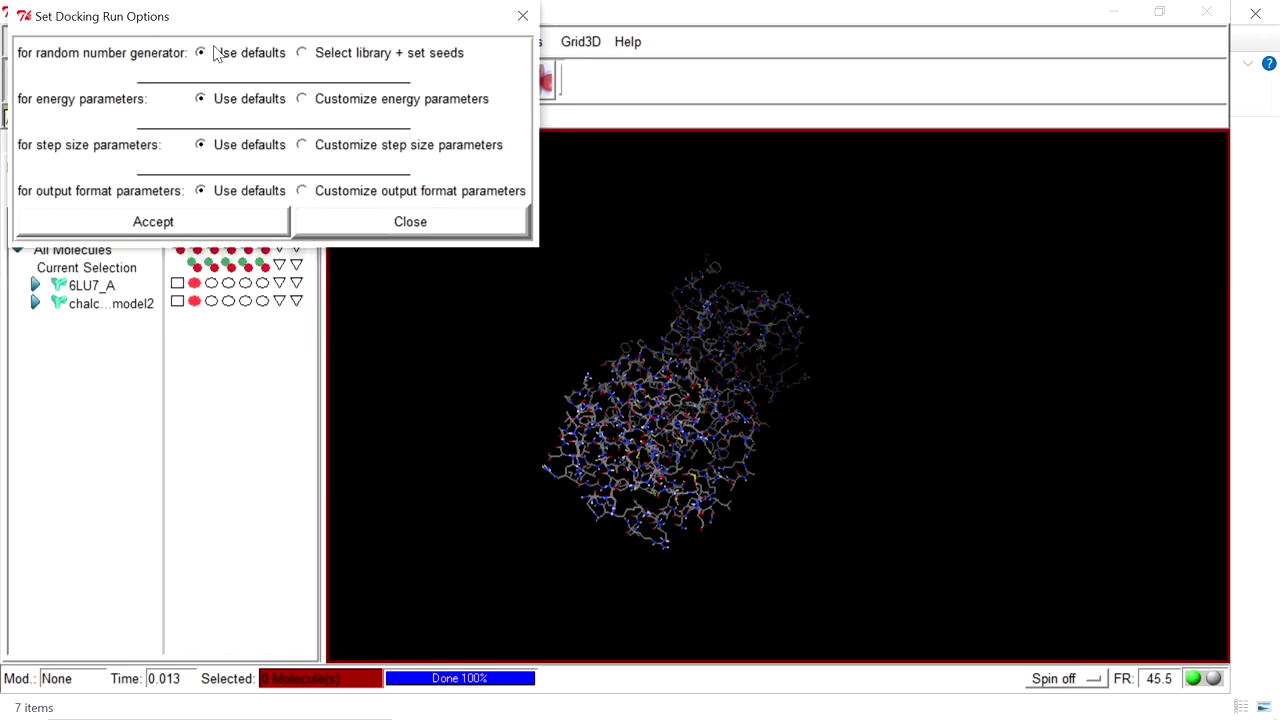
pyautogui.click(238, 218)
# Step: Save the Lamarckian GA (4.2) docking parameters as a DPF file in the 6LU7_with_N3 folder
pyautogui.click(313, 122)
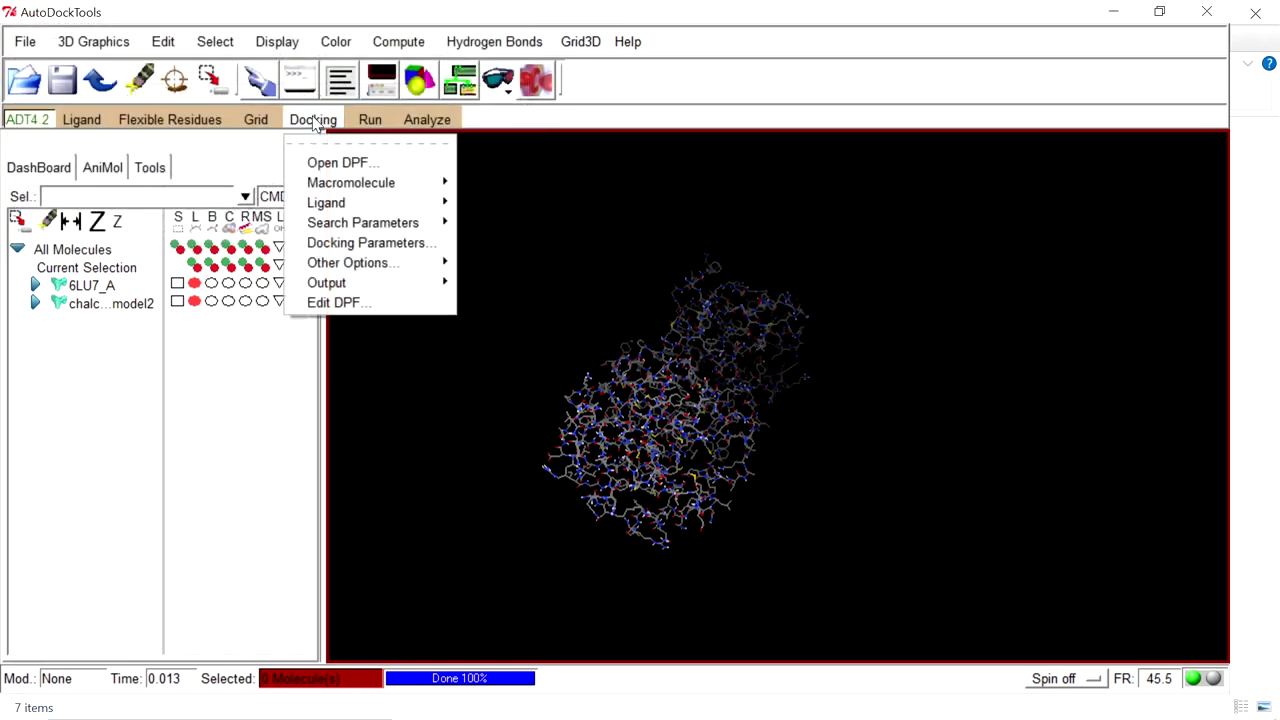
pyautogui.moveTo(393, 273)
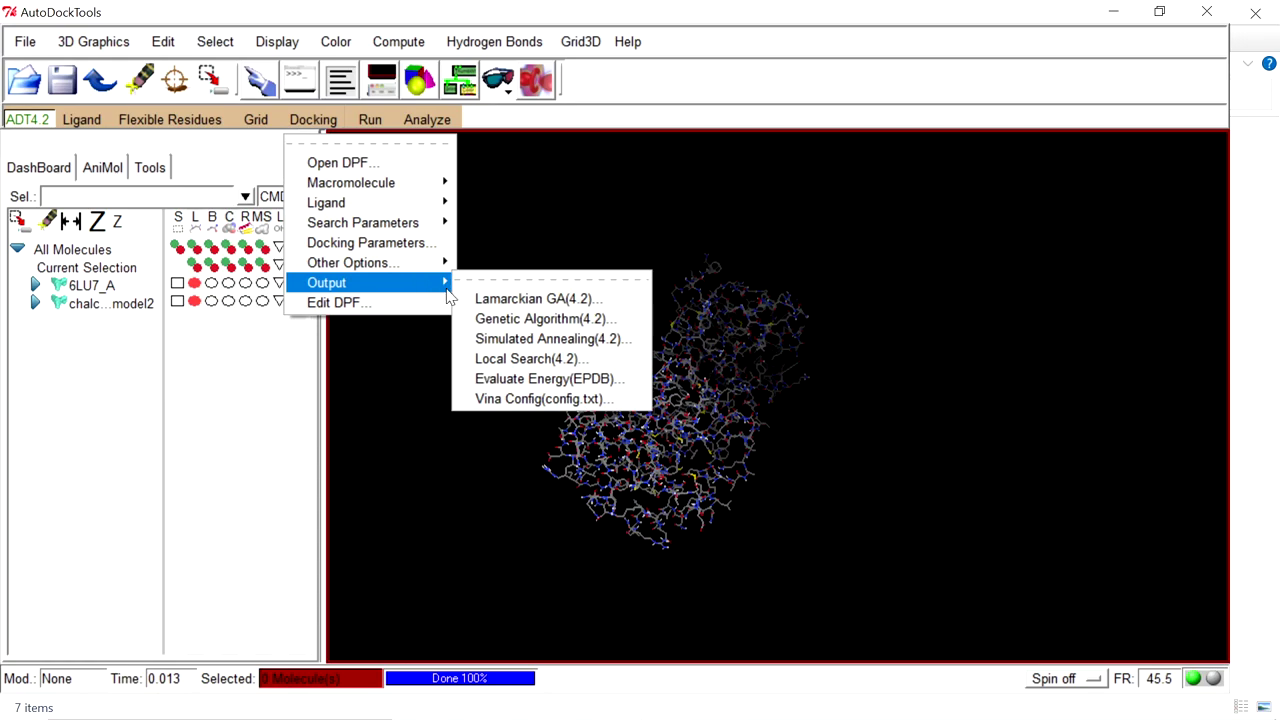
pyautogui.click(606, 302)
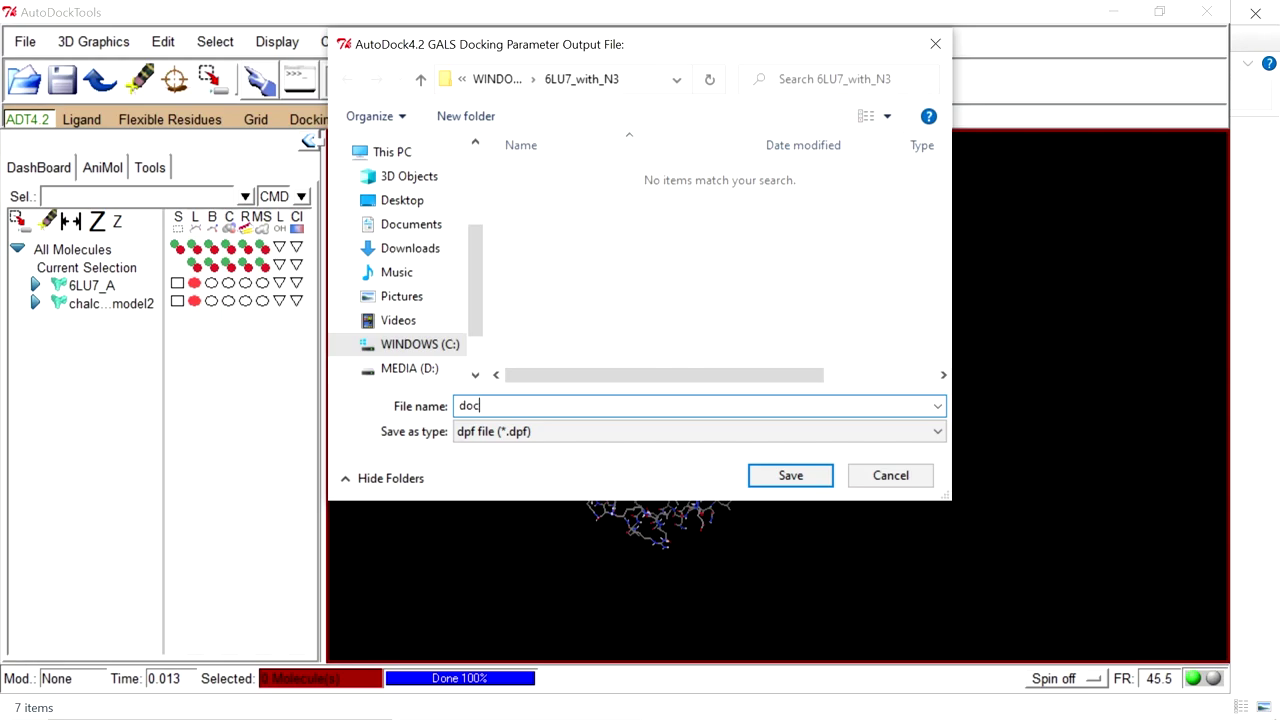
pyautogui.press('Return')
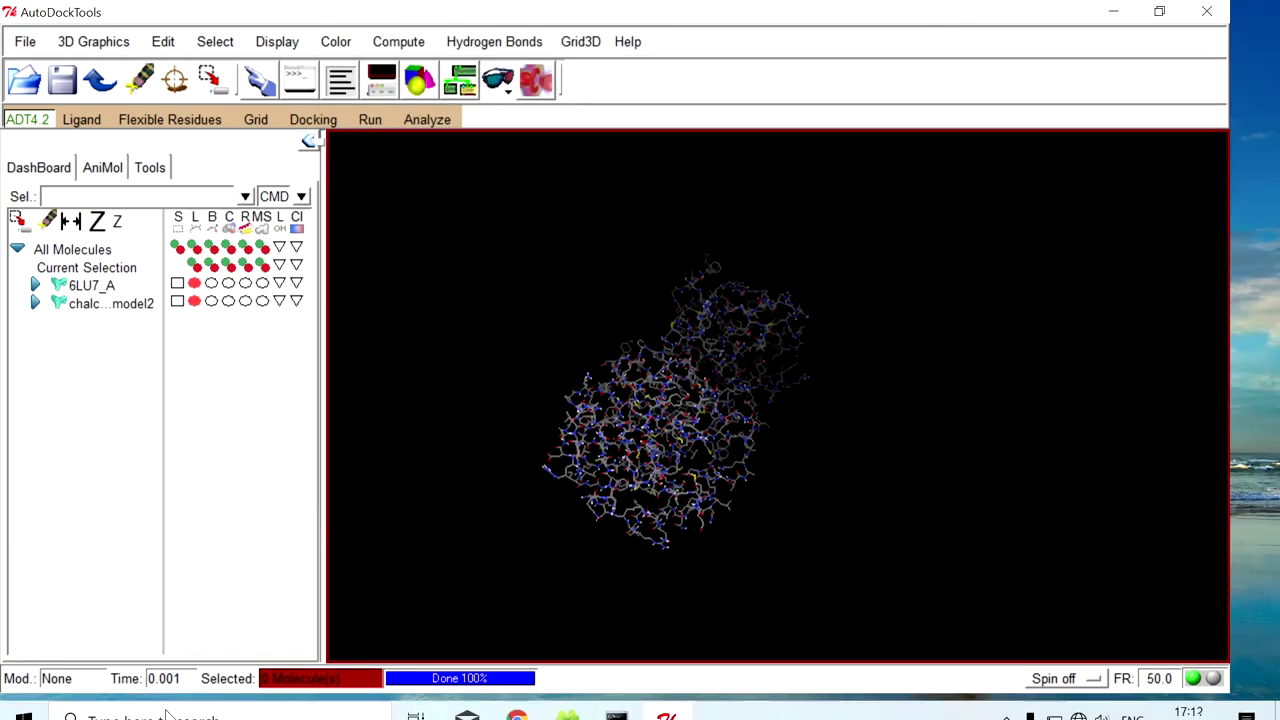
# Step: Switch to File Explorer and check the saved dock.dpf and grid.gpf files in the 6LU7_with_N3 folder
pyautogui.click(567, 700)
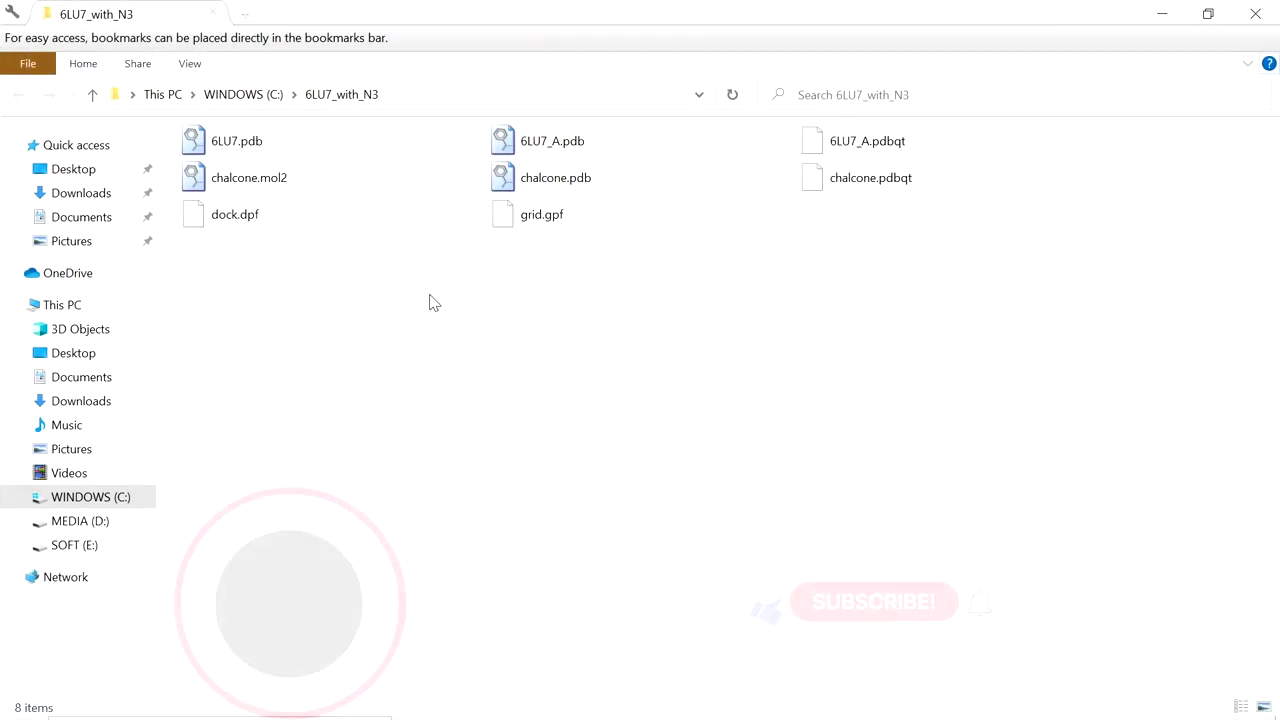
pyautogui.click(290, 220)
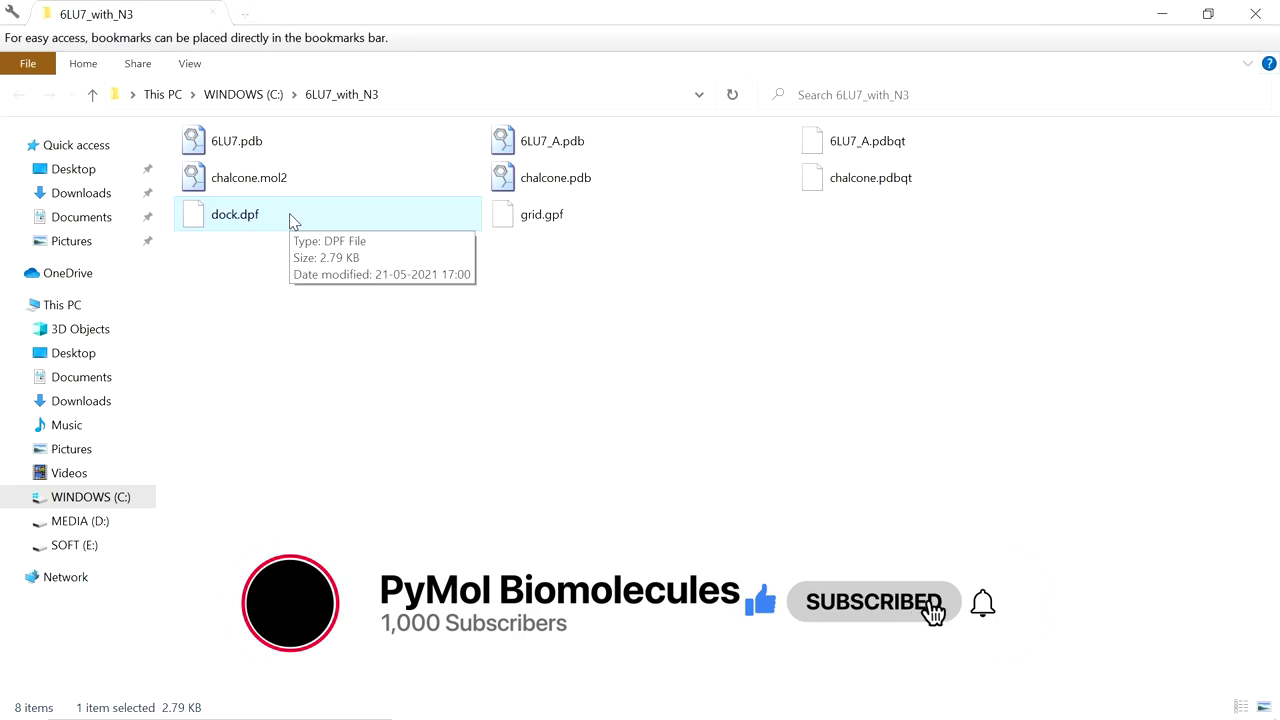
pyautogui.click(538, 212)
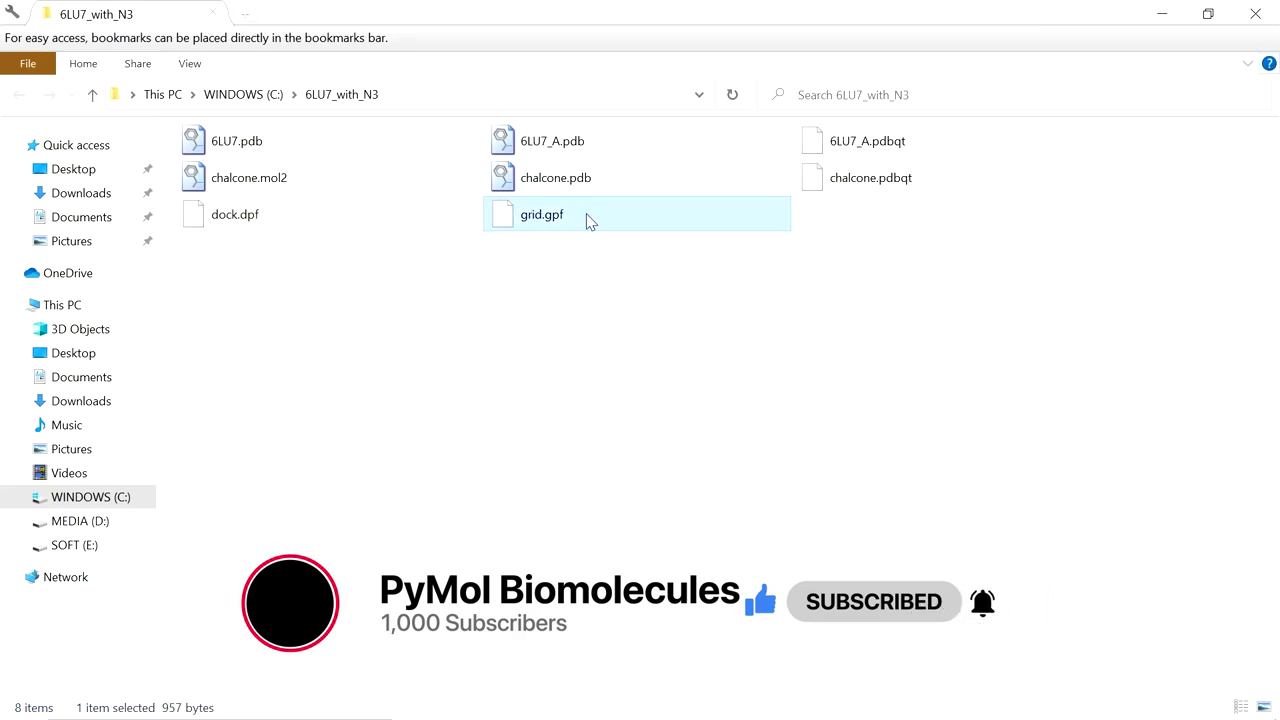
pyautogui.click(791, 321)
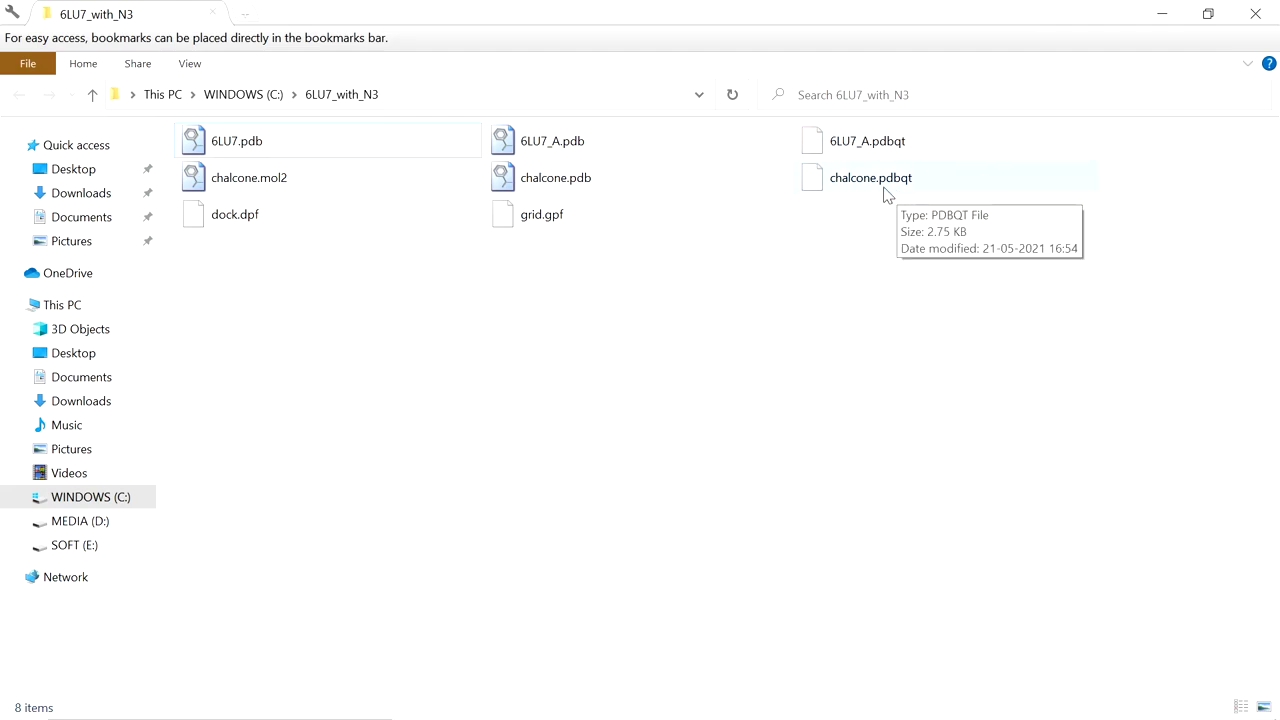
# Step: Switch back to AutoDockTools and set up an AutoGrid run with grid.gpf from the 6LU7_with_N3 folder as the parameter file
pyautogui.moveTo(590, 715)
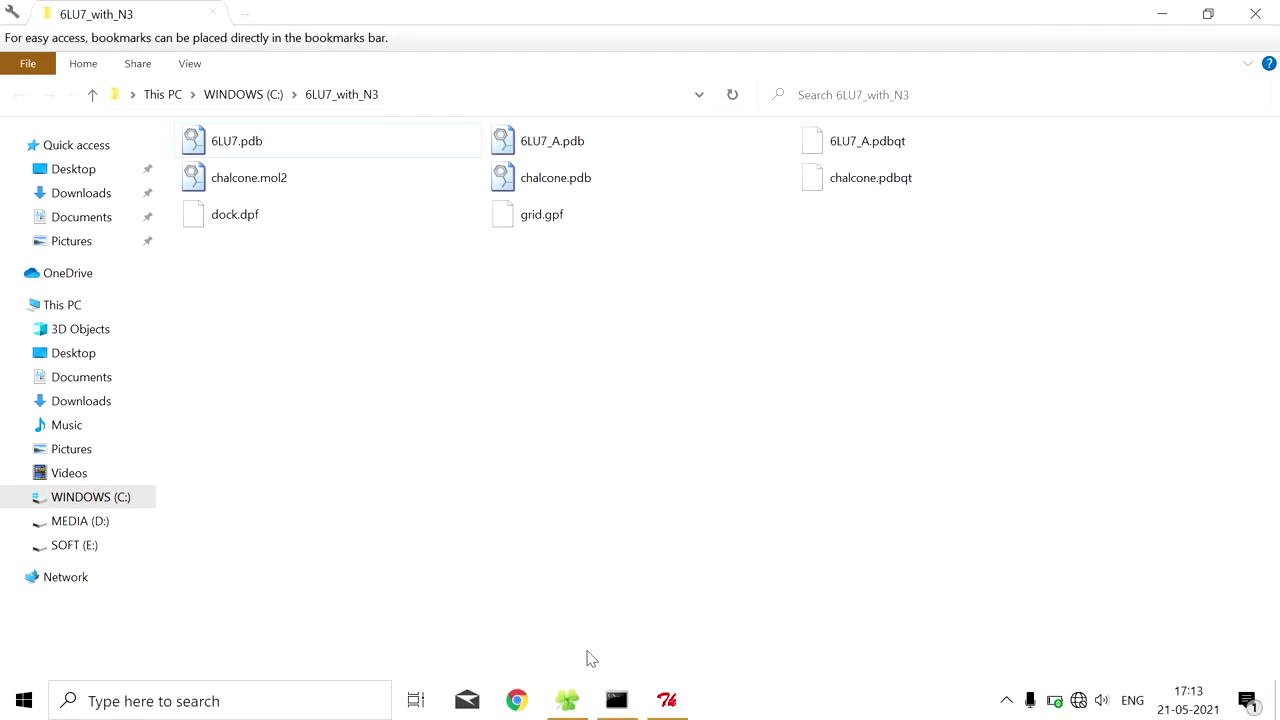
pyautogui.click(662, 702)
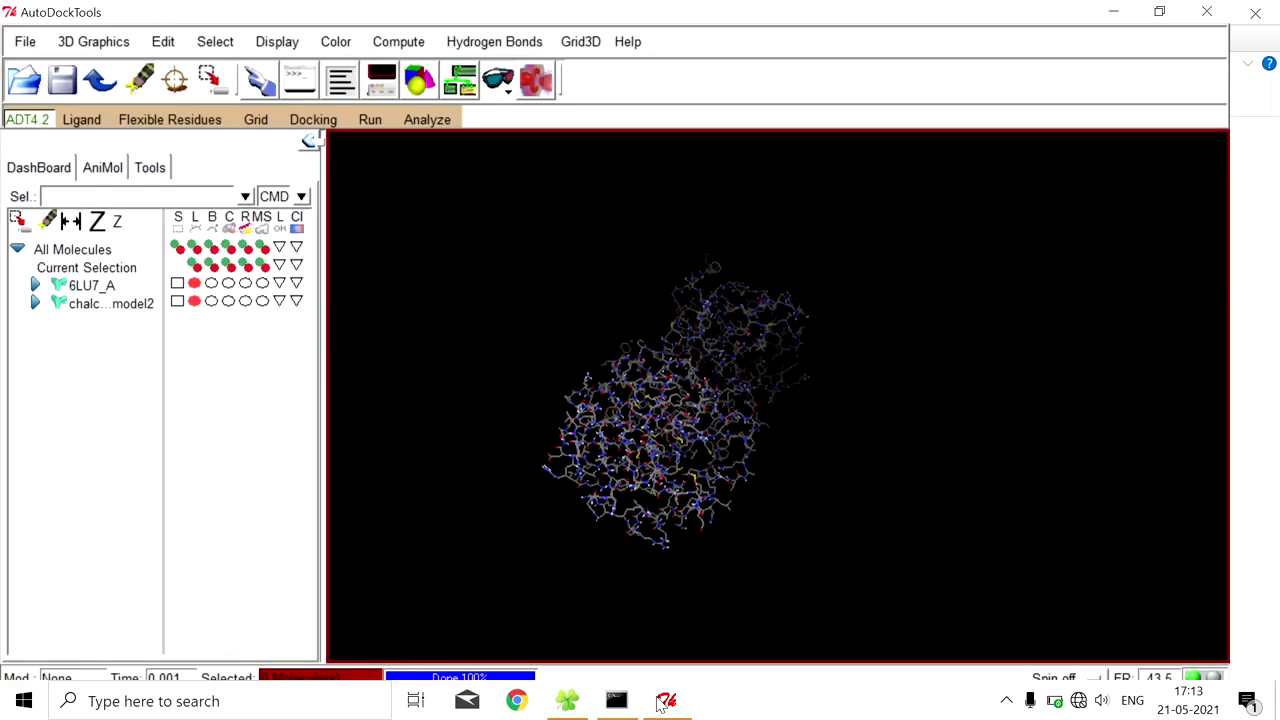
pyautogui.click(369, 121)
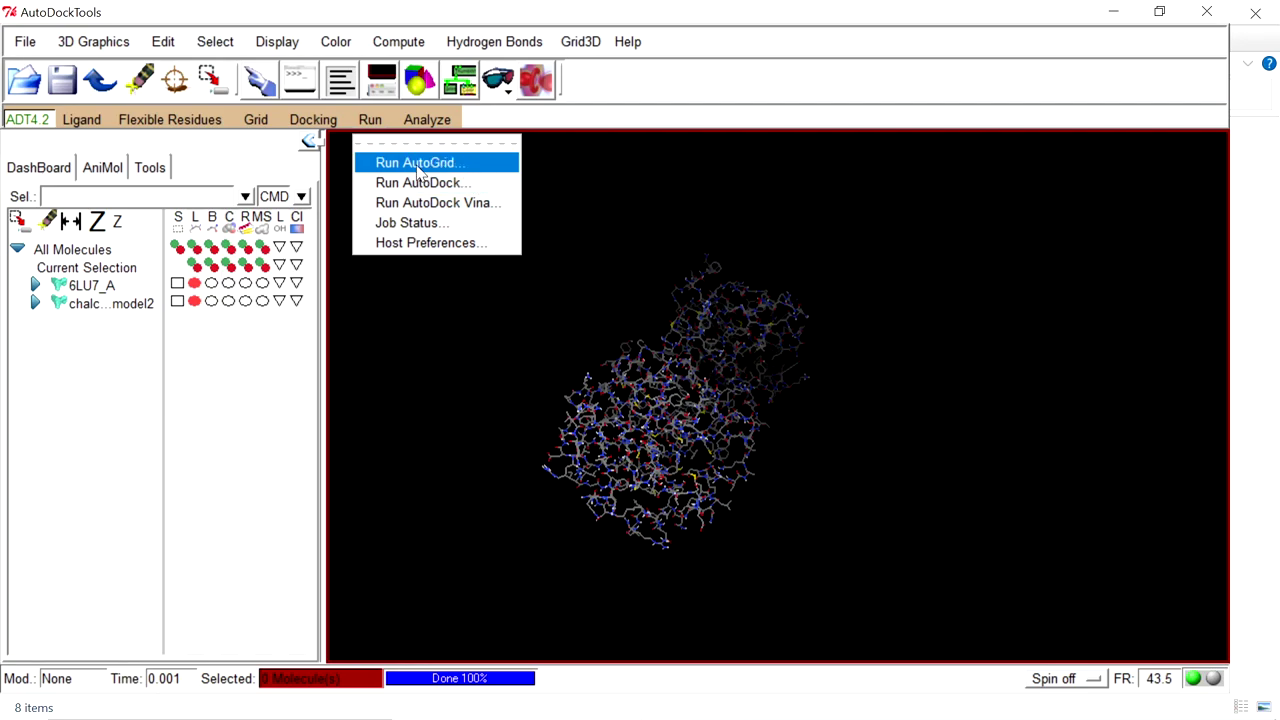
pyautogui.click(453, 165)
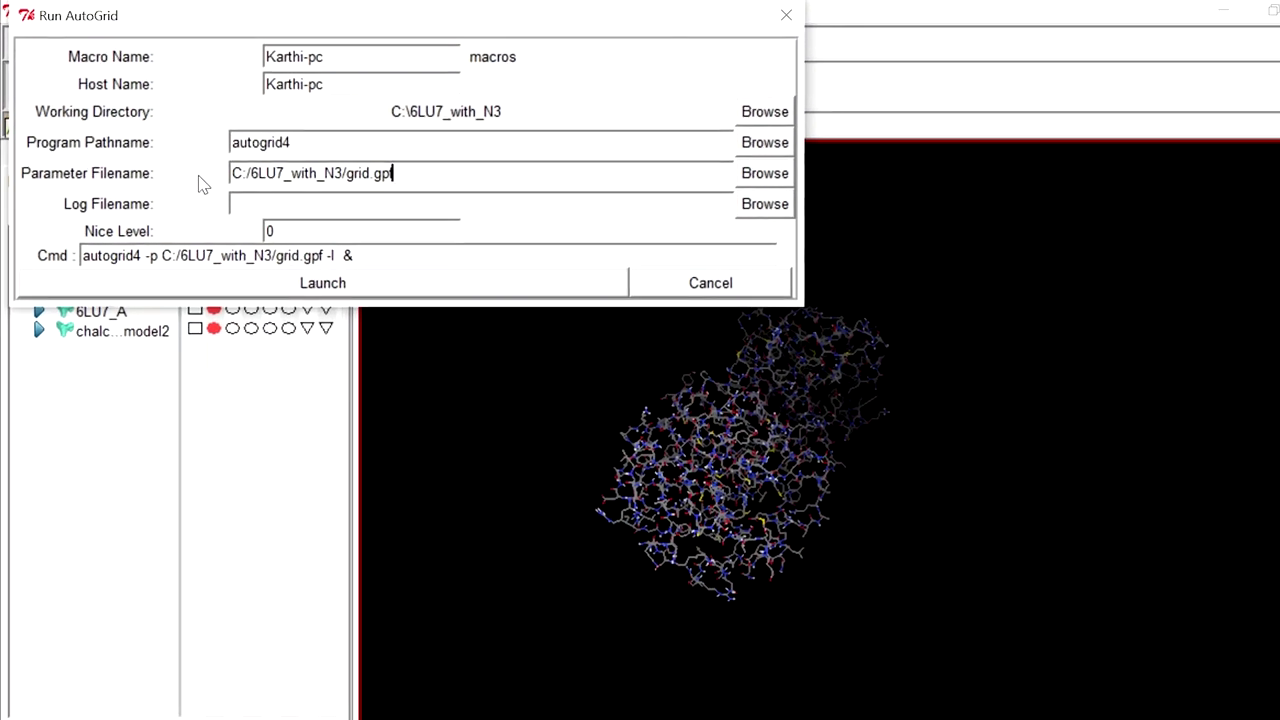
pyautogui.click(765, 174)
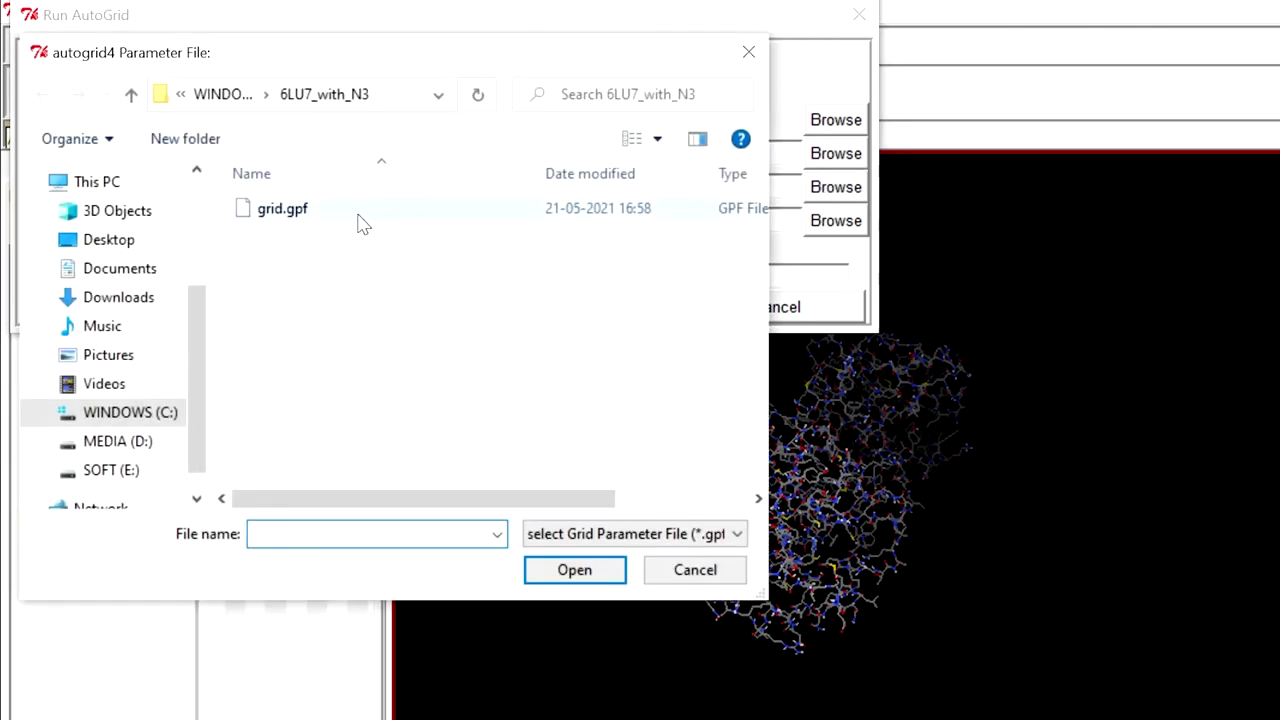
pyautogui.click(358, 216)
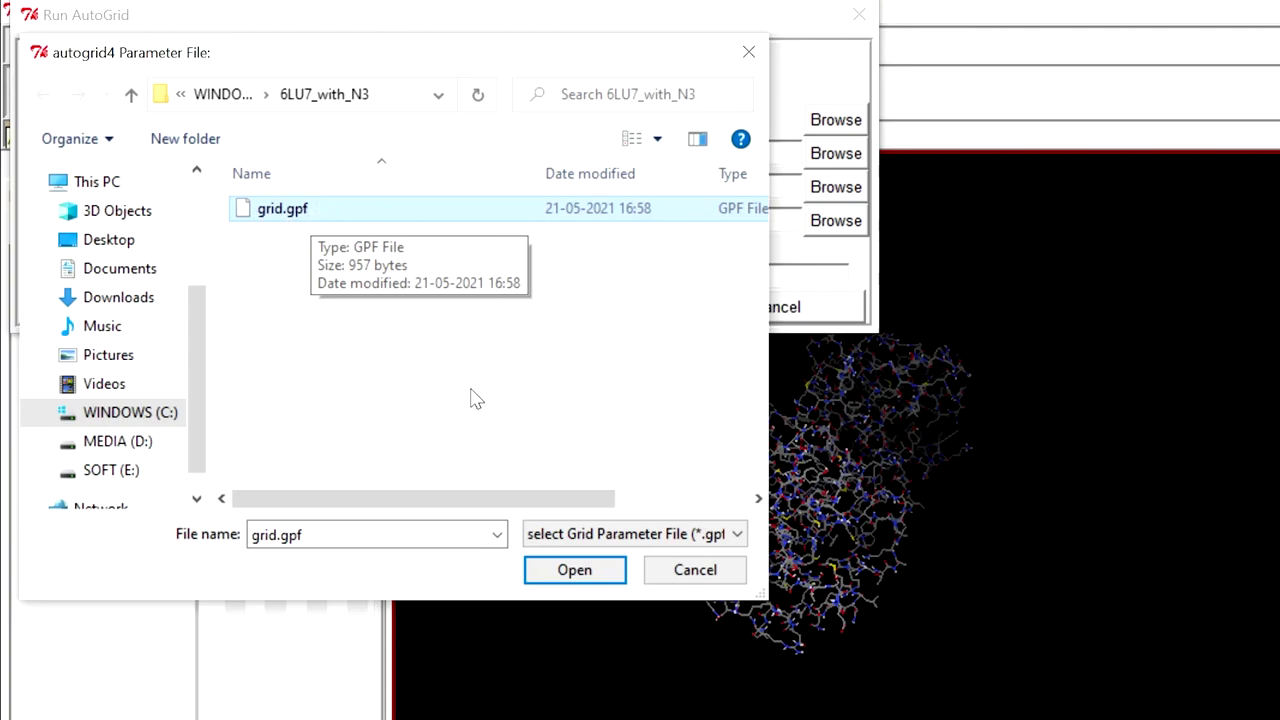
pyautogui.click(575, 569)
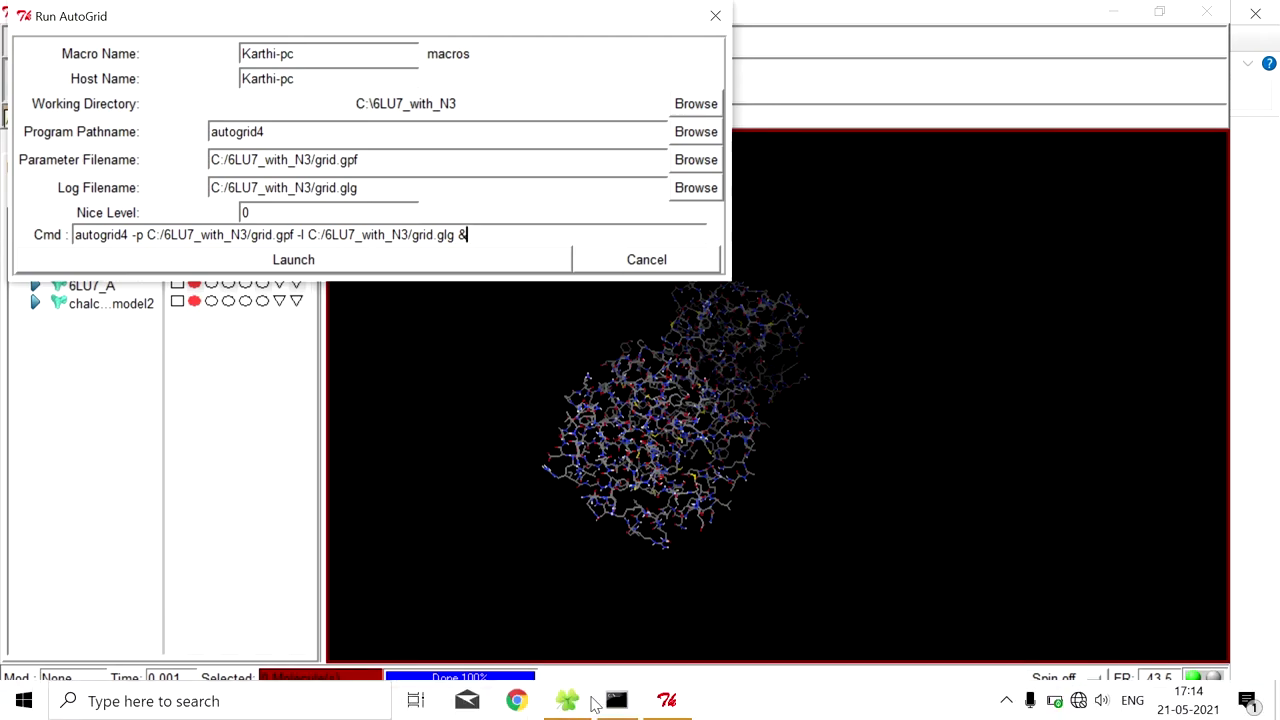
# Step: Check the AutoDockTools console window and launch the AutoGrid run
pyautogui.click(616, 700)
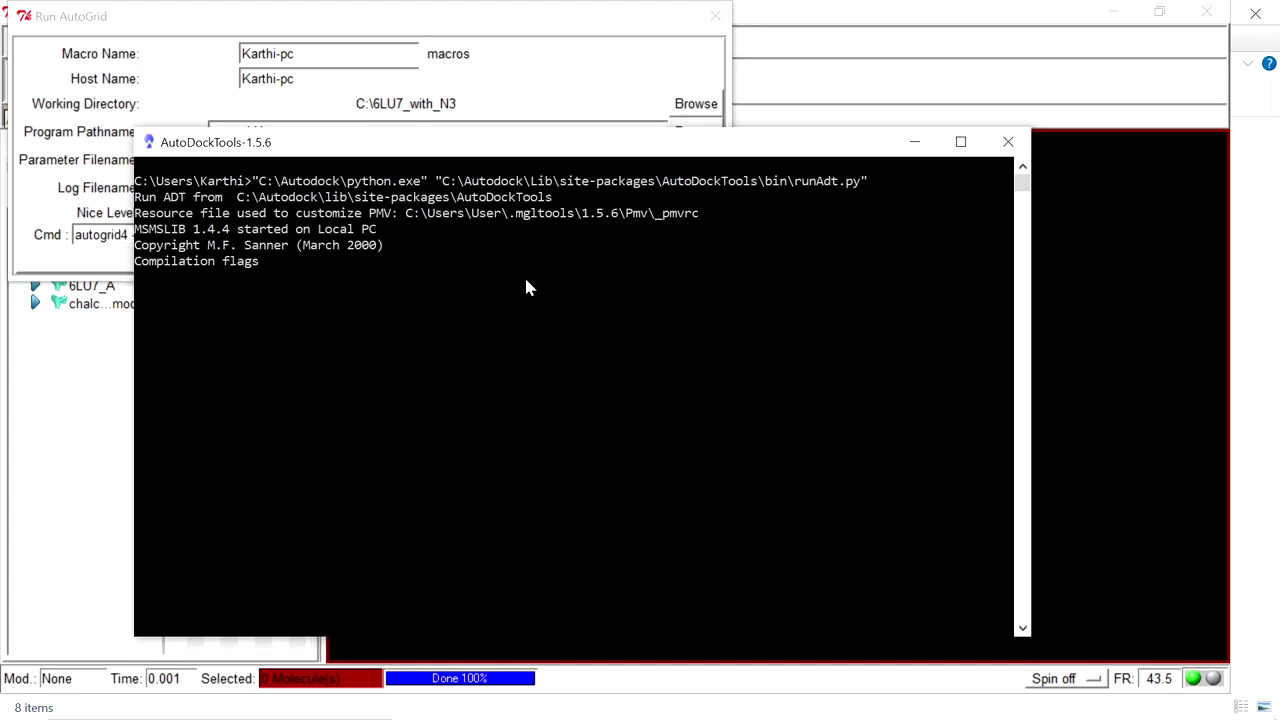
pyautogui.click(913, 144)
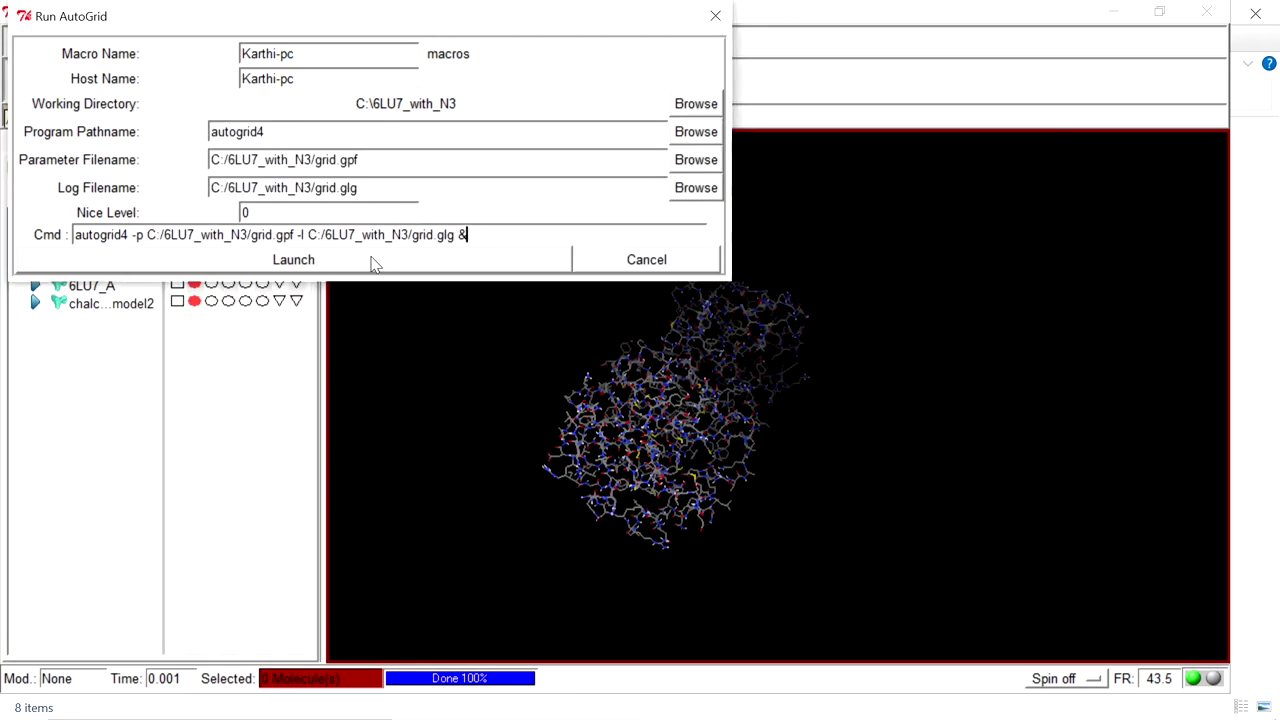
pyautogui.click(372, 262)
# Step: Monitor the AutoGrid job in the Autodock Process Manager and the console window until it ends
pyautogui.moveTo(233, 124); pyautogui.dragTo(457, 156)
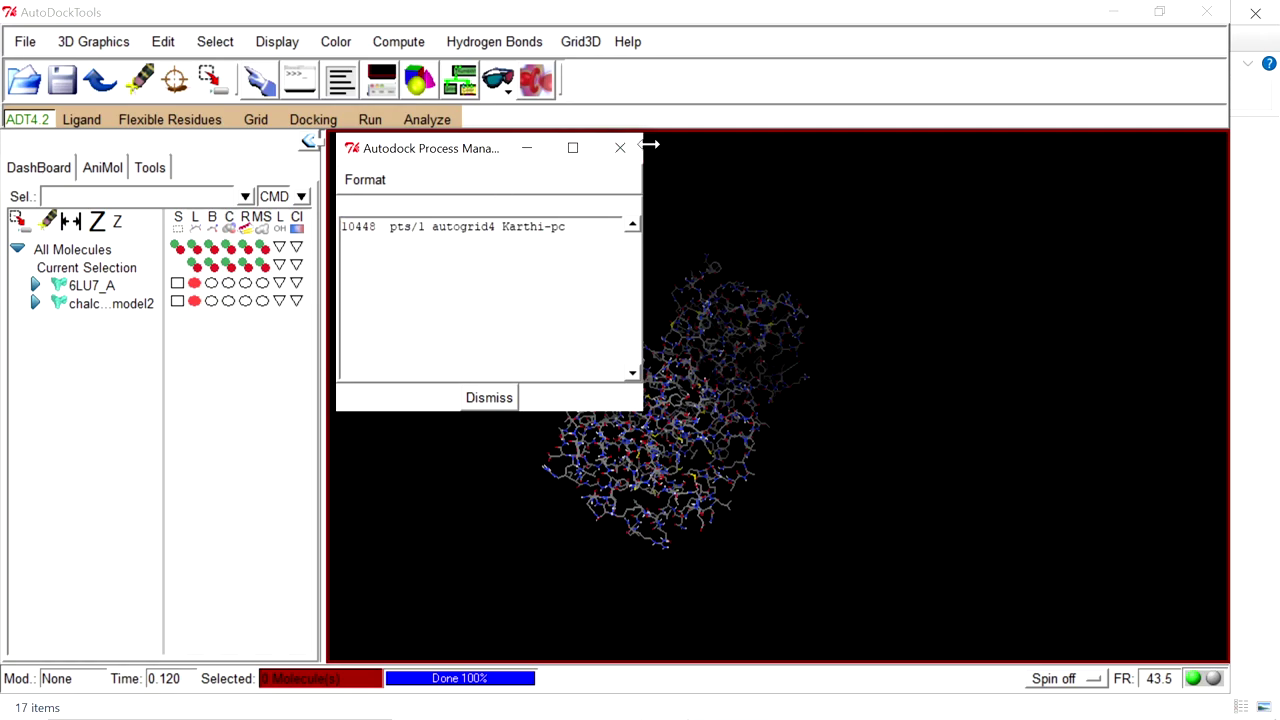
pyautogui.moveTo(644, 134); pyautogui.dragTo(709, 117)
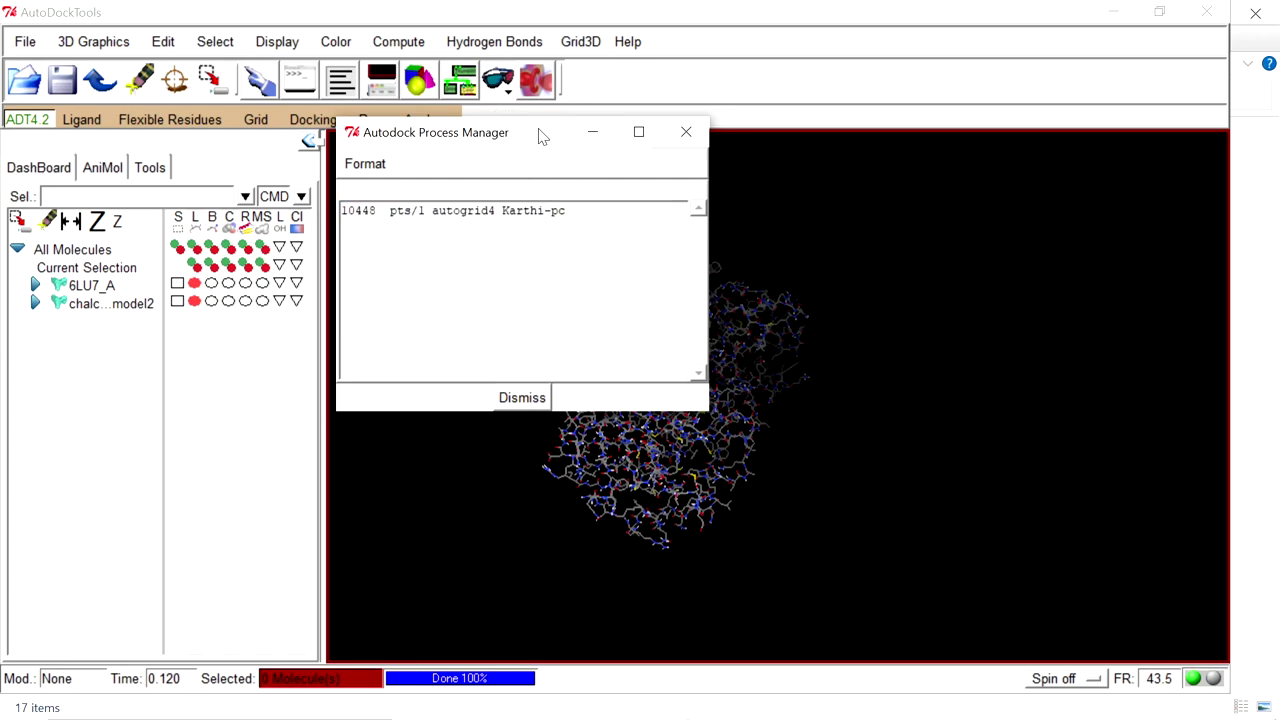
pyautogui.moveTo(600, 716)
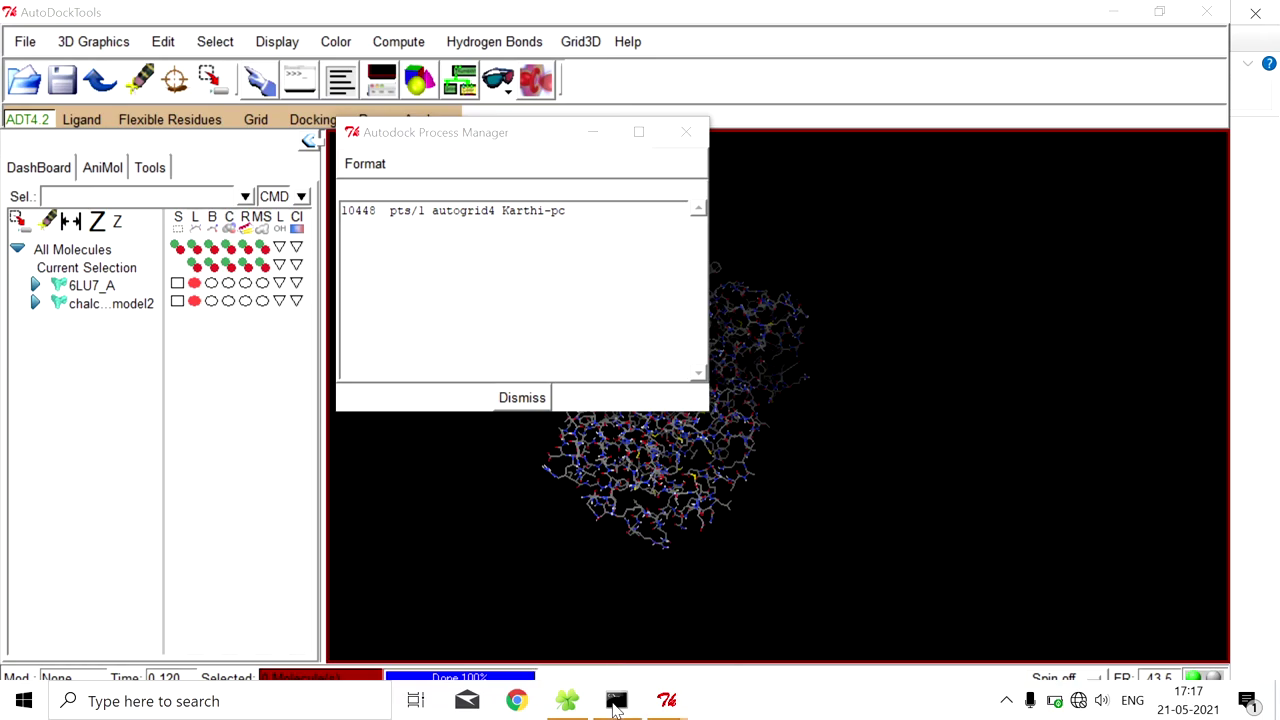
pyautogui.click(615, 706)
pyautogui.moveTo(578, 148); pyautogui.dragTo(624, 183)
pyautogui.click(955, 181)
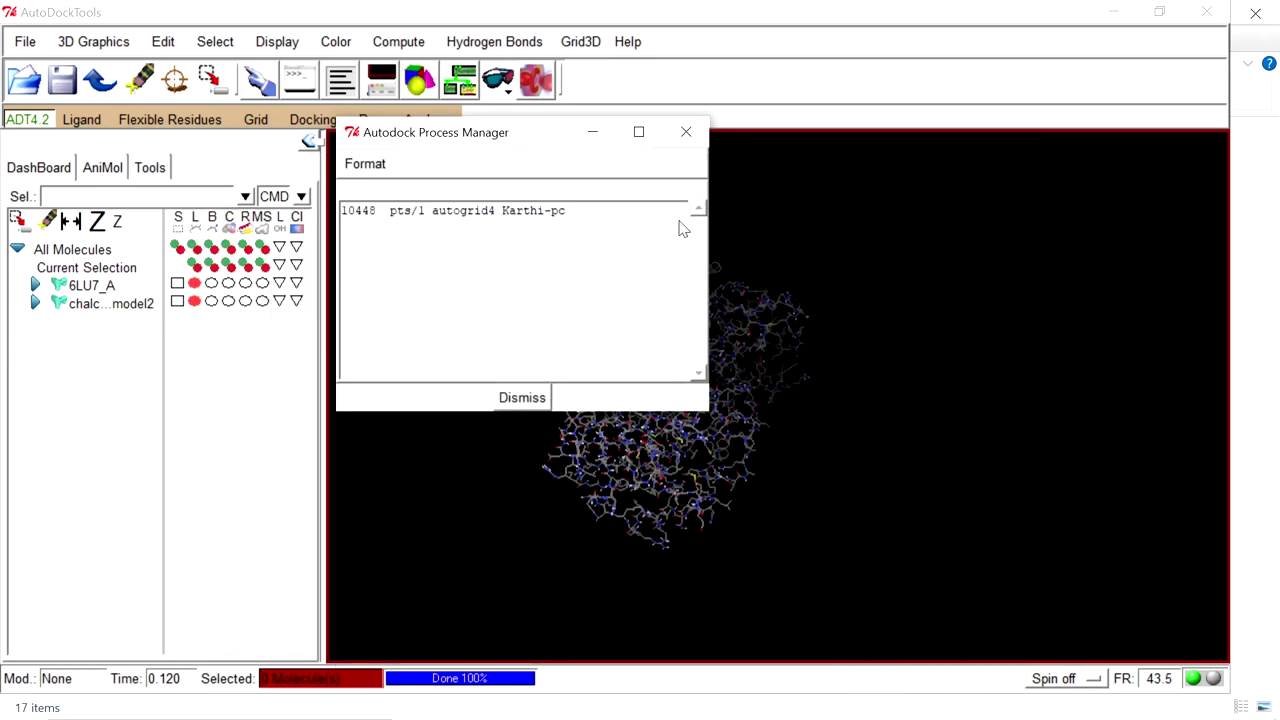
pyautogui.click(340, 421)
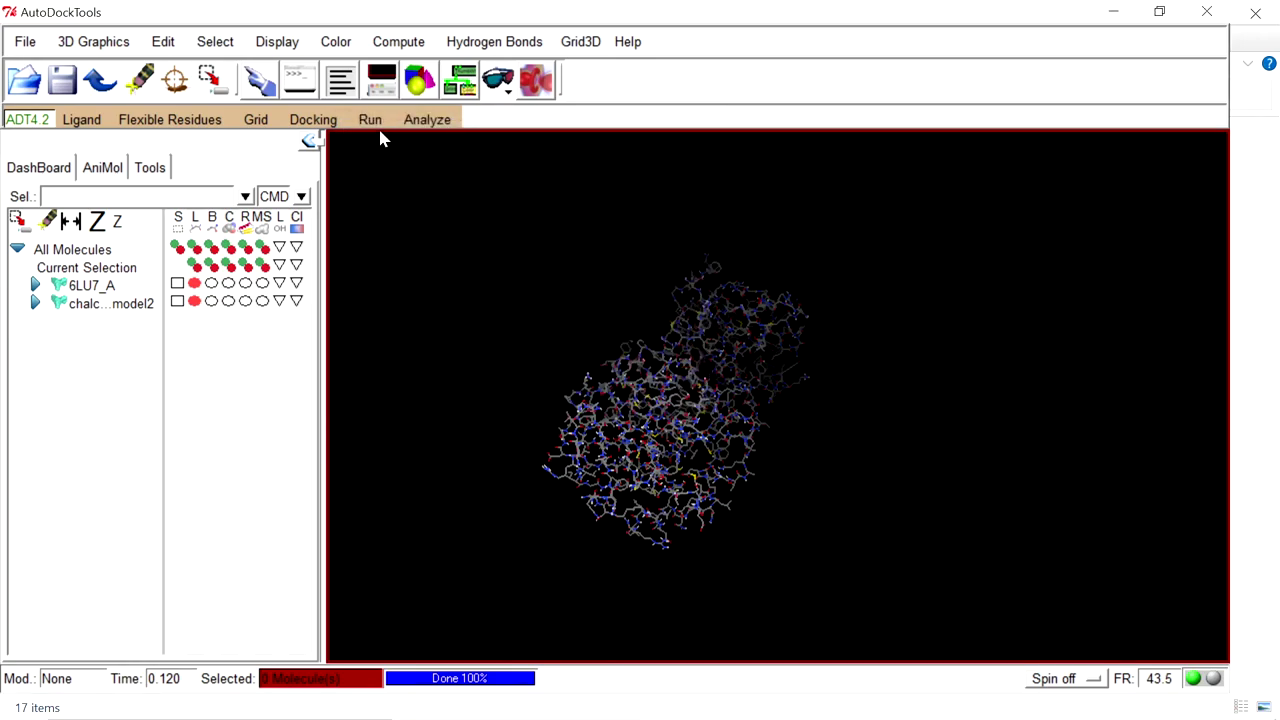
pyautogui.moveTo(684, 716)
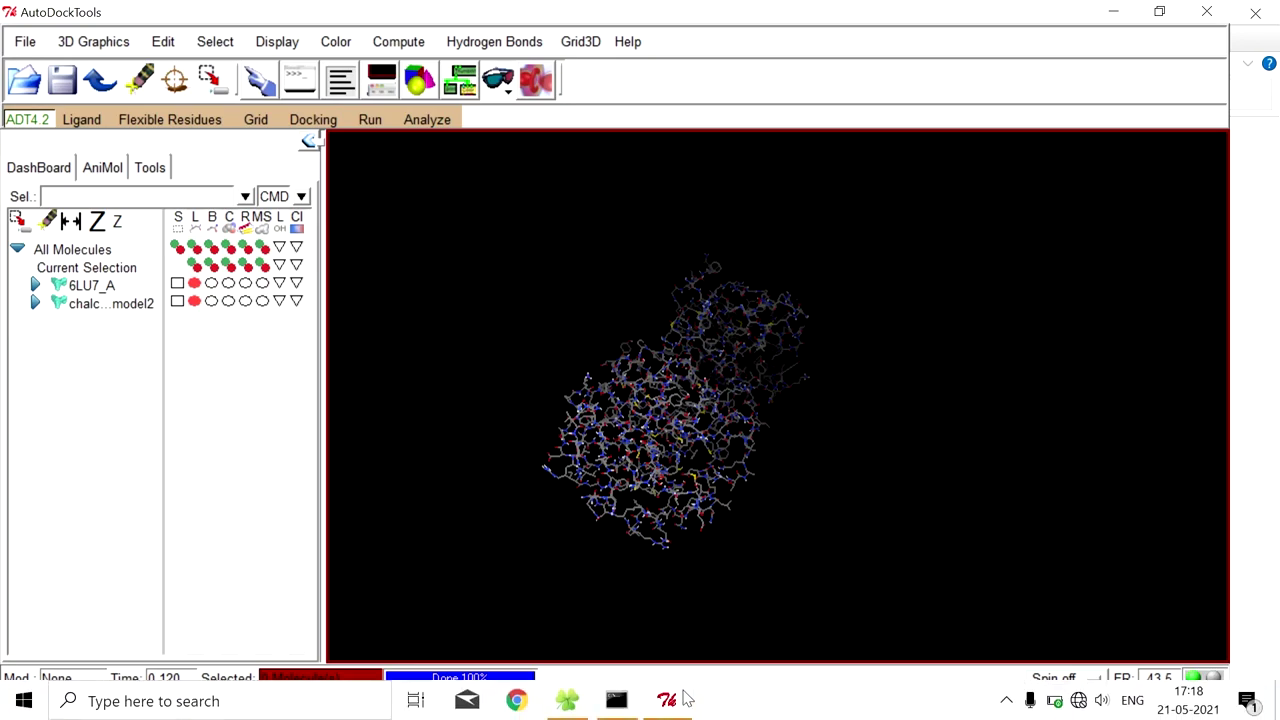
pyautogui.moveTo(630, 712)
pyautogui.click(616, 614)
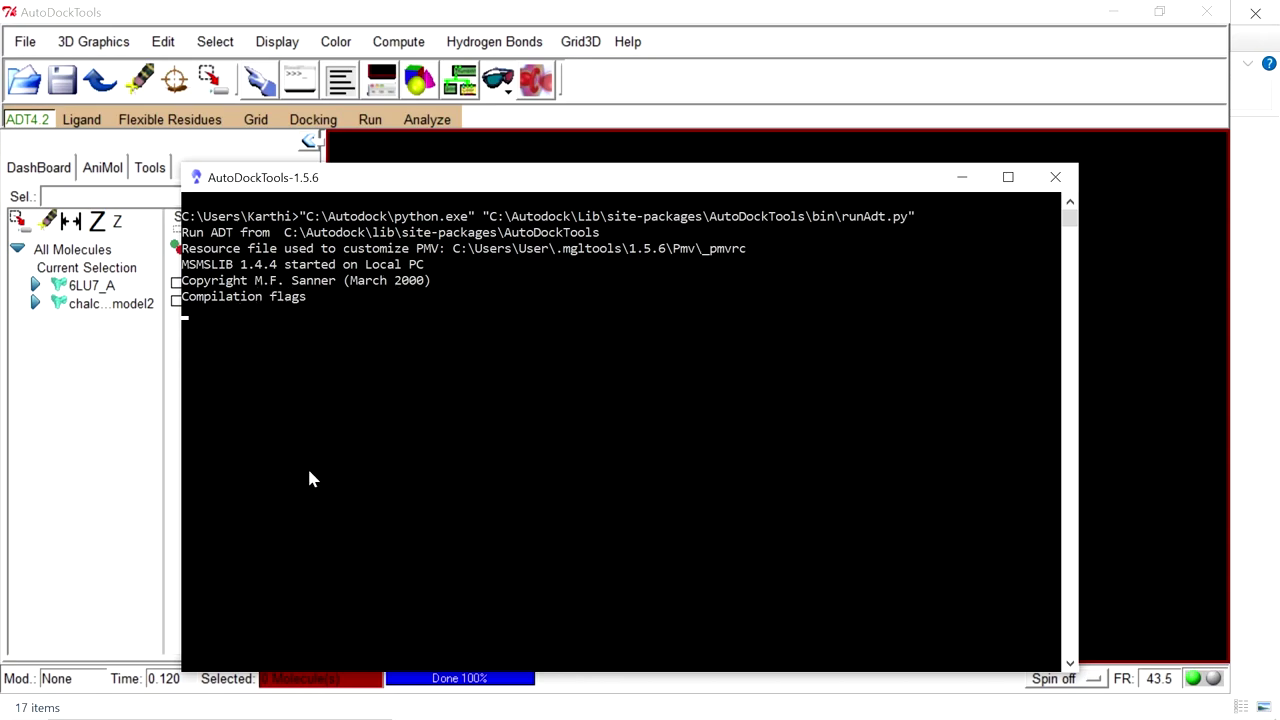
pyautogui.click(962, 180)
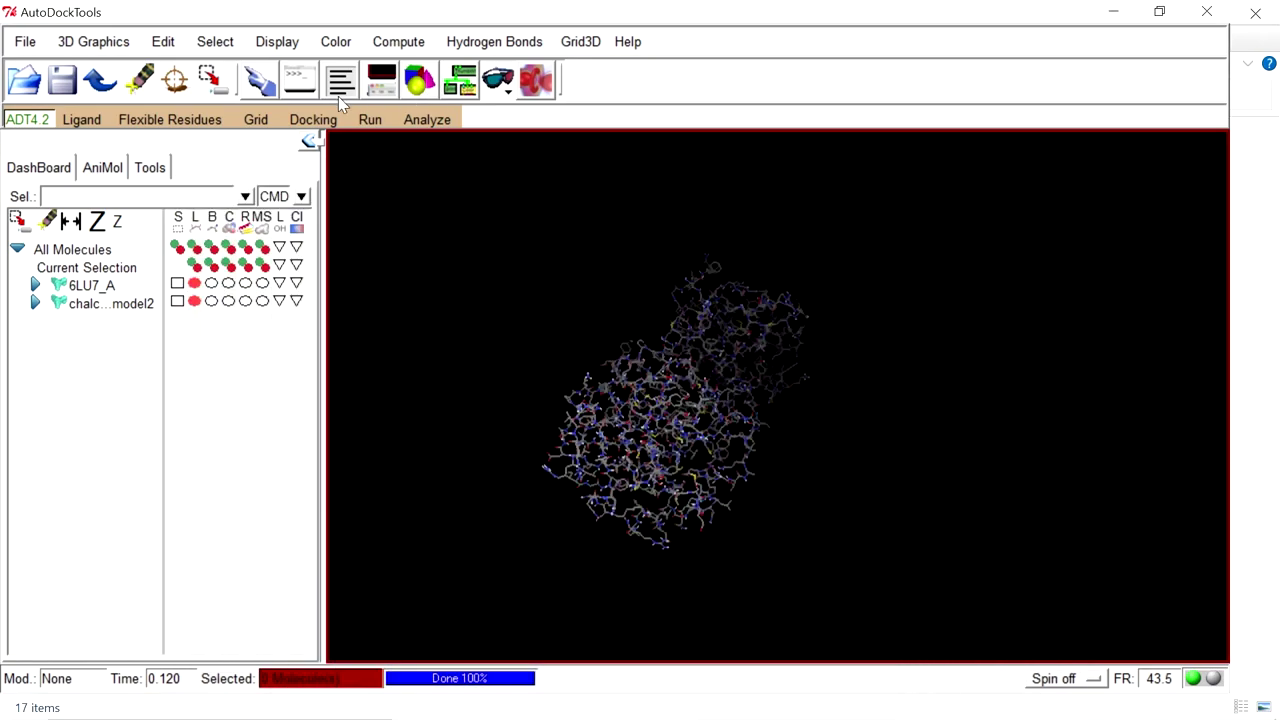
# Step: Set up an AutoDock run with dock.dpf from the 6LU7_with_N3 folder as the parameter file and dock.dlg as the log
pyautogui.click(370, 119)
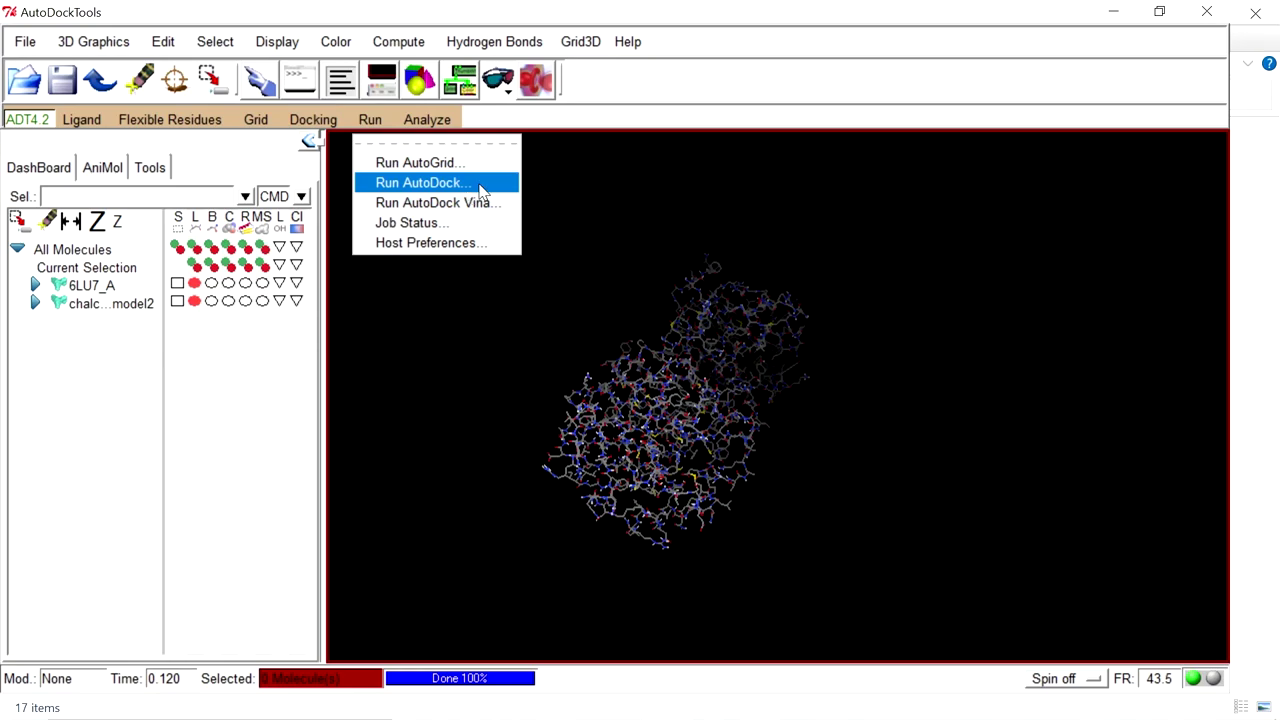
pyautogui.click(478, 184)
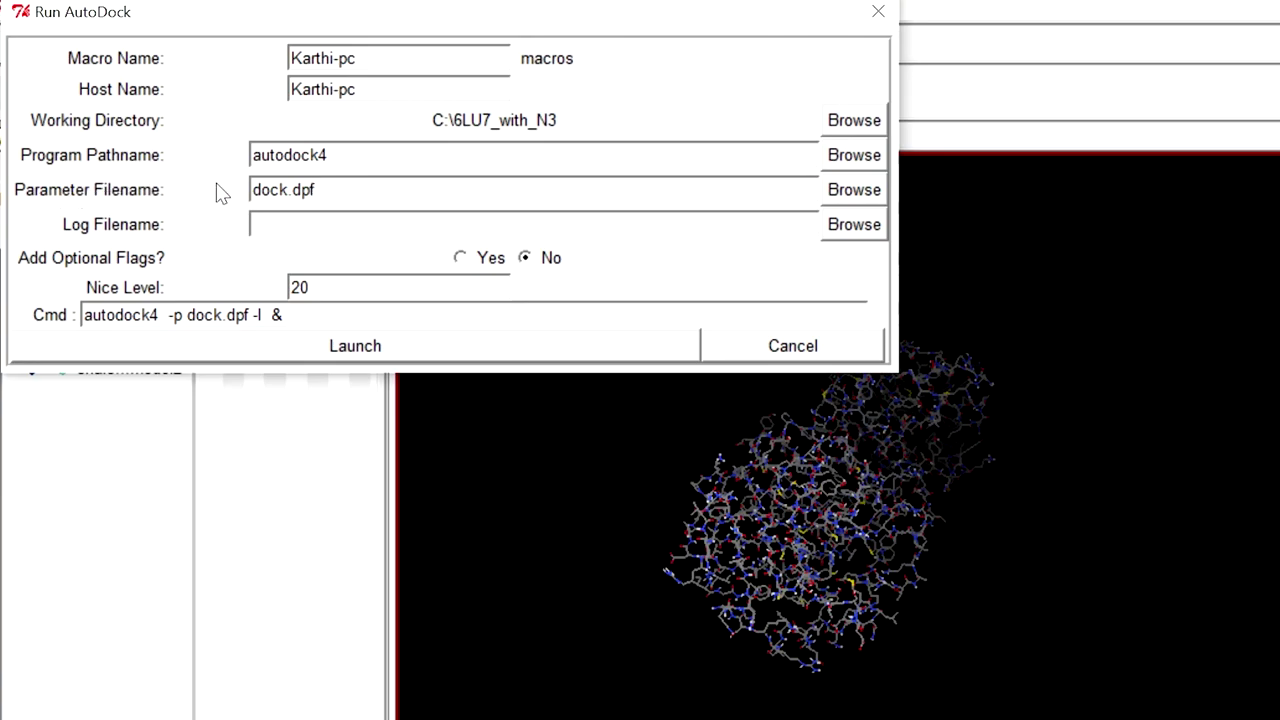
pyautogui.click(846, 189)
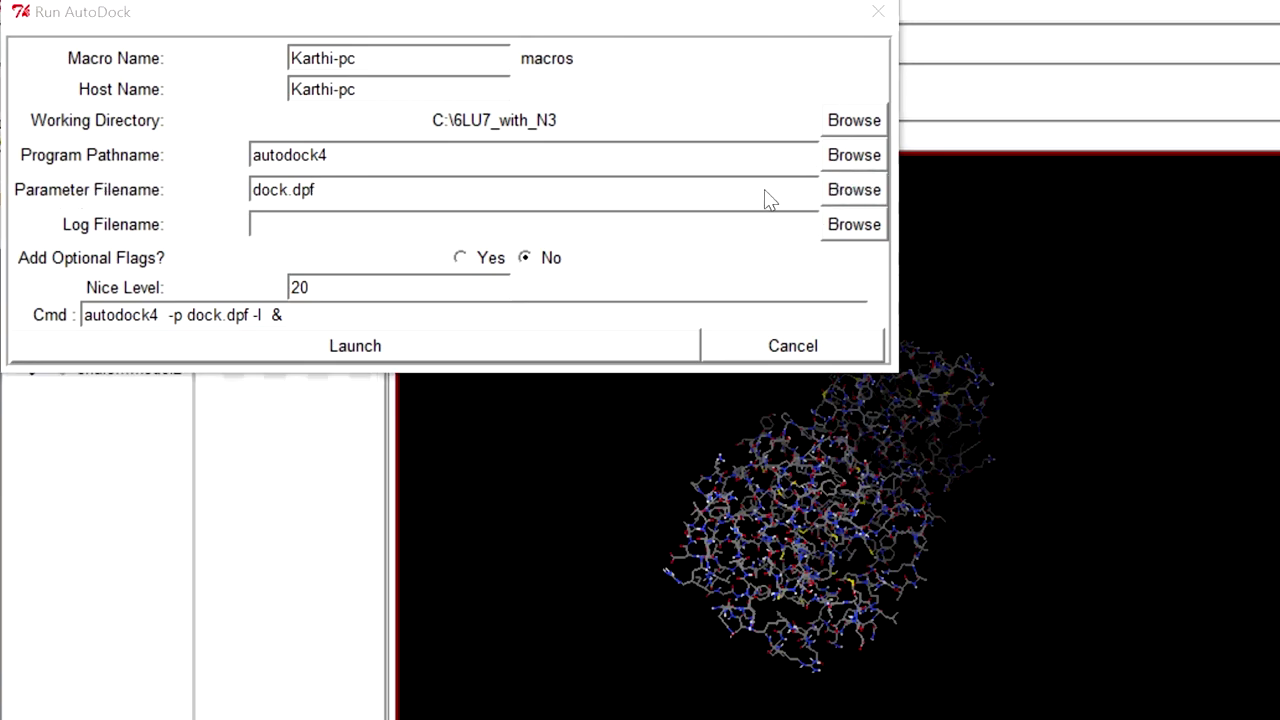
pyautogui.click(318, 216)
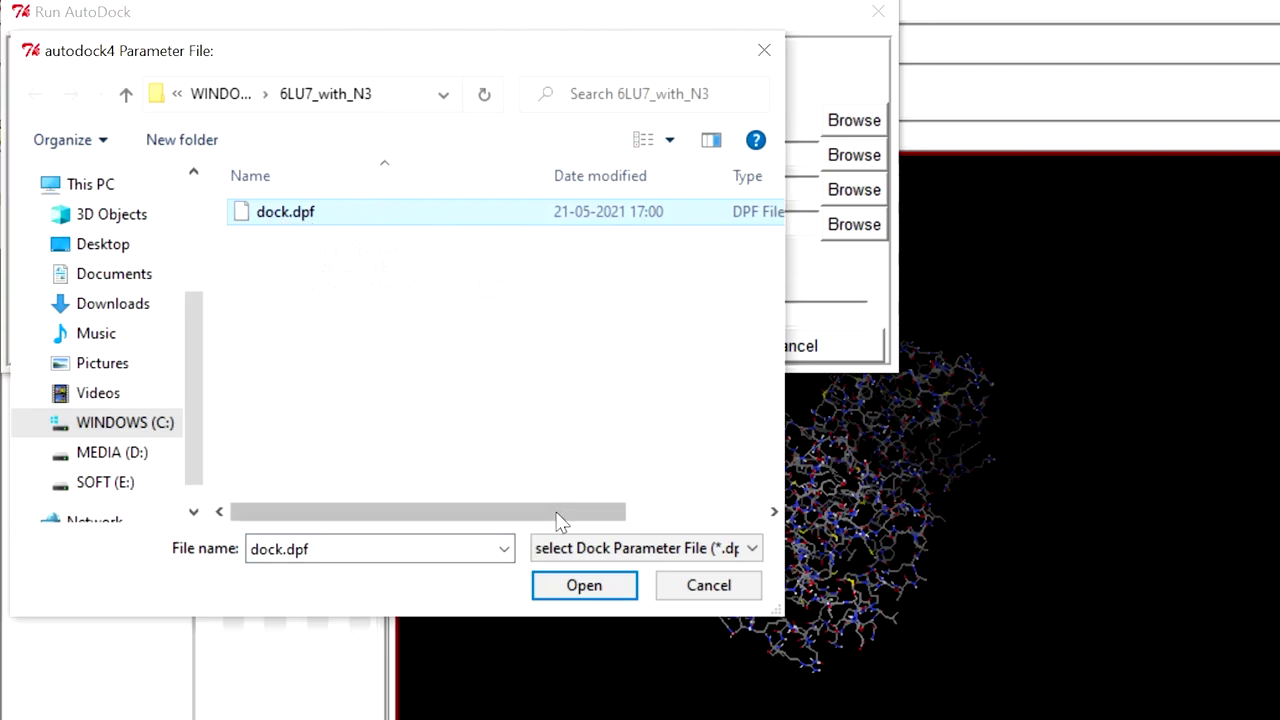
pyautogui.click(572, 592)
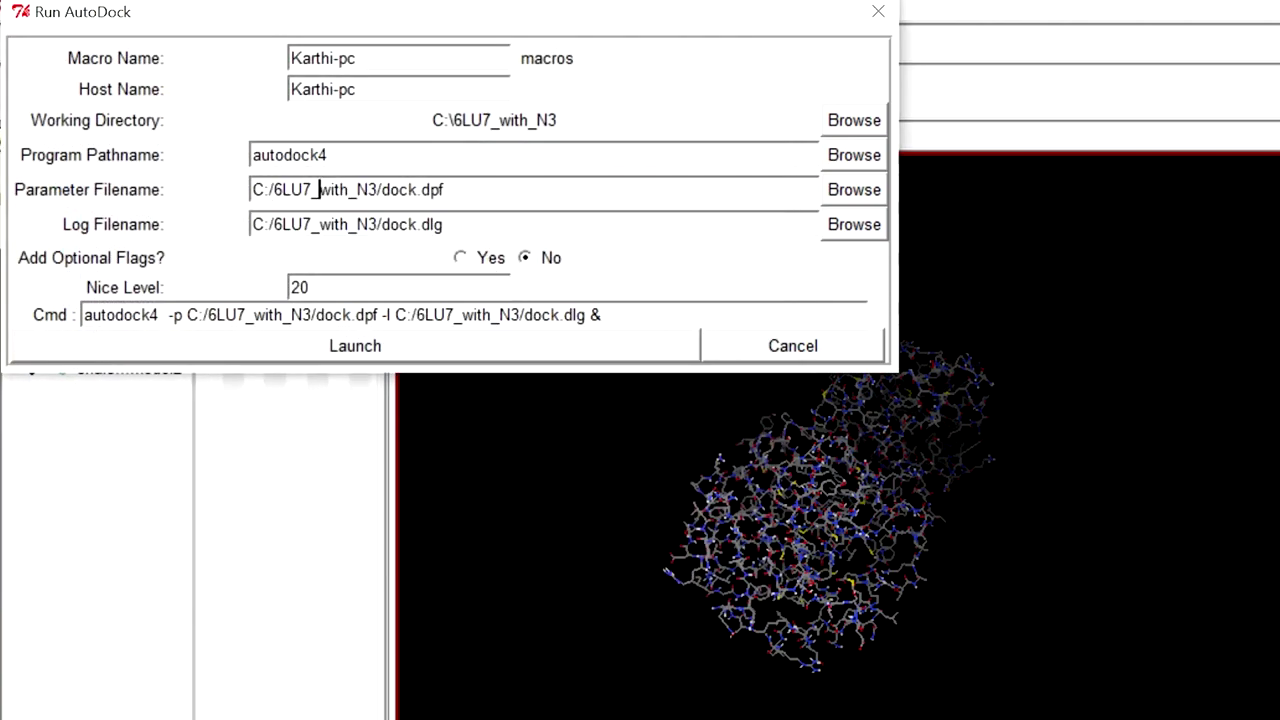
pyautogui.click(483, 232)
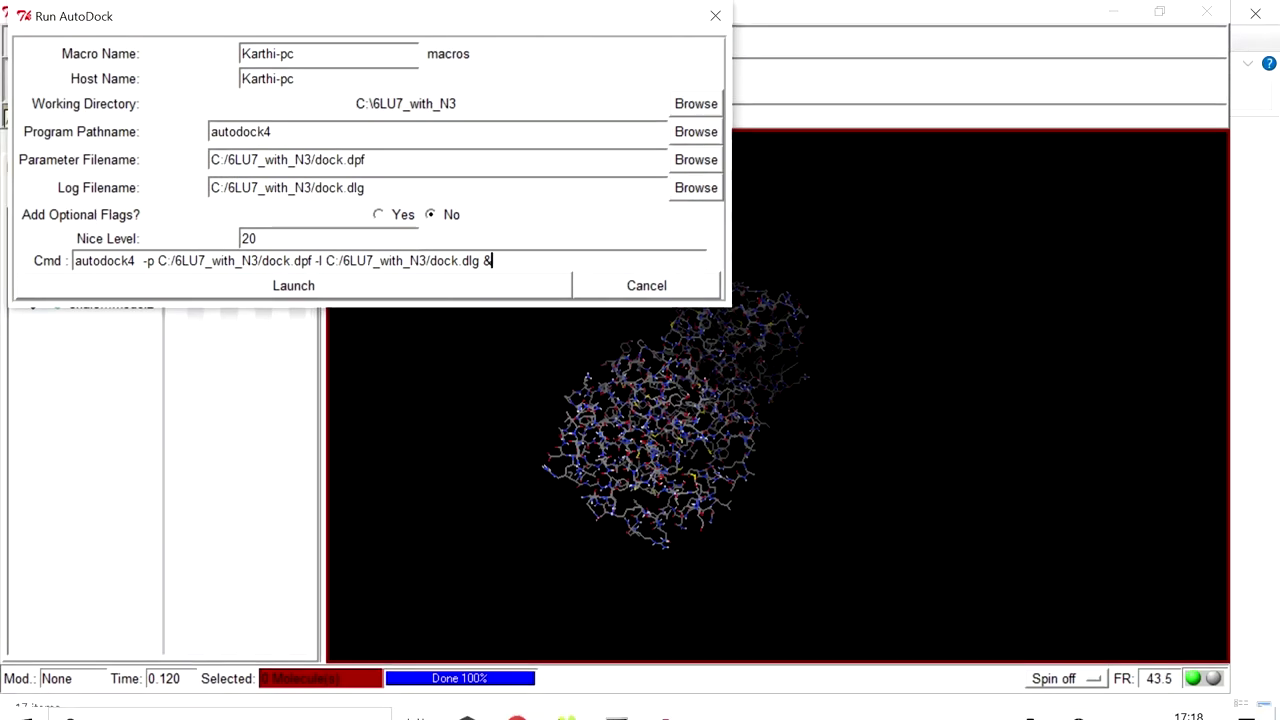
# Step: Check the console window and launch the AutoDock run without optional flags
pyautogui.click(293, 285)
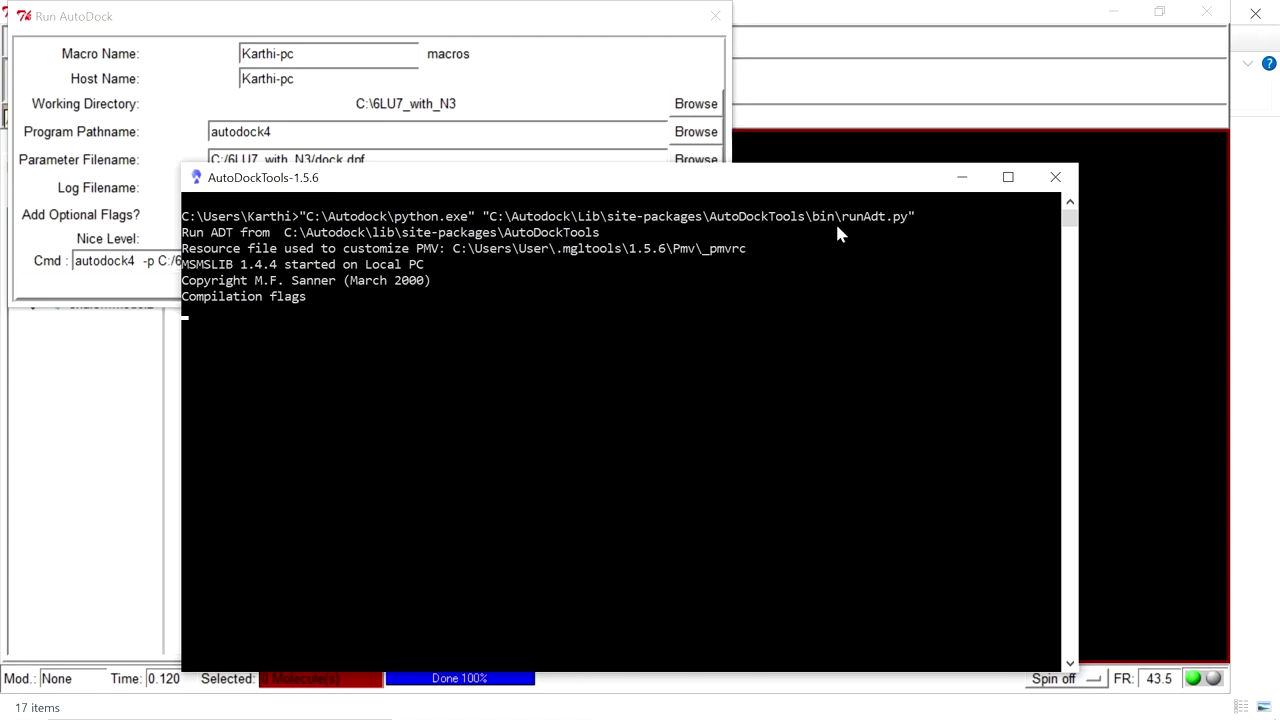
pyautogui.click(961, 181)
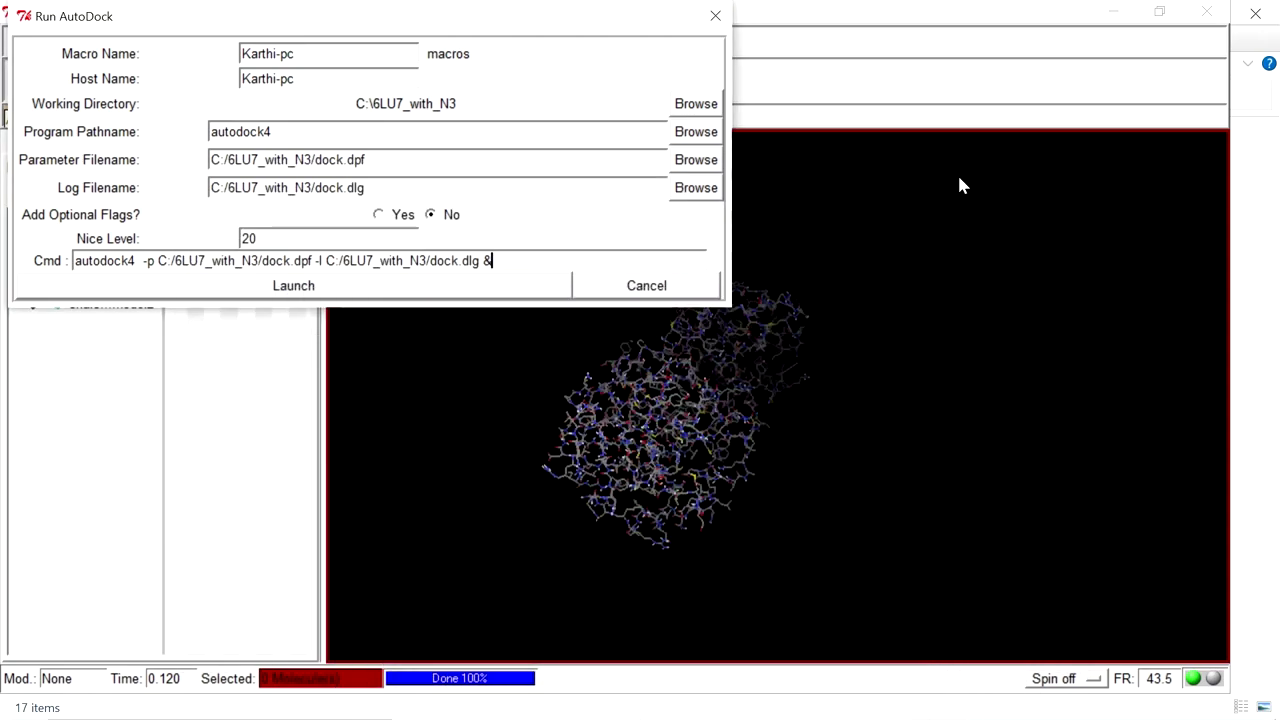
pyautogui.click(379, 289)
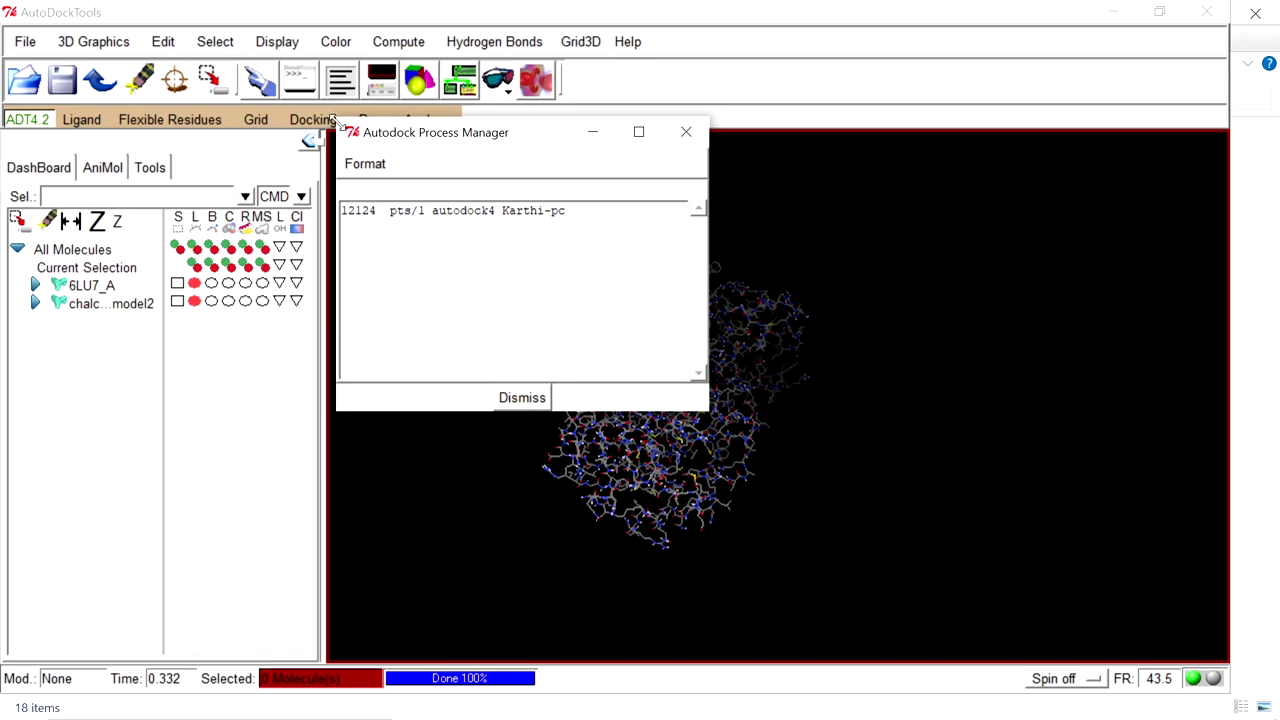
# Step: Monitor the running AutoDock job in the process manager and the console window
pyautogui.click(690, 365)
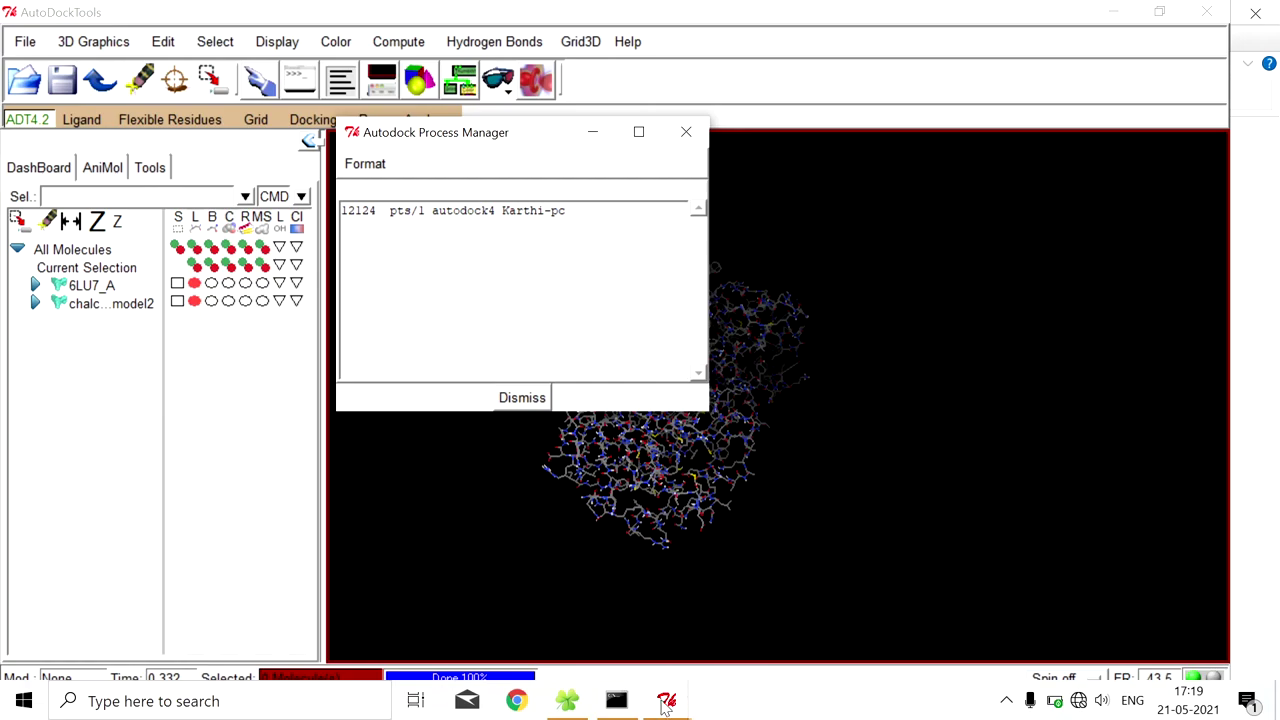
pyautogui.click(616, 700)
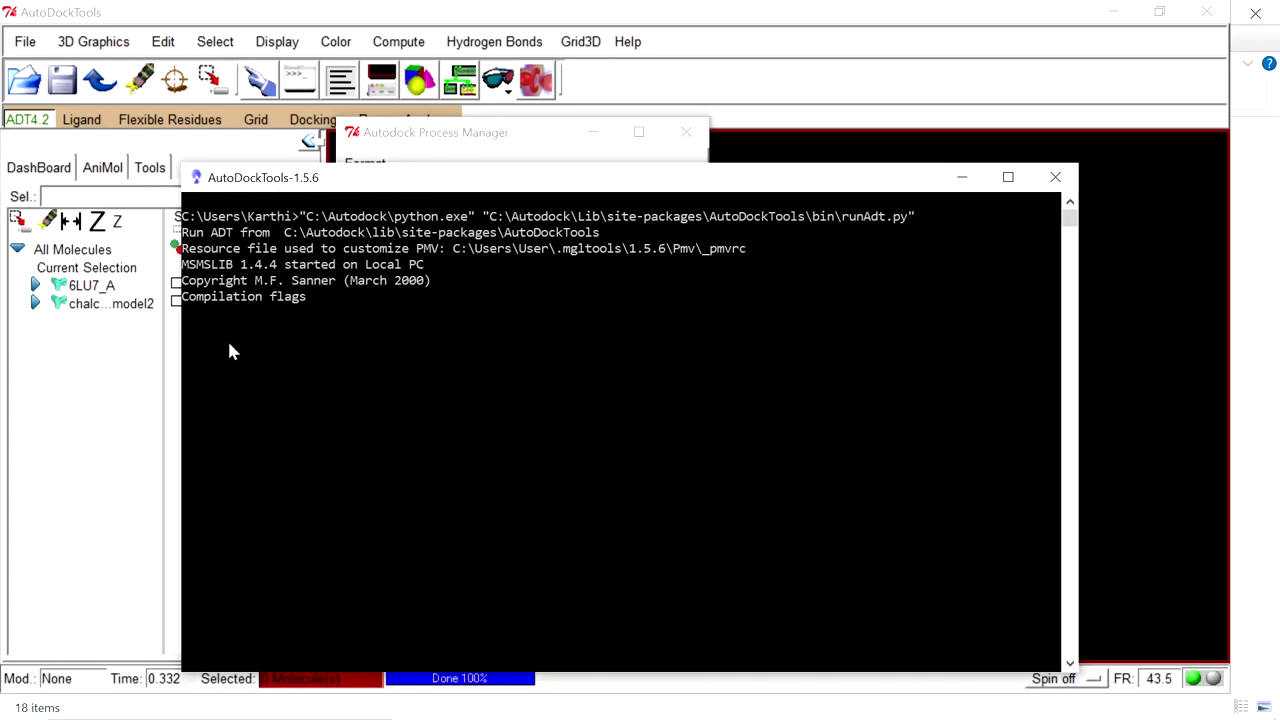
pyautogui.click(961, 178)
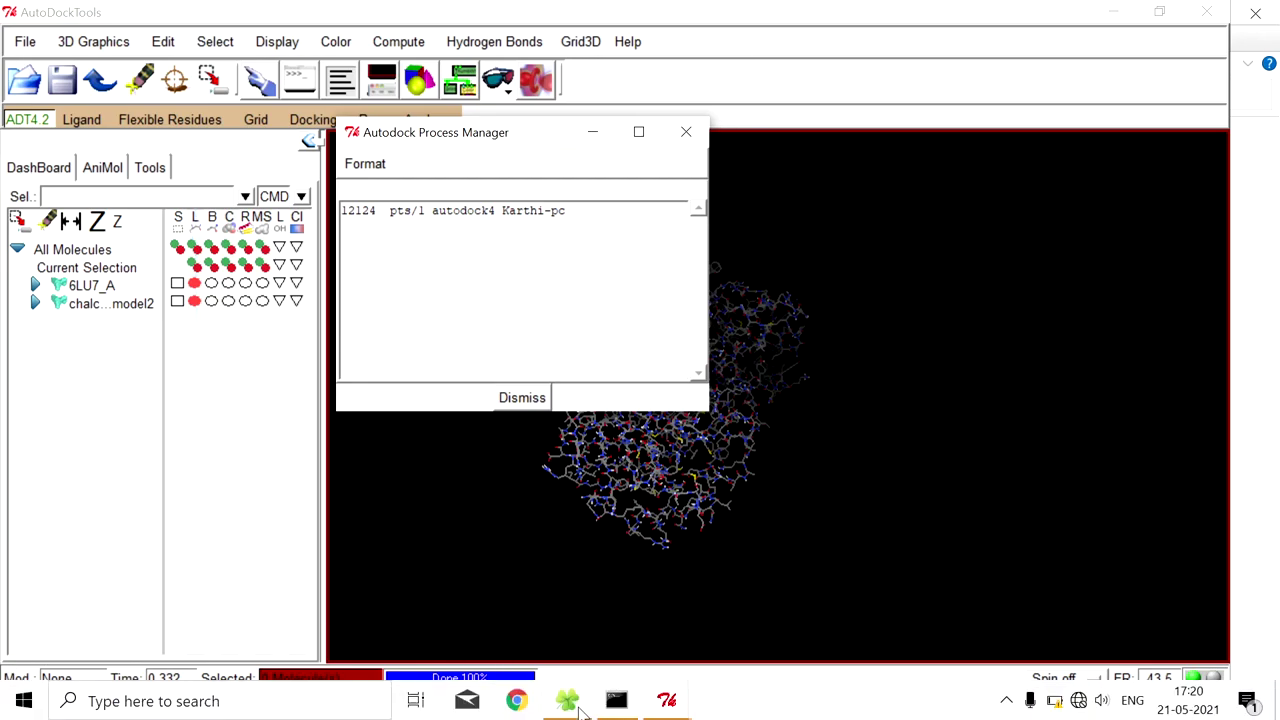
# Step: Switch to File Explorer and inspect the generated 6LU7_A map files, including 6LU7_A.maps.fld and 6LU7_A.maps.xyz, in the 6LU7_with_N3 folder
pyautogui.click(575, 706)
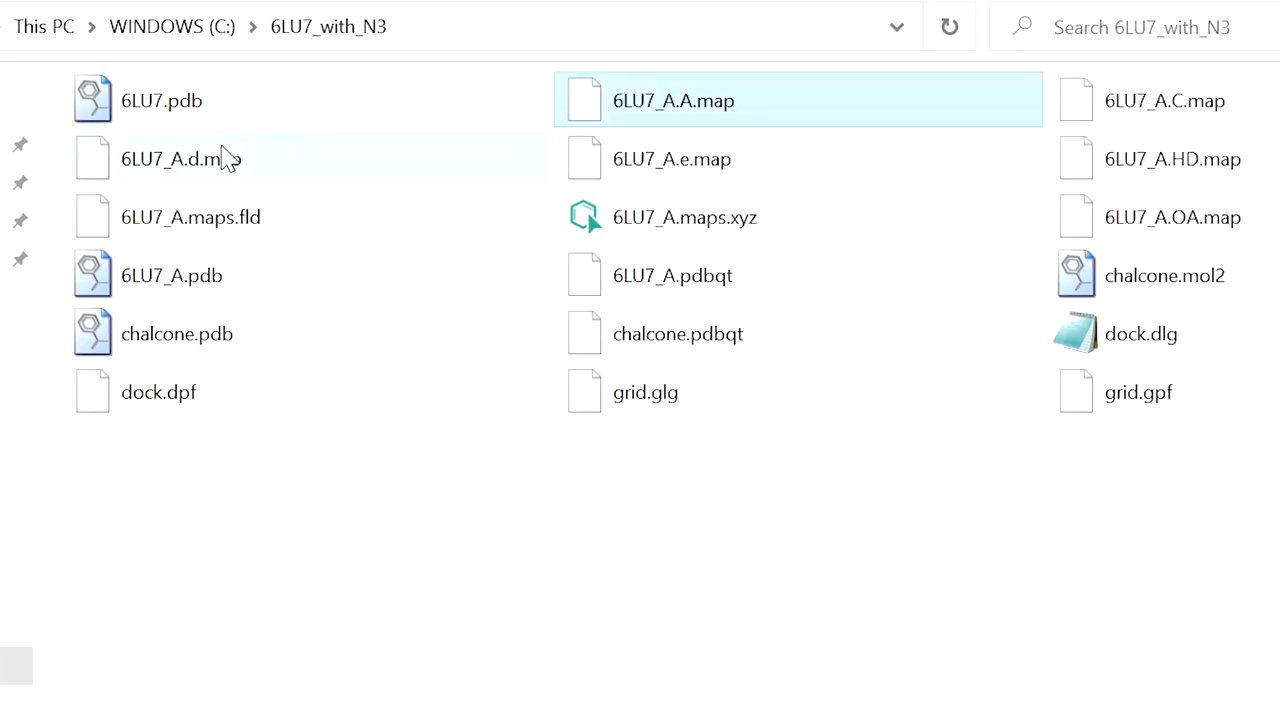
pyautogui.click(200, 225)
pyautogui.click(791, 234)
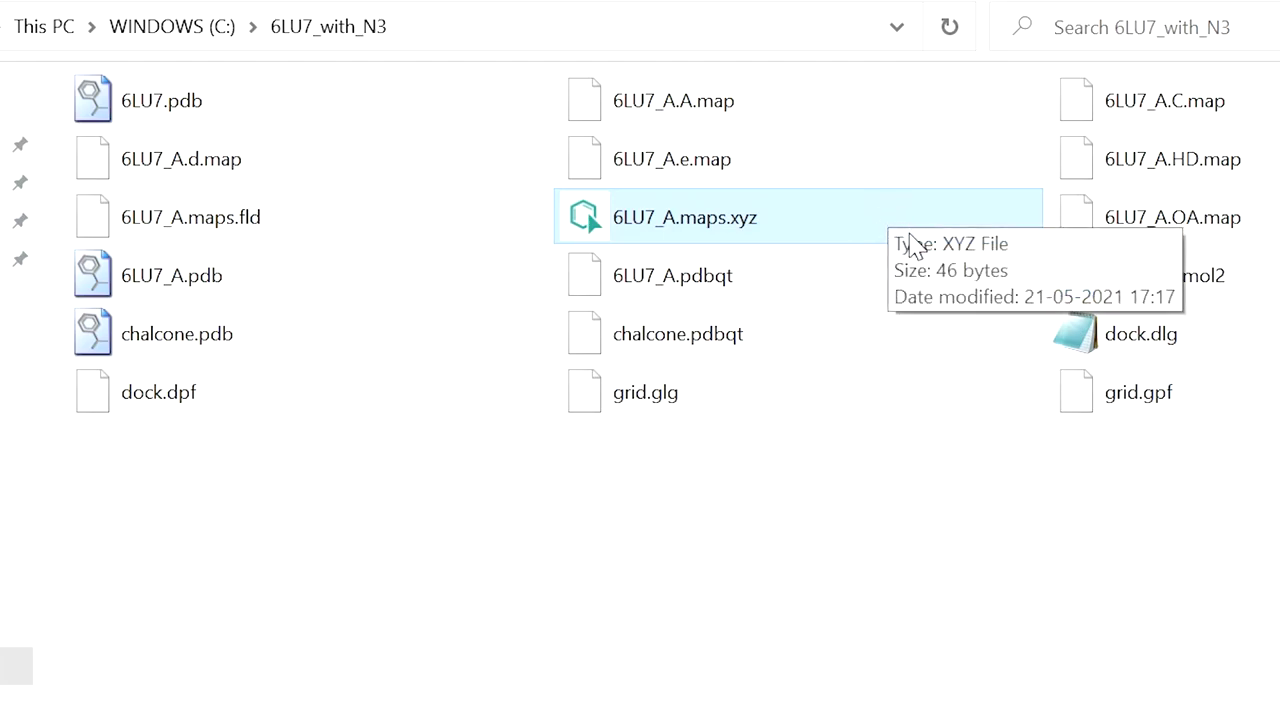
# Step: Inspect the grid.glg and dock.dlg log files in the 6LU7_with_N3 folder
pyautogui.click(712, 388)
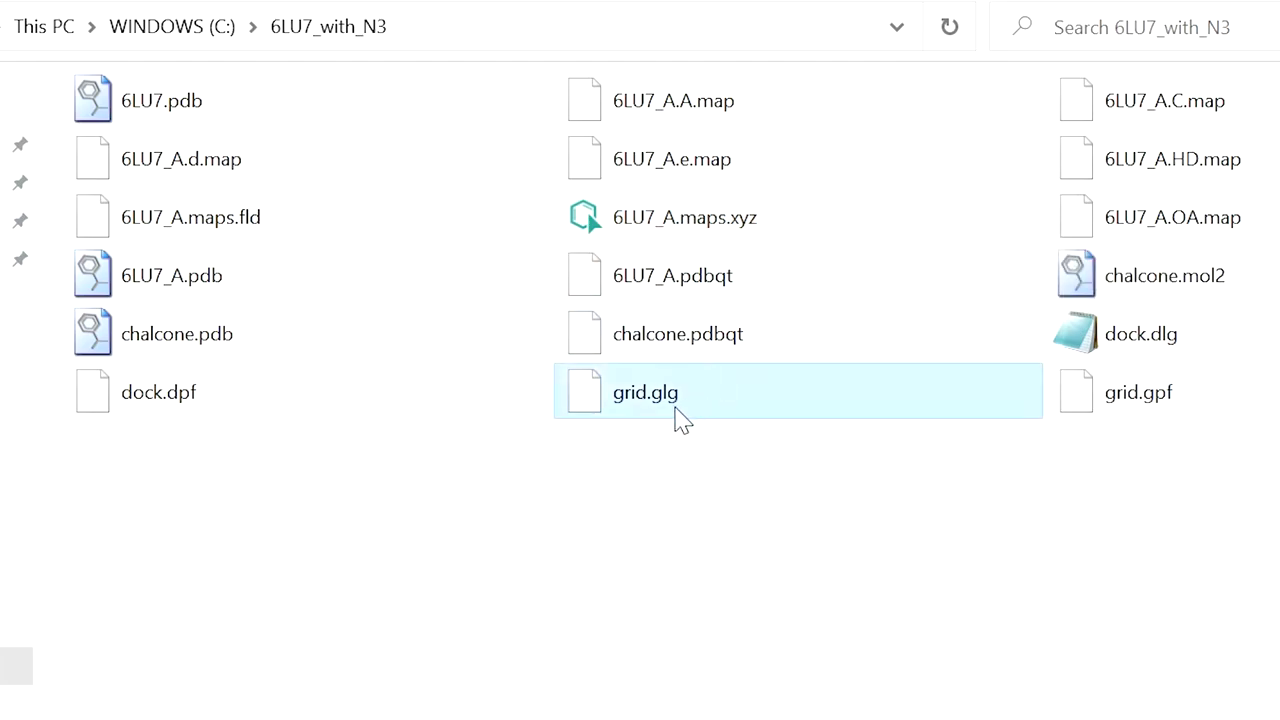
pyautogui.click(1171, 350)
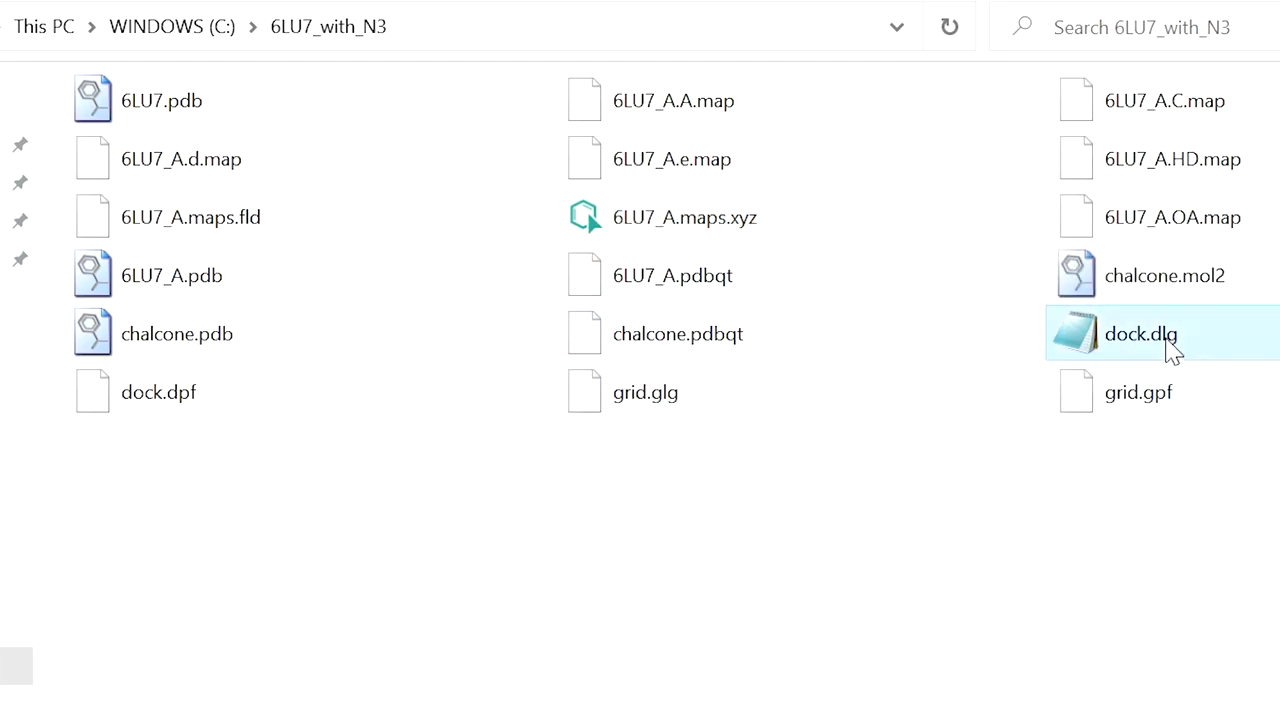
pyautogui.click(716, 410)
pyautogui.moveTo(704, 410)
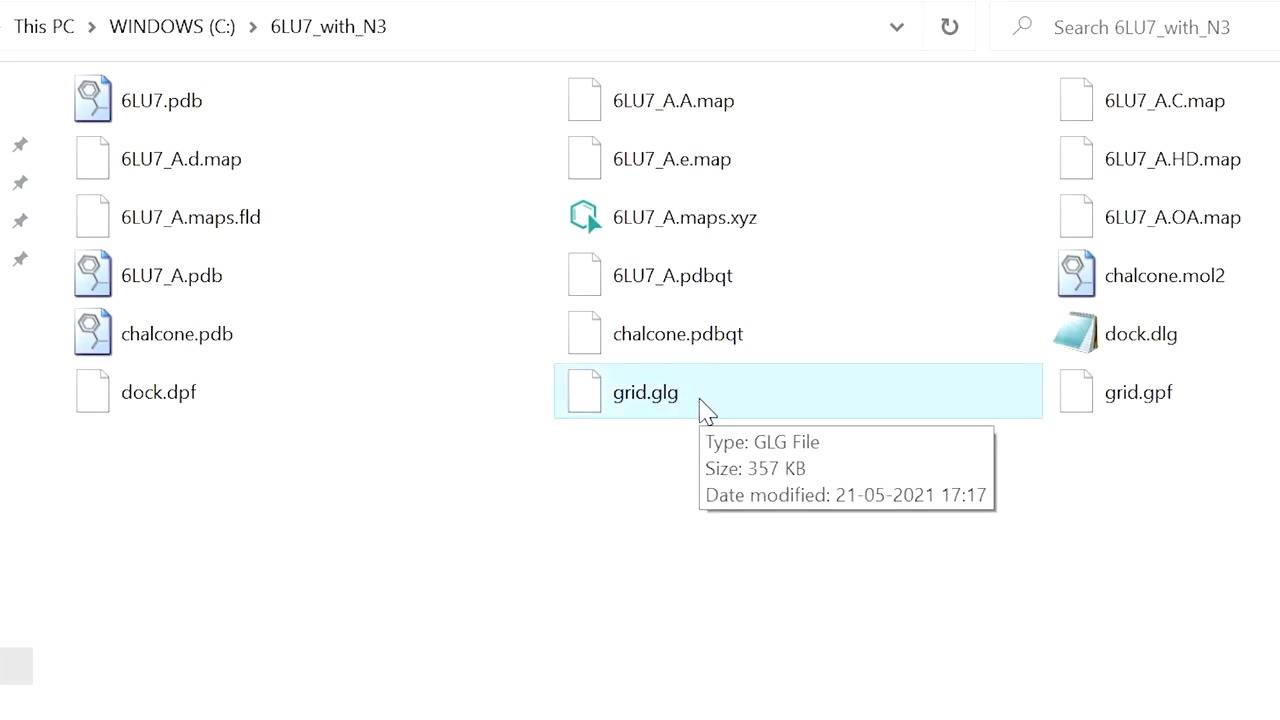
pyautogui.click(1178, 347)
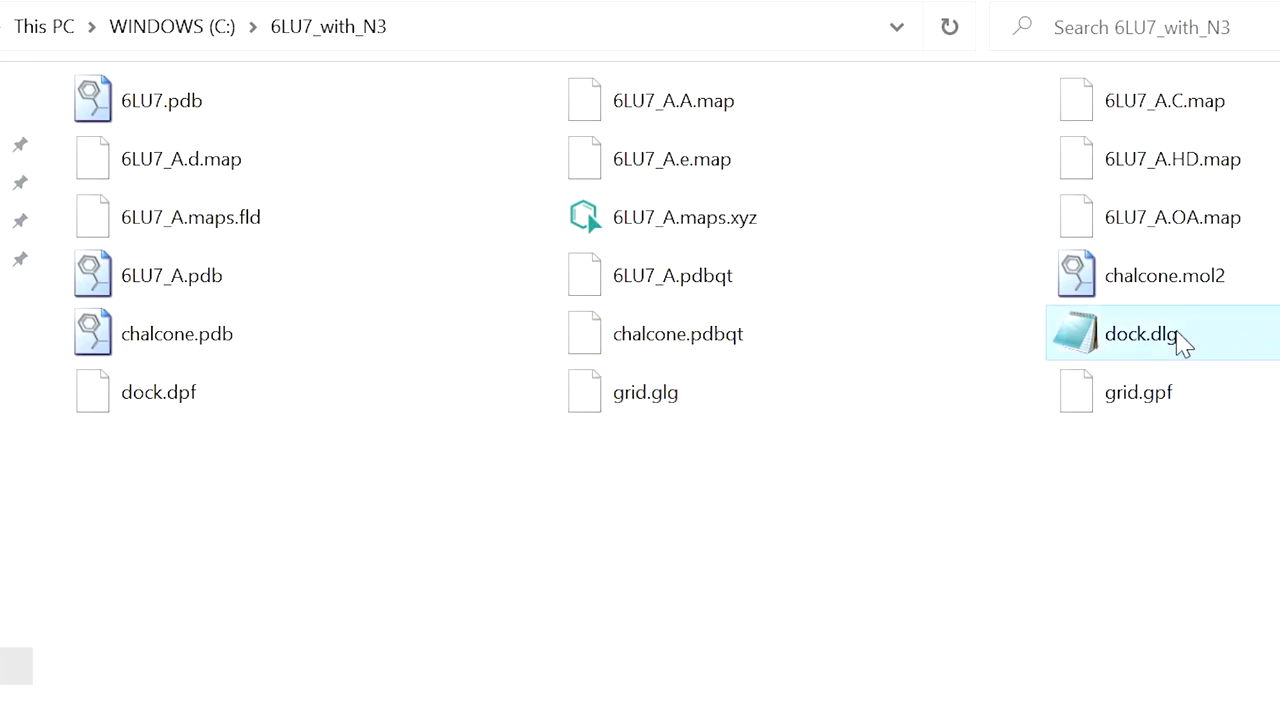
pyautogui.moveTo(1175, 345)
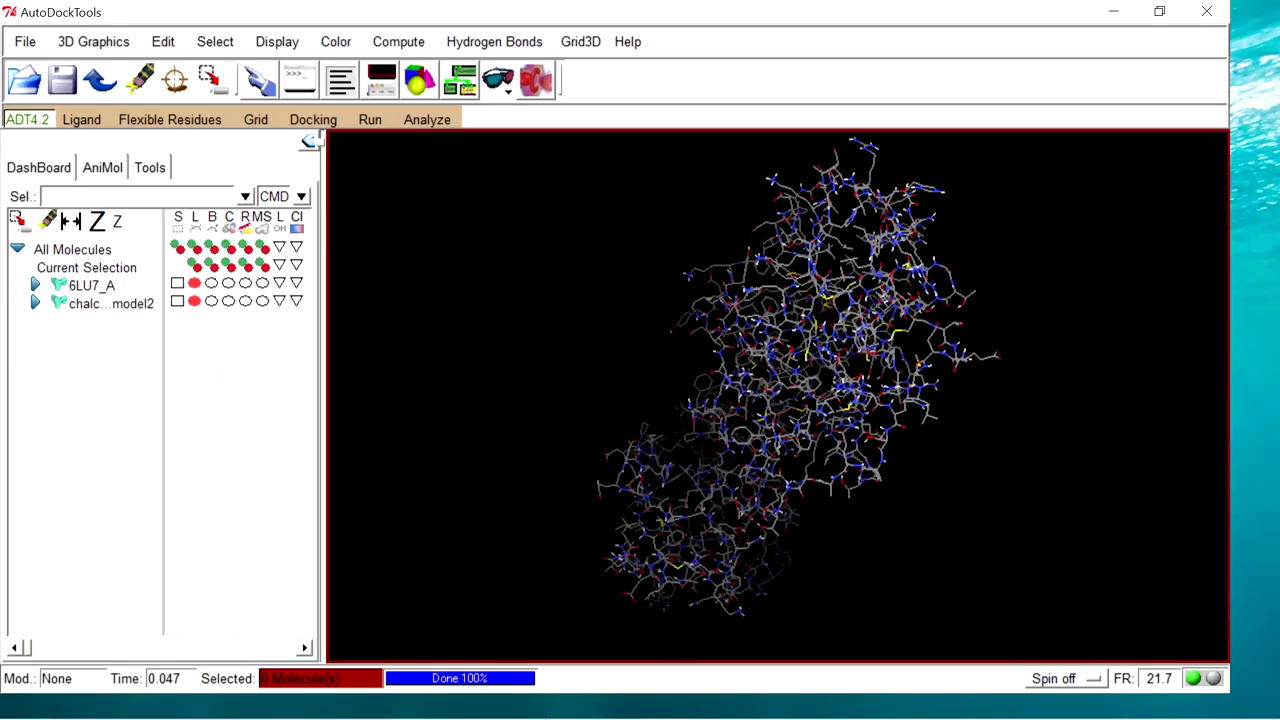
# Step: Bring up the AutoDockTools console window to check its output and minimize it again
pyautogui.moveTo(618, 700)
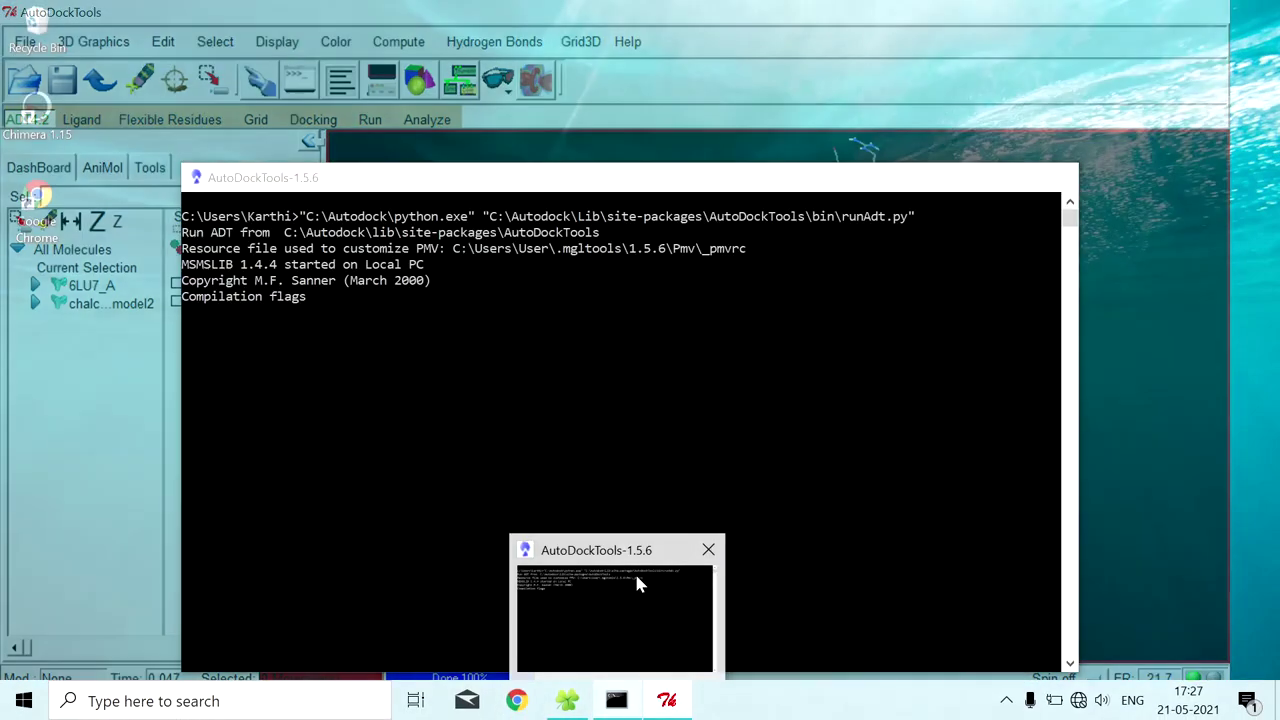
pyautogui.click(634, 573)
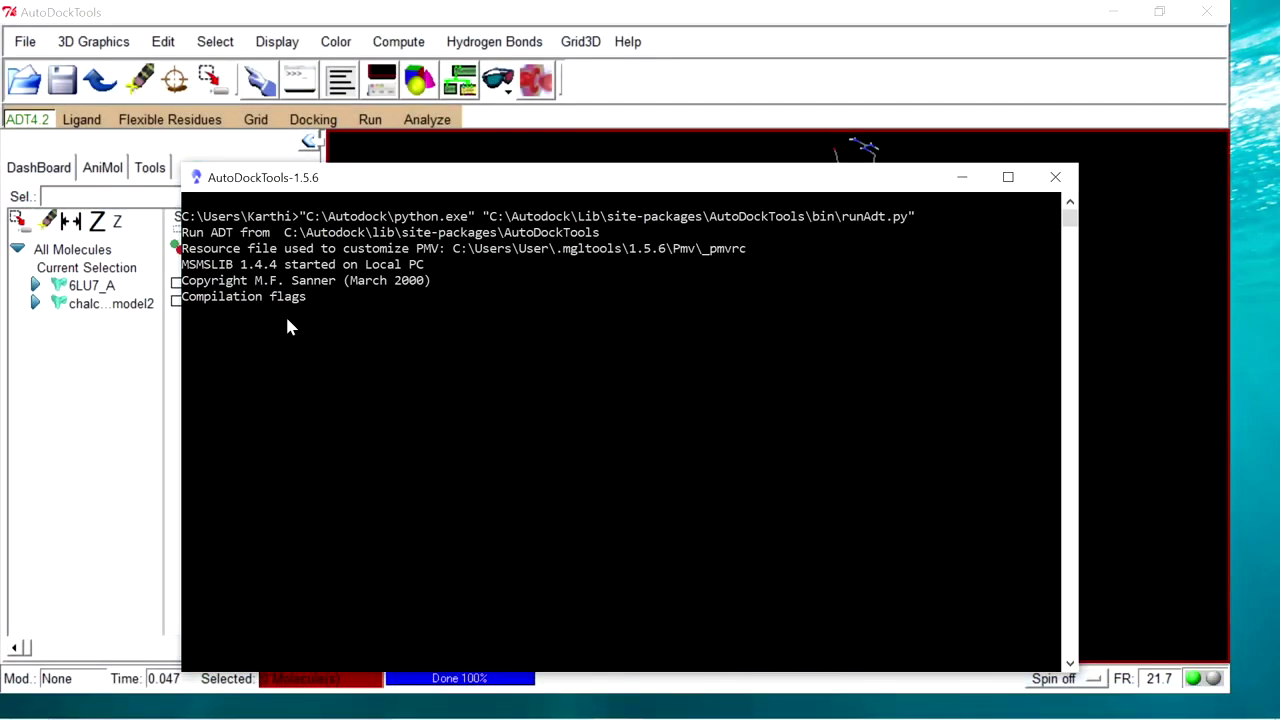
pyautogui.click(964, 178)
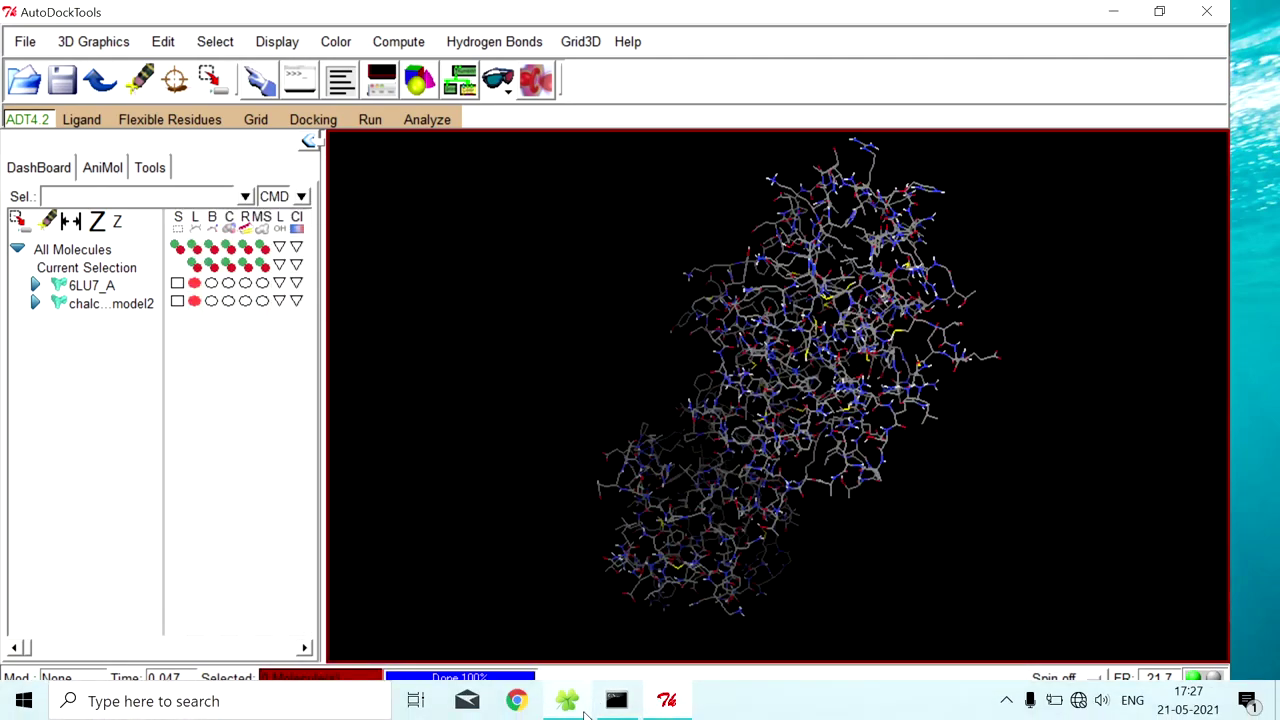
# Step: Open dock.dlg from the 6LU7_with_N3 folder in Notepad++ and examine the completion lines and real run time at its end
pyautogui.click(617, 690)
pyautogui.rightClick(727, 436)
pyautogui.click(780, 514)
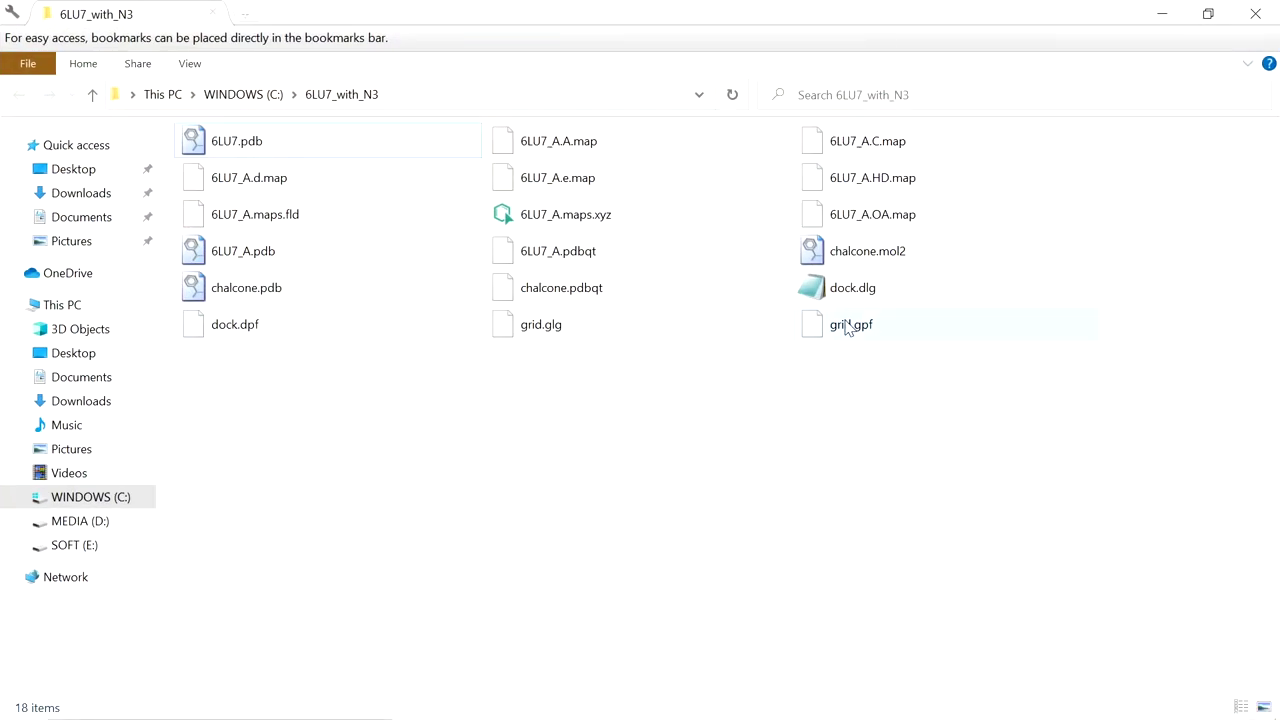
pyautogui.click(857, 289)
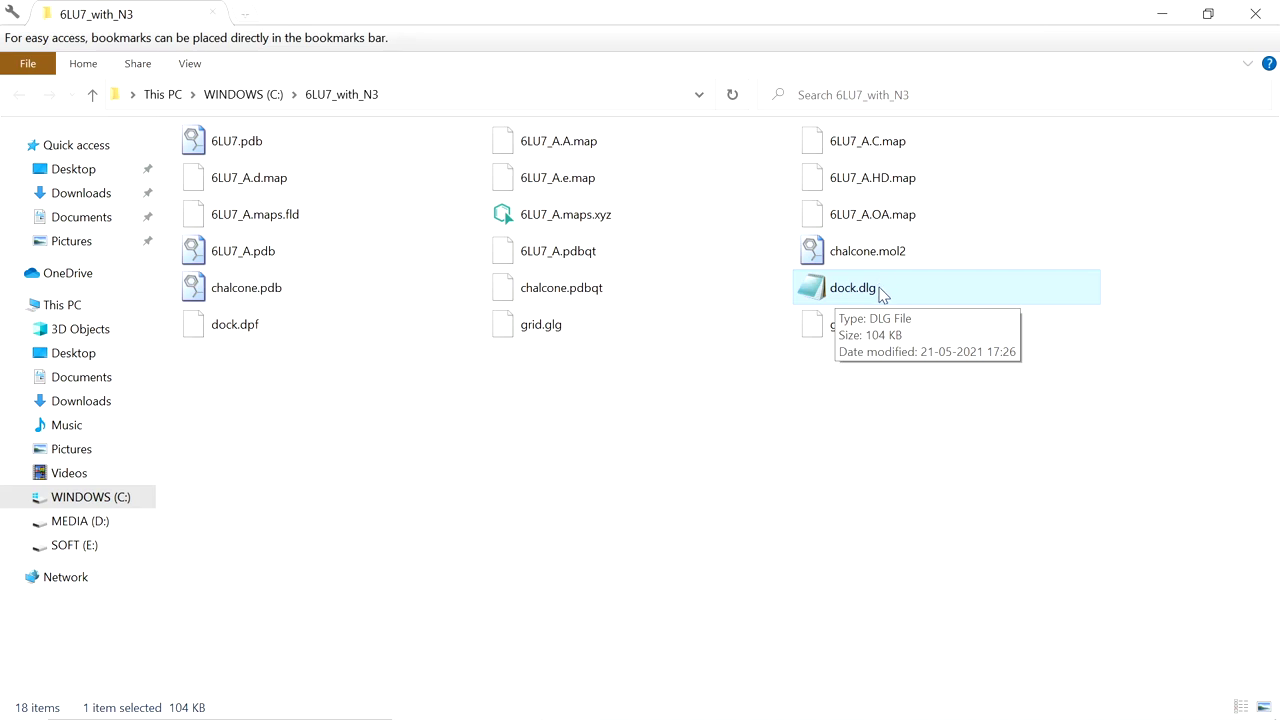
pyautogui.doubleClick(883, 290)
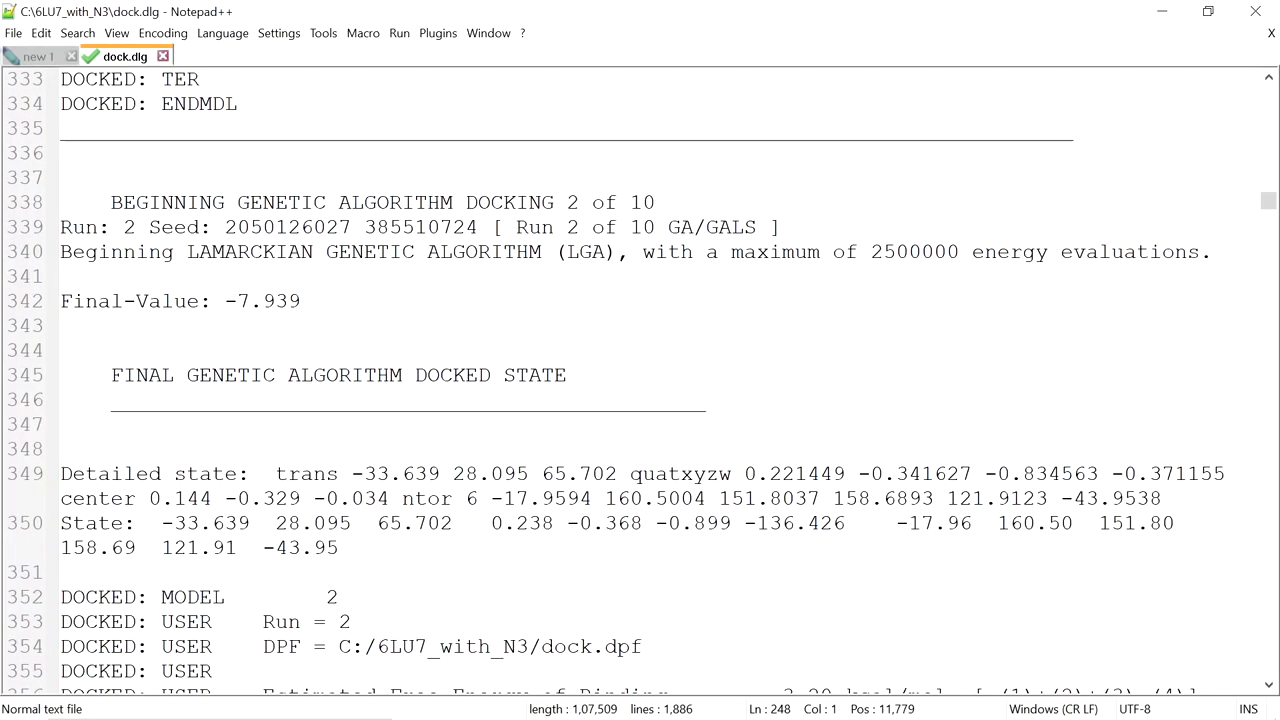
pyautogui.moveTo(1268, 200); pyautogui.dragTo(1268, 667)
pyautogui.scroll(3, 640, 380)
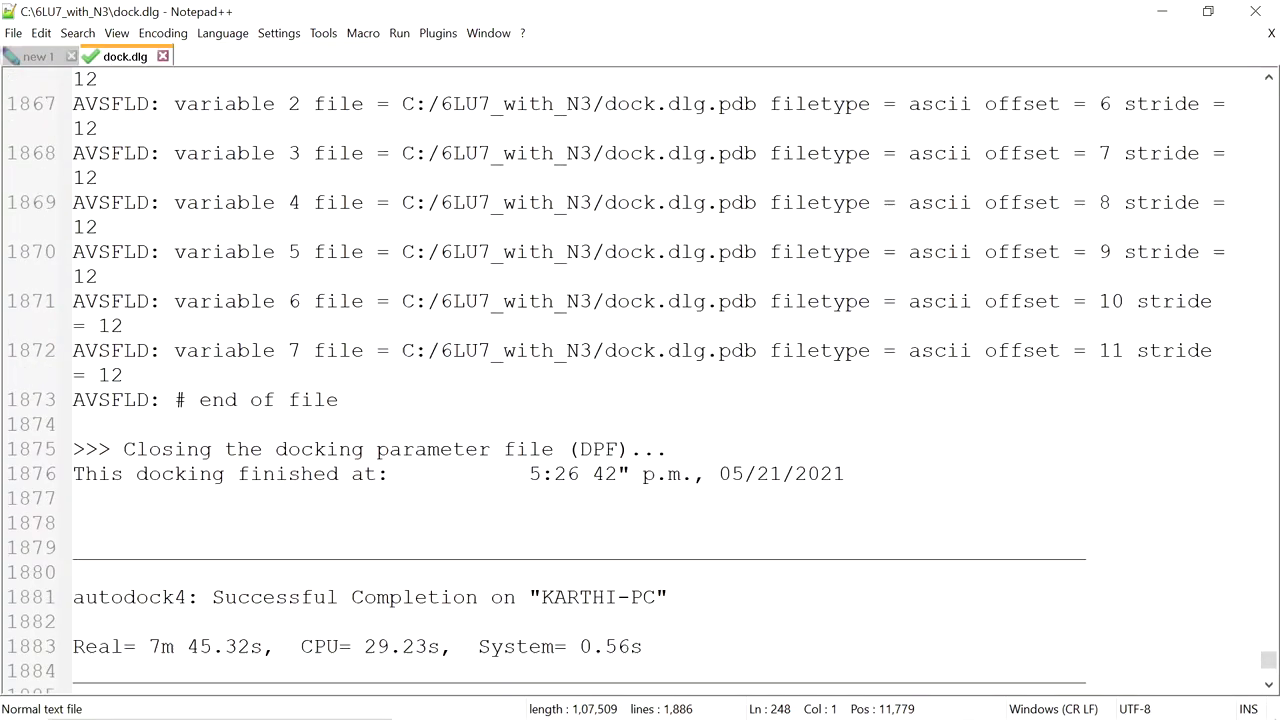
pyautogui.moveTo(148, 424); pyautogui.dragTo(261, 424)
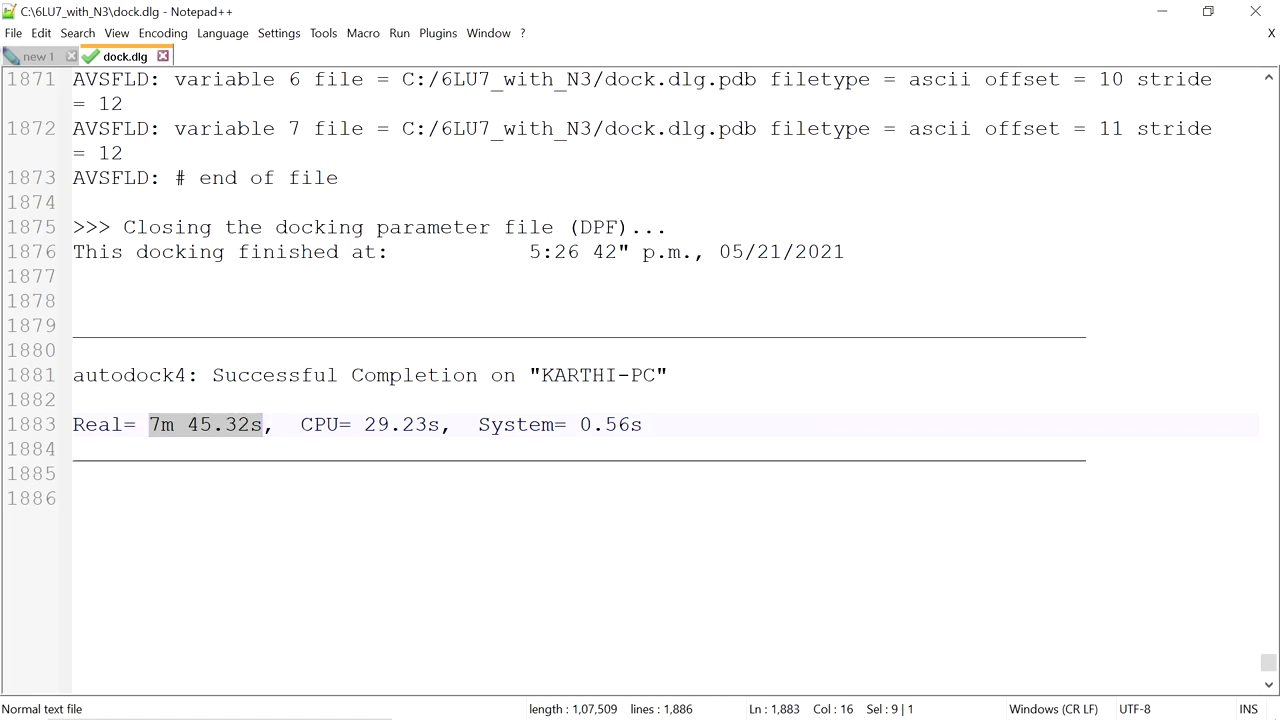
pyautogui.click(323, 446)
# Step: Switch back to AutoDockTools and open dock.dlg as the docking log for analysis, acknowledging the message
pyautogui.click(680, 704)
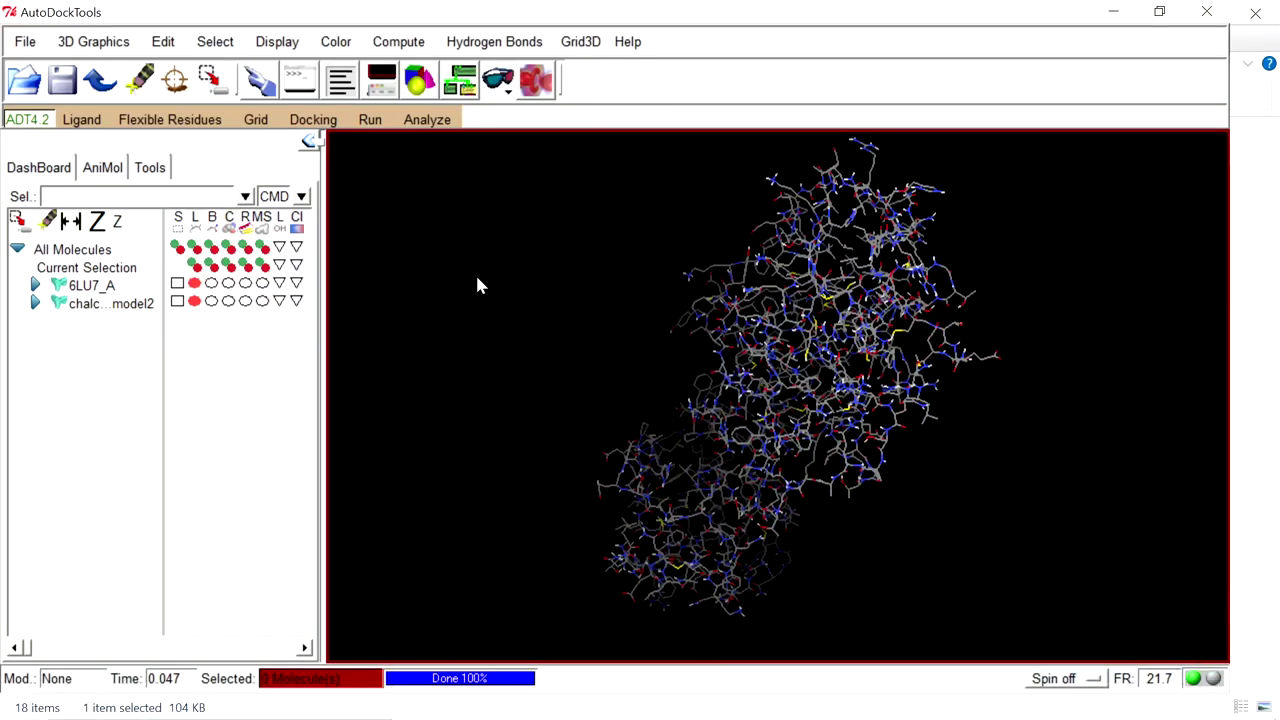
pyautogui.click(434, 122)
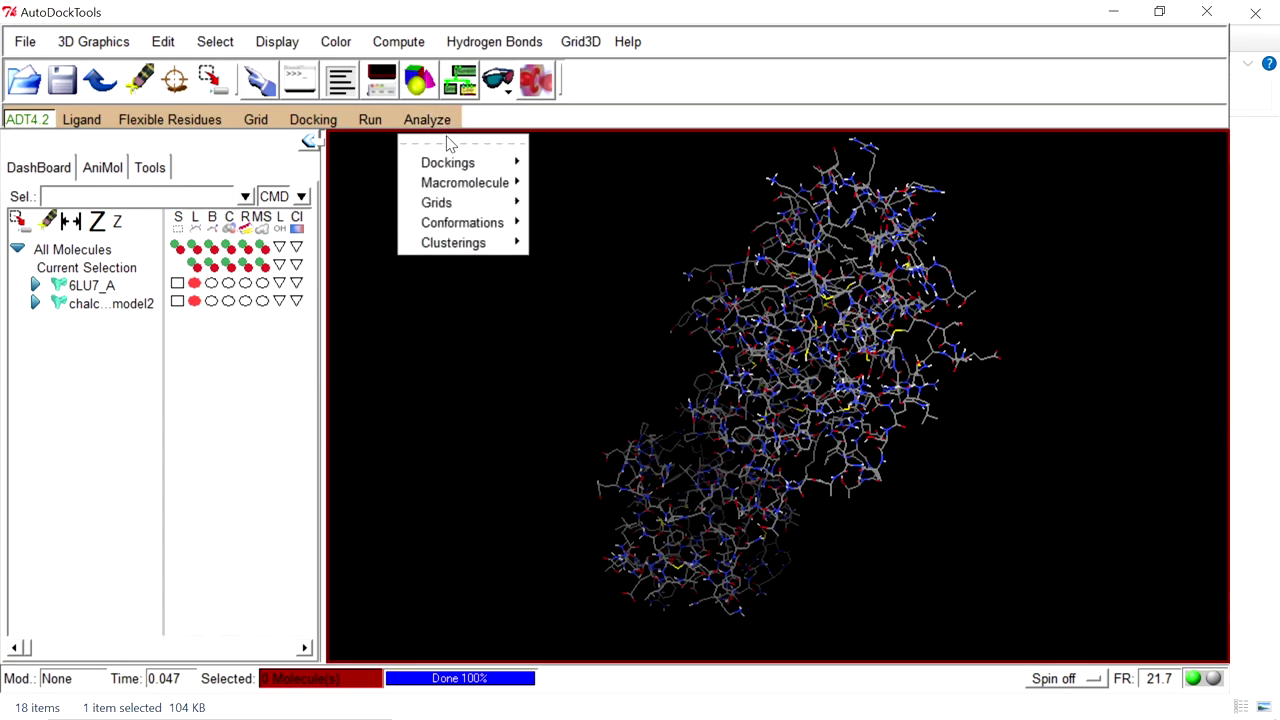
pyautogui.moveTo(436, 166)
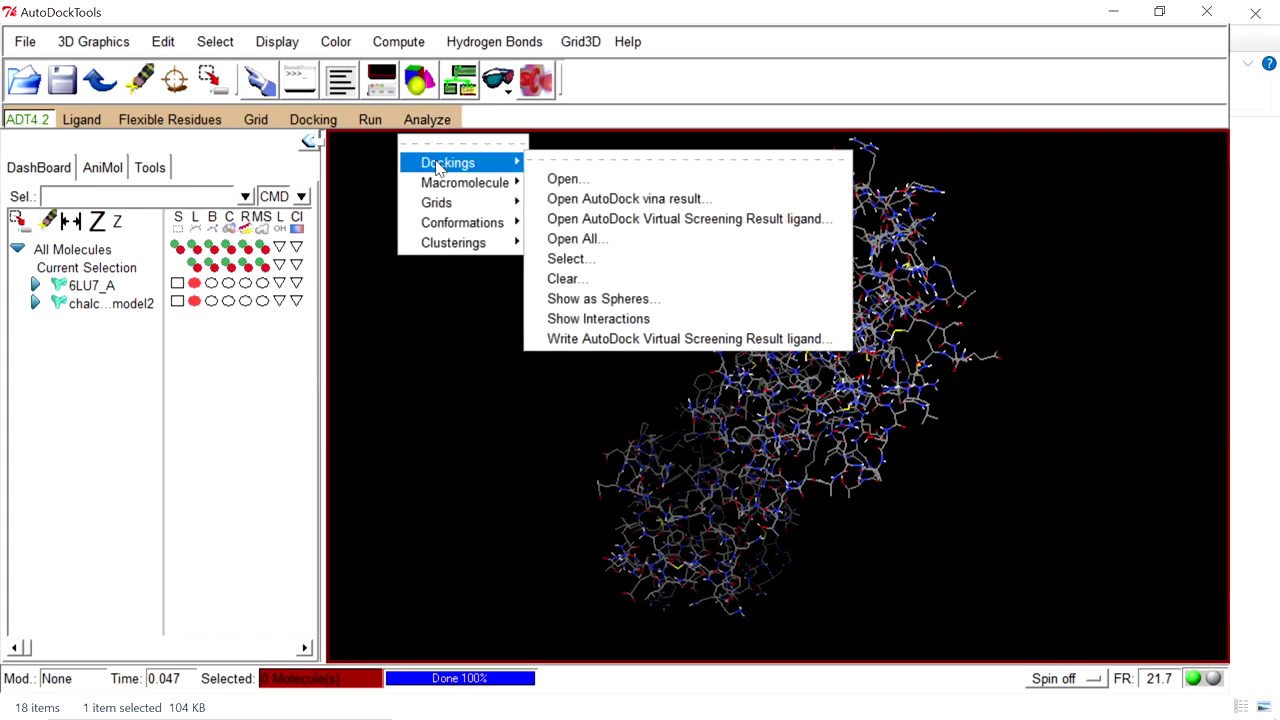
pyautogui.click(603, 179)
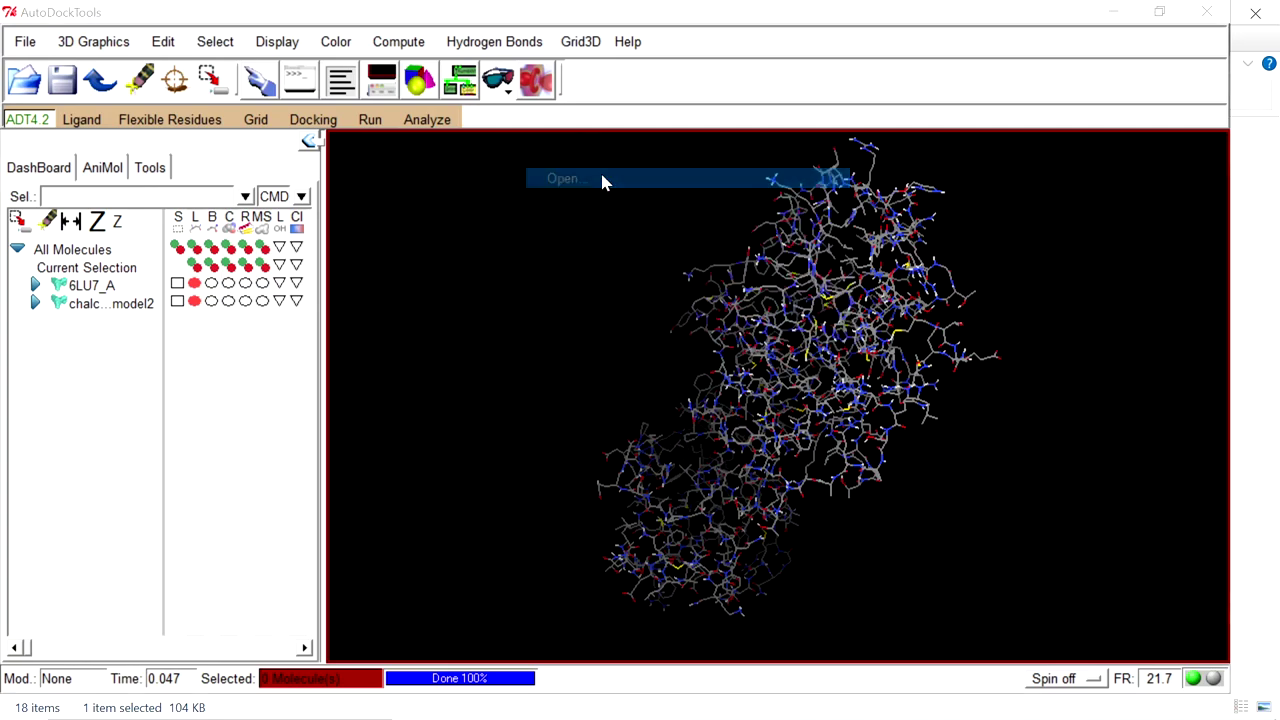
pyautogui.click(262, 173)
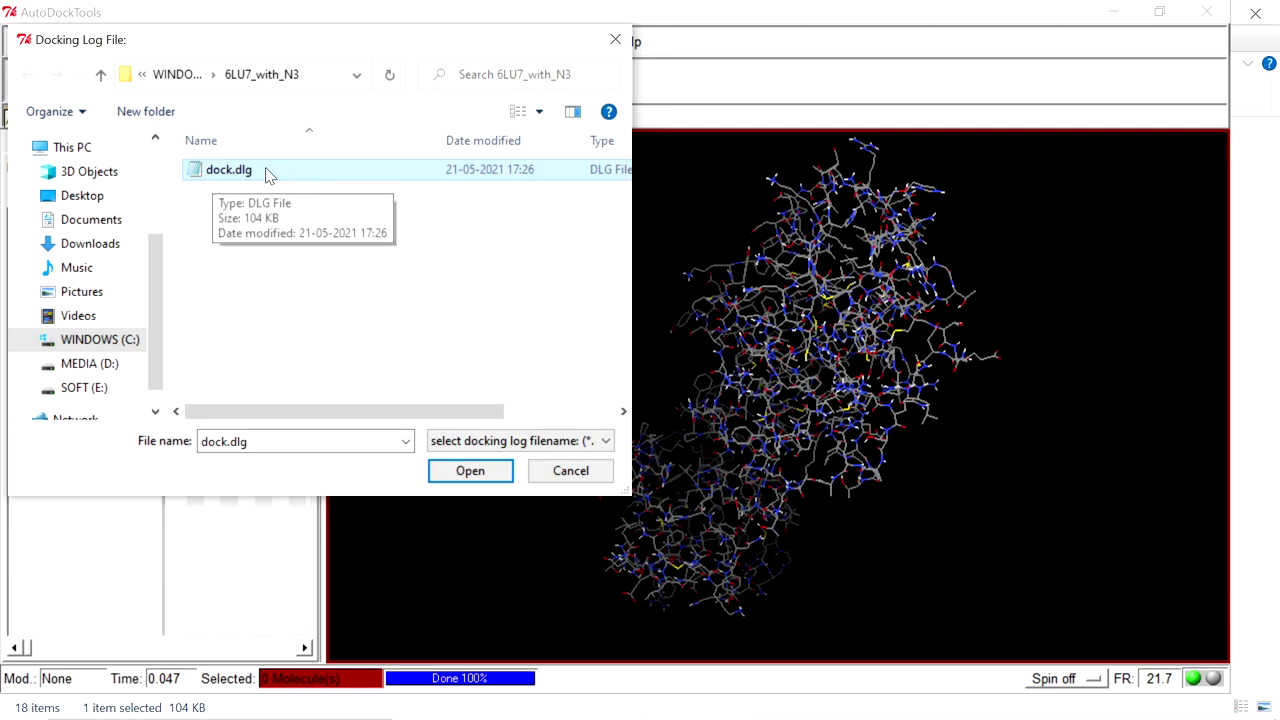
pyautogui.click(468, 468)
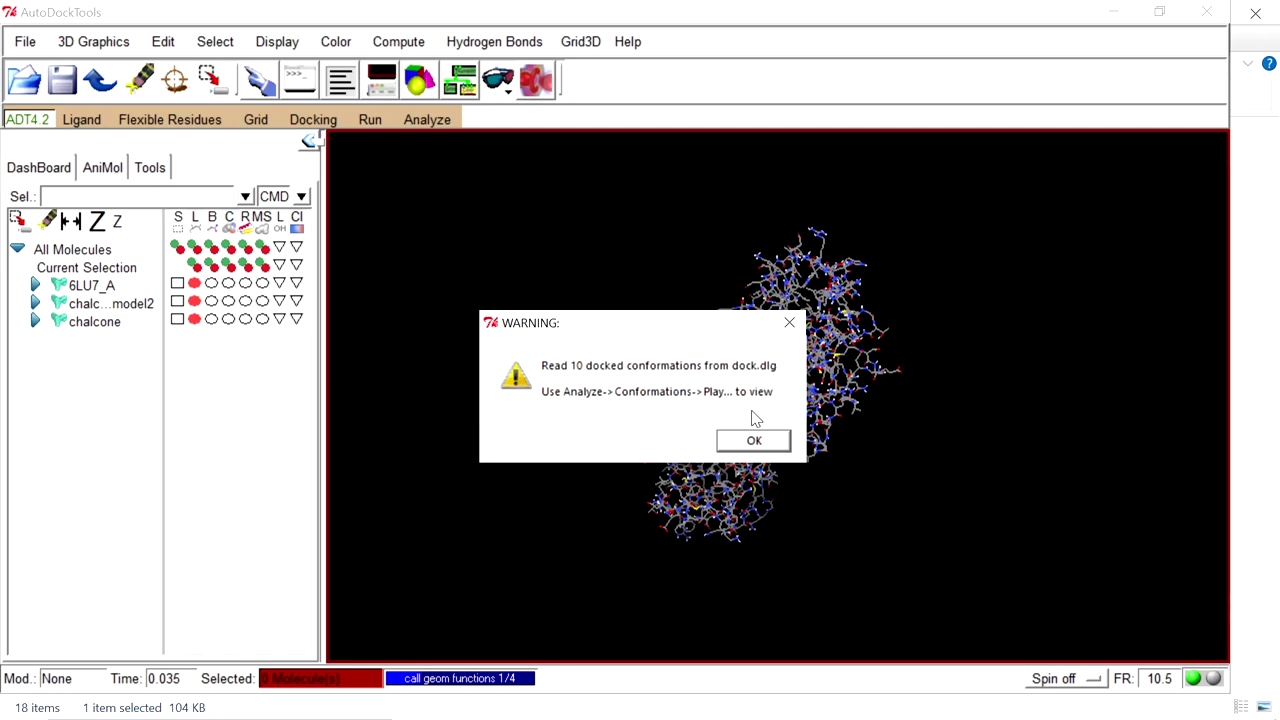
pyautogui.click(731, 445)
# Step: Load the macromolecule belonging to the opened docking for analysis
pyautogui.click(427, 119)
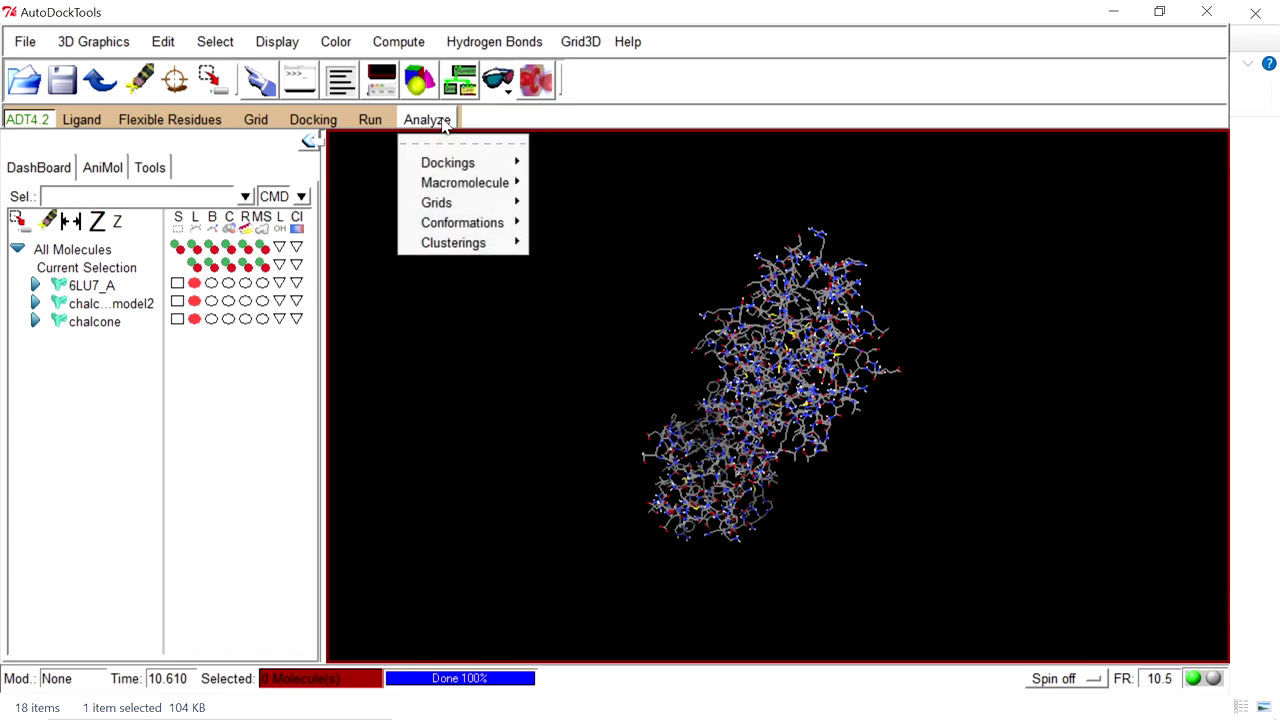
pyautogui.moveTo(462, 183)
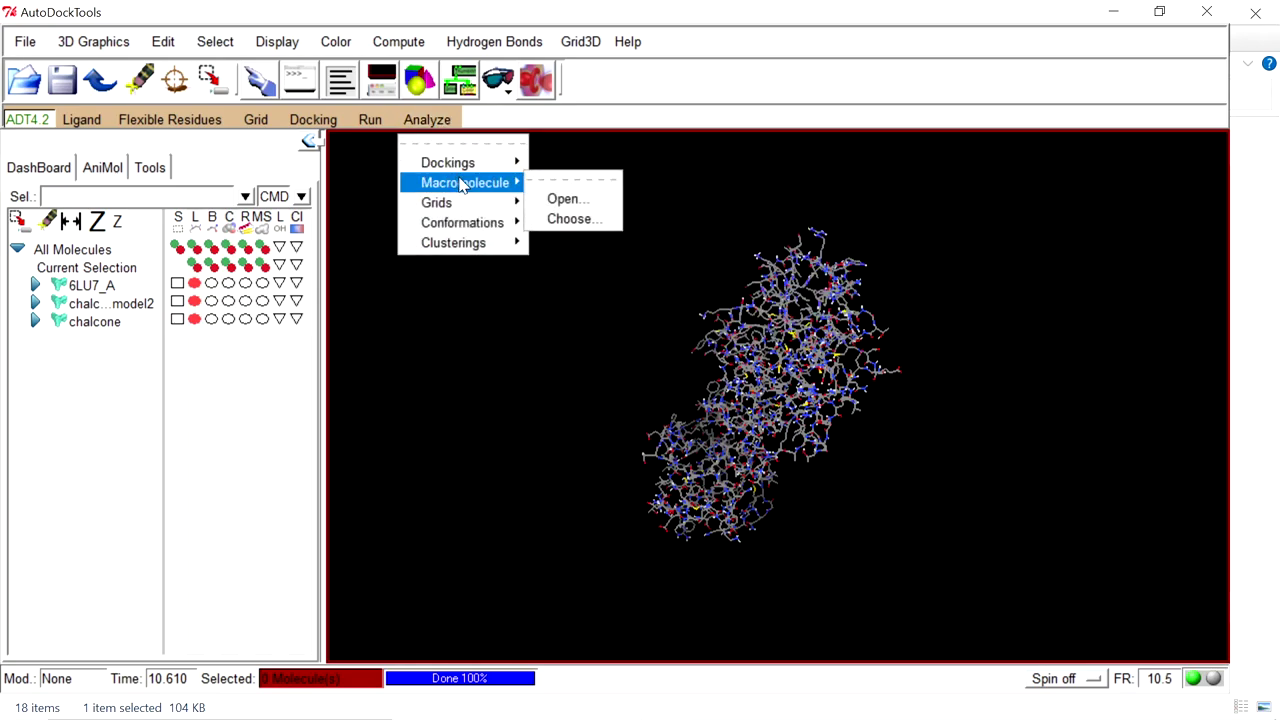
pyautogui.click(562, 199)
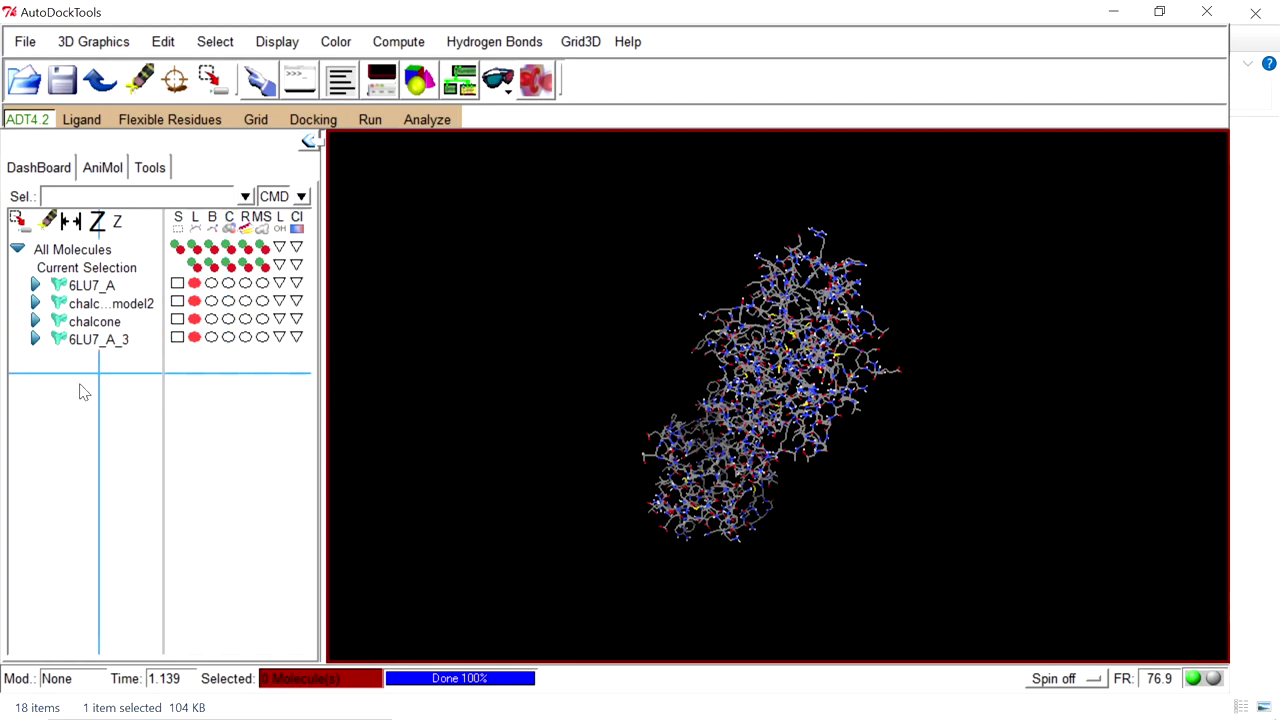
# Step: Open the player for the chalcone conformations ranked by energy
pyautogui.click(418, 124)
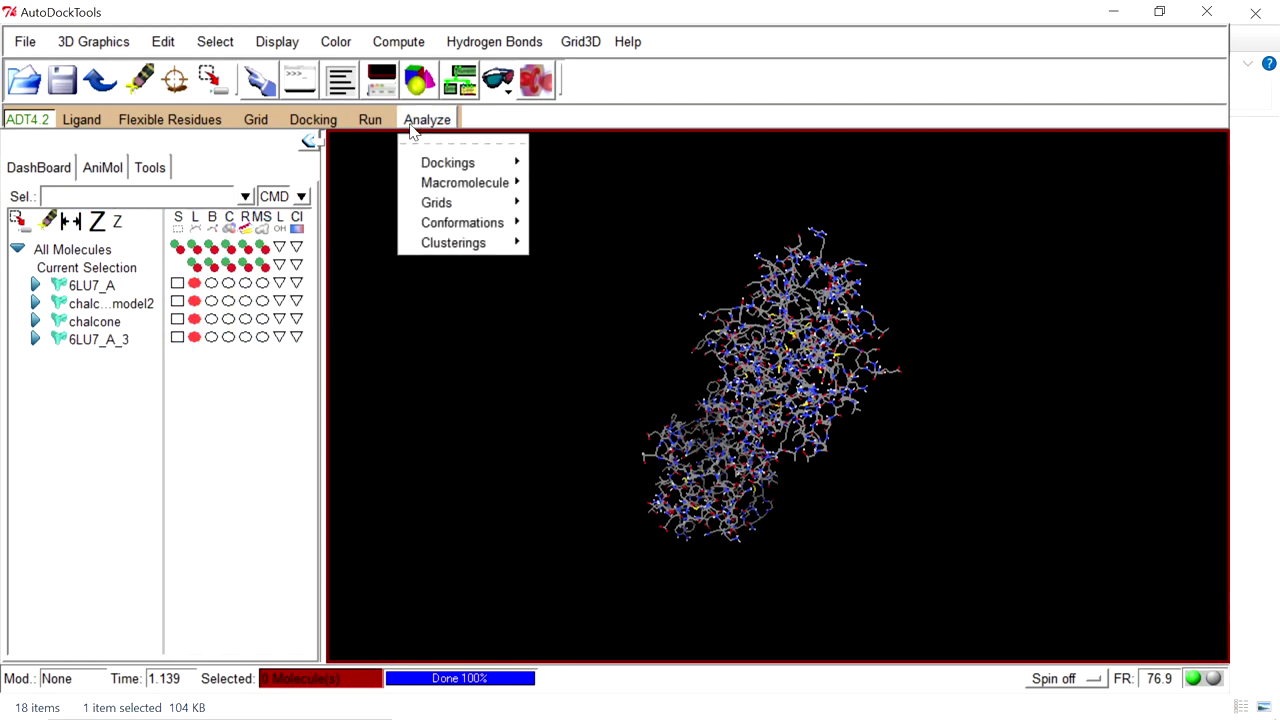
pyautogui.moveTo(463, 222)
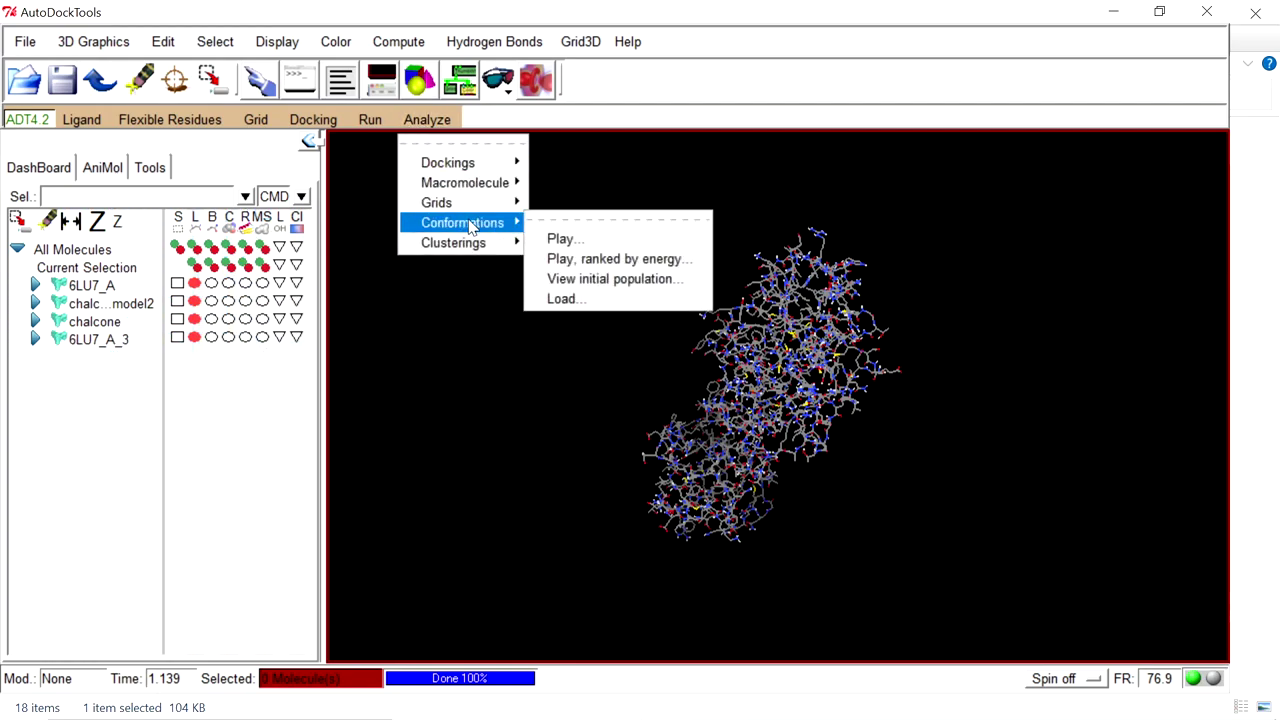
pyautogui.click(601, 260)
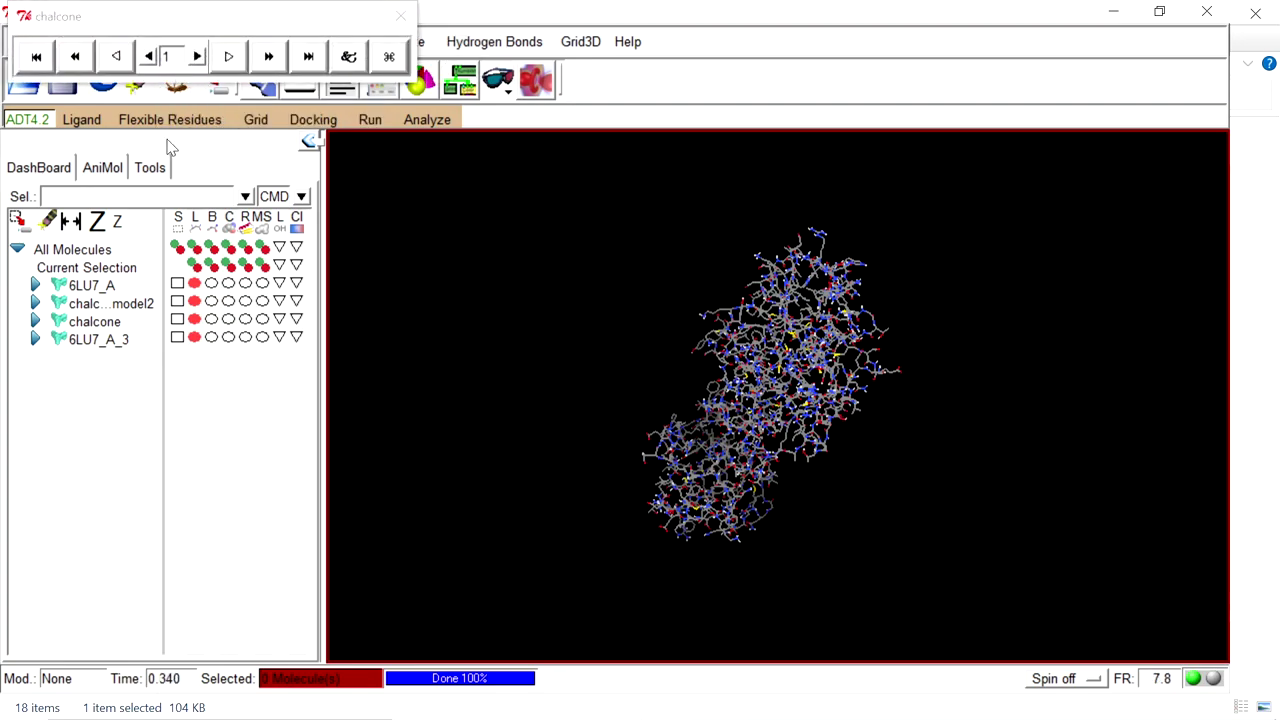
# Step: Hide the line display of 6LU7_A and the chalcone model2 molecule, and move the conformation player clear of the main controls
pyautogui.moveTo(194, 284); pyautogui.dragTo(200, 298)
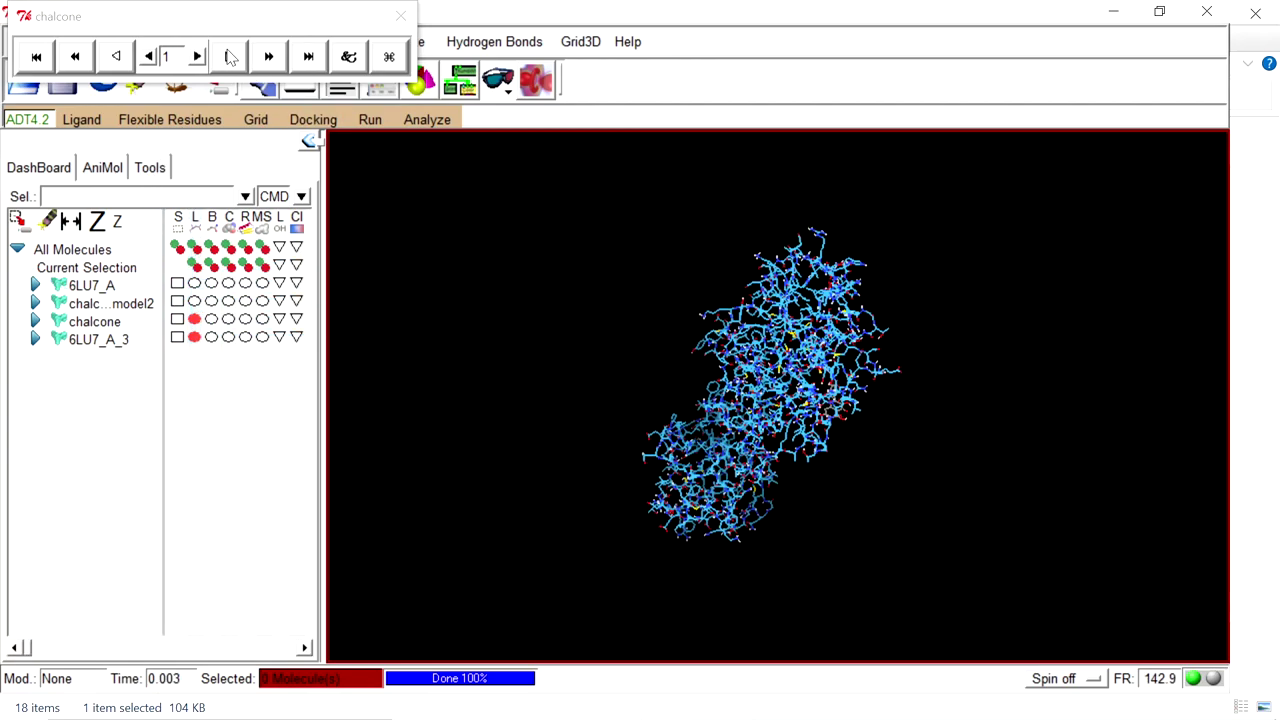
pyautogui.moveTo(237, 26); pyautogui.dragTo(868, 43)
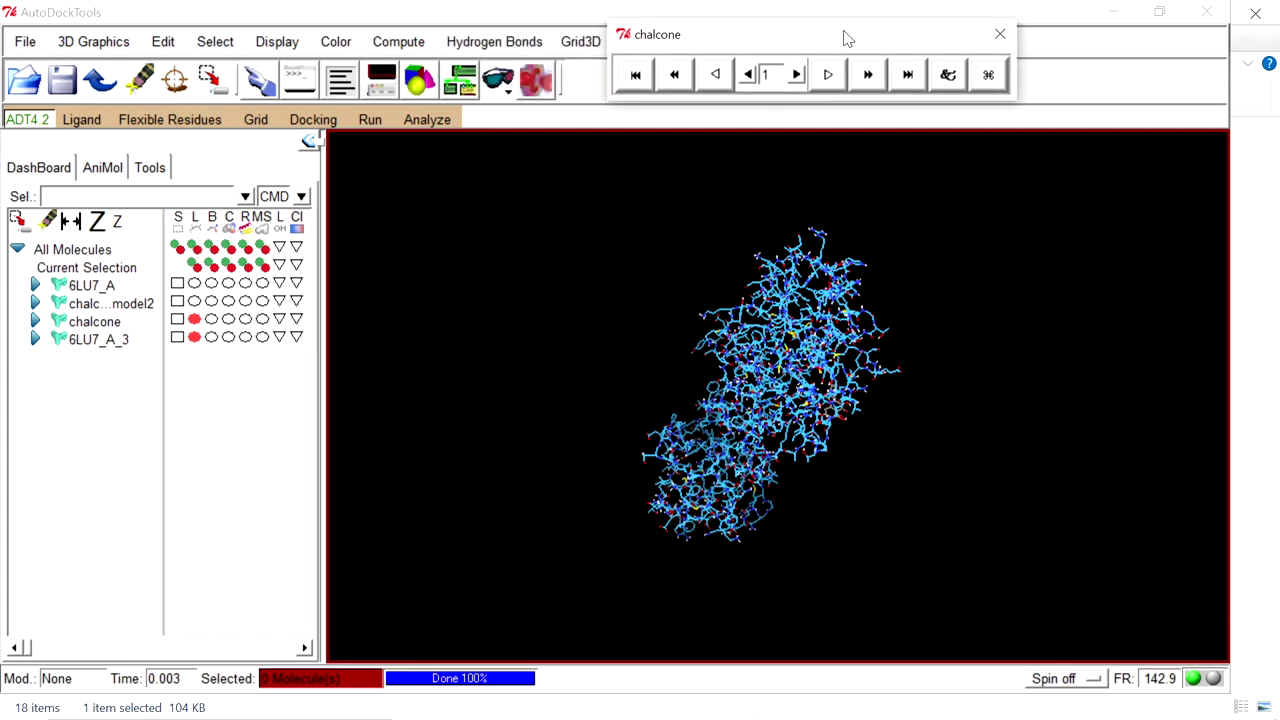
pyautogui.click(183, 88)
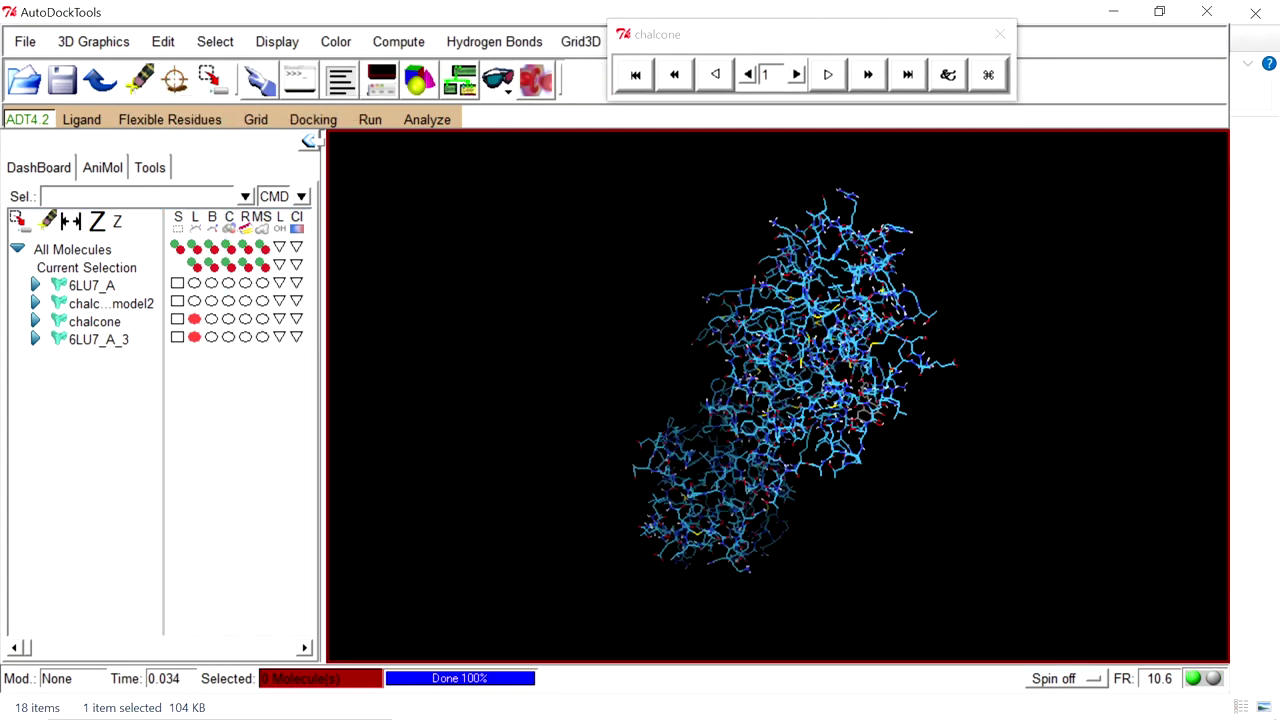
# Step: Step forward through the first few ranked chalcone conformations and return to conformation 1
pyautogui.click(797, 76)
pyautogui.click(797, 76)
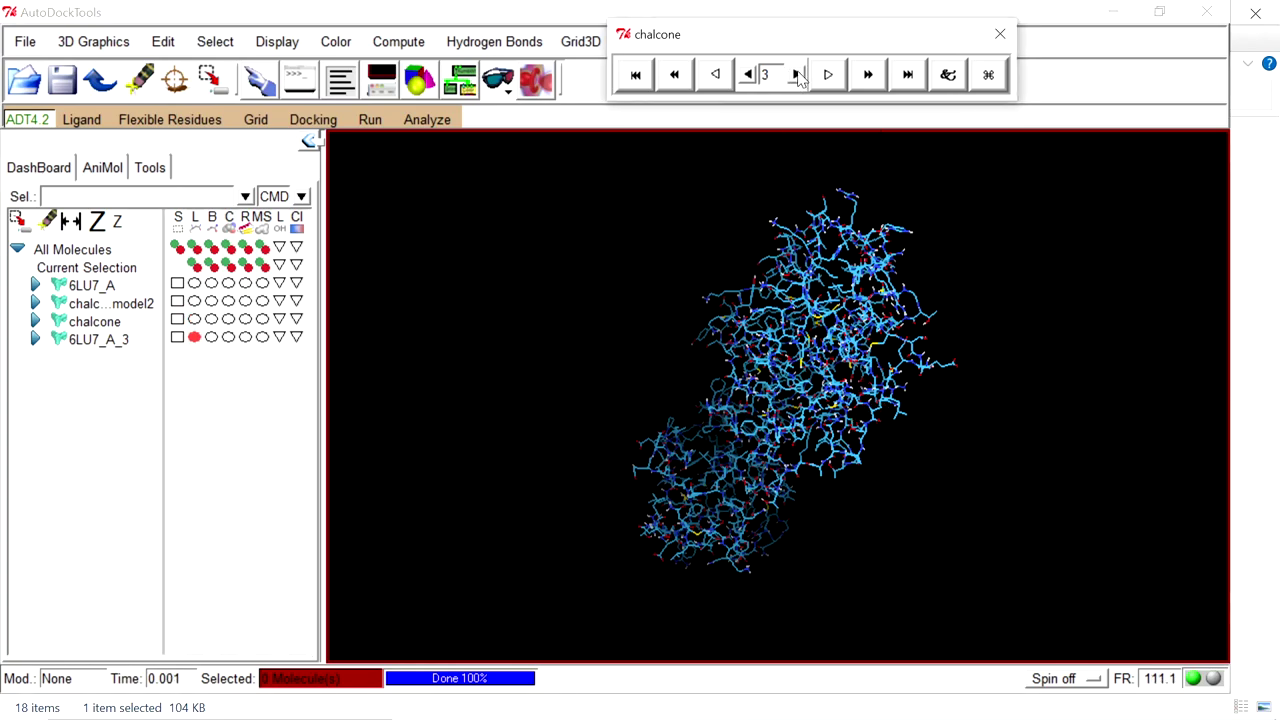
pyautogui.click(797, 76)
pyautogui.click(797, 76)
pyautogui.click(752, 76)
pyautogui.click(752, 76)
pyautogui.click(752, 76)
pyautogui.click(752, 76)
# Step: Open the play options, enable Show Info, and keep the conformation info window visible beneath them
pyautogui.click(948, 75)
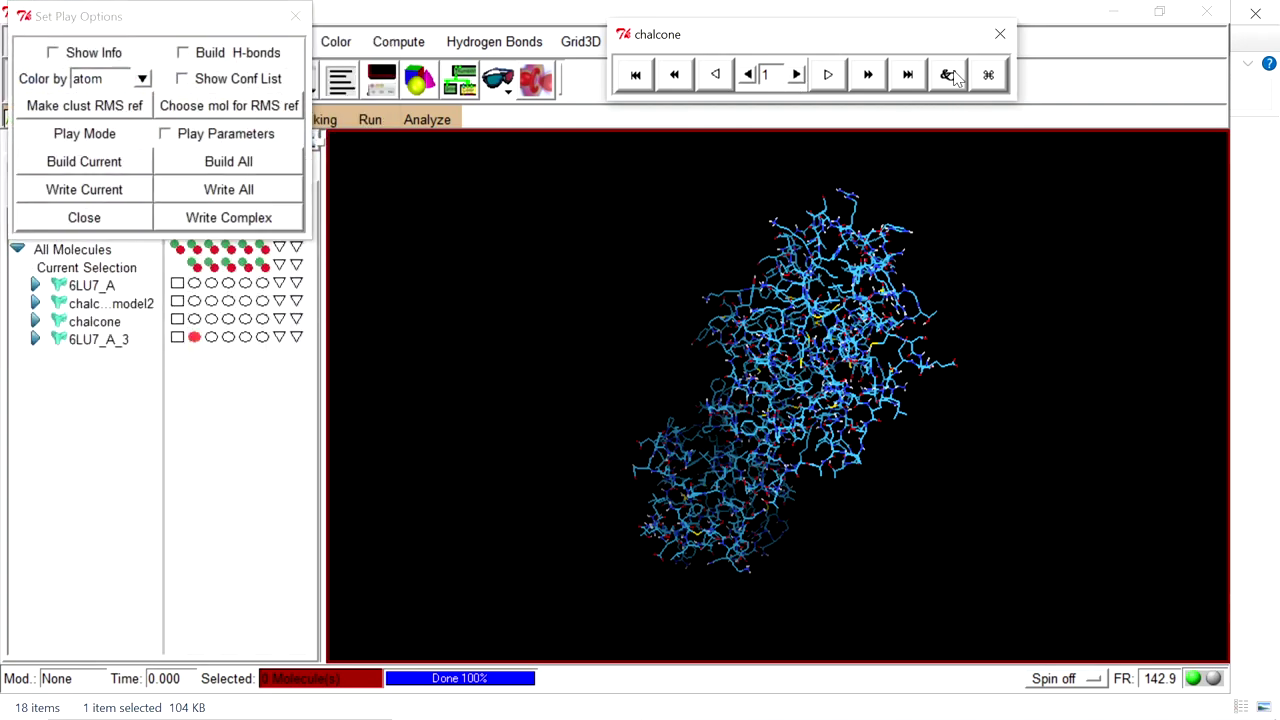
pyautogui.click(86, 54)
pyautogui.moveTo(90, 18); pyautogui.dragTo(88, 298)
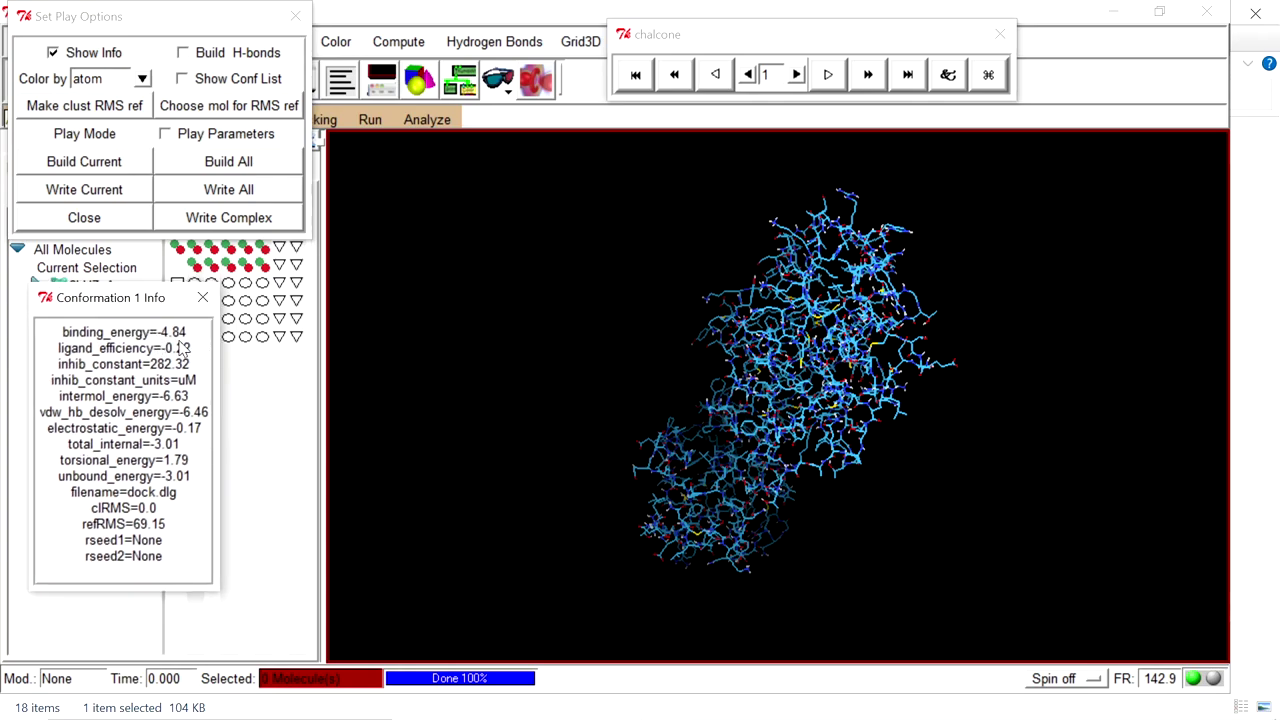
# Step: Compare the binding energy info of the ranked conformations by stepping forward to conformation 10 and back to conformation 7
pyautogui.click(796, 78)
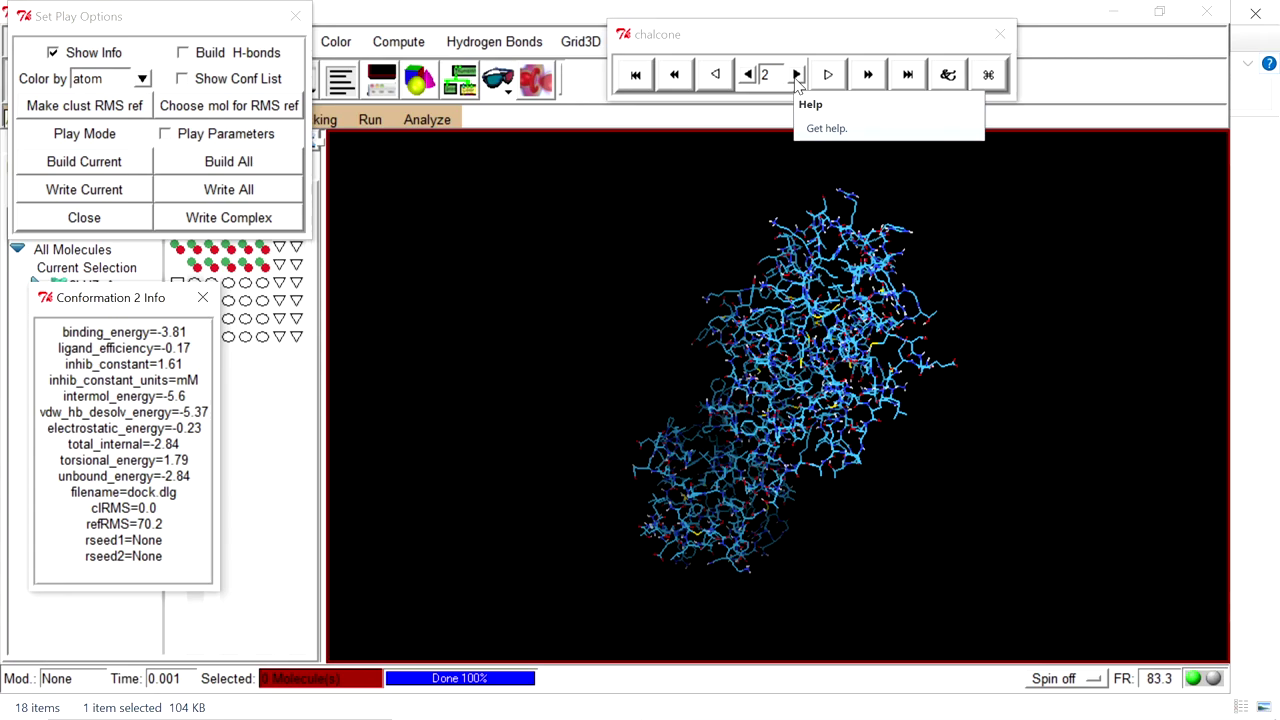
pyautogui.click(796, 78)
pyautogui.click(796, 78)
pyautogui.click(796, 78)
pyautogui.click(796, 78)
pyautogui.click(796, 78)
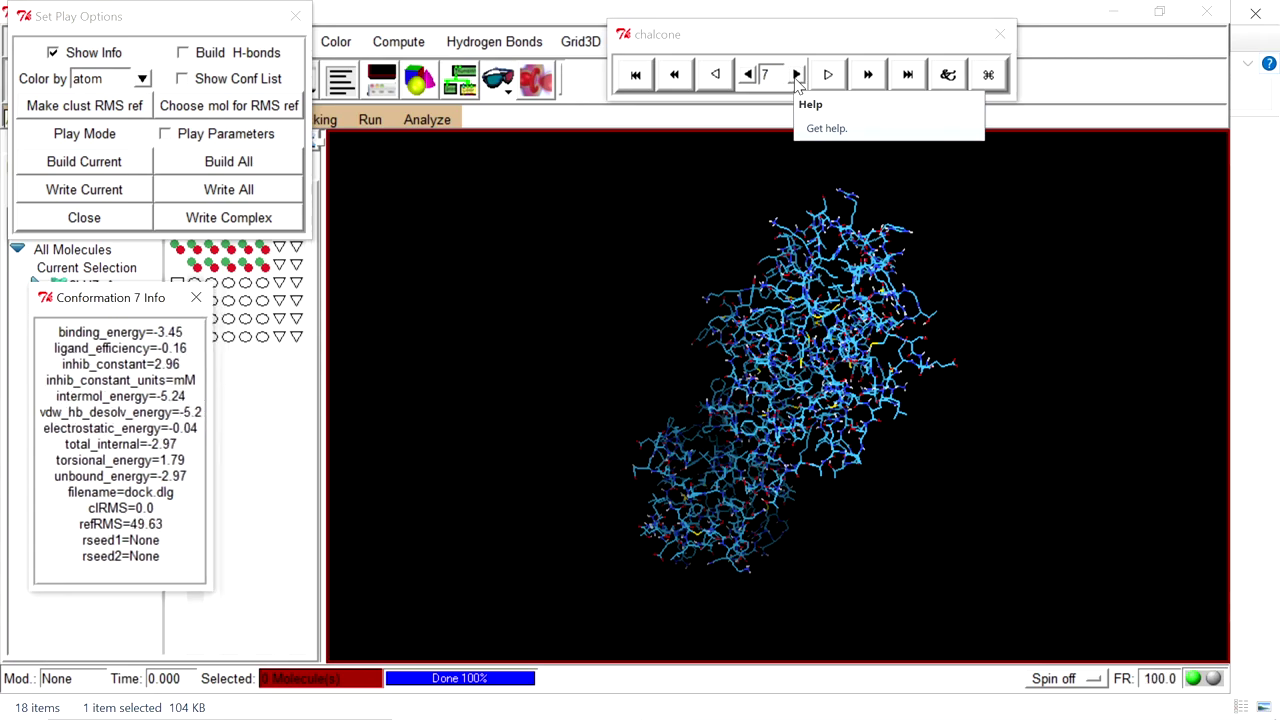
pyautogui.click(796, 78)
pyautogui.click(796, 78)
pyautogui.click(796, 78)
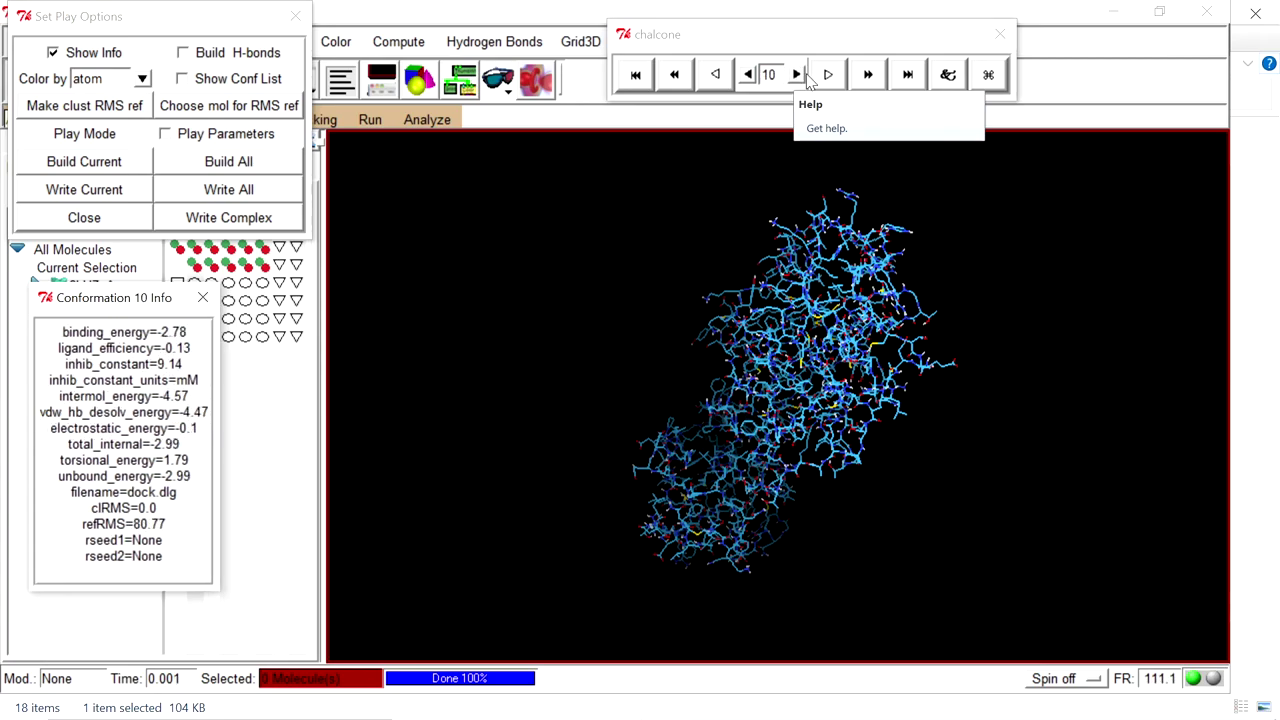
pyautogui.click(748, 75)
pyautogui.click(748, 75)
pyautogui.click(748, 75)
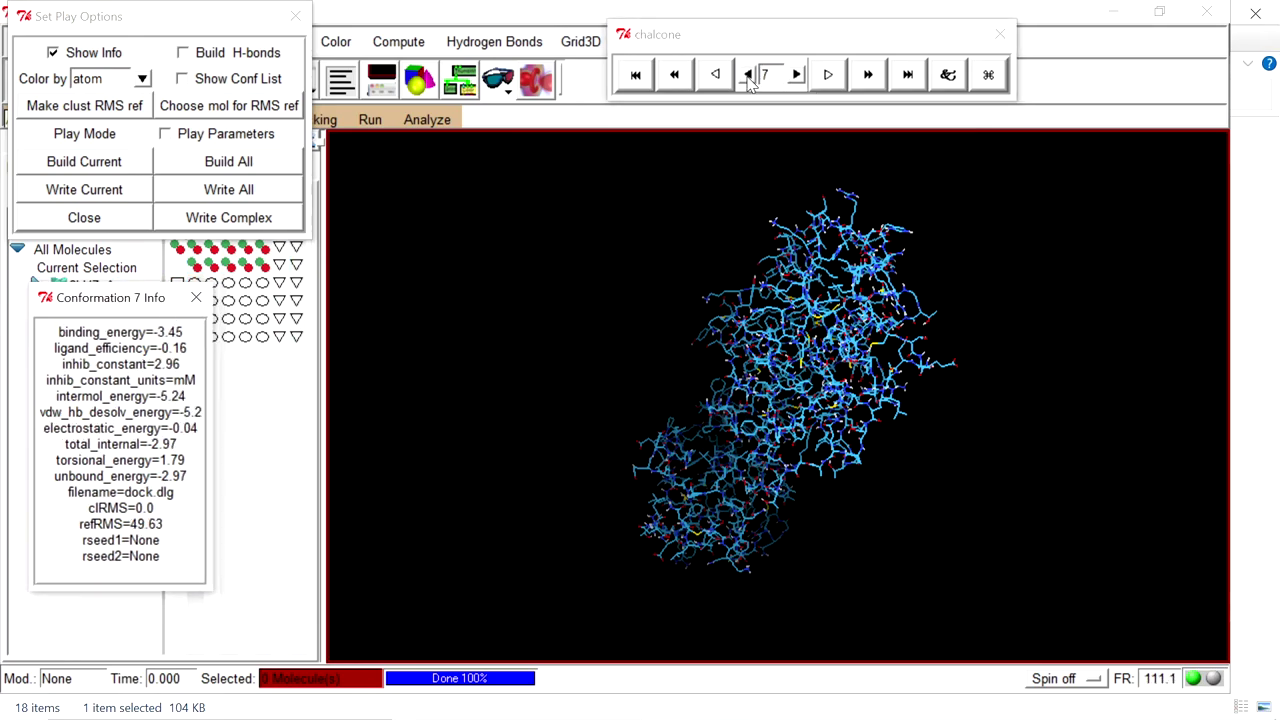
# Step: Return the player to conformation 1 to review its binding energy info
pyautogui.click(748, 75)
pyautogui.click(748, 75)
pyautogui.click(748, 75)
pyautogui.click(748, 75)
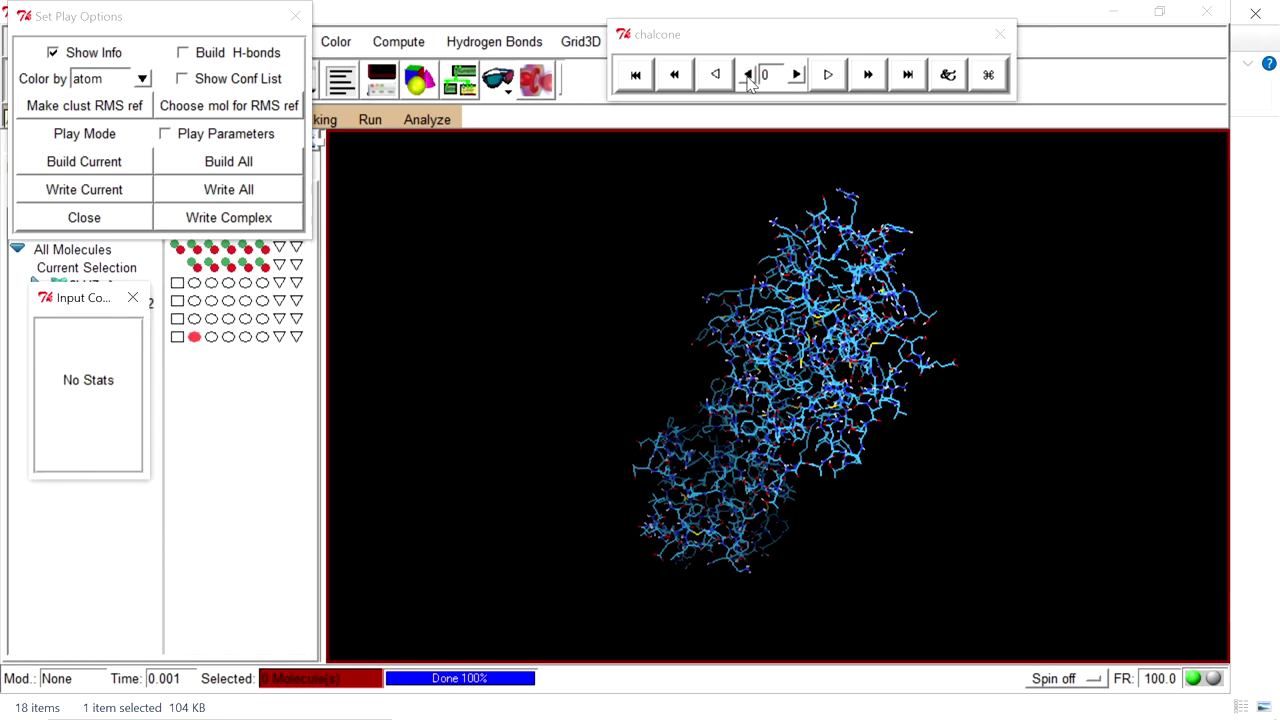
pyautogui.click(797, 75)
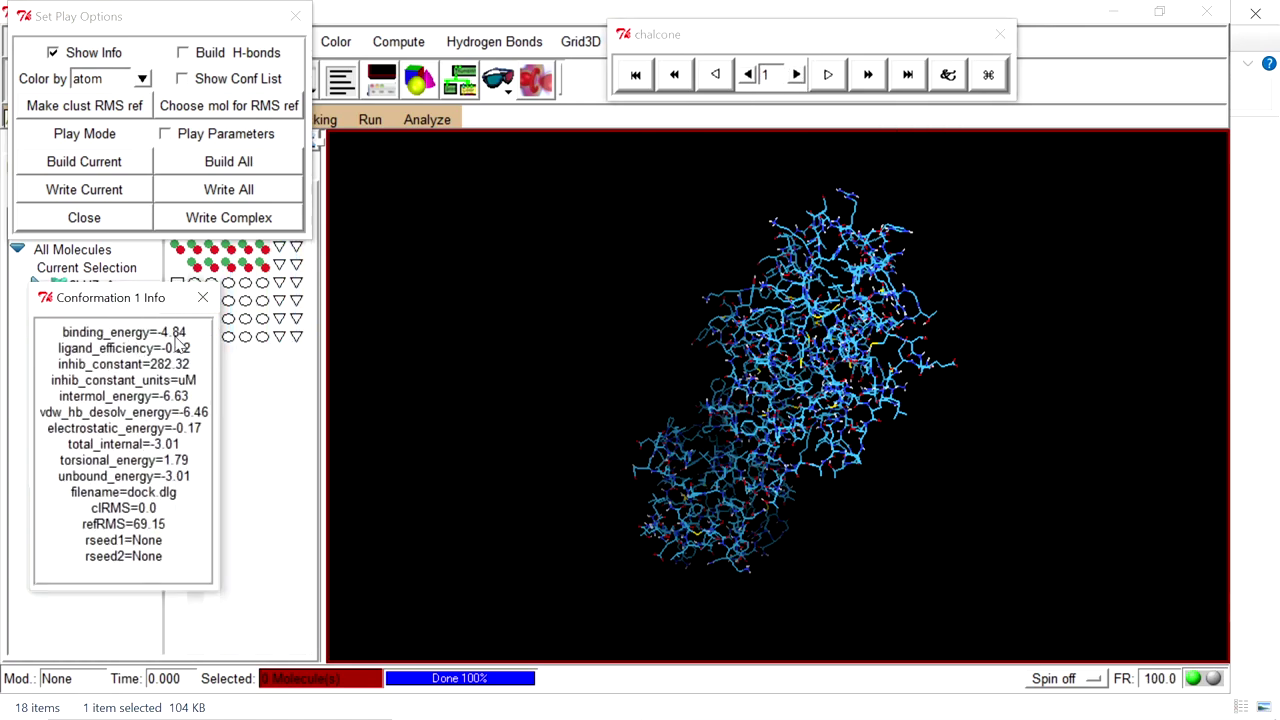
# Step: Show the docking interactions of conformation 1 with the msms surface display turned off, and examine the hydrogen bond and labelled residues
pyautogui.click(427, 119)
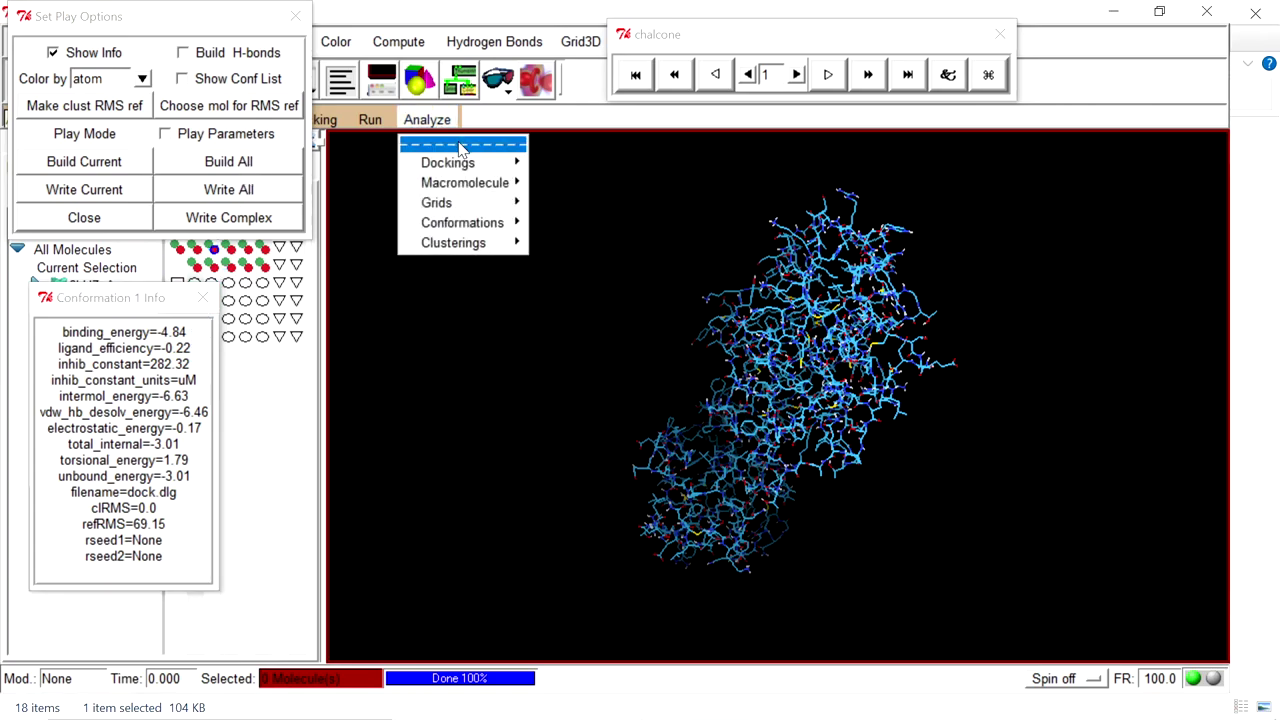
pyautogui.moveTo(455, 162)
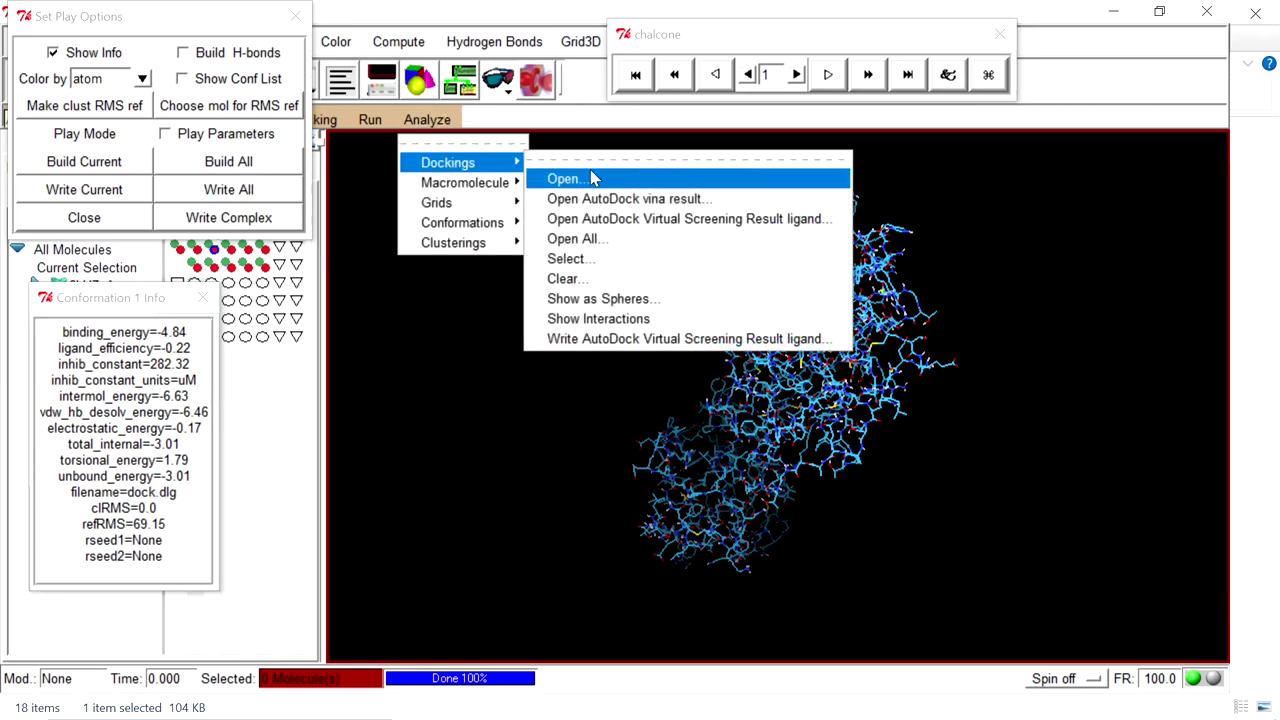
pyautogui.click(640, 318)
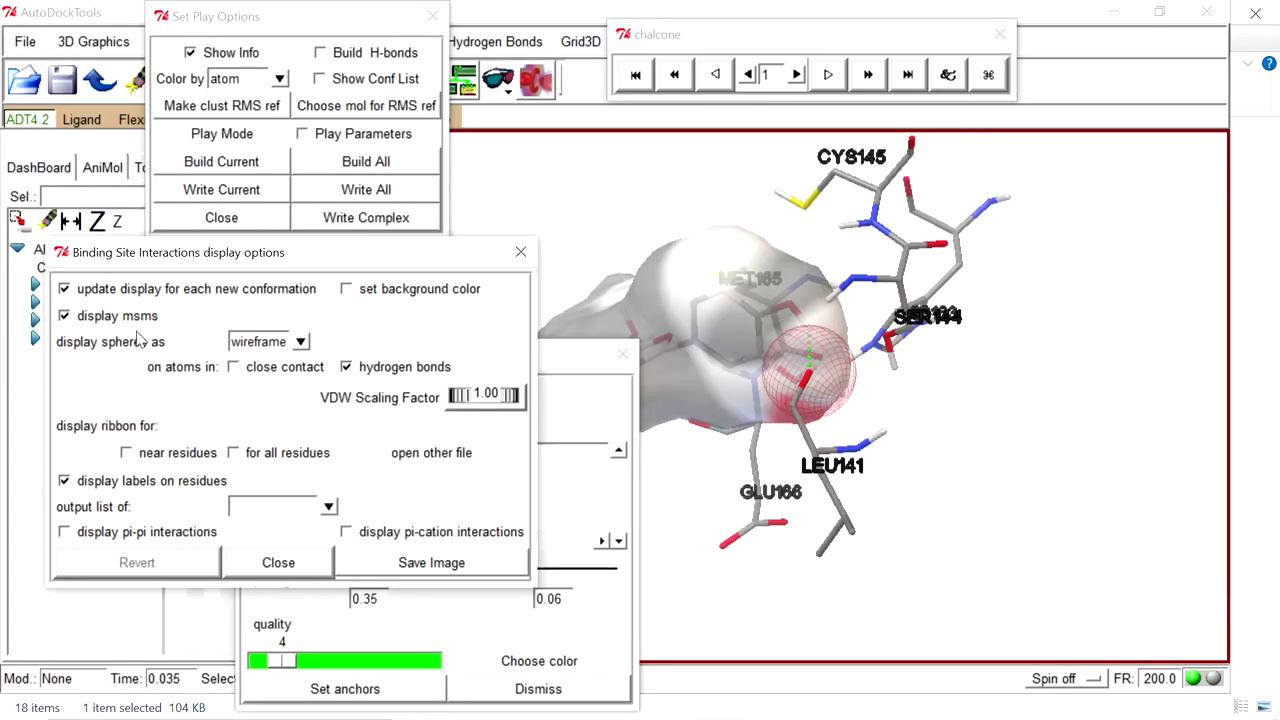
pyautogui.click(65, 316)
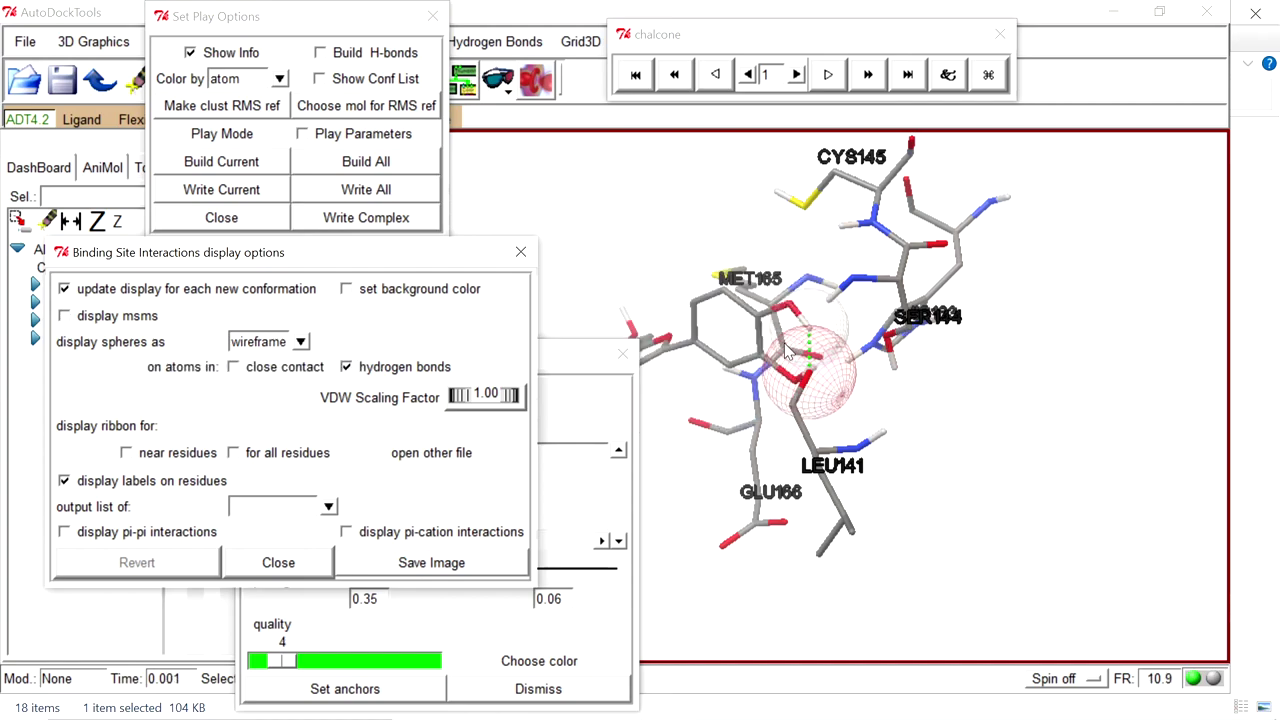
pyautogui.moveTo(795, 345); pyautogui.dragTo(905, 381)
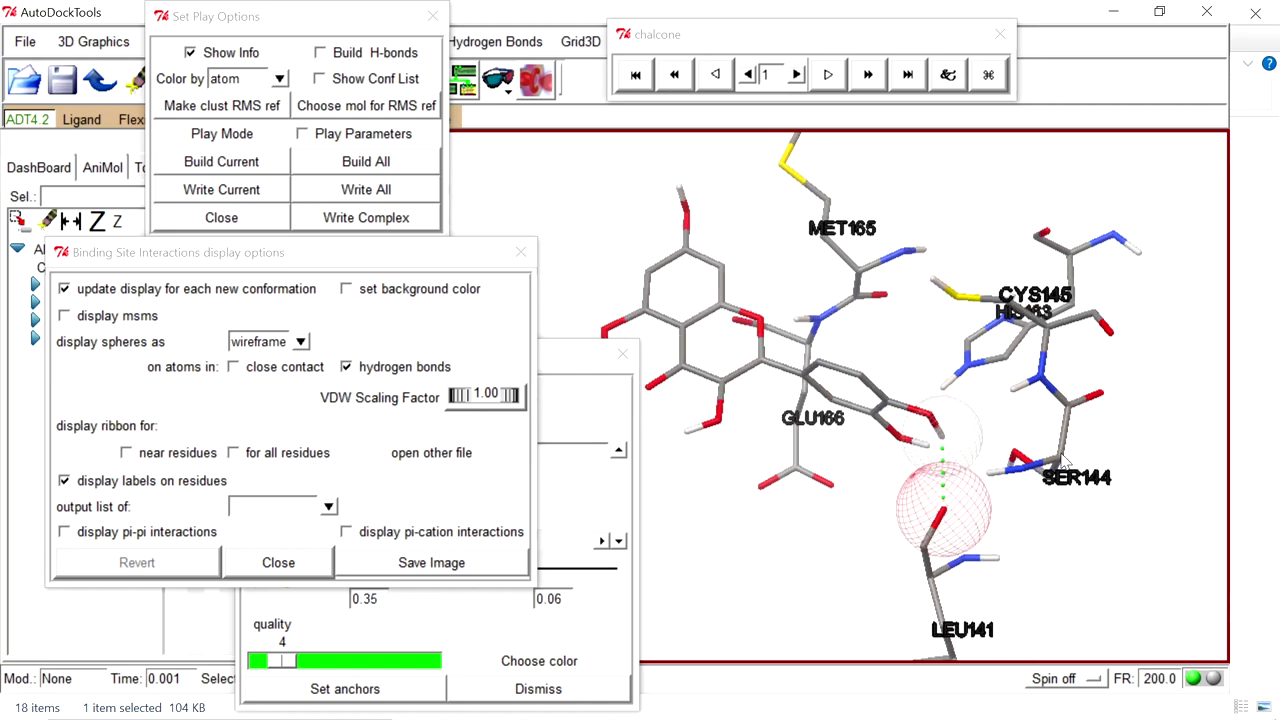
pyautogui.moveTo(826, 453); pyautogui.dragTo(850, 334)
pyautogui.scroll(3, 940, 515)
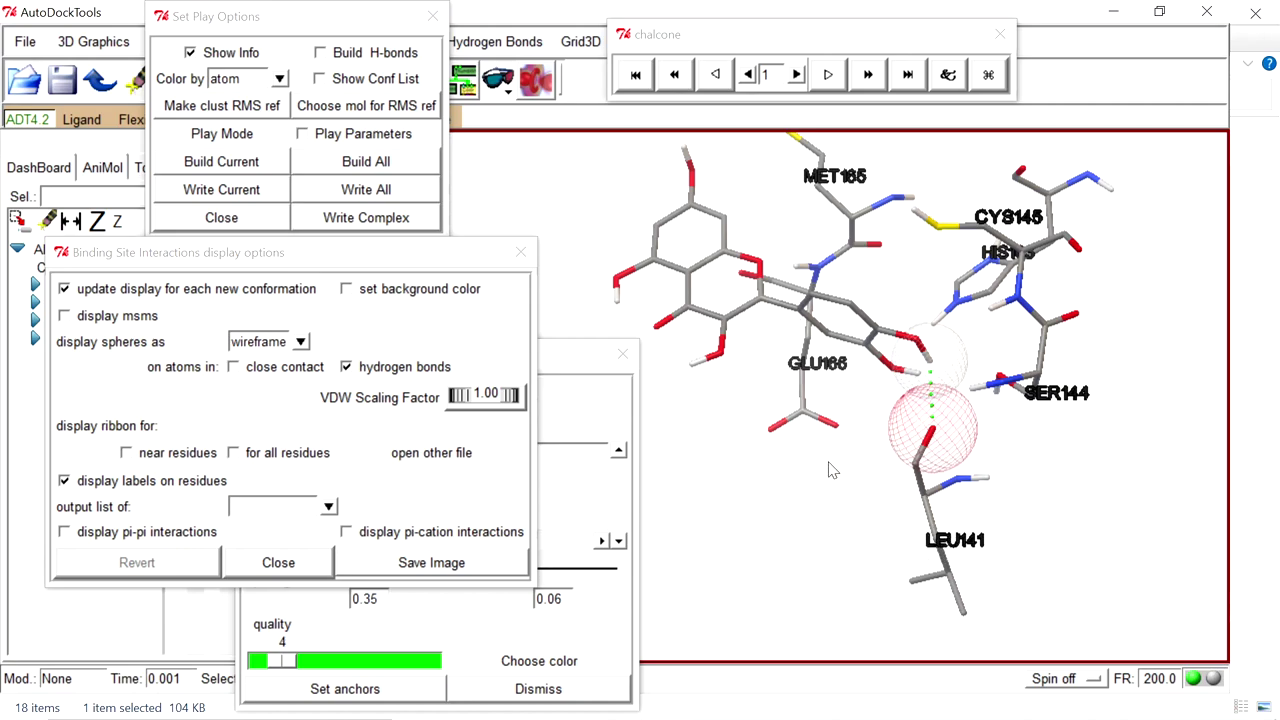
# Step: Dismiss the binding site interaction options and the hydrogen bond spheres window, keeping conformation 1 in the player
pyautogui.click(431, 566)
pyautogui.click(531, 430)
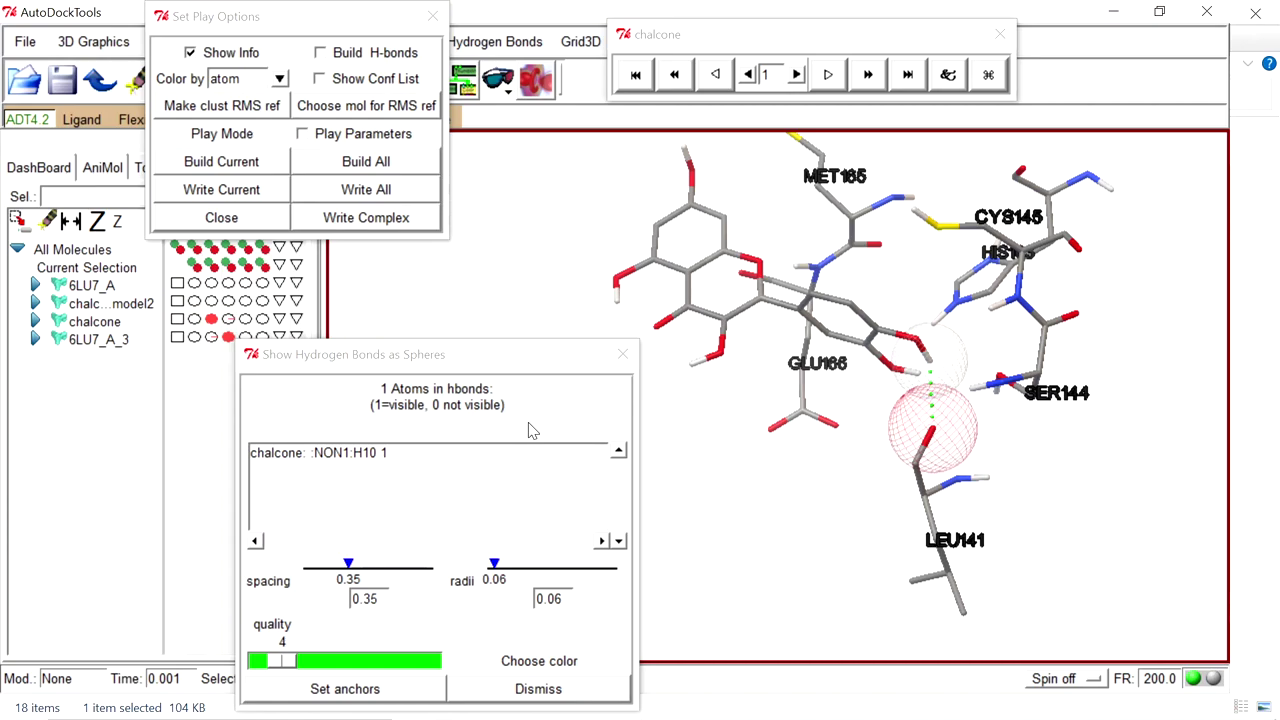
pyautogui.click(868, 72)
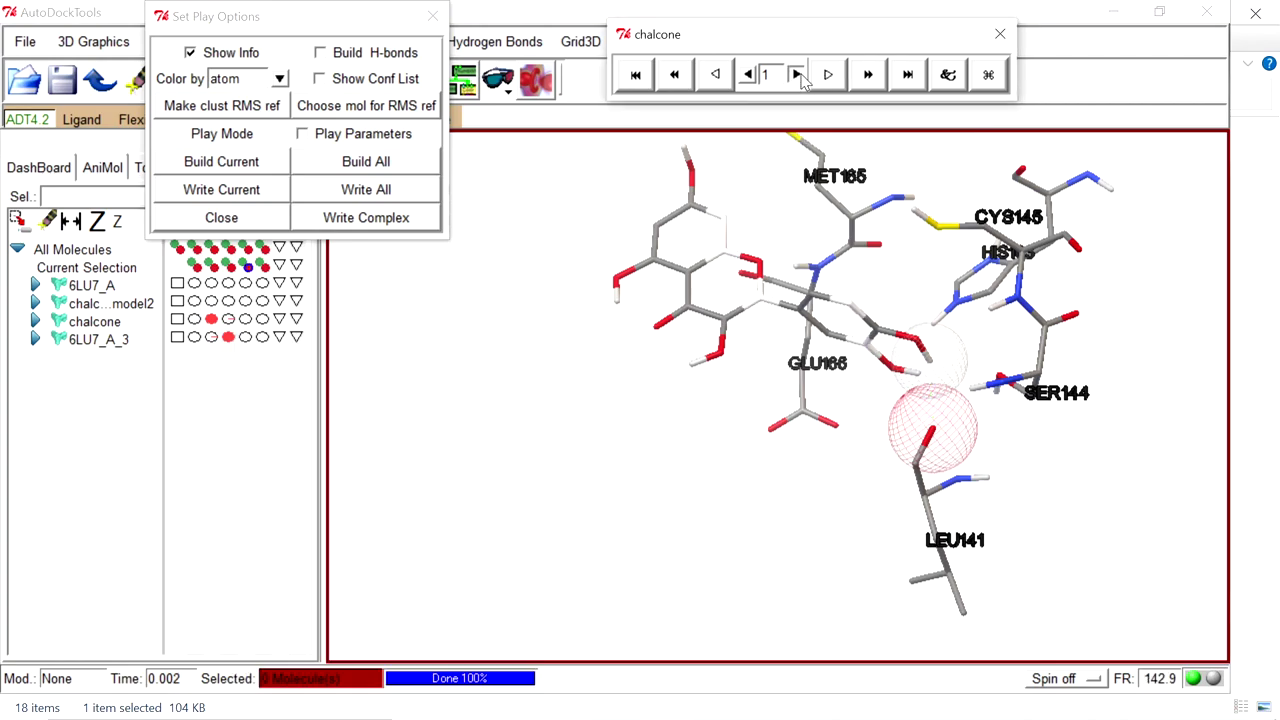
# Step: Build the current conformation and write the receptor-ligand complex as result.pdbqt in the 6LU7_with_N3 folder
pyautogui.click(254, 164)
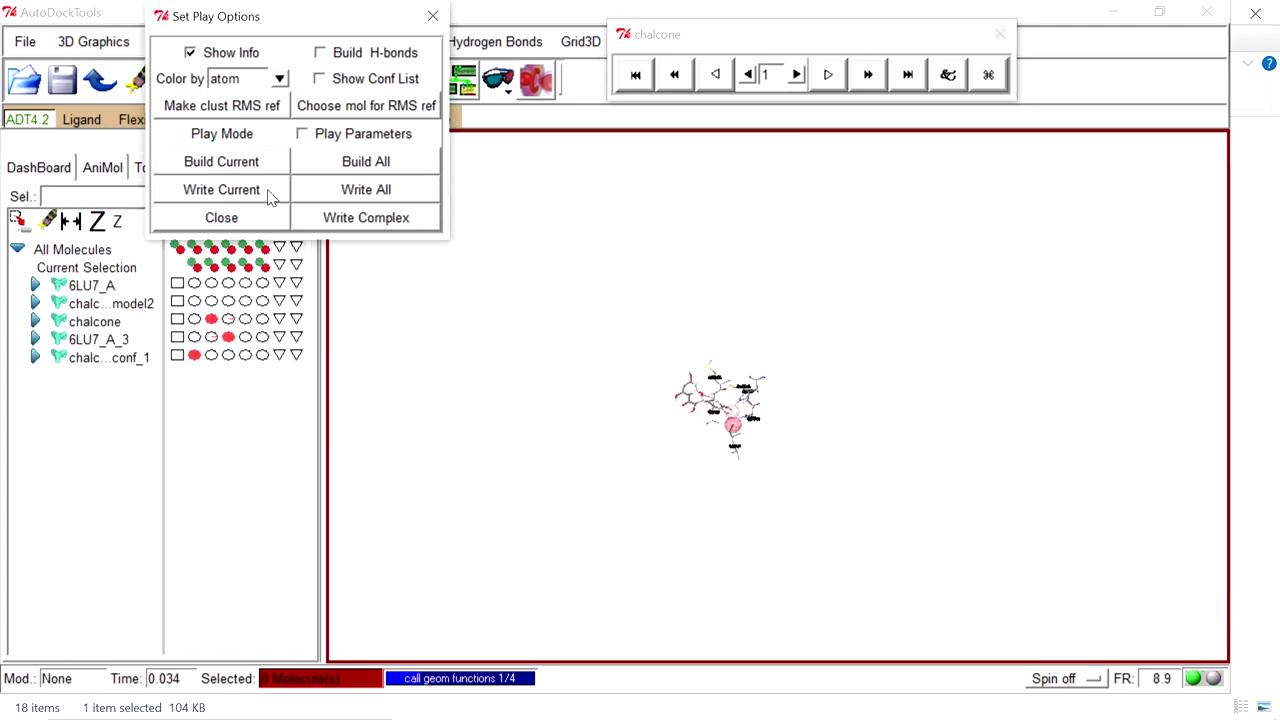
pyautogui.click(413, 224)
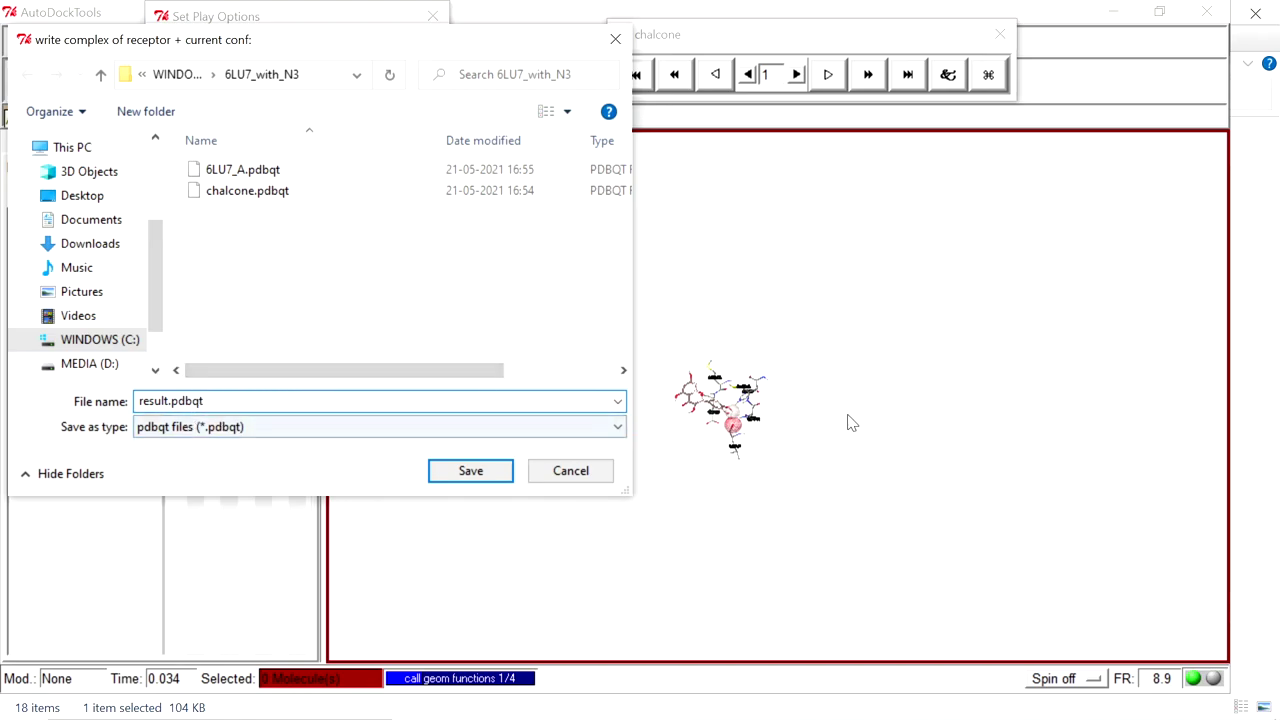
pyautogui.click(467, 472)
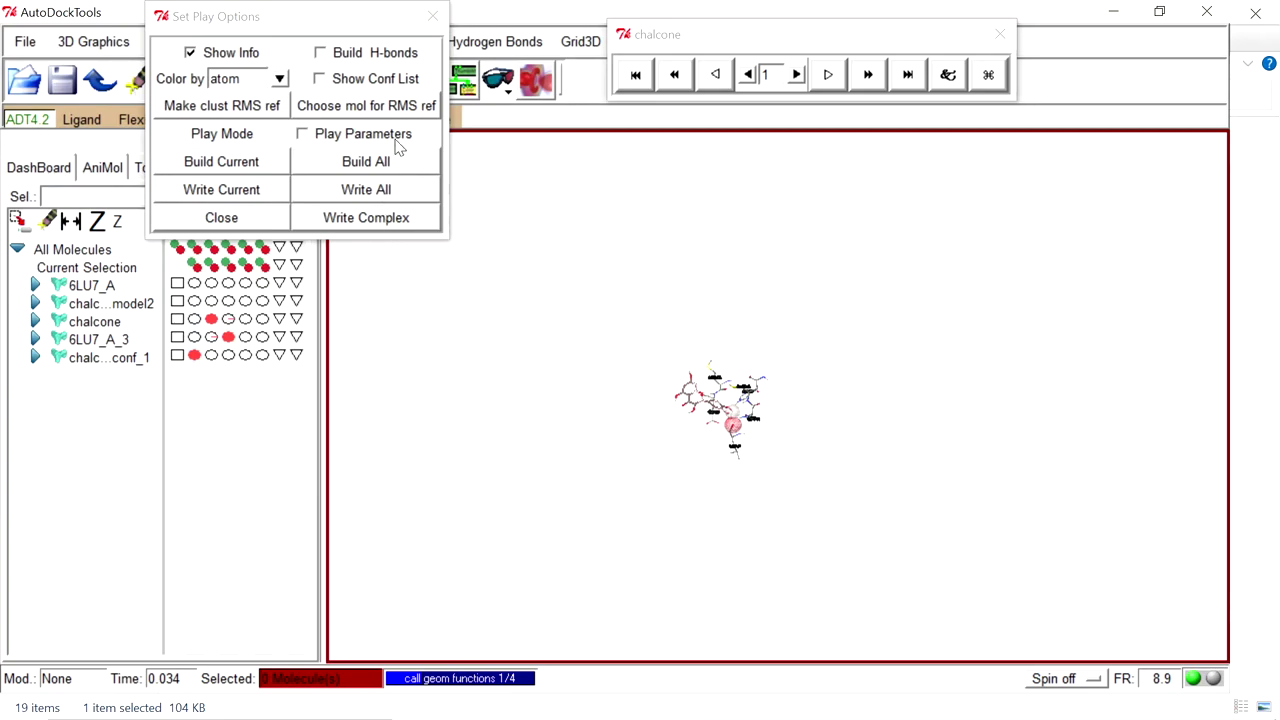